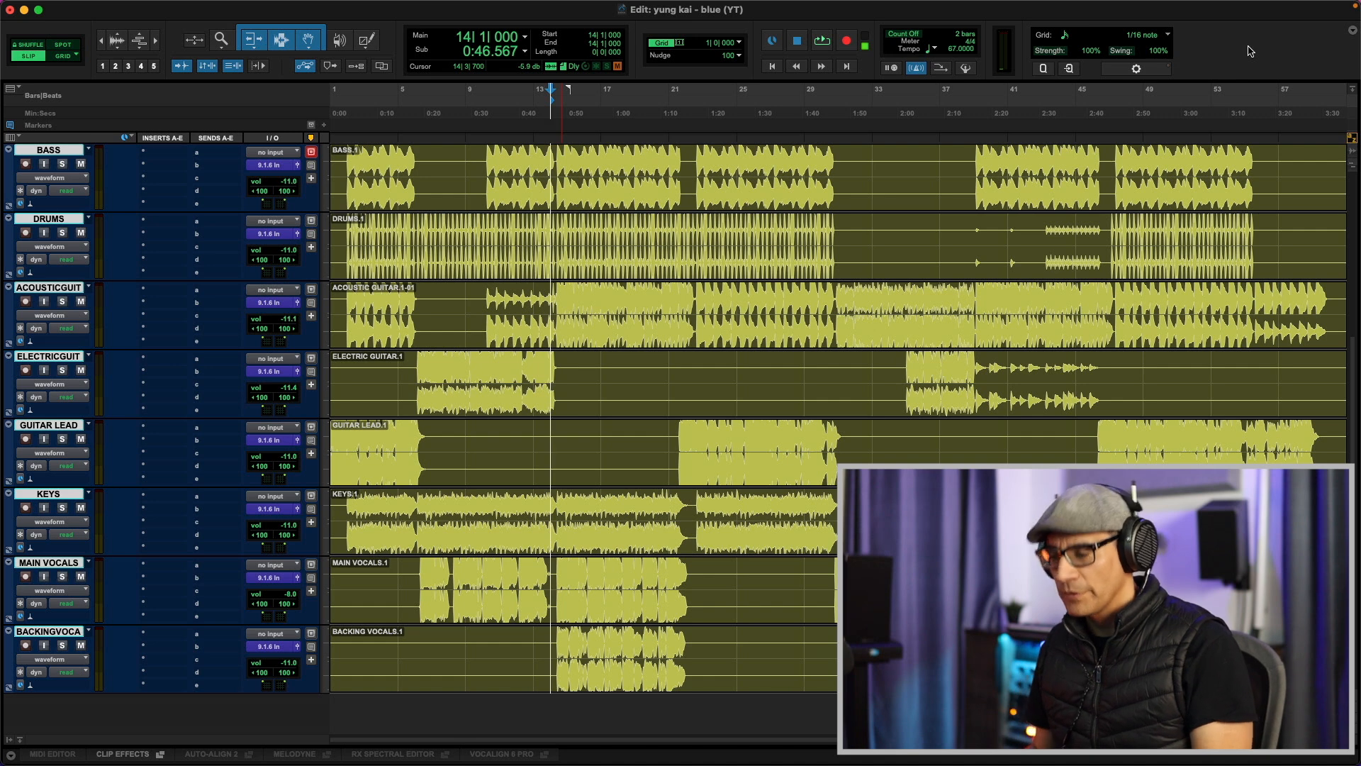
Switch to the browser and look through the AIR Creative FX Collection 2 product page, including its overview and testimonials
{"action": "key", "text": "super+Tab"}
{"action": "key", "text": "super+Tab"}
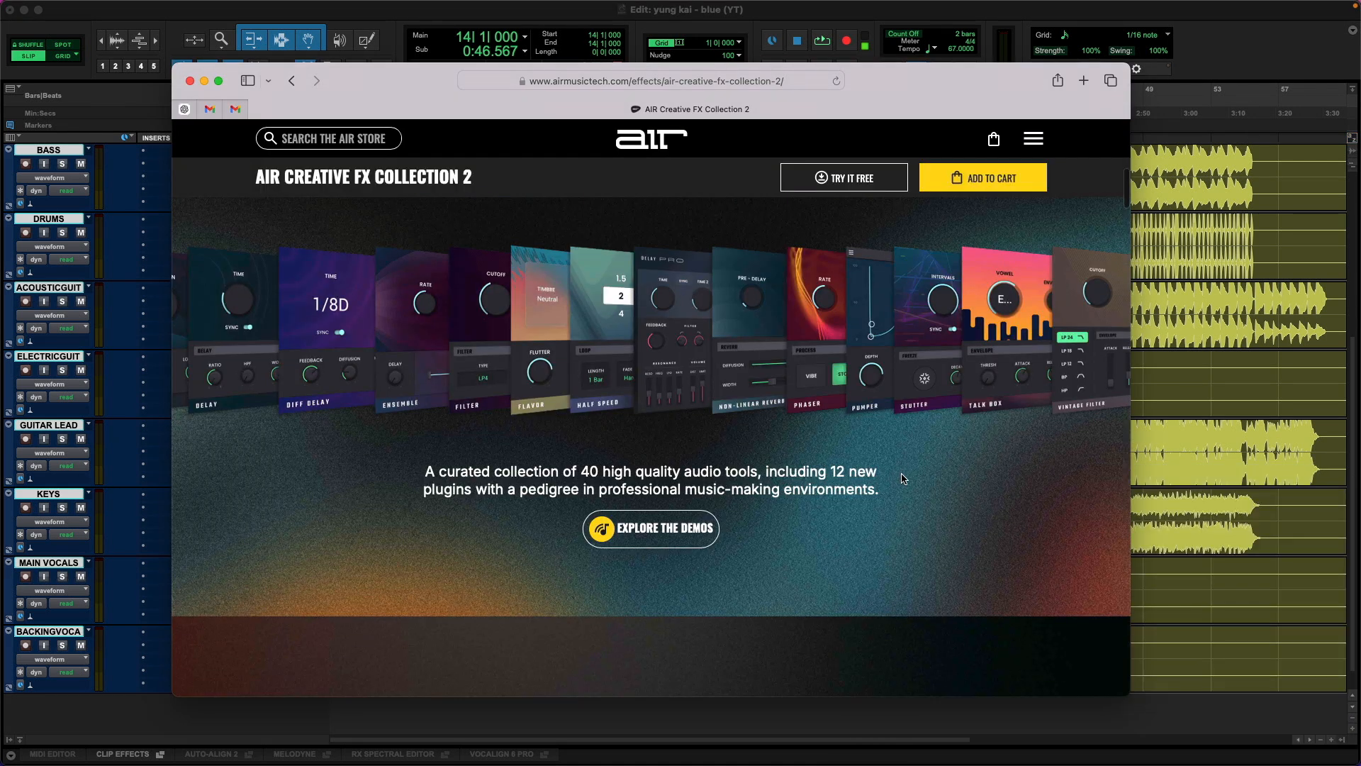
{"action": "scroll", "coordinate": [903, 478], "scroll_direction": "down", "scroll_amount": 10}
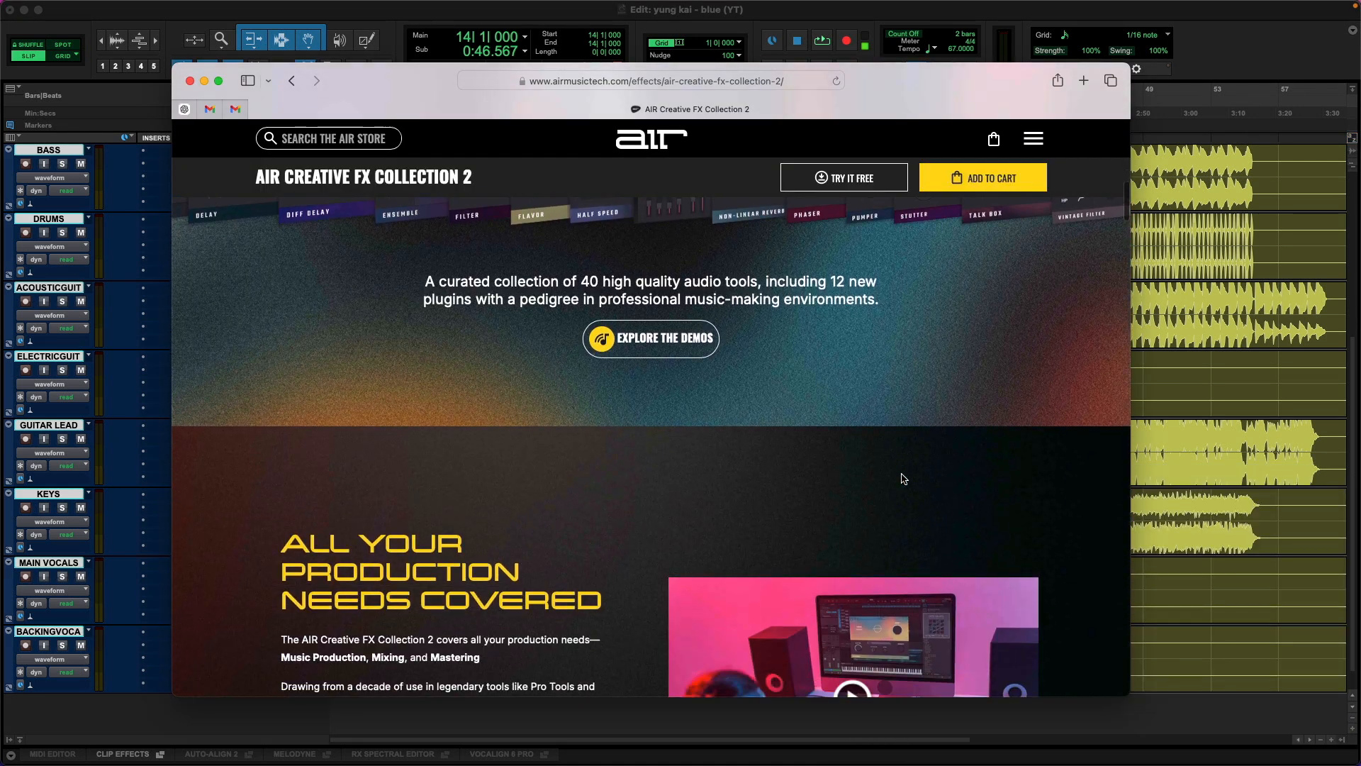
{"action": "scroll", "coordinate": [902, 477], "scroll_direction": "down", "scroll_amount": 15}
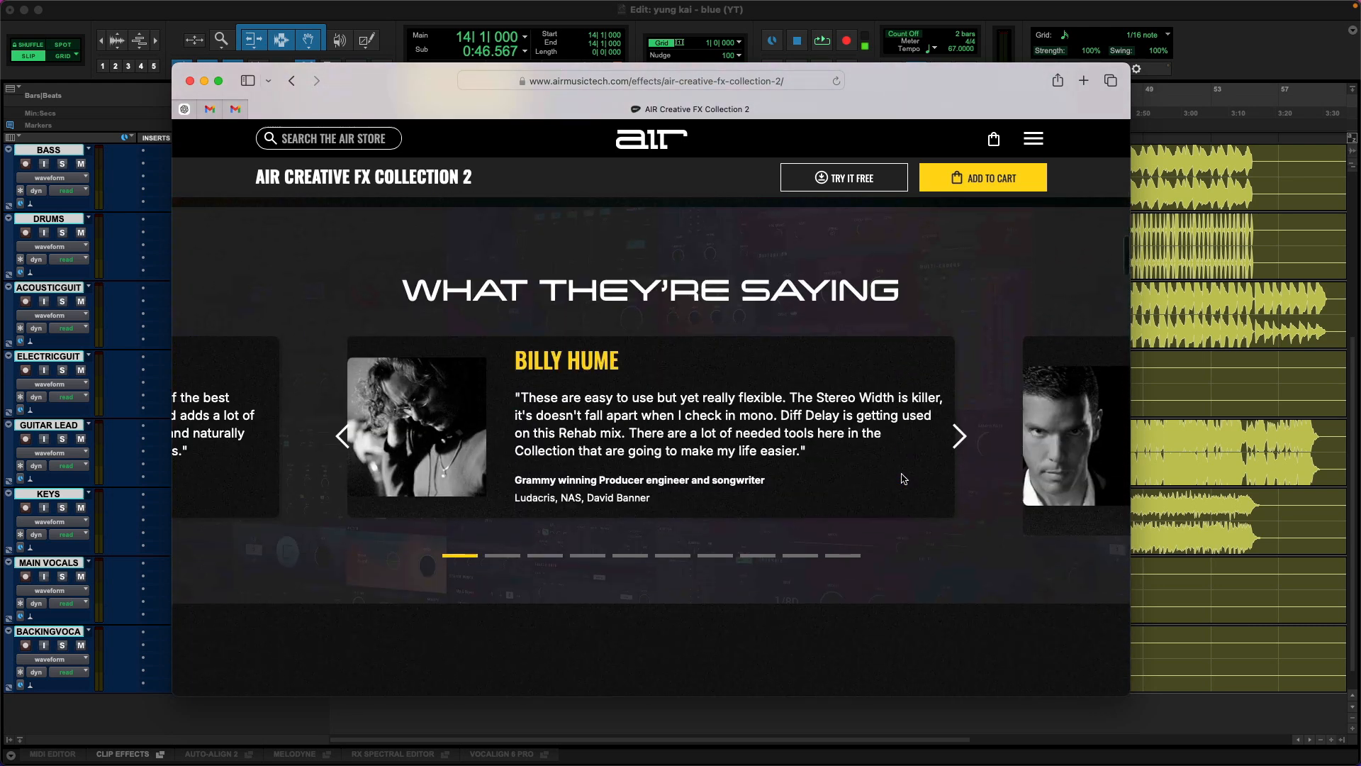
{"action": "scroll", "coordinate": [903, 478], "scroll_direction": "down", "scroll_amount": 5}
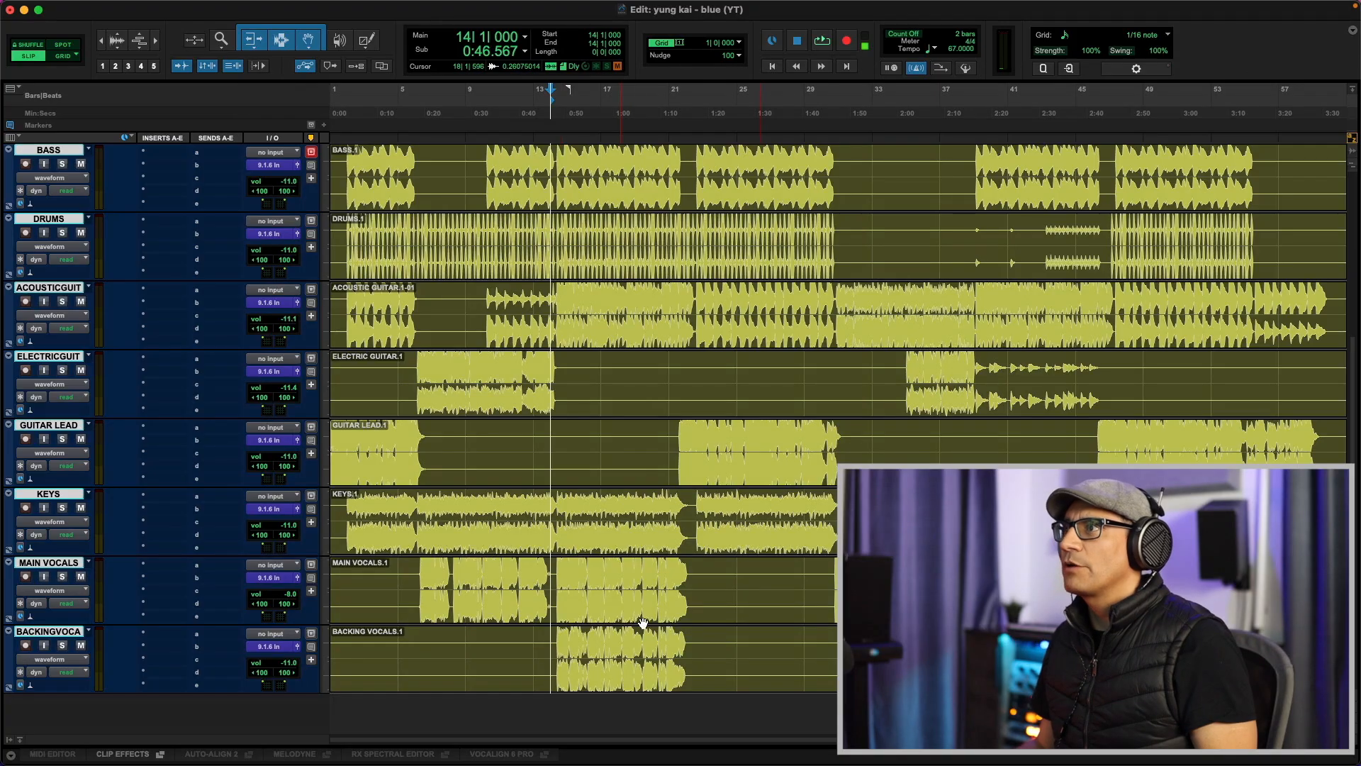
Set the playback start just before the first main vocals phrase near bar 6 and audition the soloed track
{"action": "left_click", "coordinate": [416, 579]}
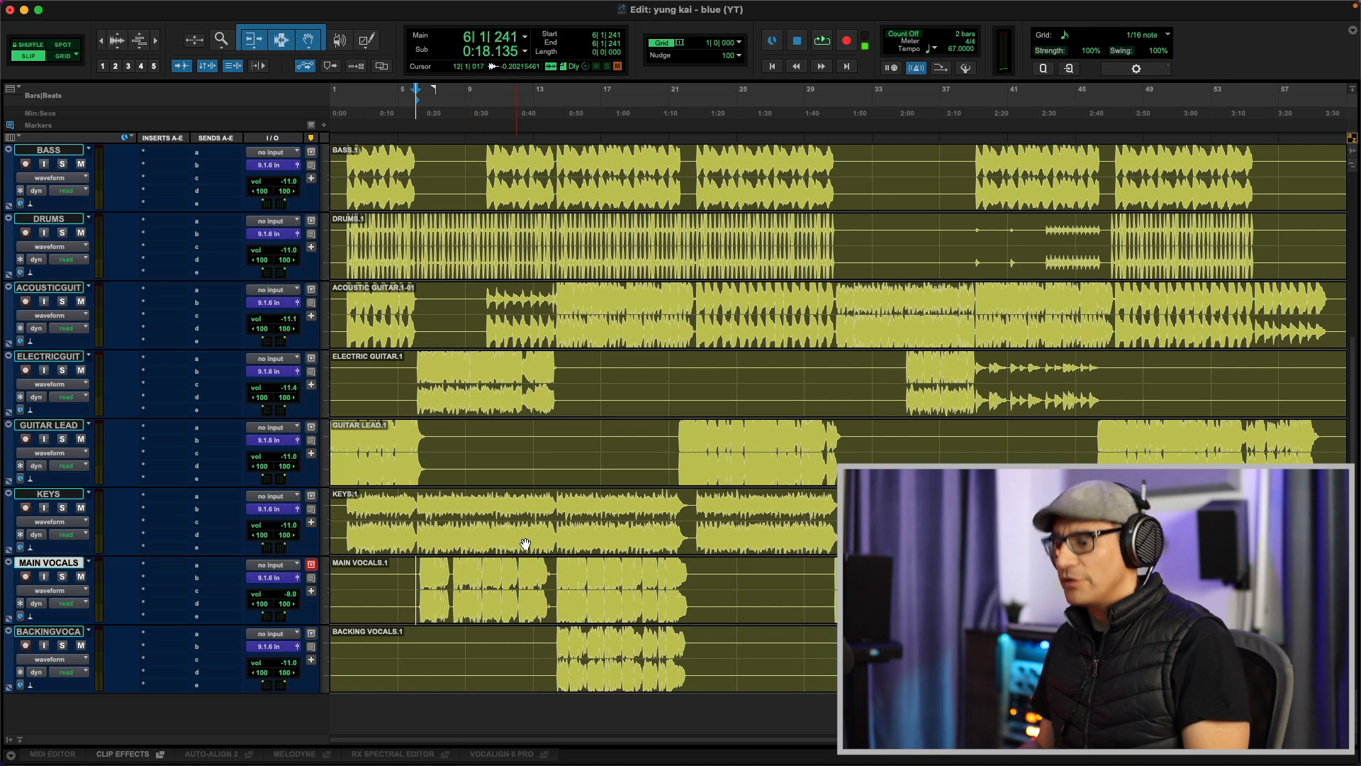
{"action": "key", "text": "t"}
{"action": "key", "text": "t"}
{"action": "key", "text": "t"}
{"action": "key", "text": "t"}
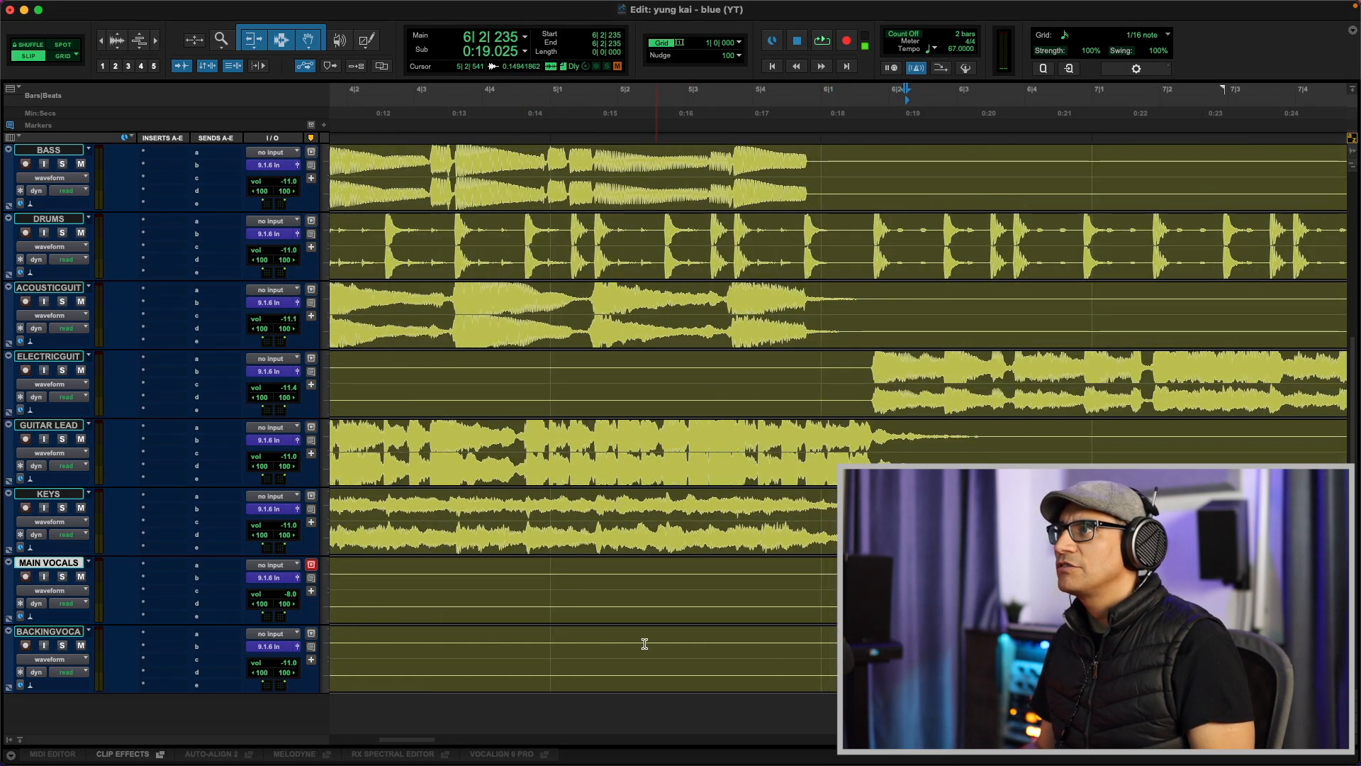
{"action": "key", "text": "space"}
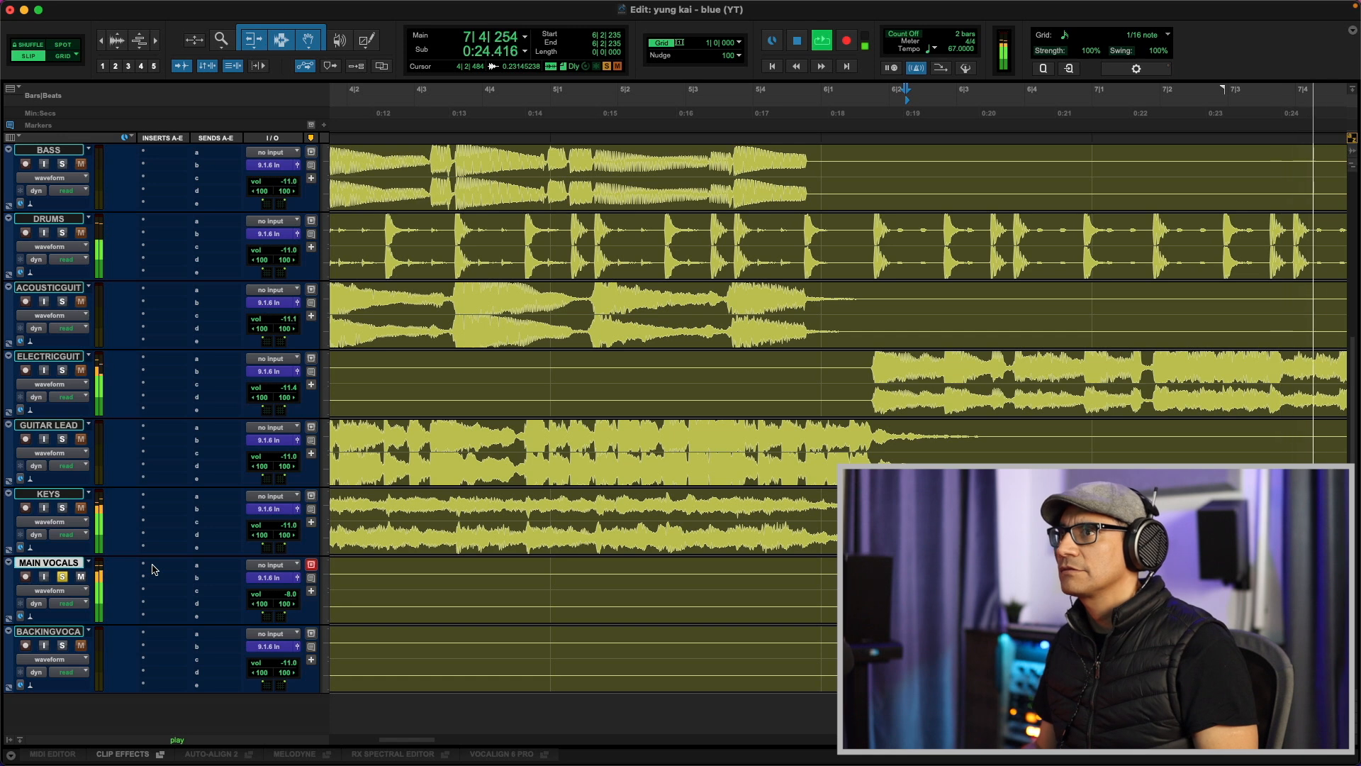
{"action": "key", "text": "space"}
Insert the AIR Channel Strip (stereo) plugin on the MAIN VOCALS track
{"action": "left_click", "coordinate": [154, 567]}
{"action": "type", "text": "air "}
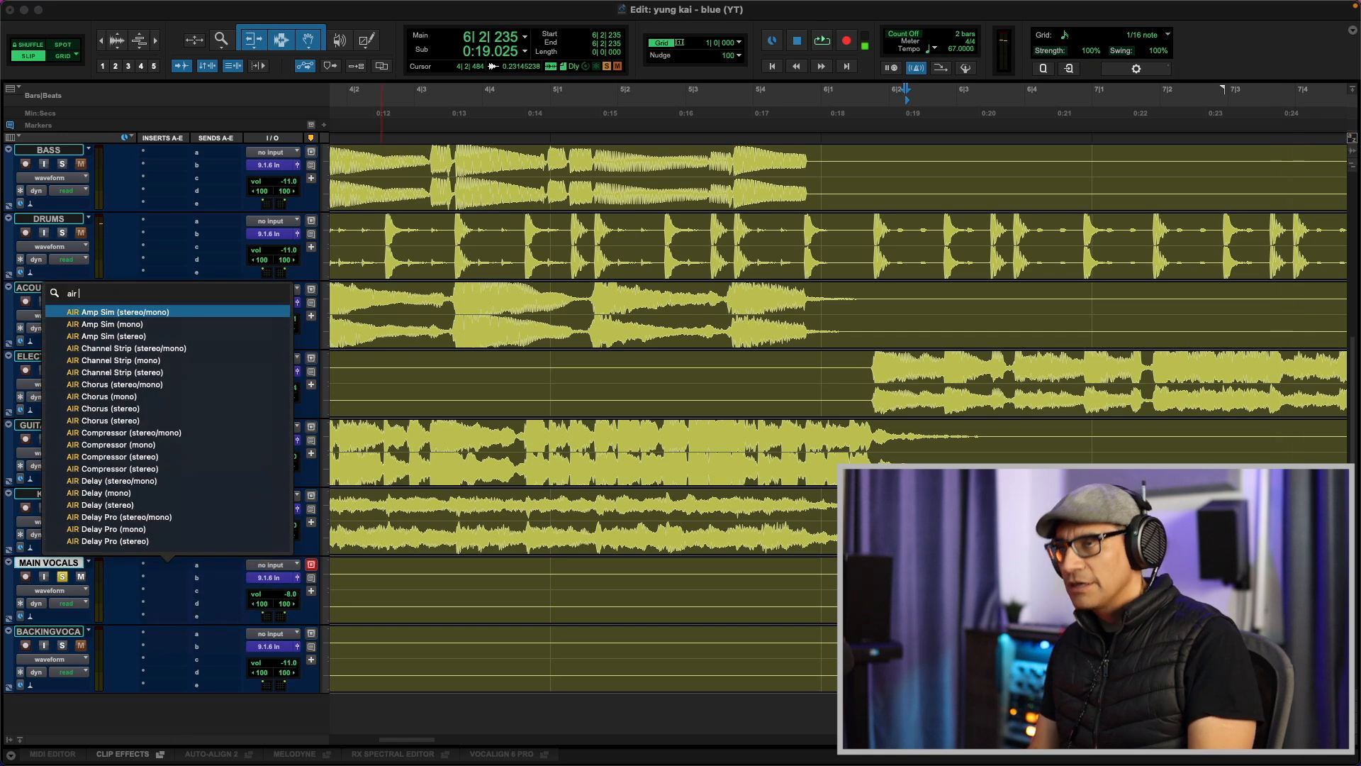
{"action": "type", "text": "chann"}
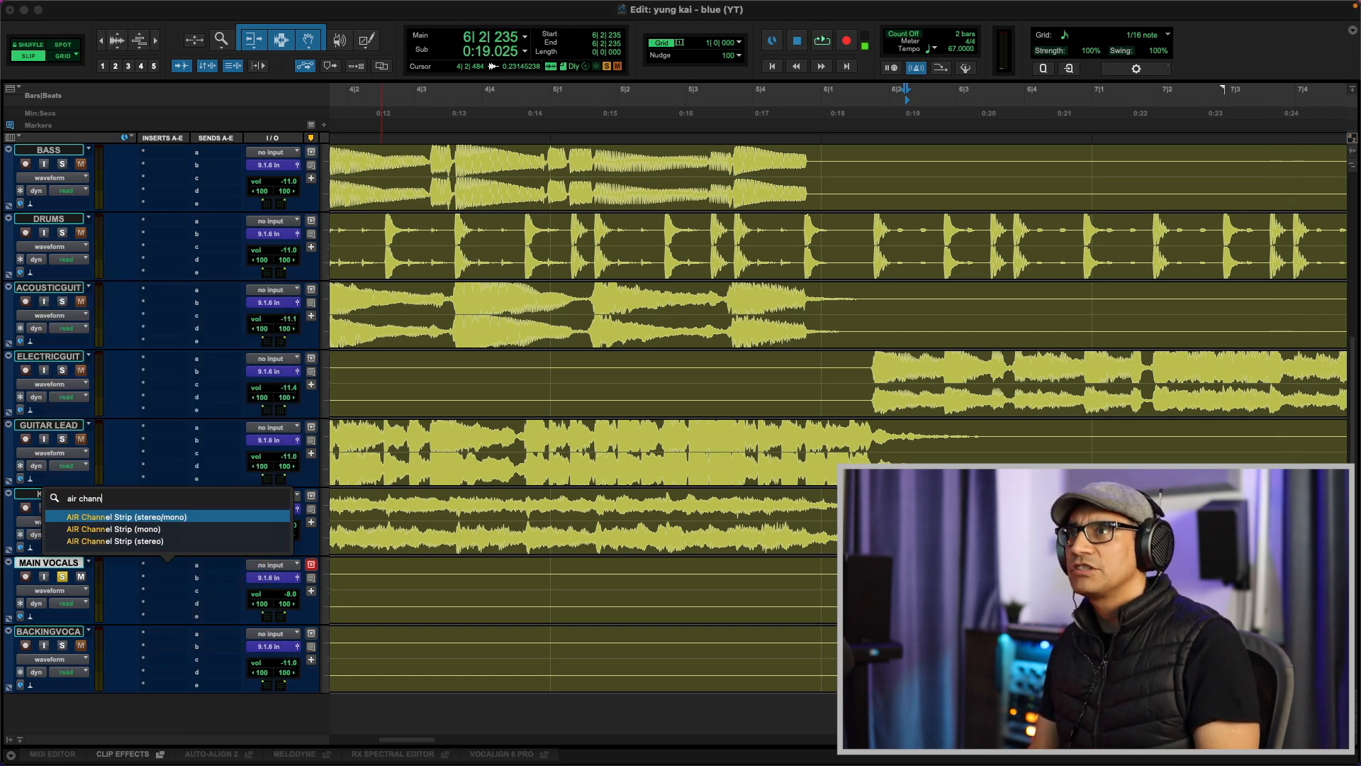
{"action": "key", "text": "Down"}
{"action": "key", "text": "Down"}
{"action": "key", "text": "Return"}
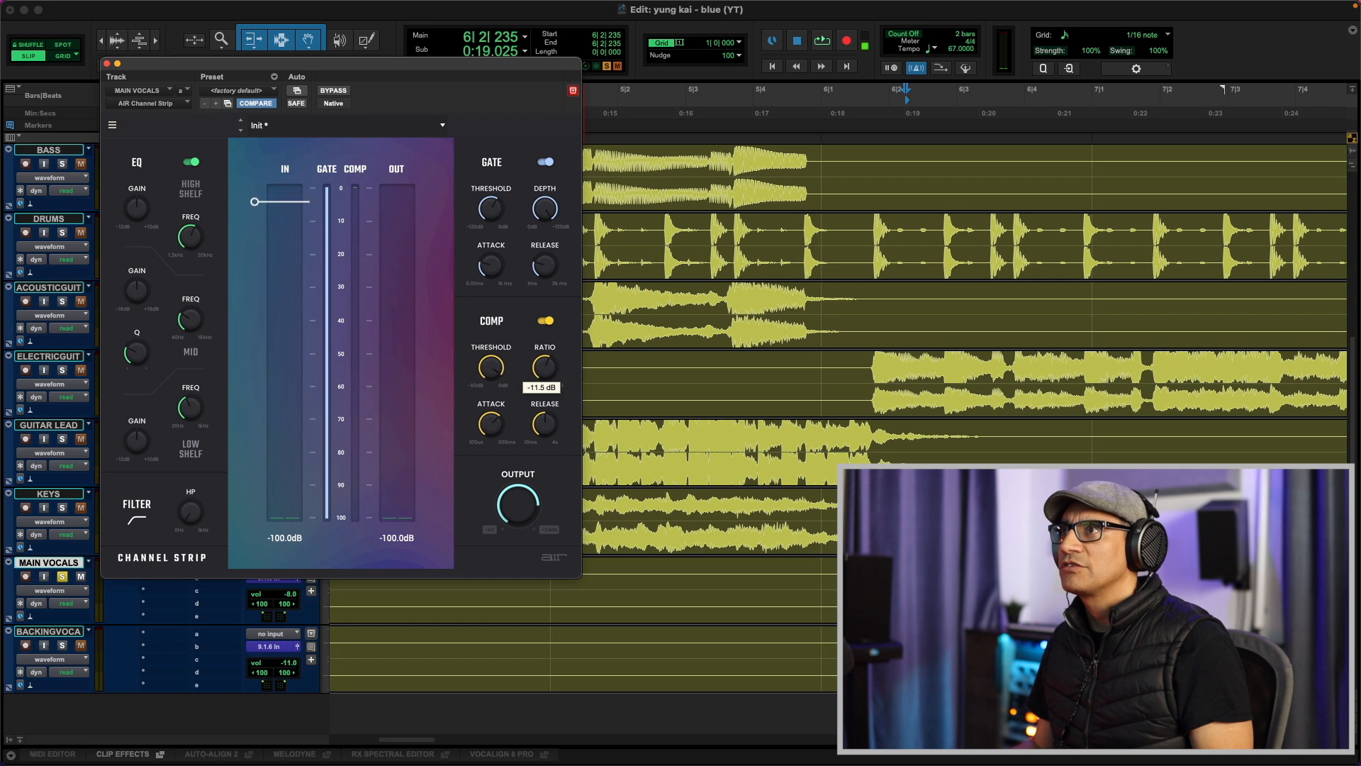
Lower the channel strip's compressor threshold to about -25.1 dB while the vocals play
{"action": "key", "text": "space"}
{"action": "left_click_drag", "start_coordinate": [342, 263], "coordinate": [342, 346]}
{"action": "key", "text": "space"}
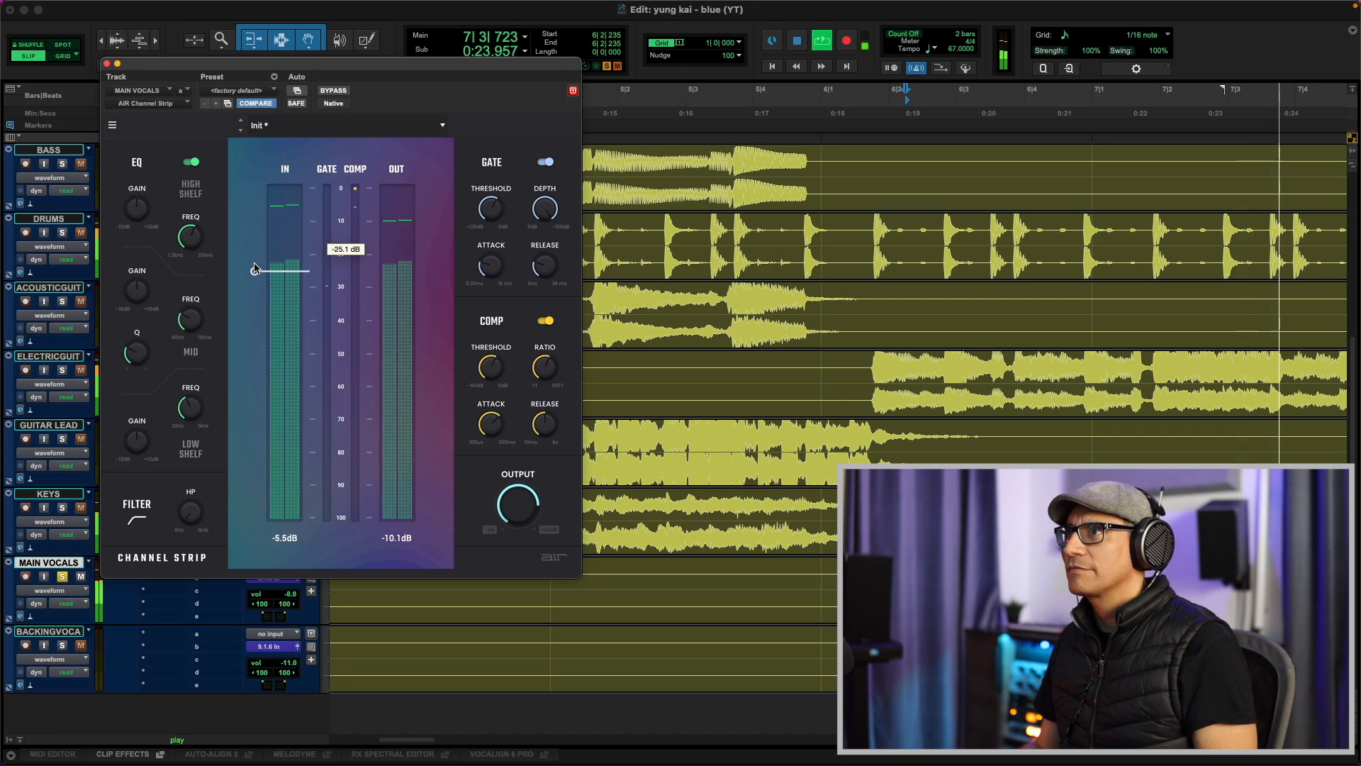
{"action": "key", "text": "space"}
Raise the channel strip's output level to about 6.27 dB while listening to the compressed vocals
{"action": "mouse_move", "coordinate": [475, 439]}
{"action": "mouse_move", "coordinate": [515, 500]}
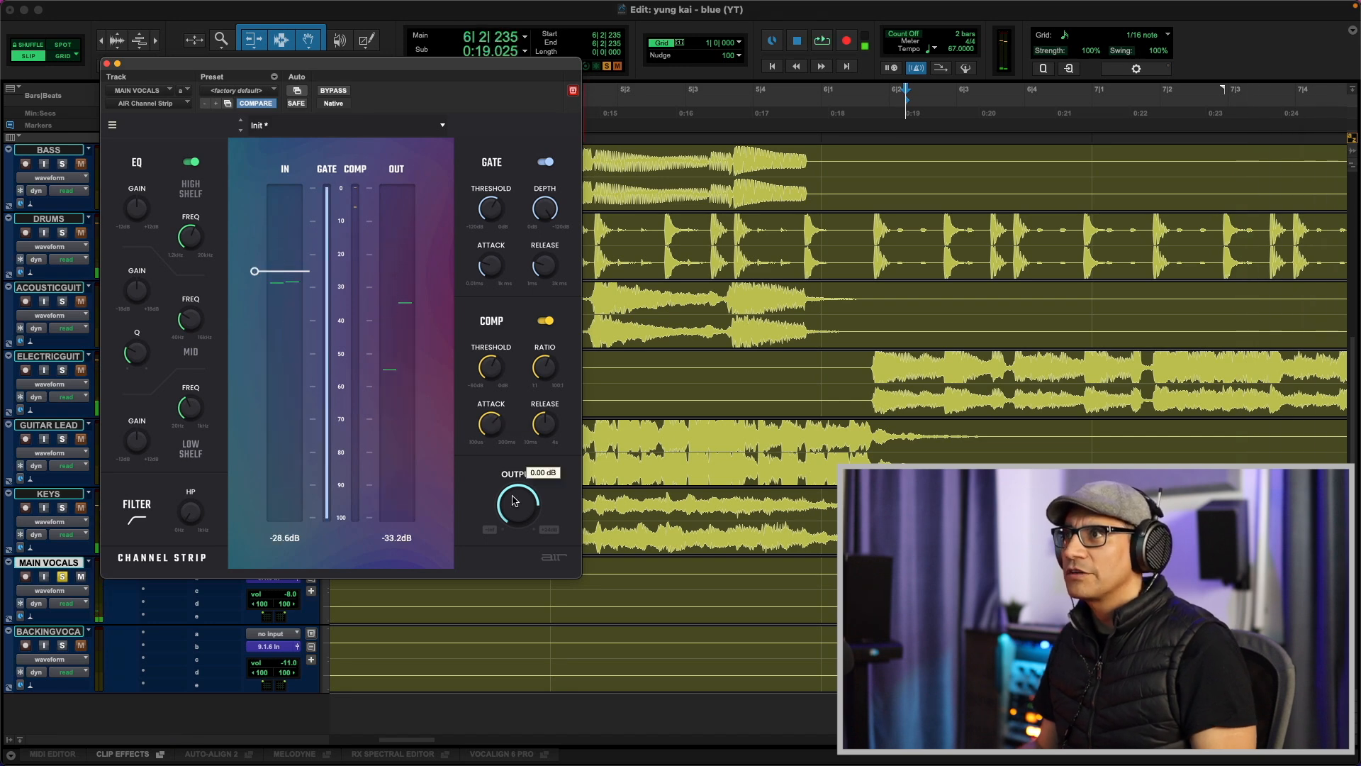
{"action": "key", "text": "space"}
{"action": "left_click_drag", "start_coordinate": [515, 506], "coordinate": [514, 484]}
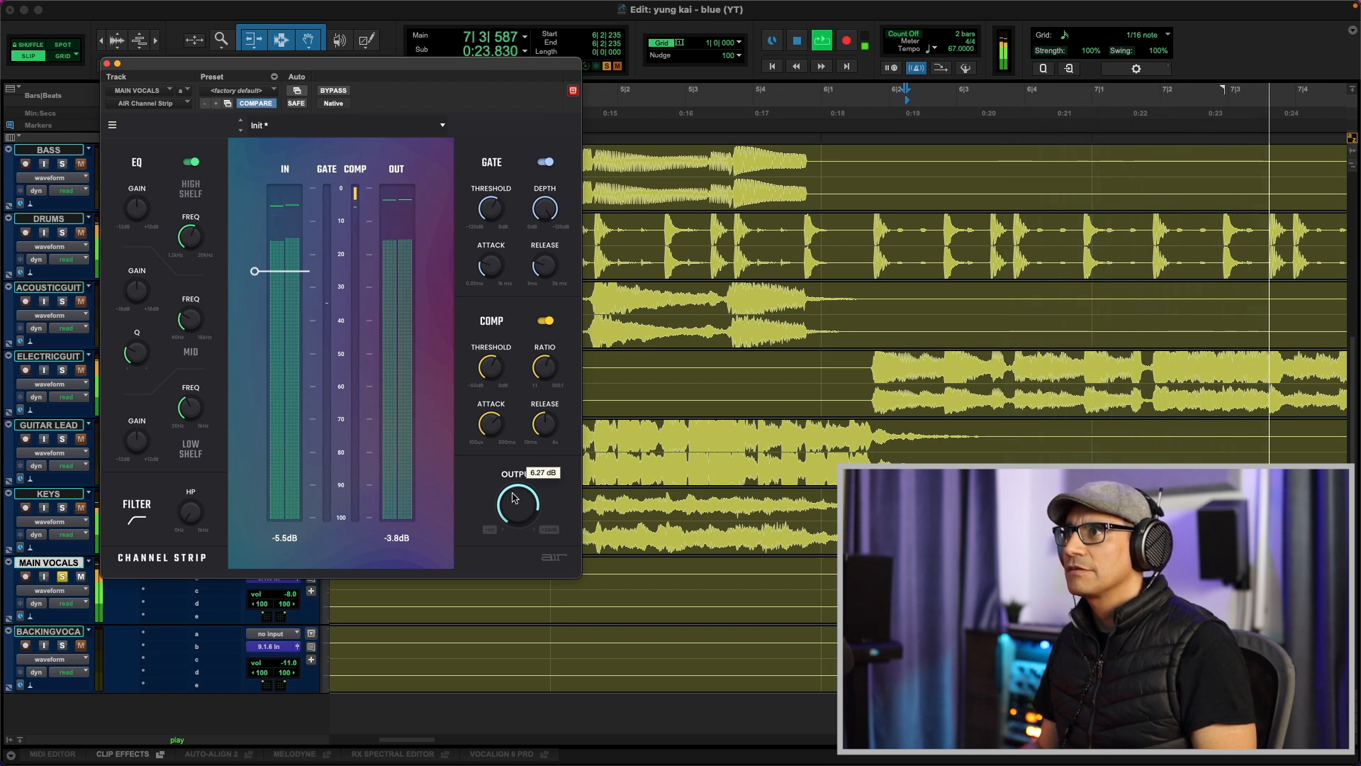
{"action": "key", "text": "space"}
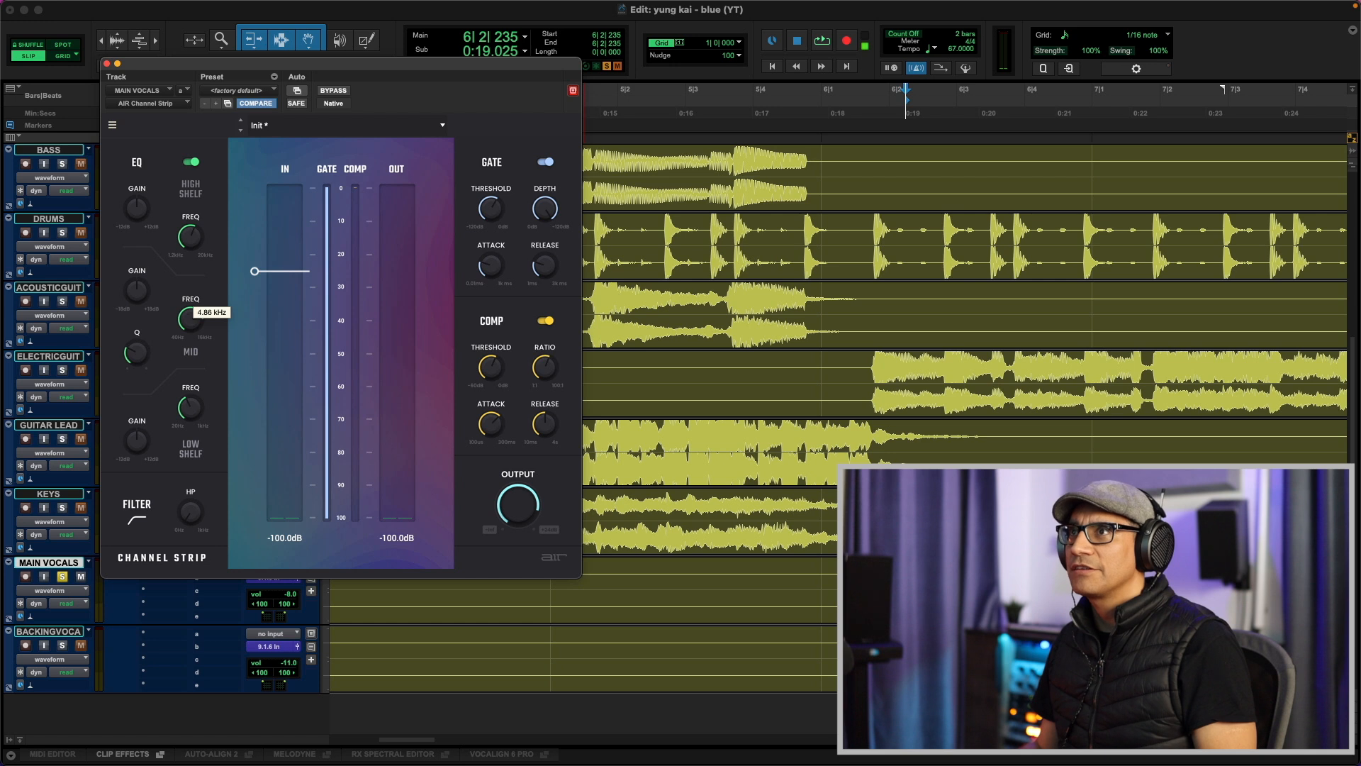
Boost the vocal EQ's mid band by about 3.5 dB and set its frequency to about 5.06 kHz
{"action": "key", "text": "space"}
{"action": "left_click_drag", "start_coordinate": [149, 295], "coordinate": [150, 270]}
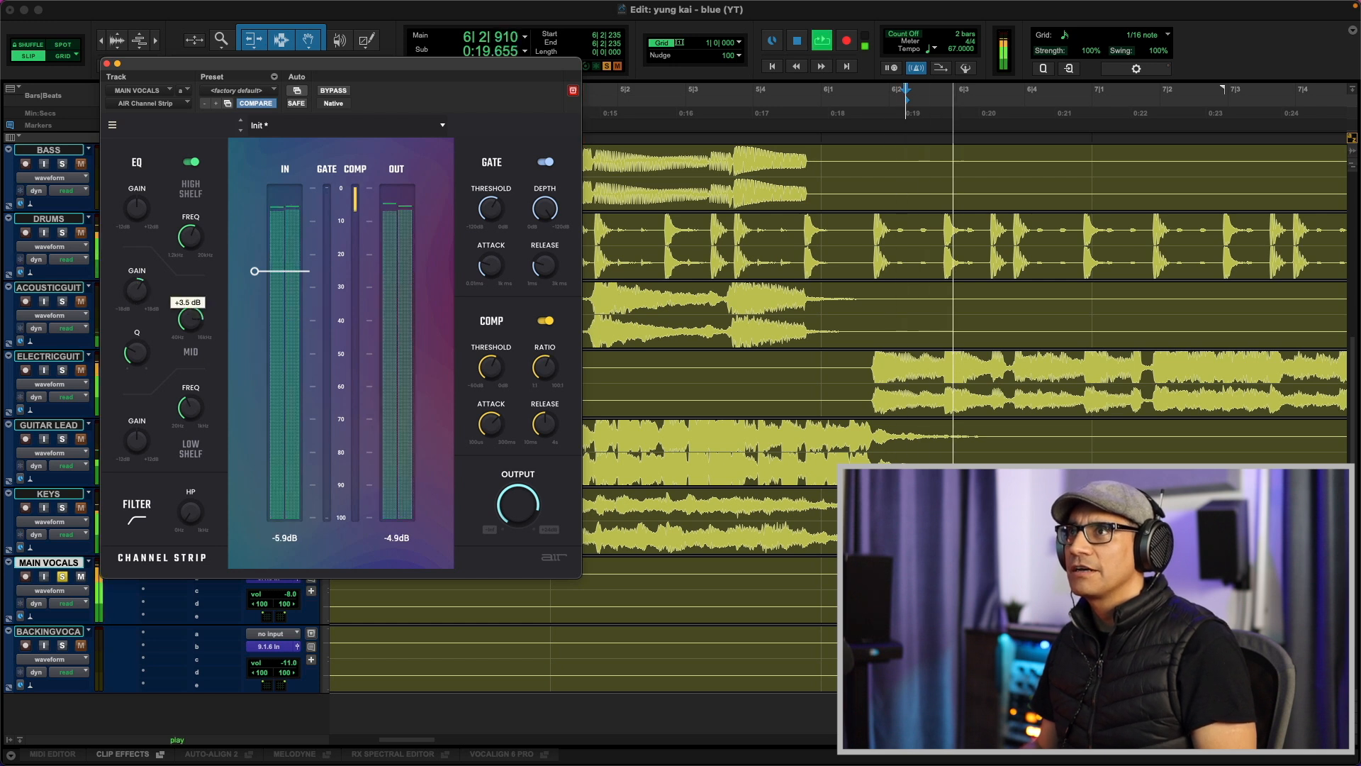
{"action": "key", "text": "space"}
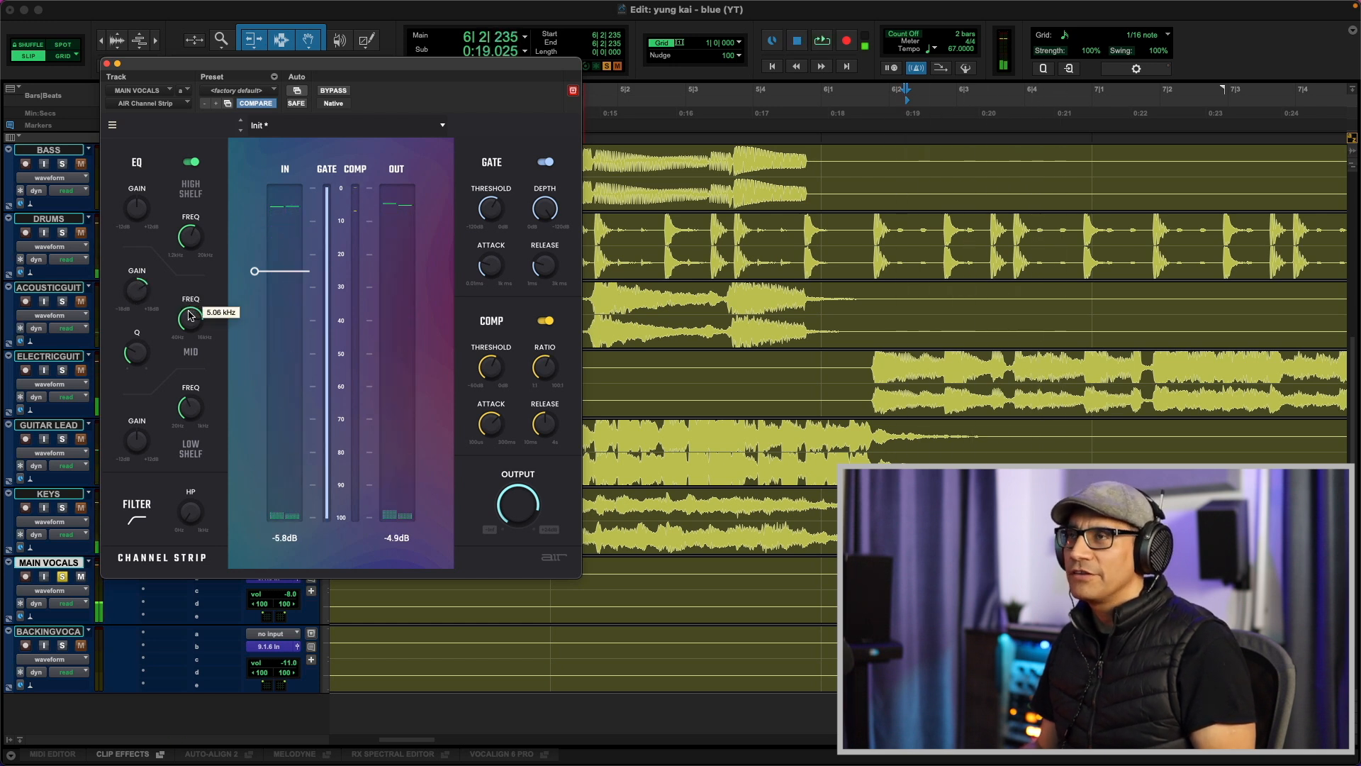
{"action": "key", "text": "space"}
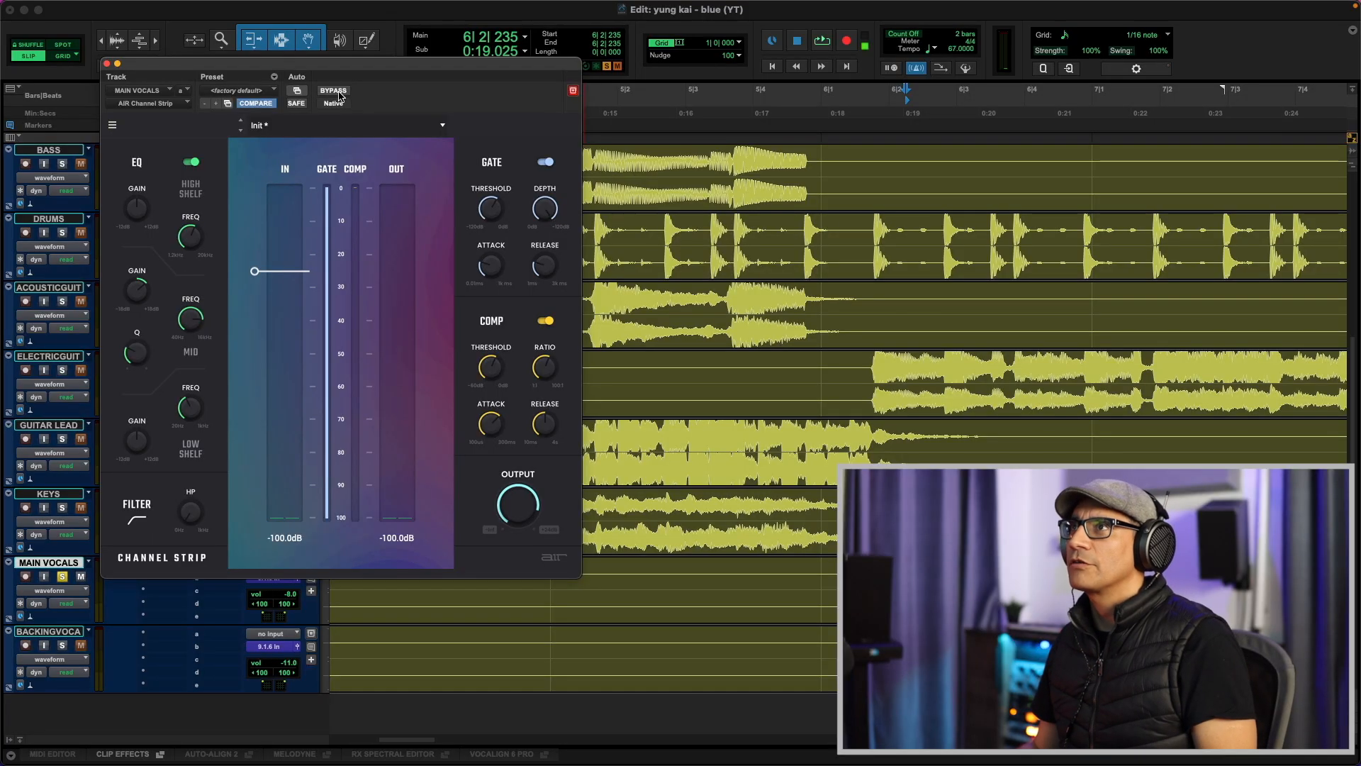
Refine the vocal EQ's mid-band gain to +3.0 dB during playback
{"action": "key", "text": "space"}
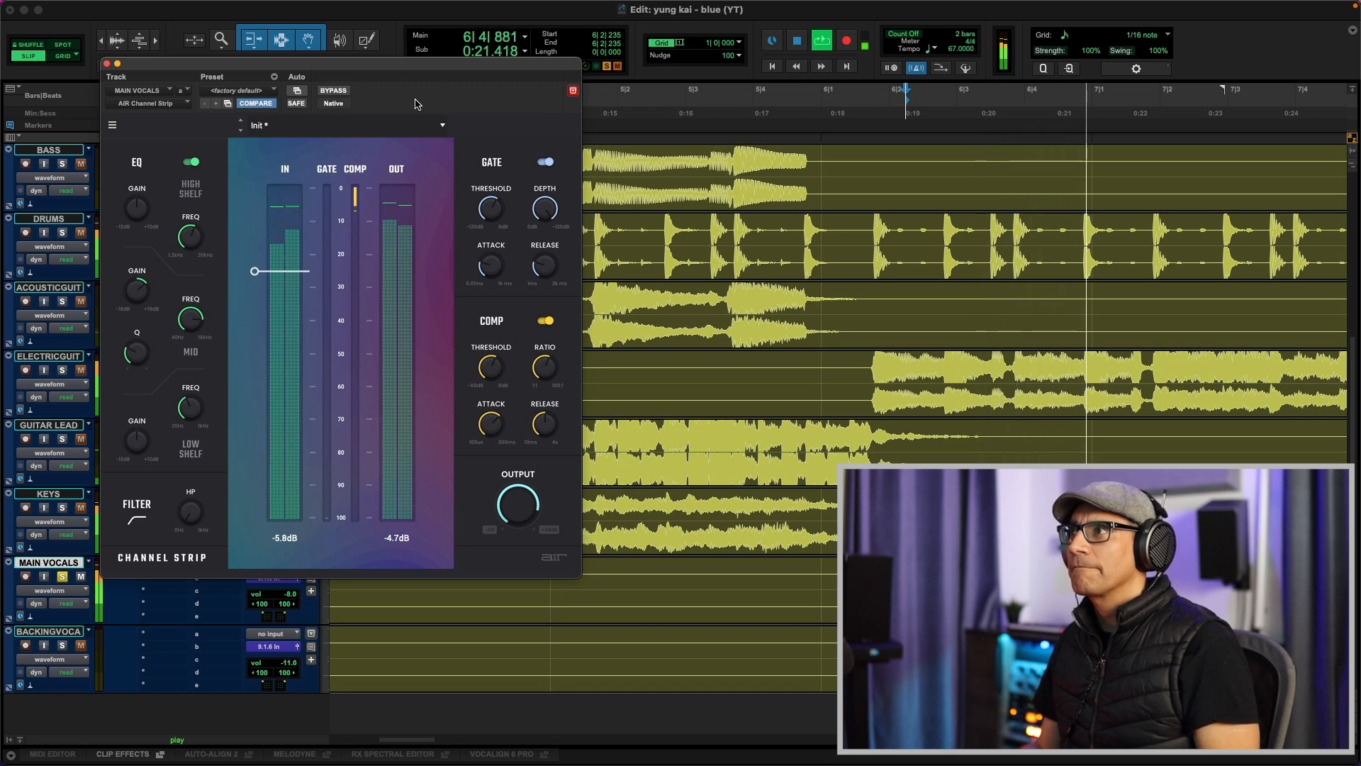
{"action": "mouse_move", "coordinate": [258, 270]}
{"action": "mouse_move", "coordinate": [147, 307]}
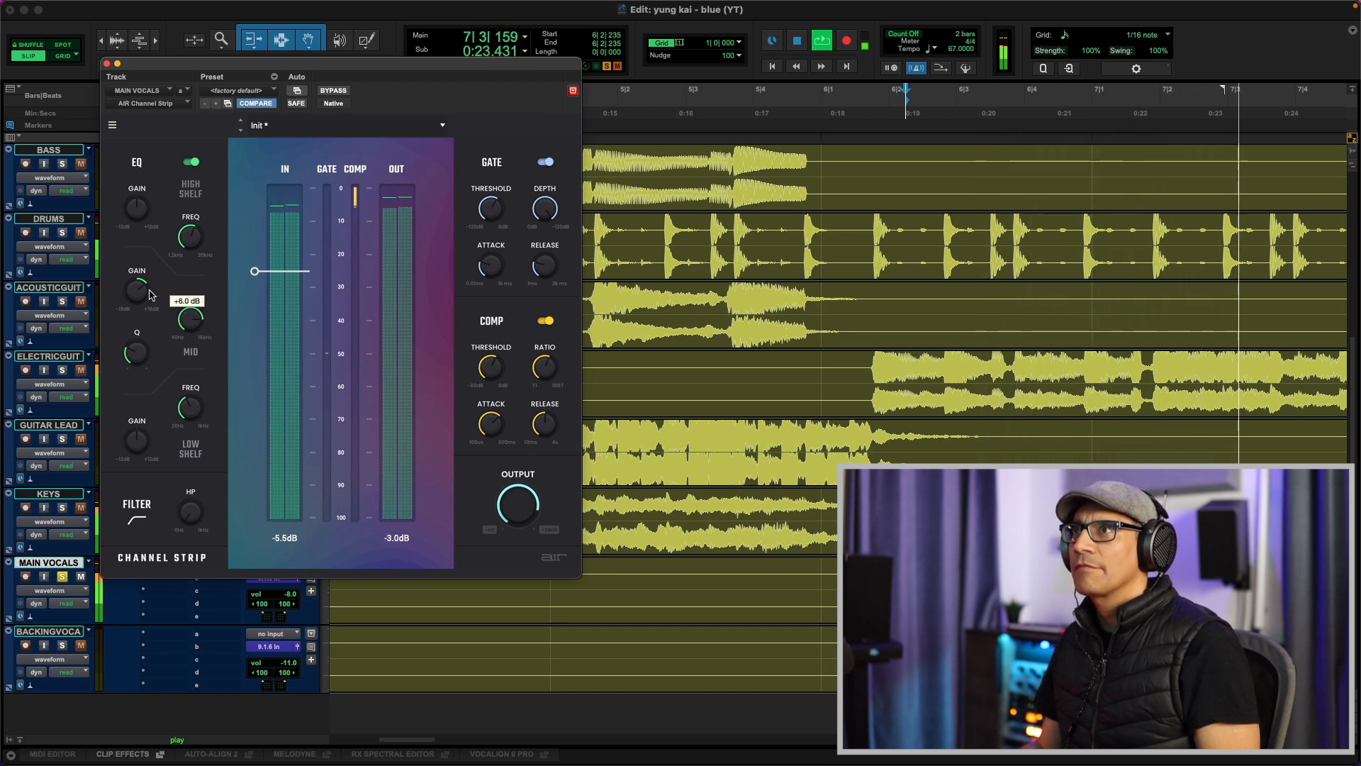
{"action": "key", "text": "space"}
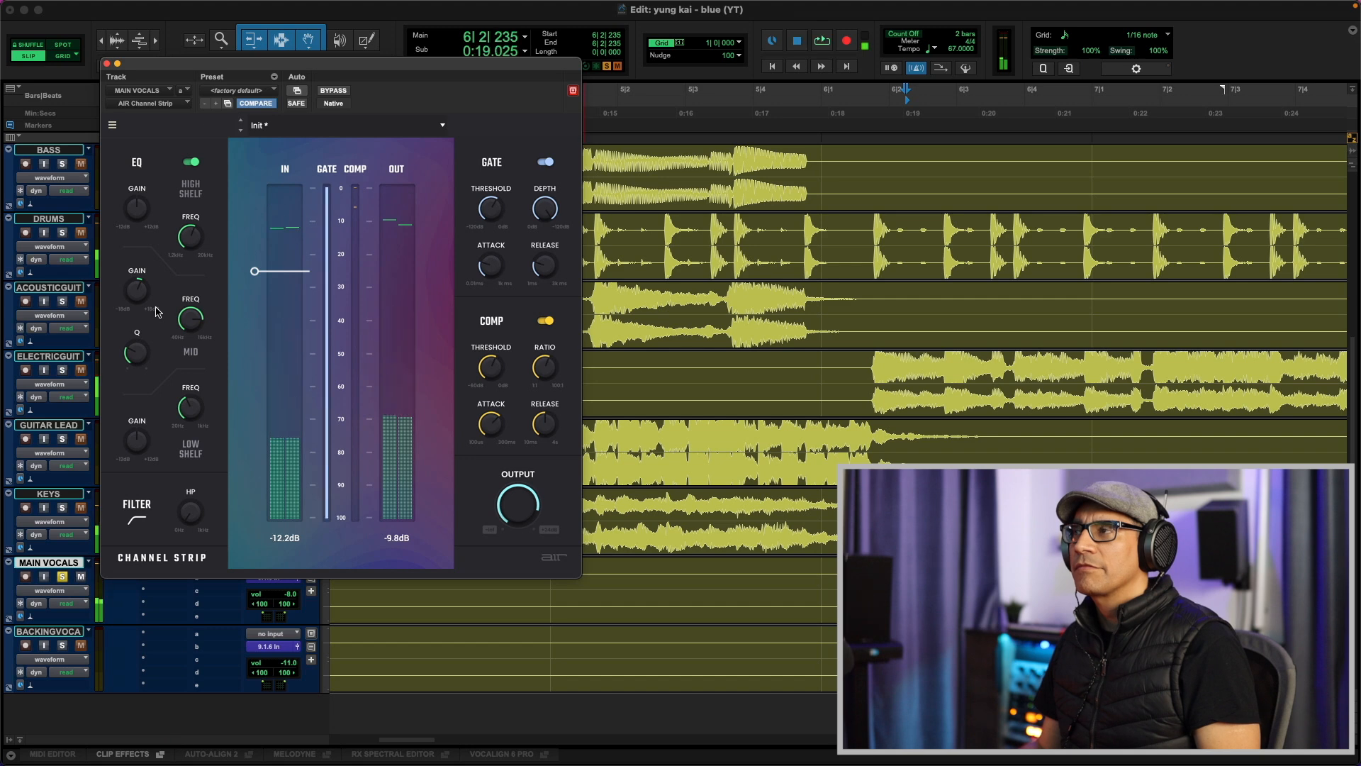
{"action": "key", "text": "space"}
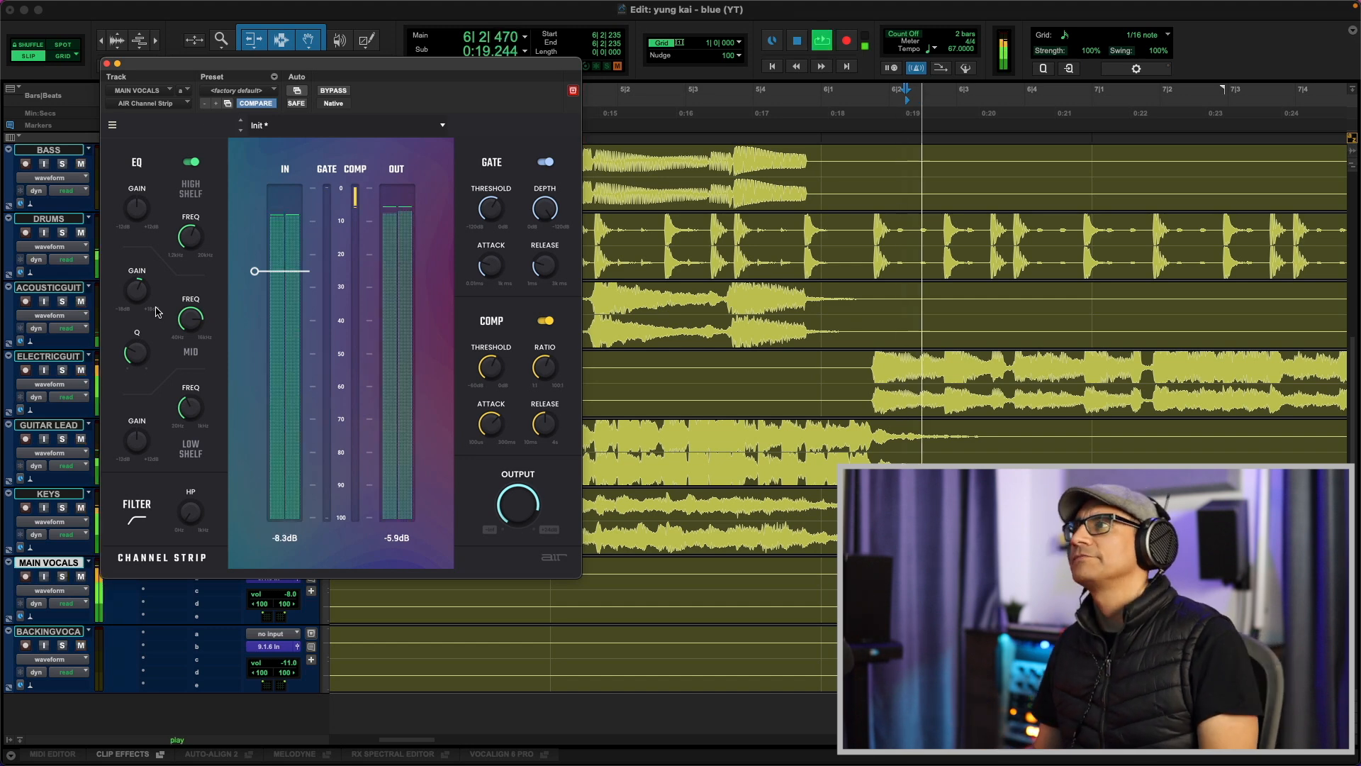
{"action": "left_click_drag", "start_coordinate": [138, 293], "coordinate": [138, 289]}
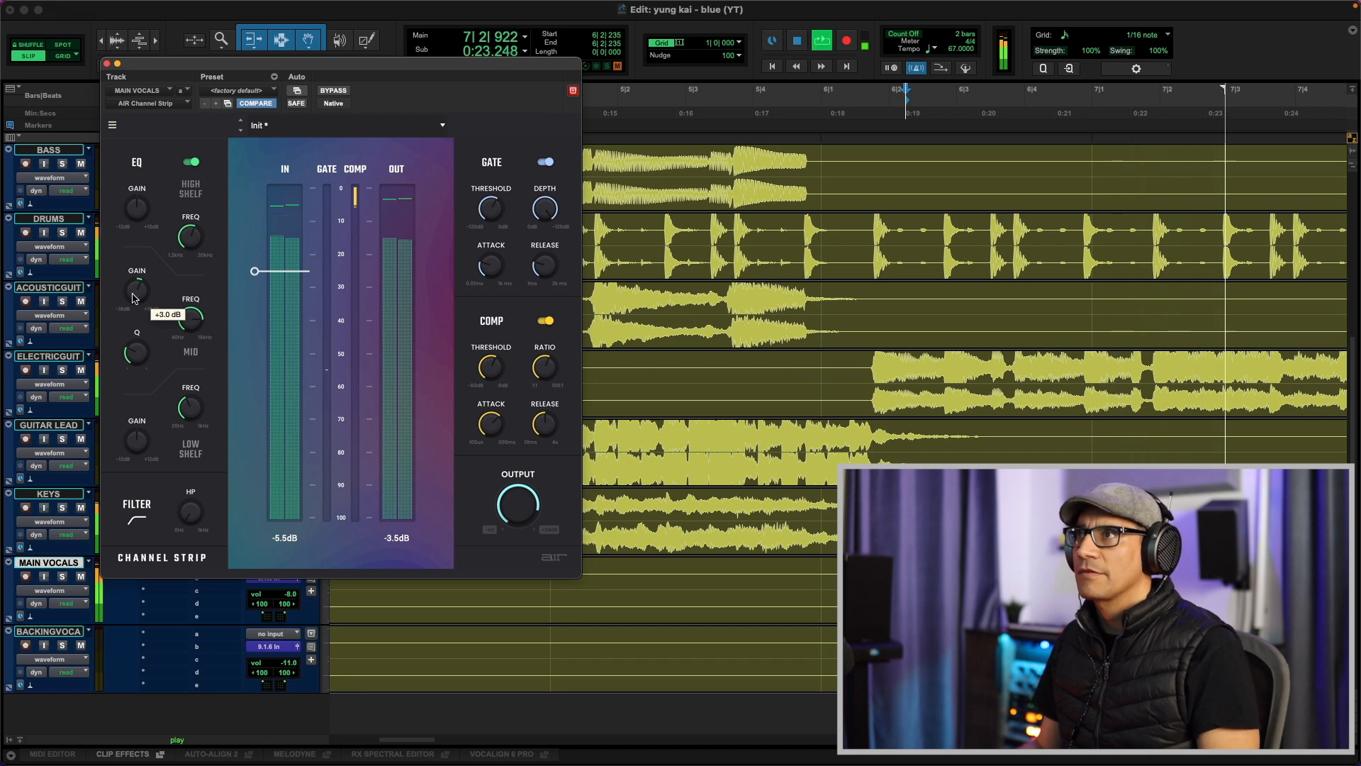
Compare the main vocals with the channel strip bypassed and active, both soloed and in the full mix
{"action": "left_click", "coordinate": [334, 90]}
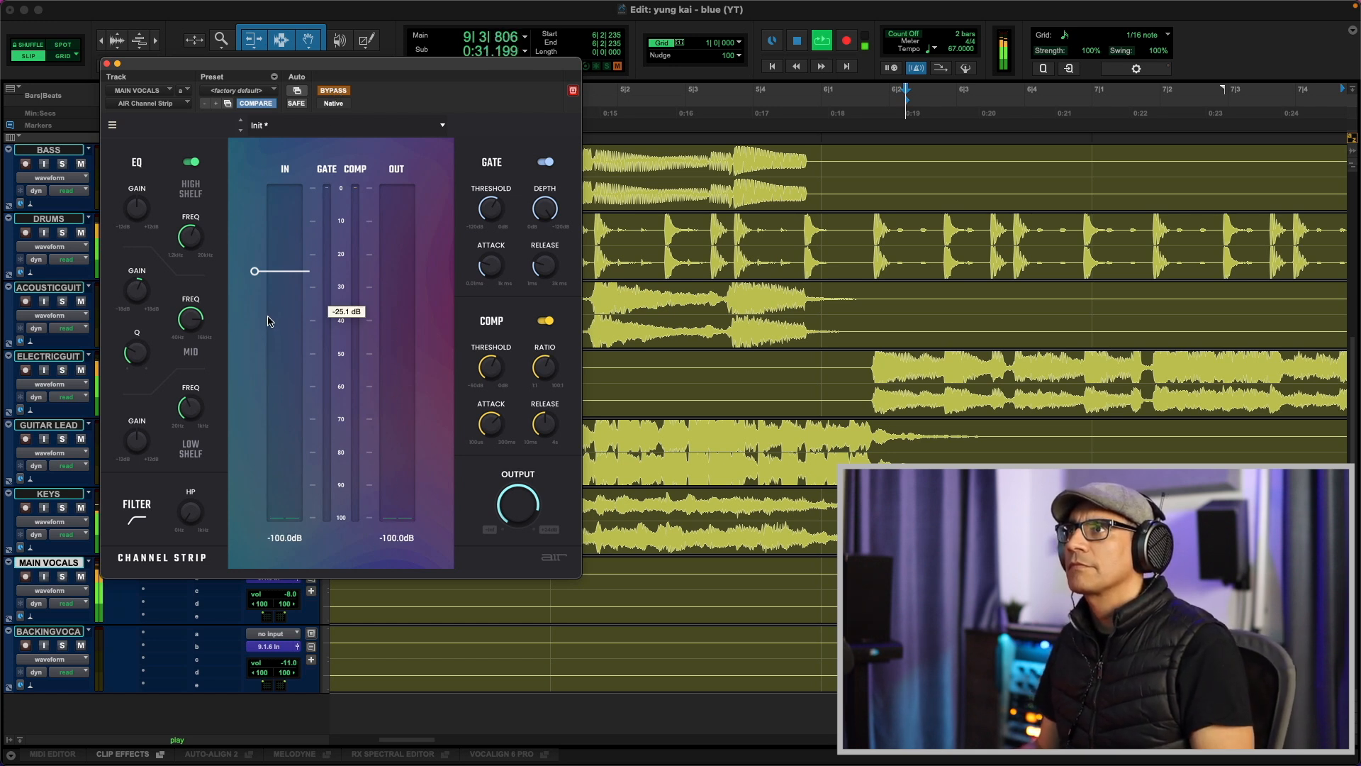
{"action": "key", "text": "ctrl+super+b"}
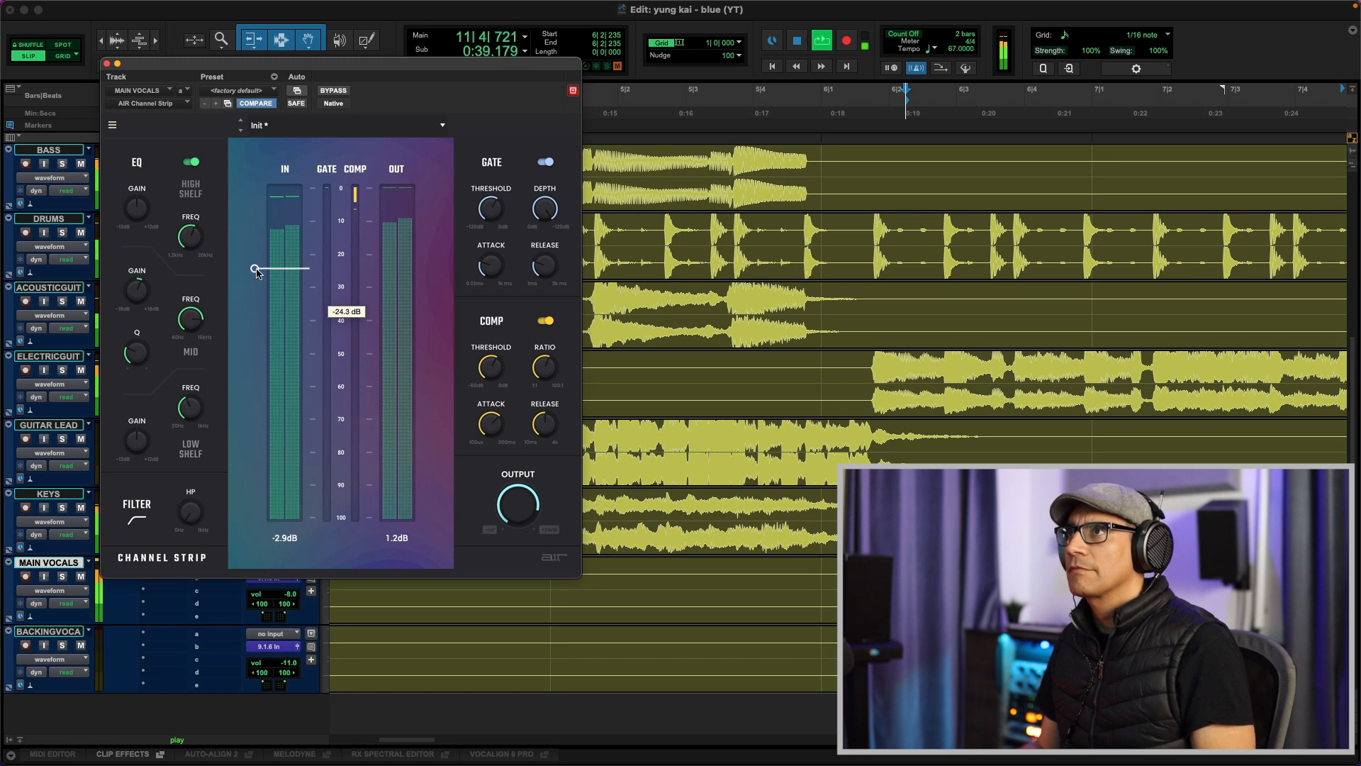
{"action": "key", "text": "ctrl+super+b"}
{"action": "key", "text": "shift+s"}
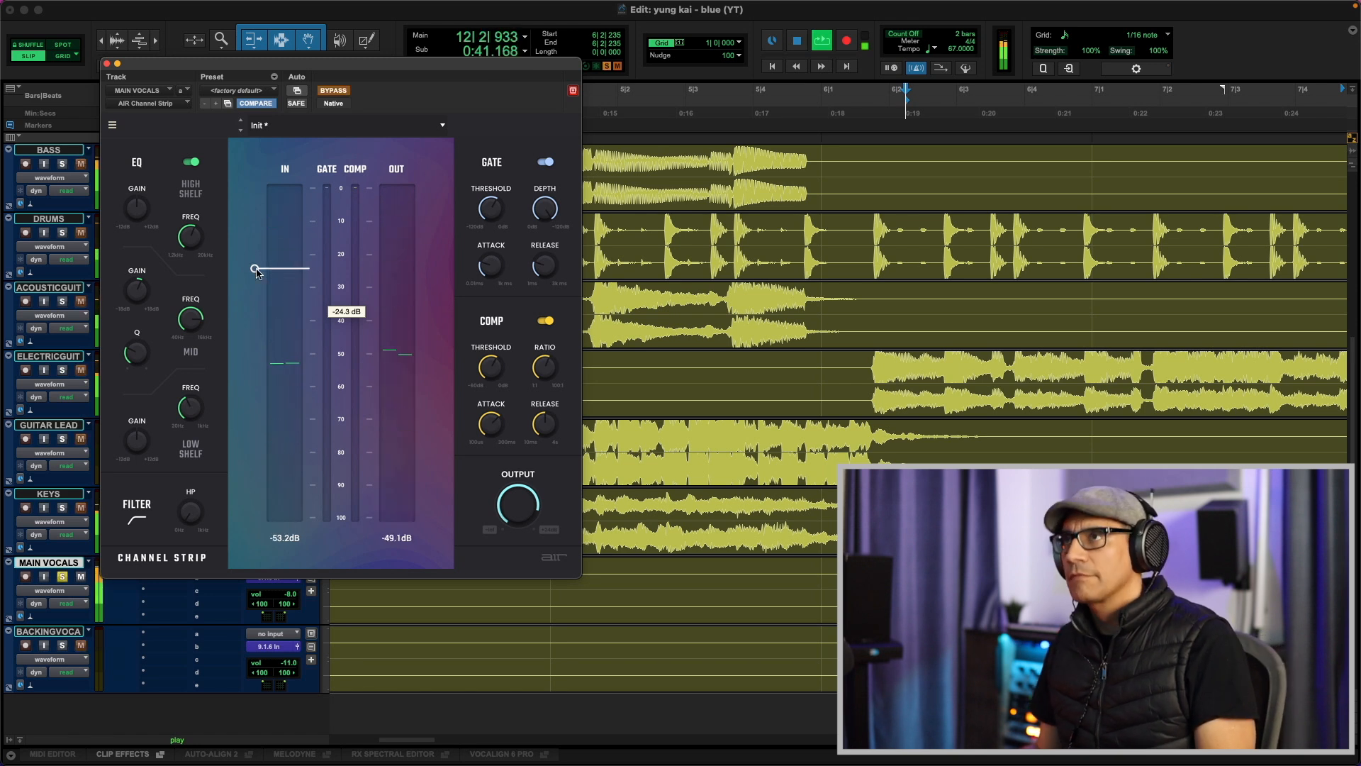
{"action": "key", "text": "ctrl+super+b"}
{"action": "key", "text": "space"}
{"action": "key", "text": "shift+s"}
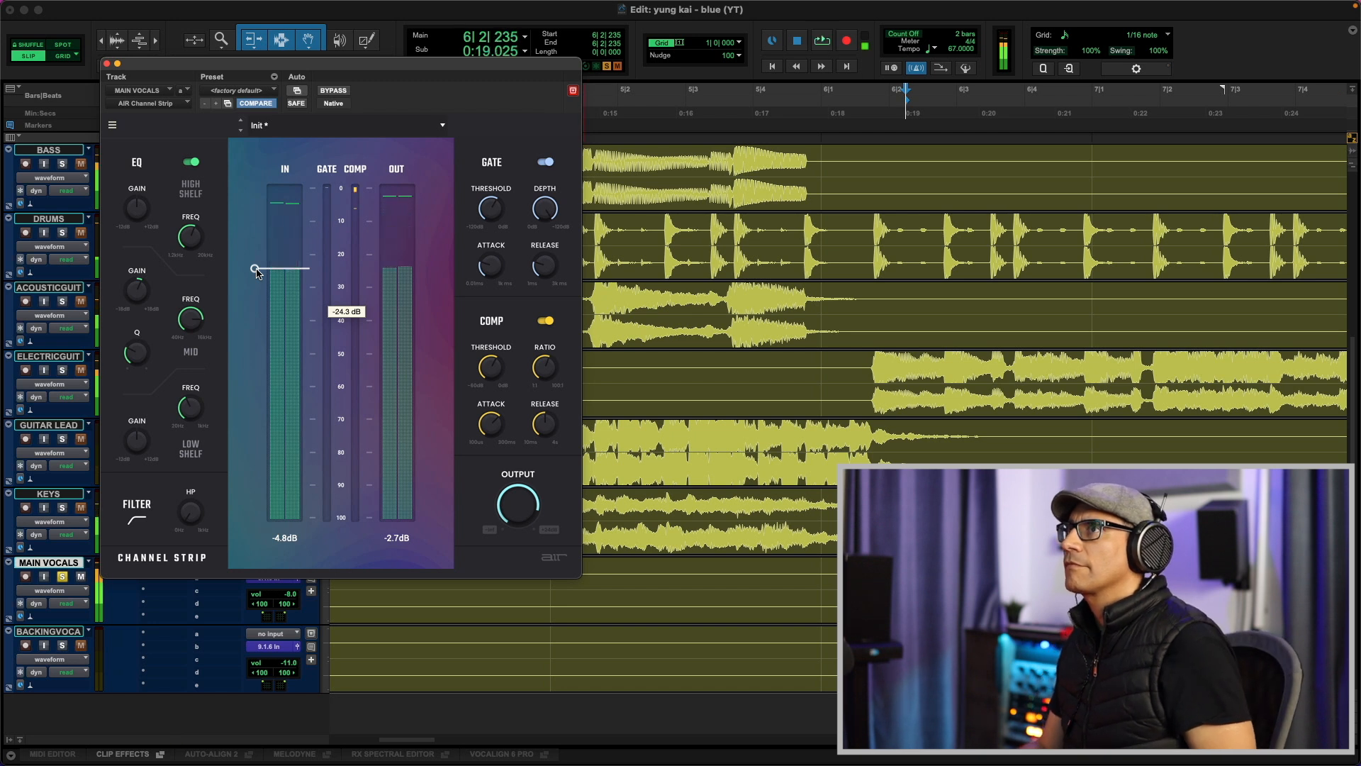
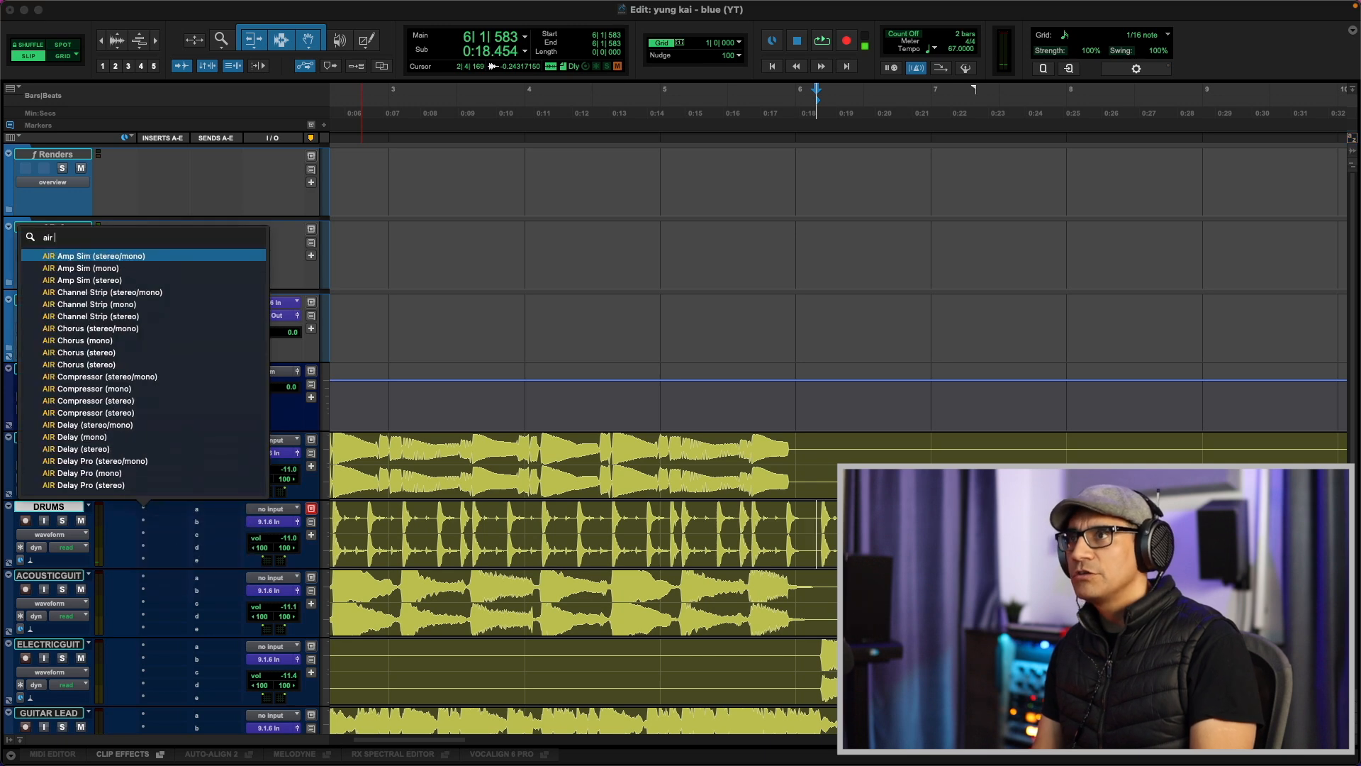
Insert the AIR Para EQ (stereo) plugin on the DRUMS track
{"action": "type", "text": "eq"}
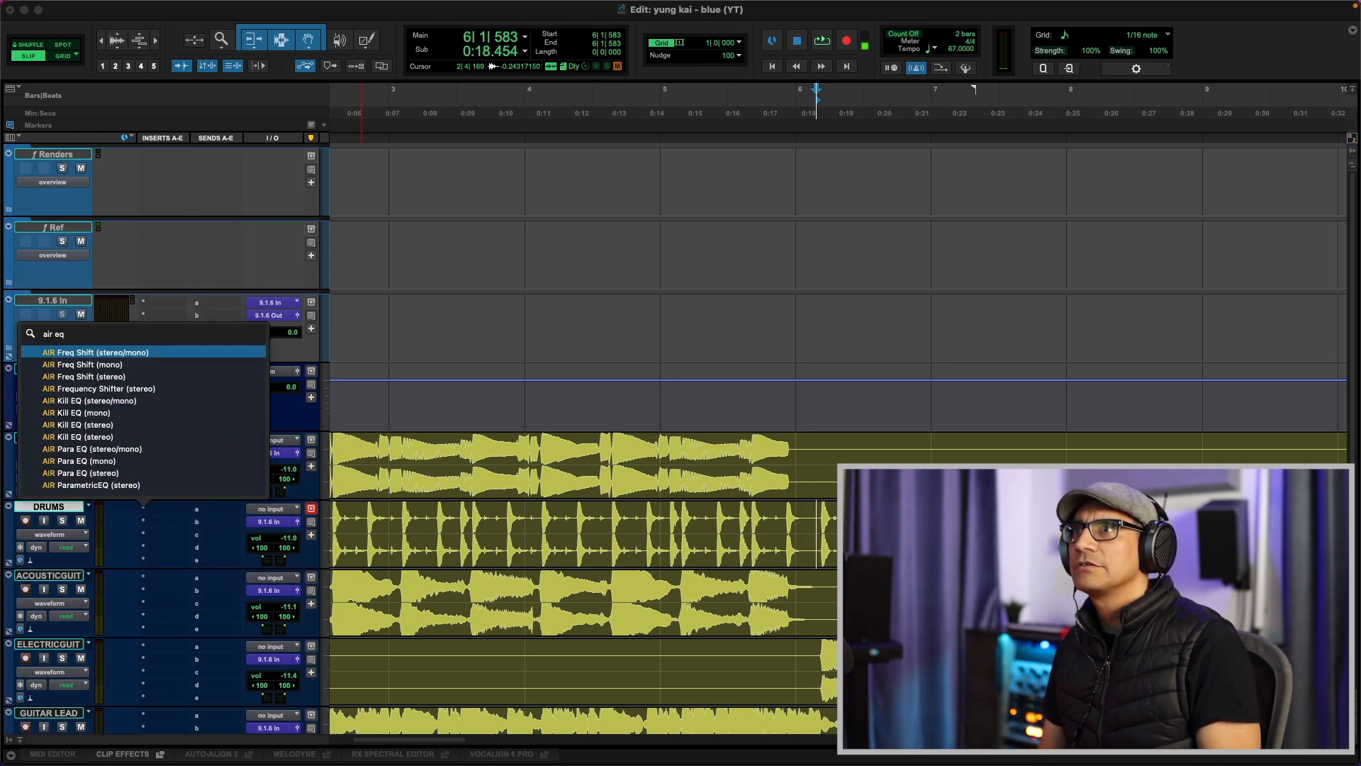
{"action": "key", "text": "Up"}
{"action": "key", "text": "Up"}
{"action": "key", "text": "Up"}
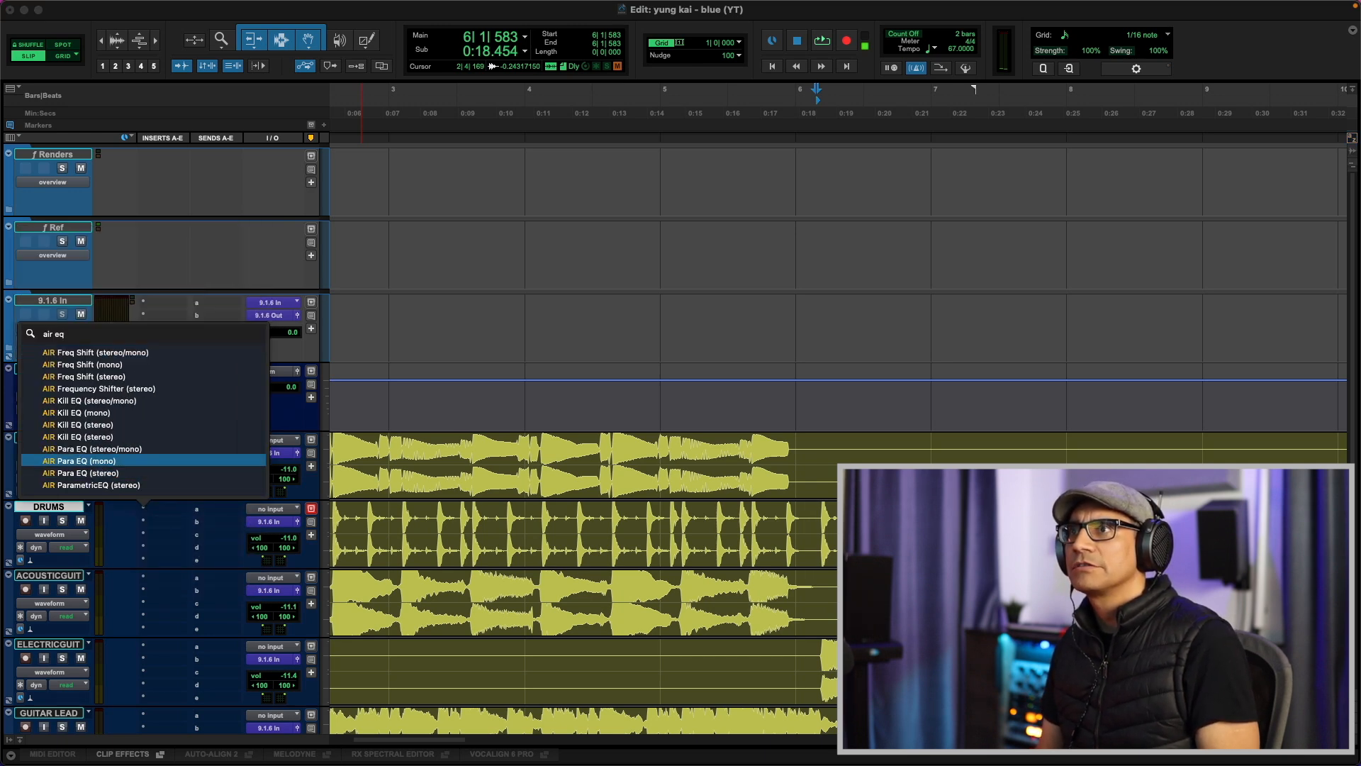
{"action": "key", "text": "Down"}
{"action": "key", "text": "Return"}
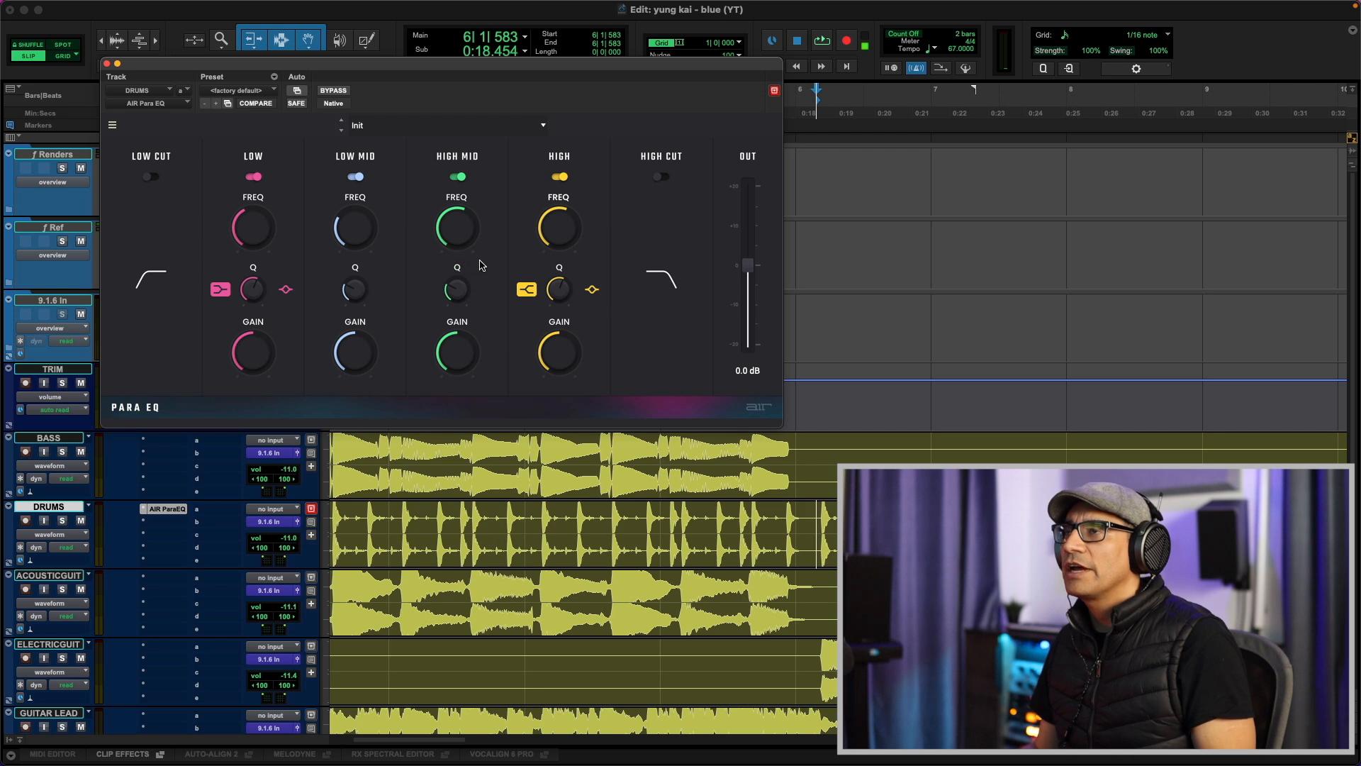
Boost the drum EQ's high mid gain and sweep its frequency between about 2.80 and 5.78 kHz during playback
{"action": "key", "text": "space"}
{"action": "left_click_drag", "start_coordinate": [463, 335], "coordinate": [463, 292]}
{"action": "mouse_move", "coordinate": [465, 227]}
{"action": "left_mouse_down"}
{"action": "mouse_move", "coordinate": [465, 254]}
{"action": "mouse_move", "coordinate": [464, 221]}
{"action": "left_mouse_up"}
{"action": "key", "text": "space"}
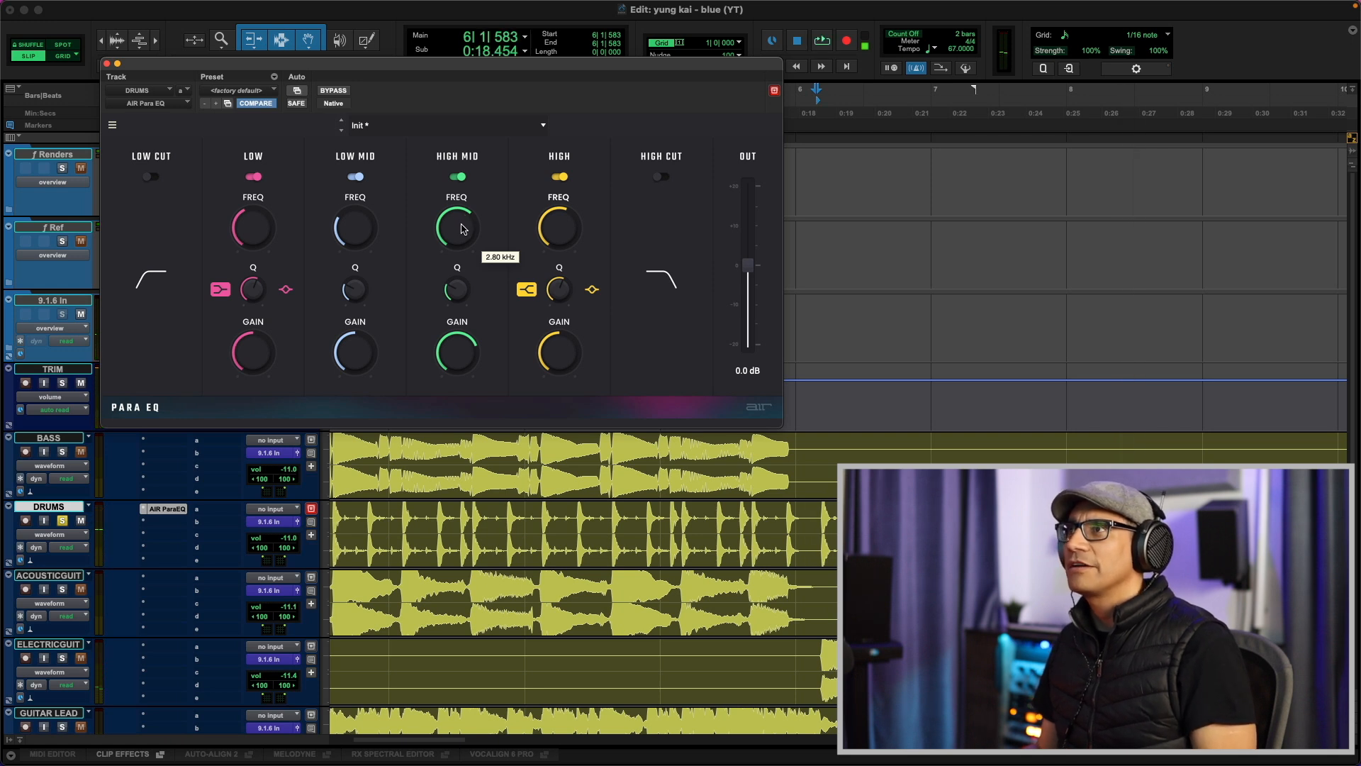
{"action": "key", "text": "space"}
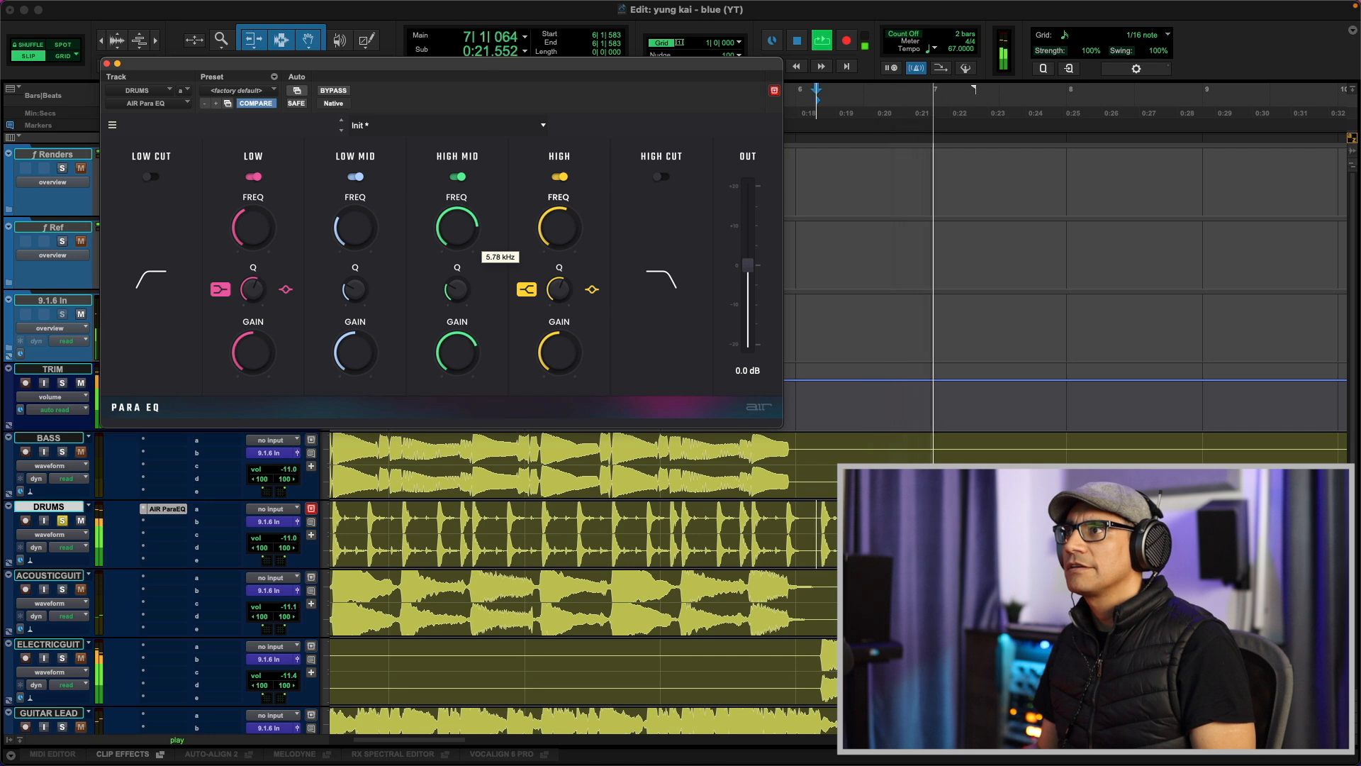
{"action": "left_click_drag", "start_coordinate": [464, 207], "coordinate": [465, 221]}
{"action": "key", "text": "space"}
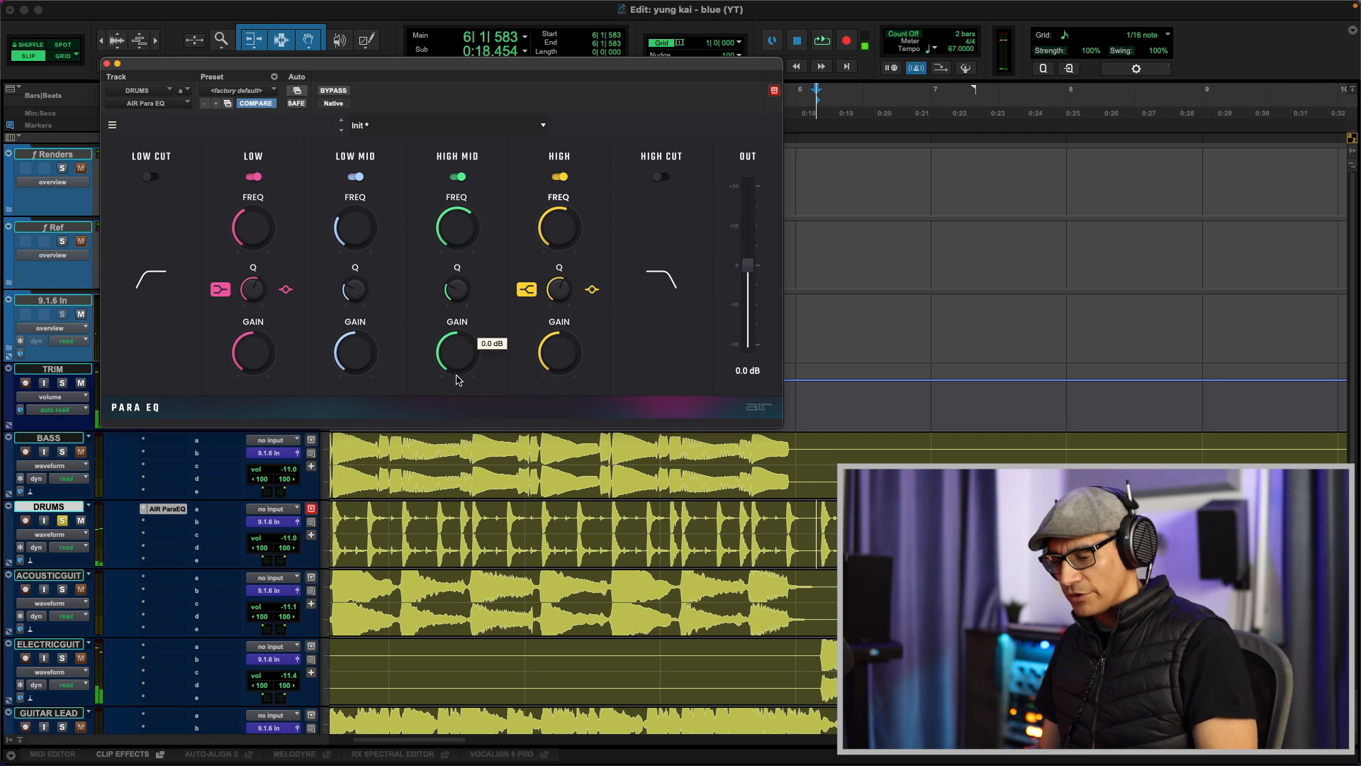
Set the drum EQ's high mid gain to about +3.1 dB and switch that band off for comparison
{"action": "key", "text": "space"}
{"action": "left_click_drag", "start_coordinate": [452, 379], "coordinate": [457, 354]}
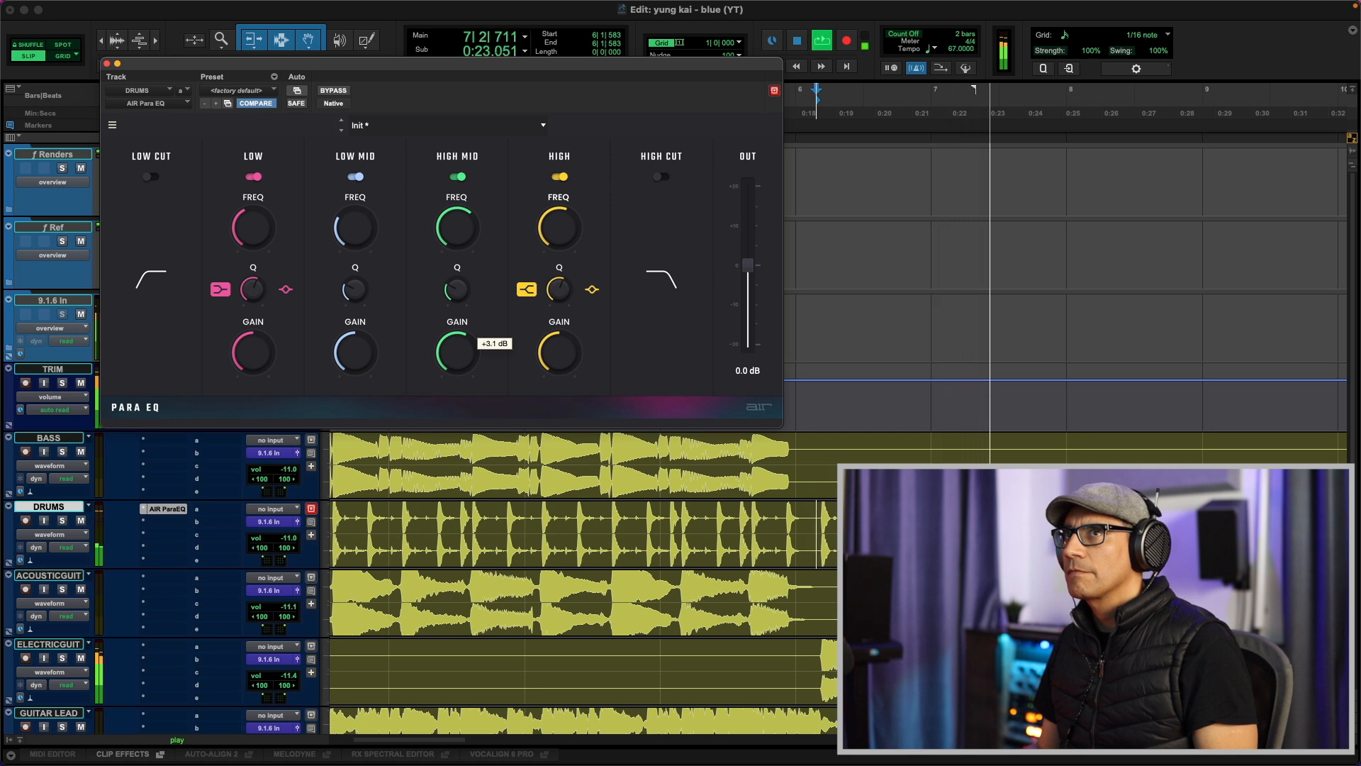
{"action": "left_click", "coordinate": [458, 179]}
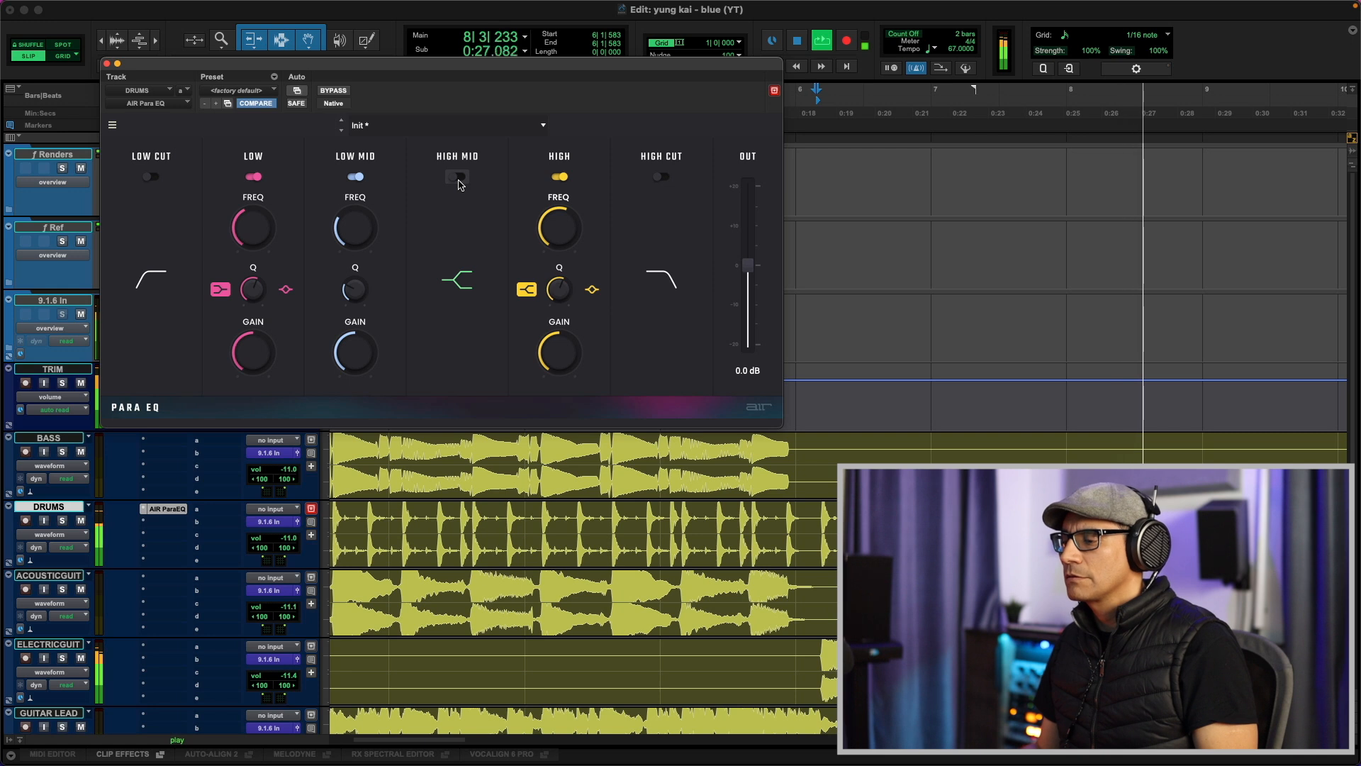
Compare the drums during playback with the Para EQ's high mid band off and on, leaving the band switched on
{"action": "left_click", "coordinate": [458, 178]}
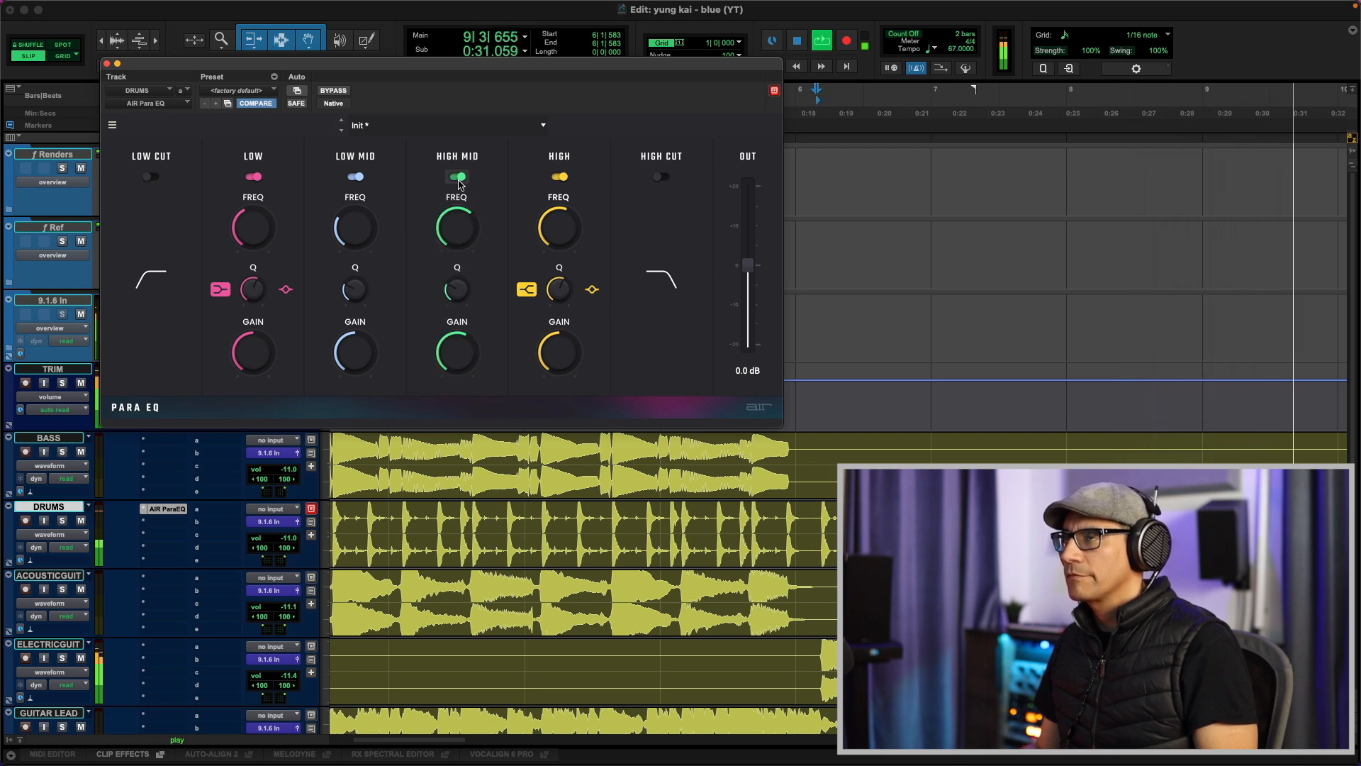
{"action": "left_click_drag", "start_coordinate": [460, 352], "coordinate": [459, 351]}
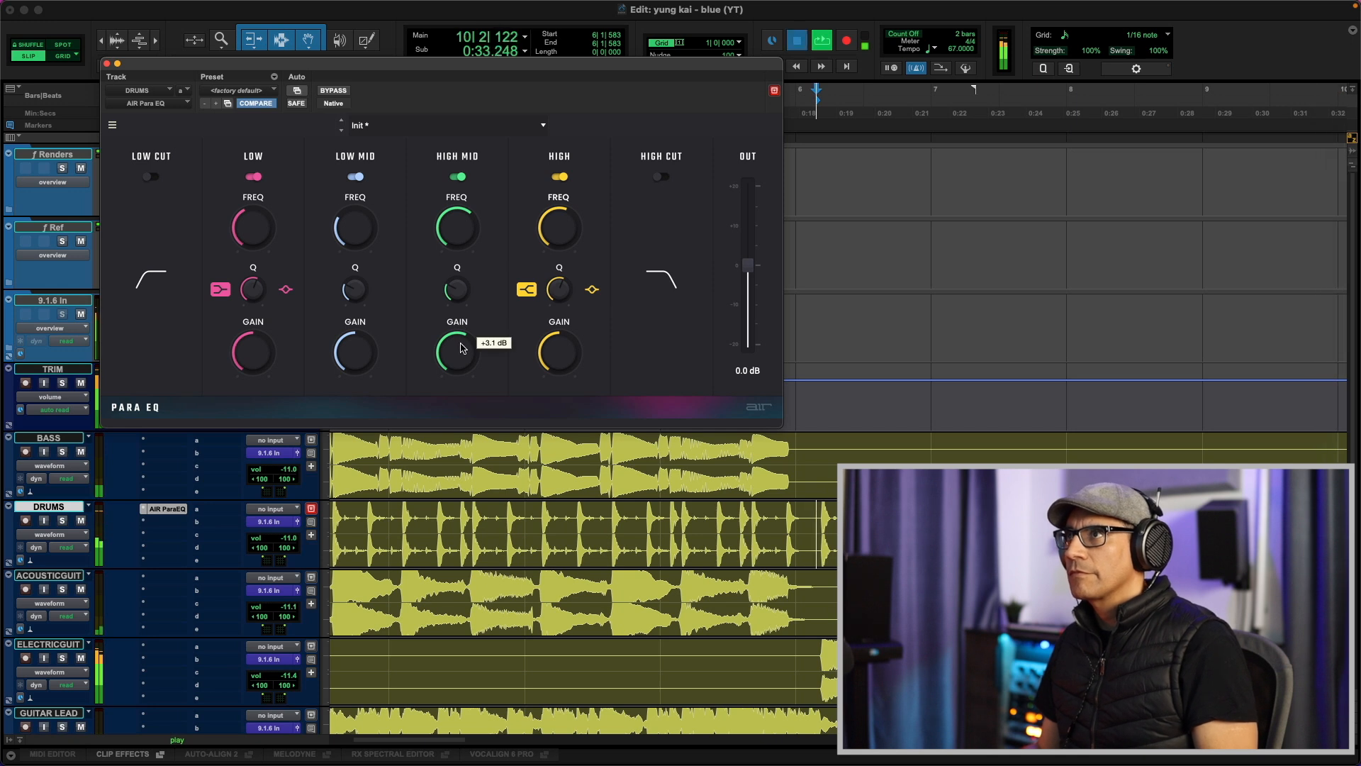
{"action": "key", "text": "space"}
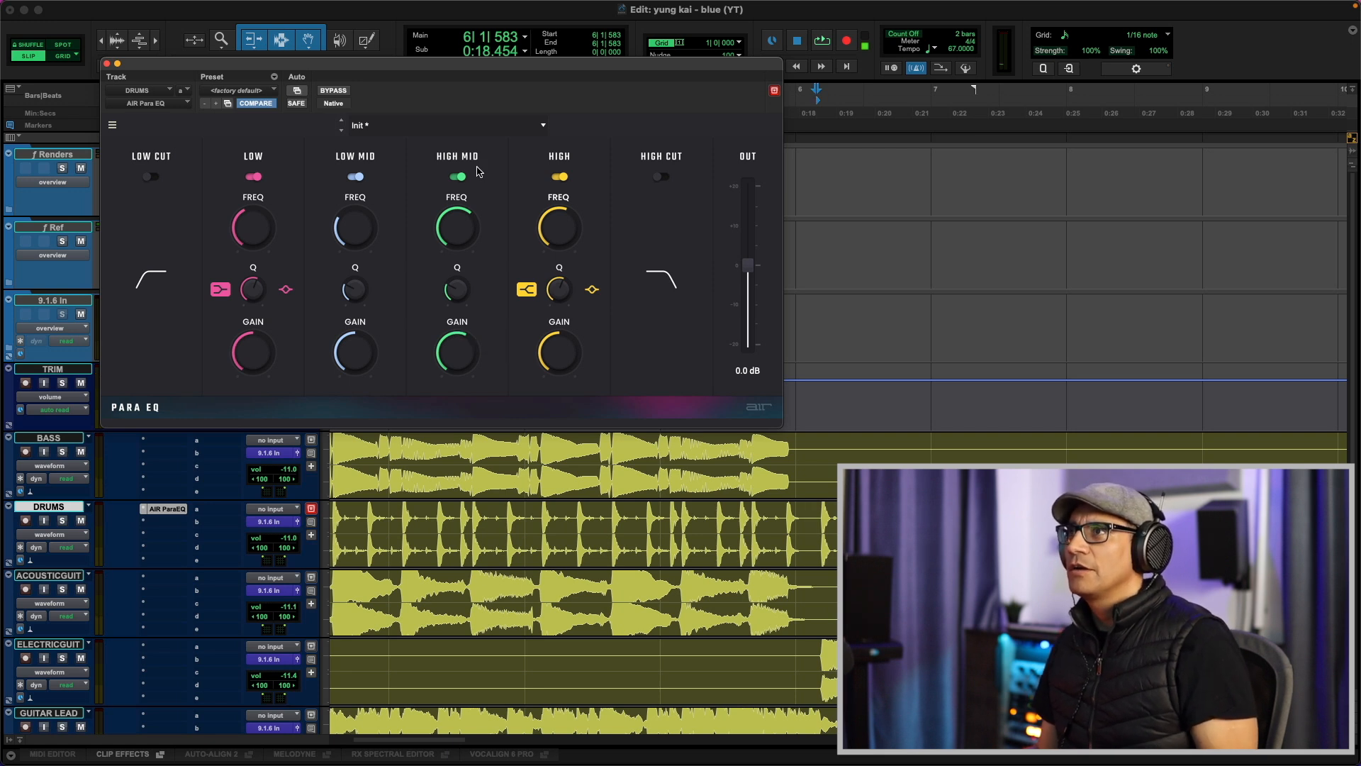
{"action": "left_click", "coordinate": [457, 176]}
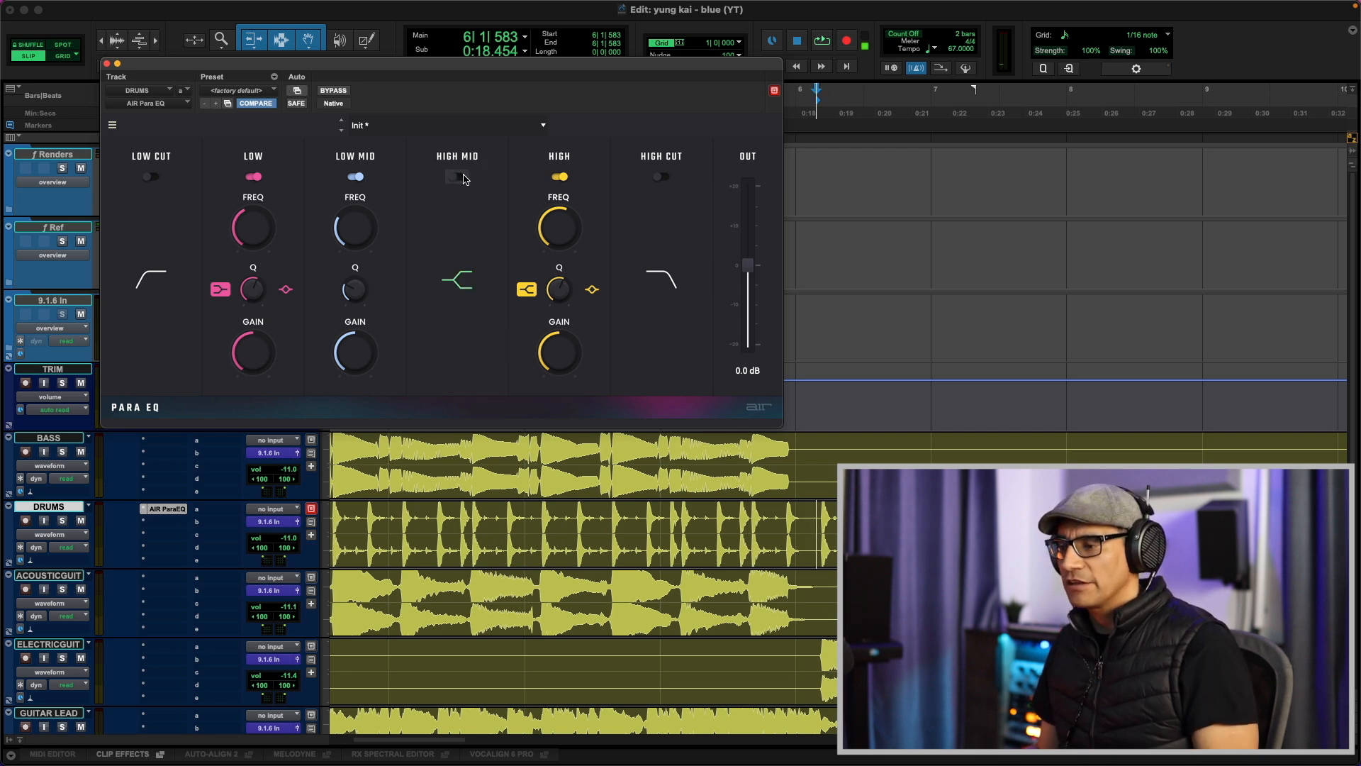
{"action": "key", "text": "space"}
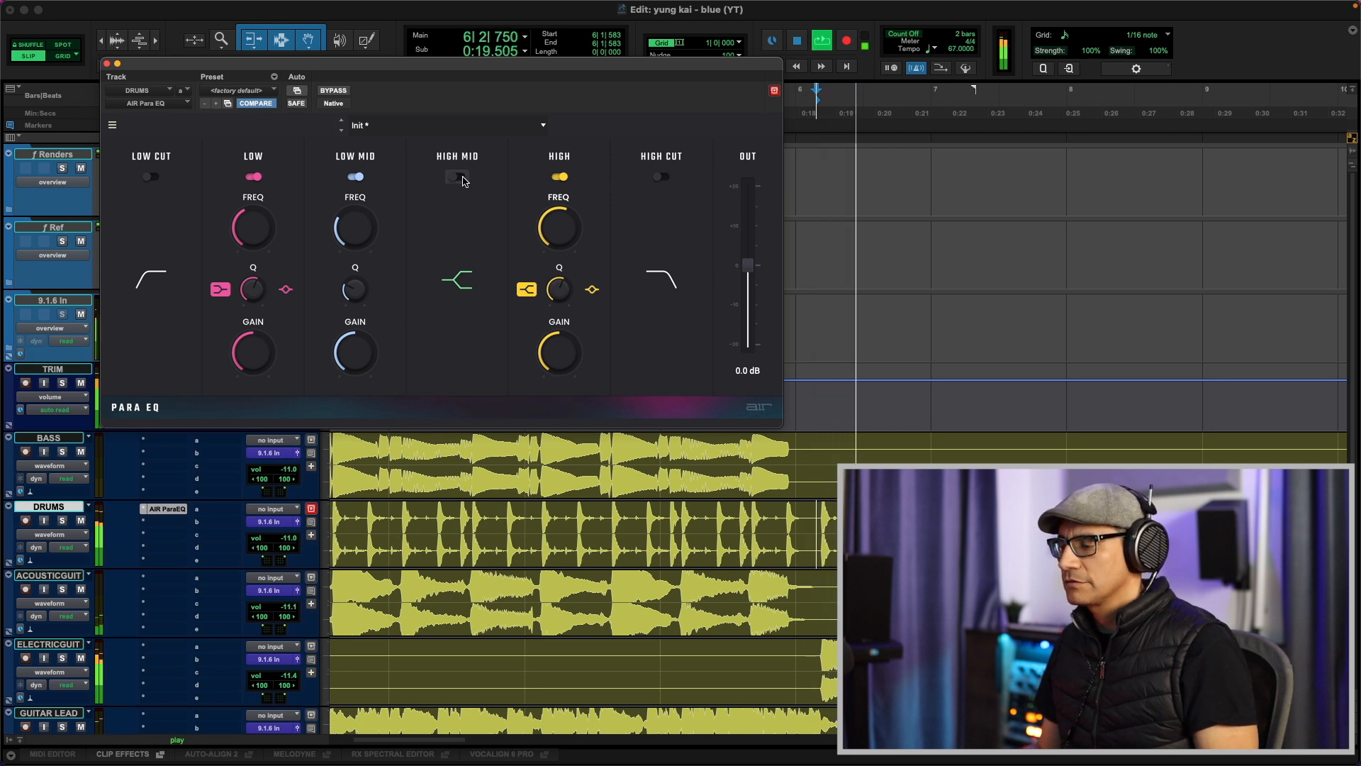
{"action": "left_click", "coordinate": [461, 178]}
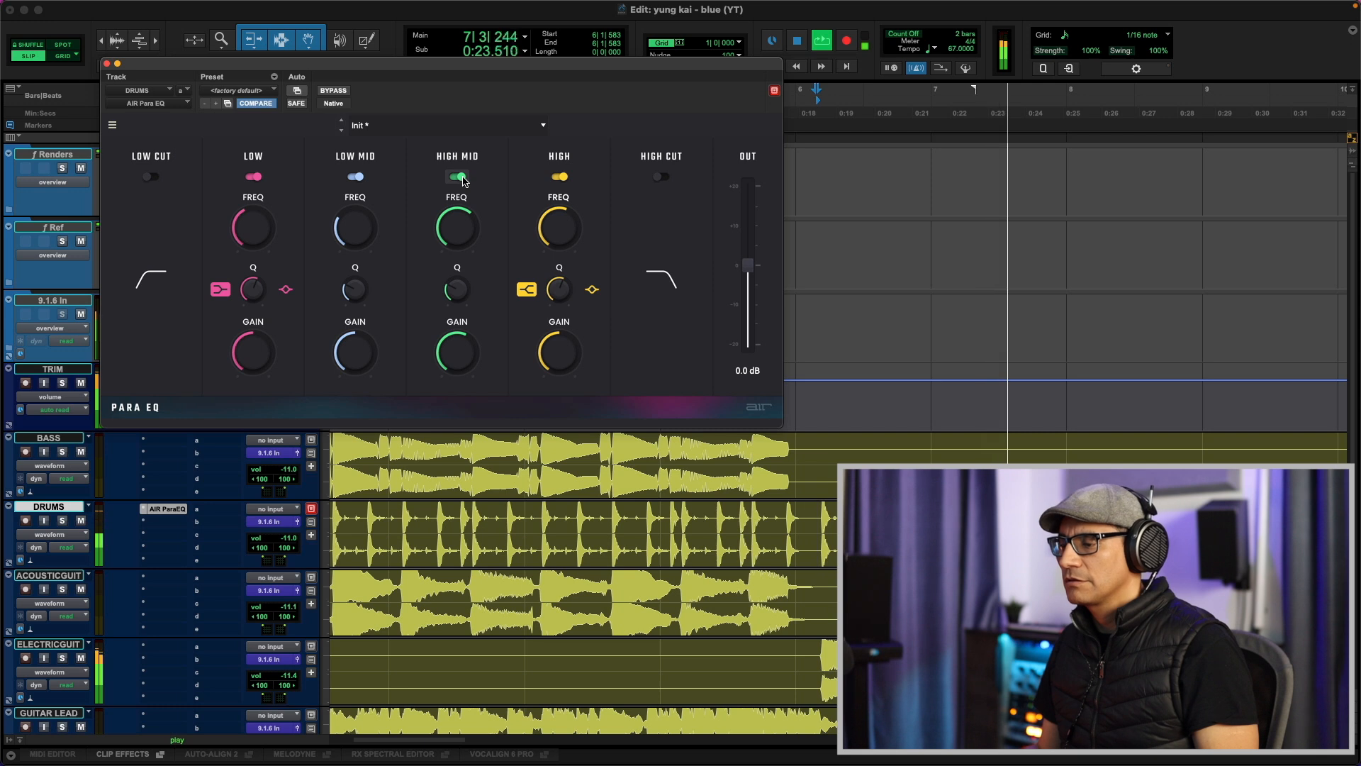
{"action": "key", "text": "space"}
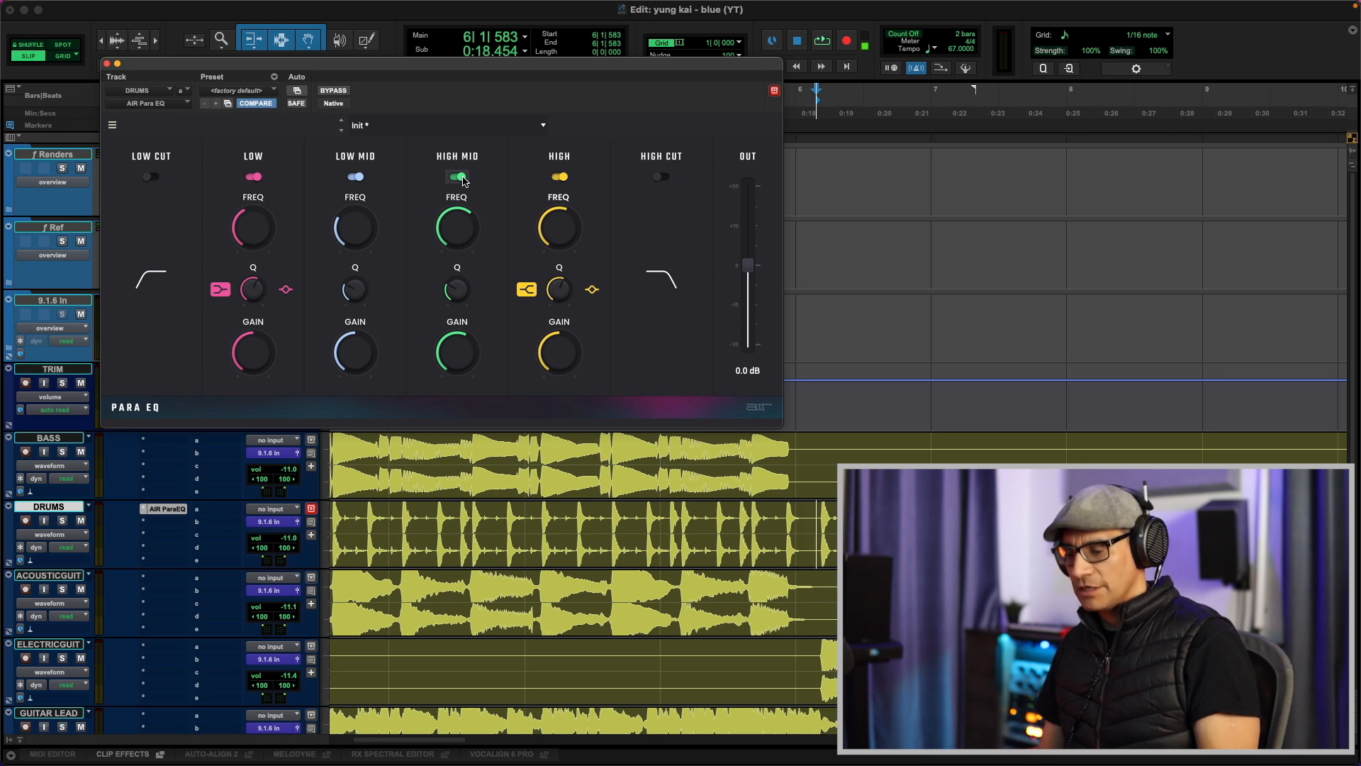
Browse the AIR Creative FX Collection 2 web page up to the delay and reverb plugins, and return to the Pro Tools session
{"action": "left_click", "coordinate": [172, 528]}
{"action": "key", "text": "super+Tab"}
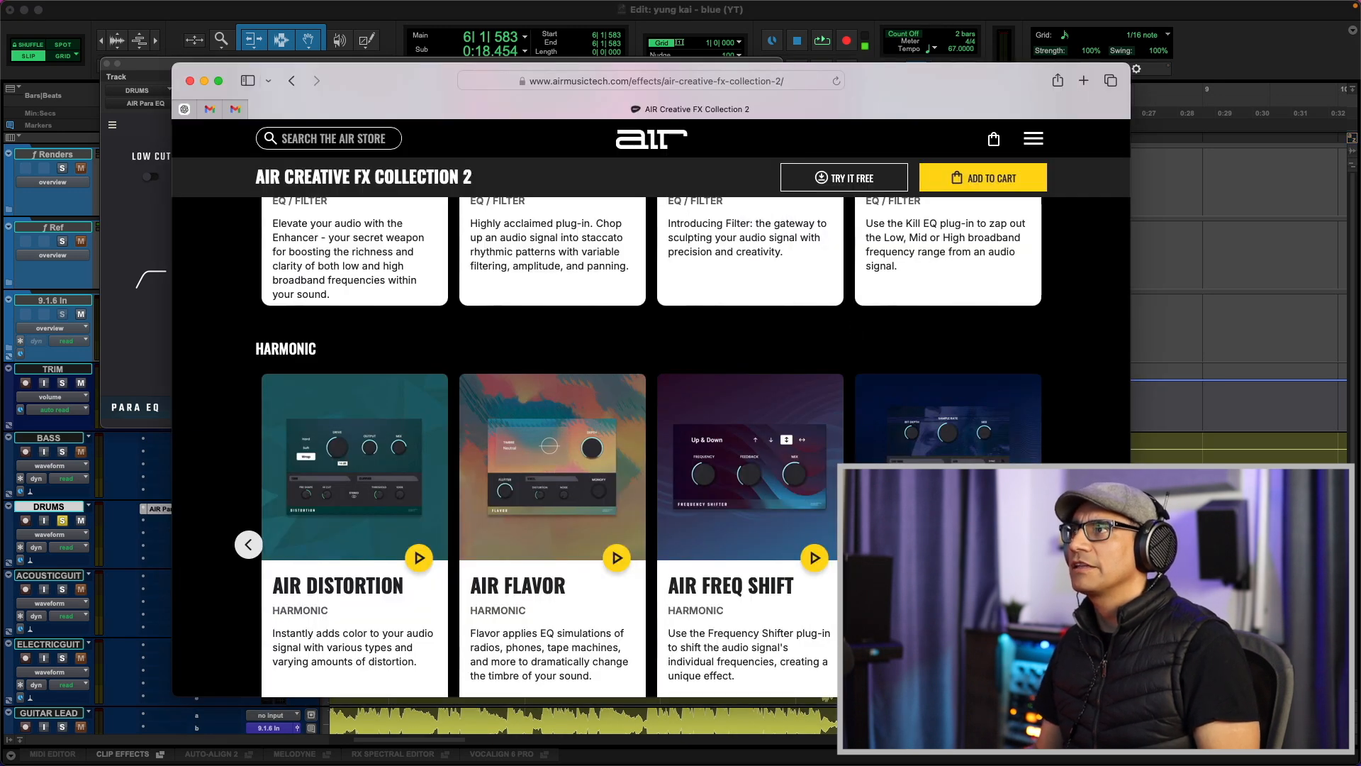
{"action": "scroll", "coordinate": [683, 445], "scroll_direction": "up", "scroll_amount": 10}
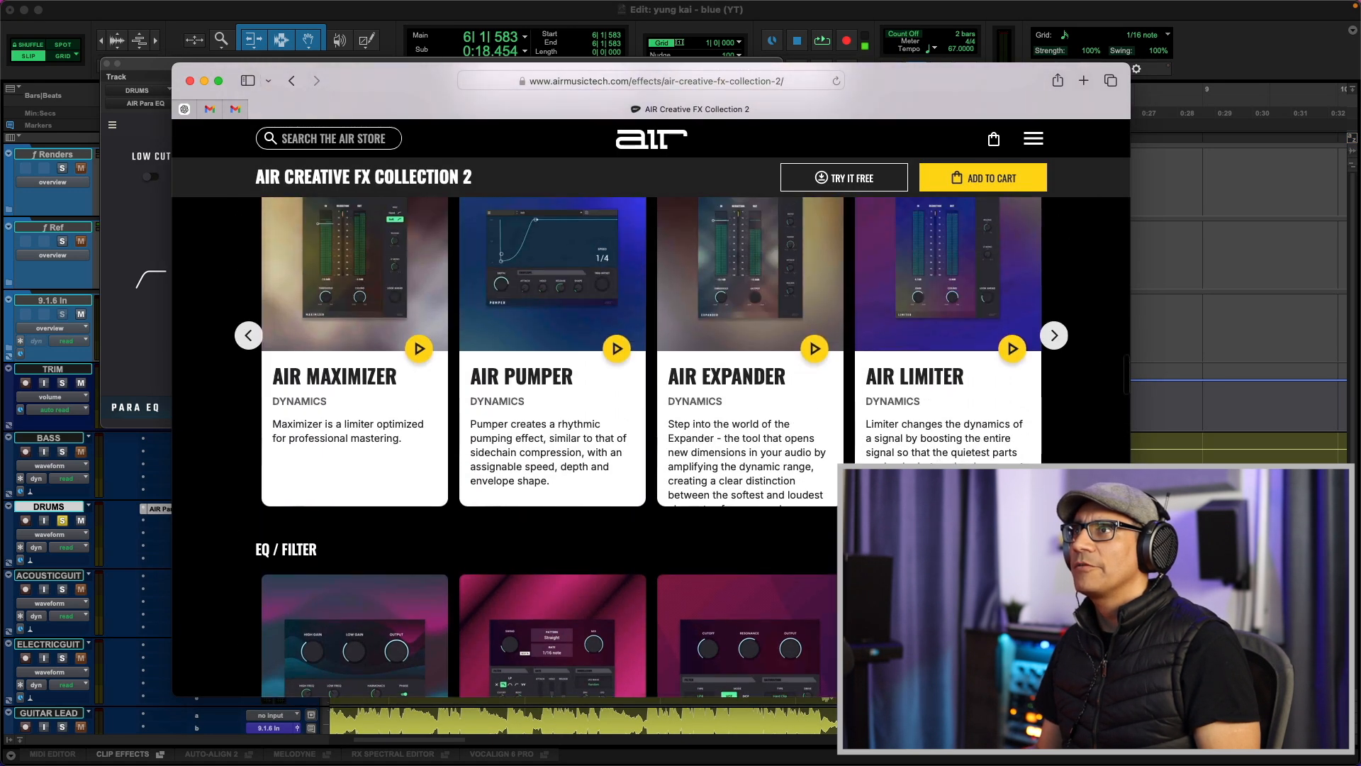
{"action": "scroll", "coordinate": [475, 522], "scroll_direction": "up", "scroll_amount": 5}
{"action": "scroll", "coordinate": [475, 521], "scroll_direction": "left", "scroll_amount": 6}
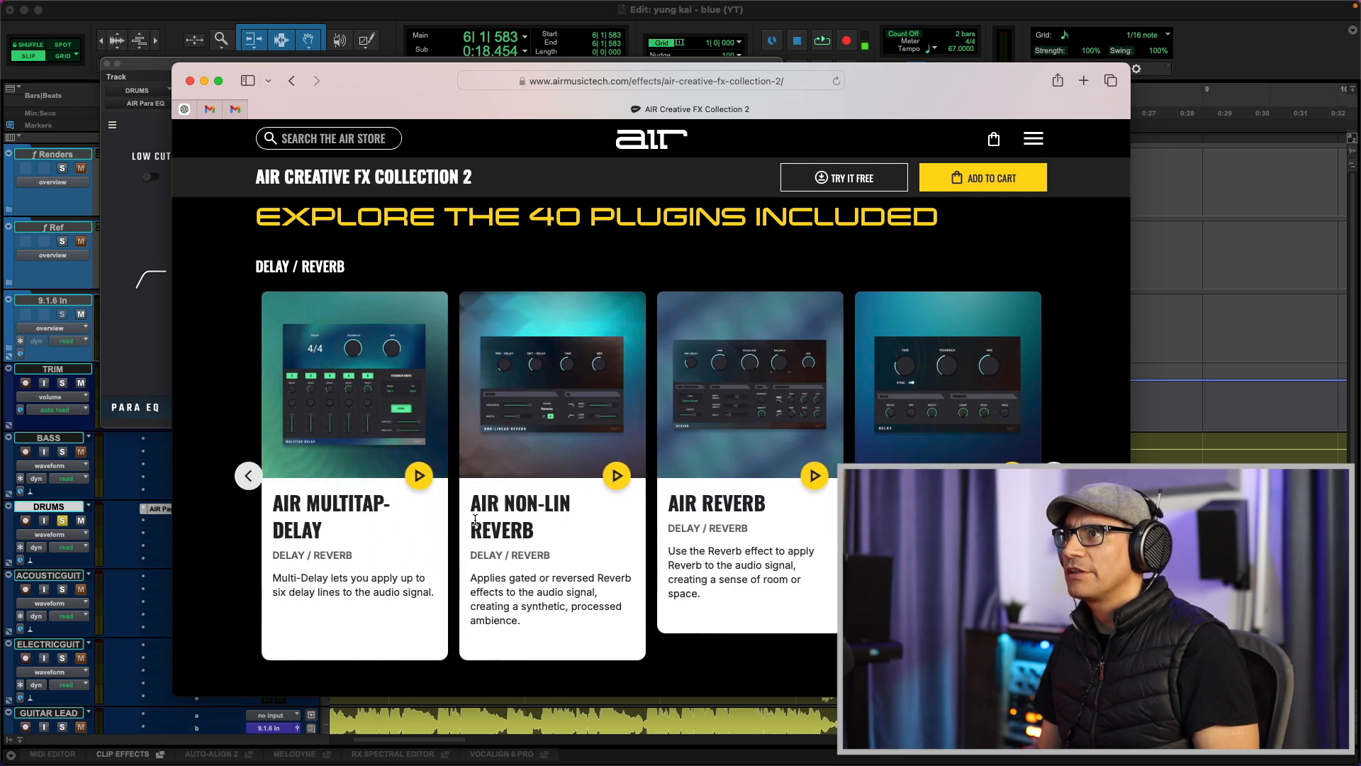
{"action": "left_click", "coordinate": [1229, 74]}
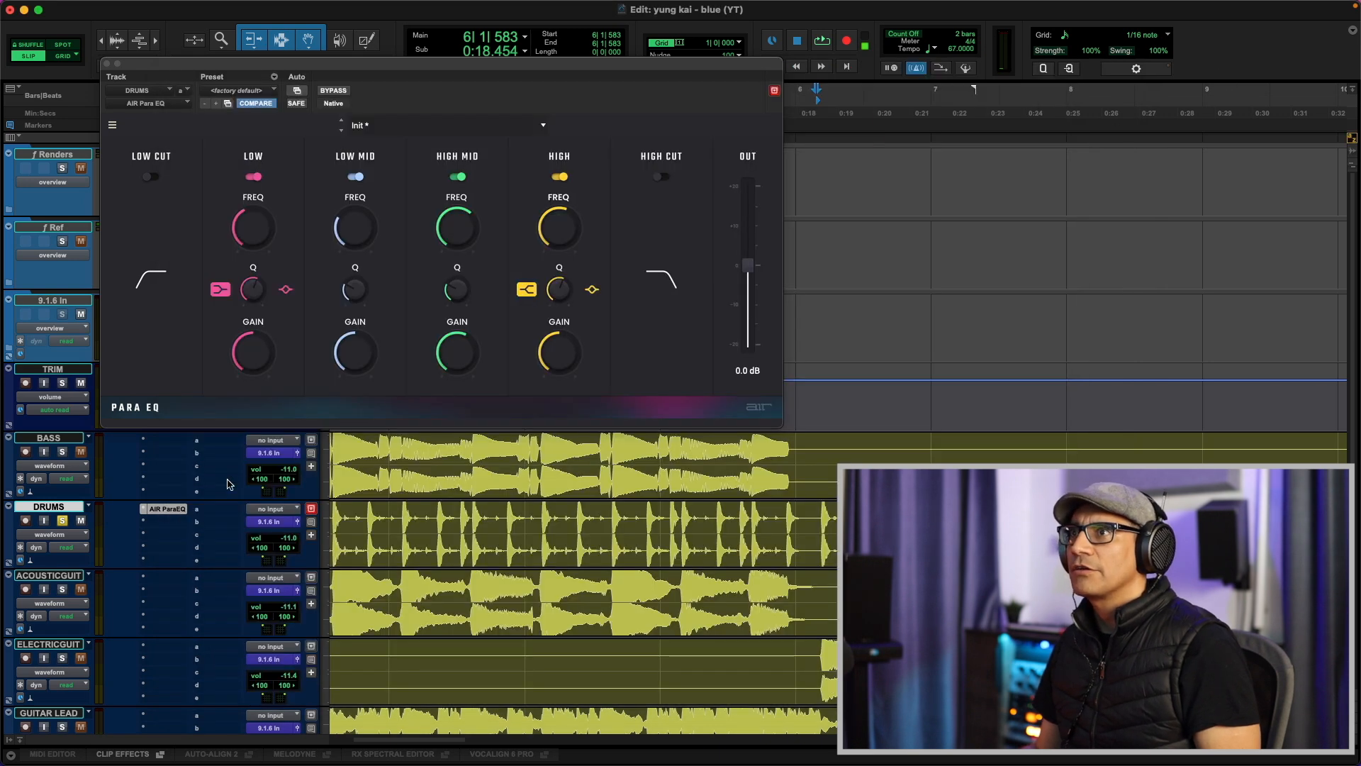
Insert the AIR Non-Lin Reverb (stereo) plugin below the Para EQ on the DRUMS track
{"action": "left_click", "coordinate": [149, 524]}
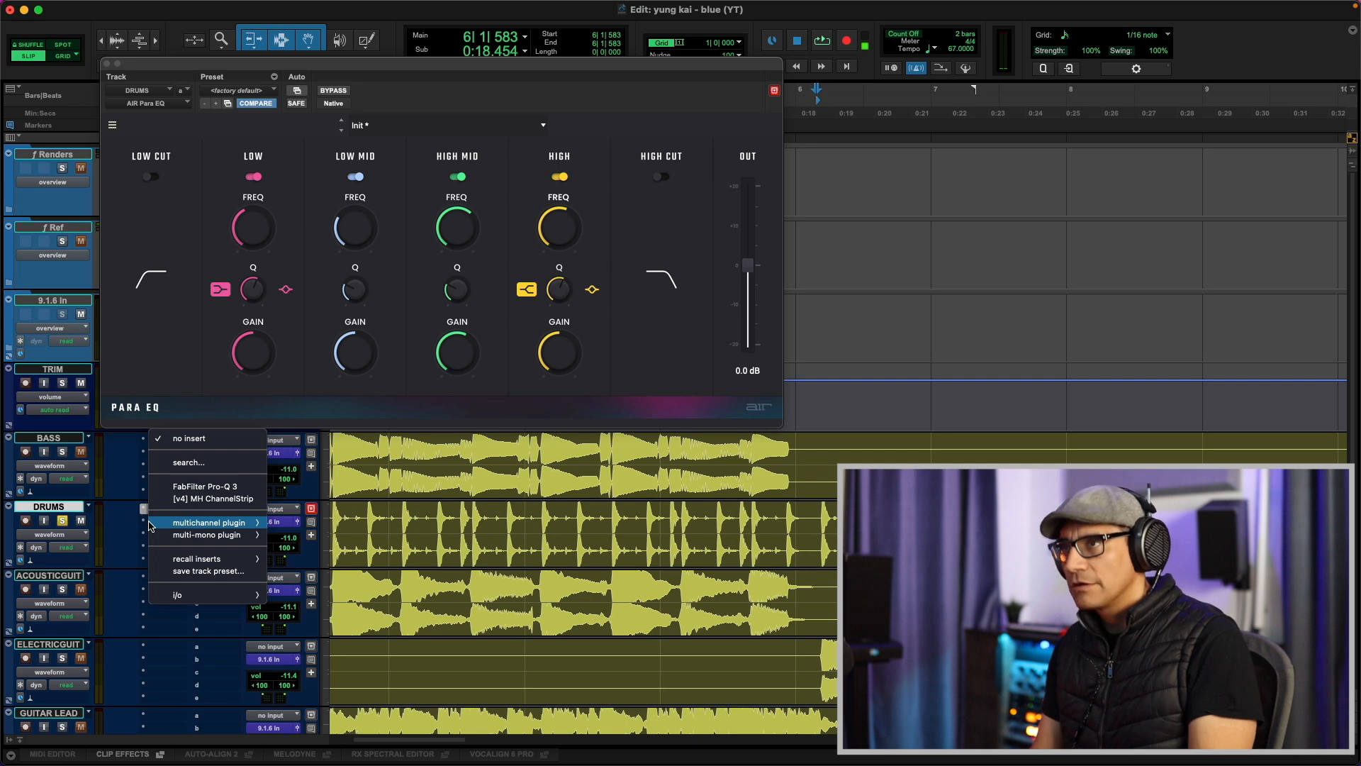
{"action": "left_click", "coordinate": [188, 462]}
{"action": "type", "text": "air non"}
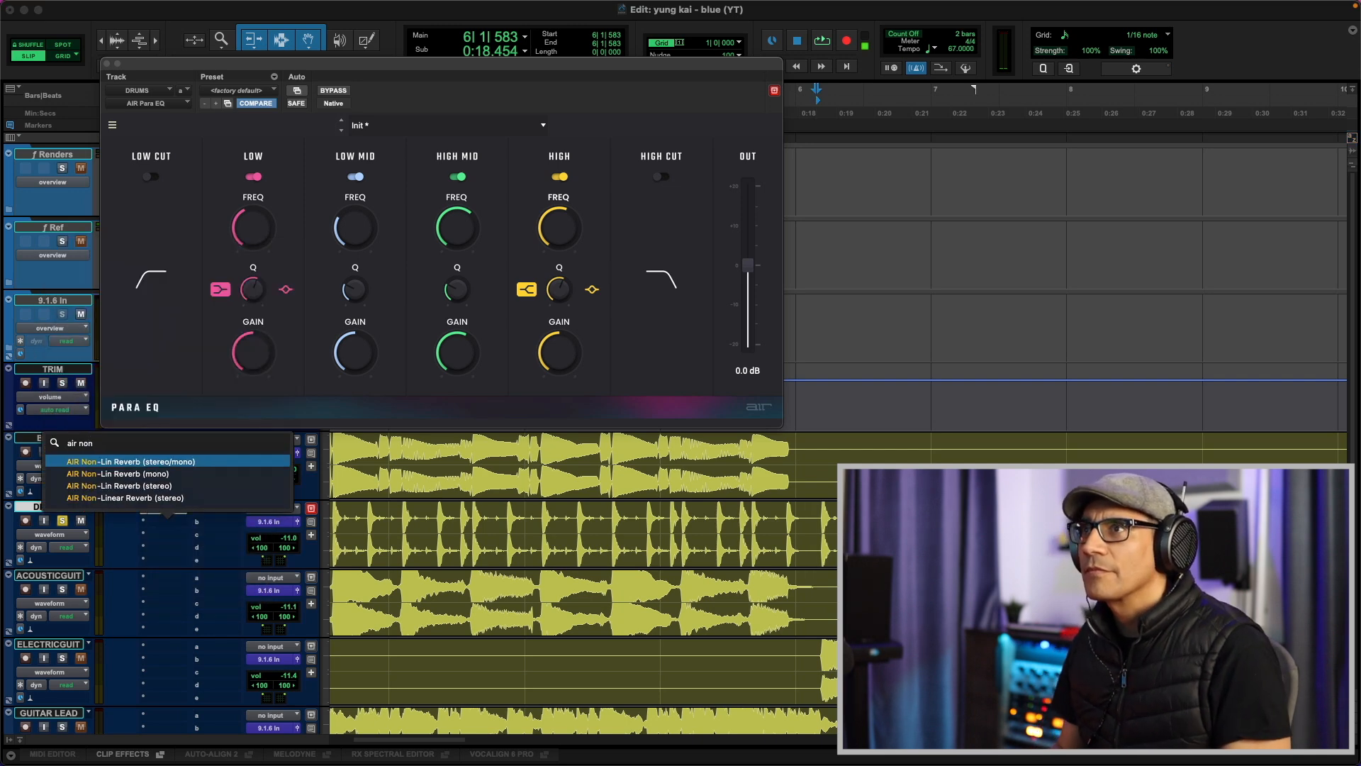
{"action": "key", "text": "Down"}
{"action": "key", "text": "Down"}
{"action": "key", "text": "Return"}
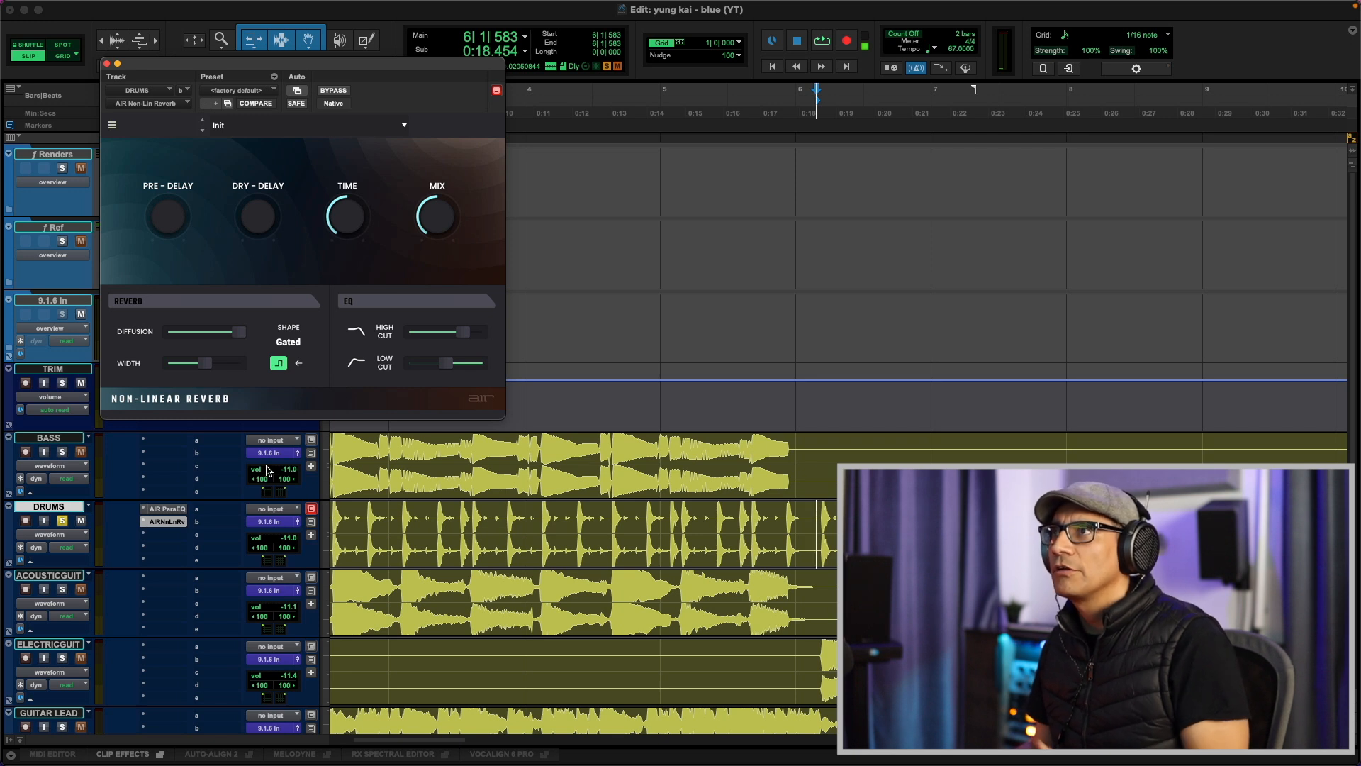
Adjust the drum reverb's time slightly during playback and widen its width to 100%
{"action": "key", "text": "space"}
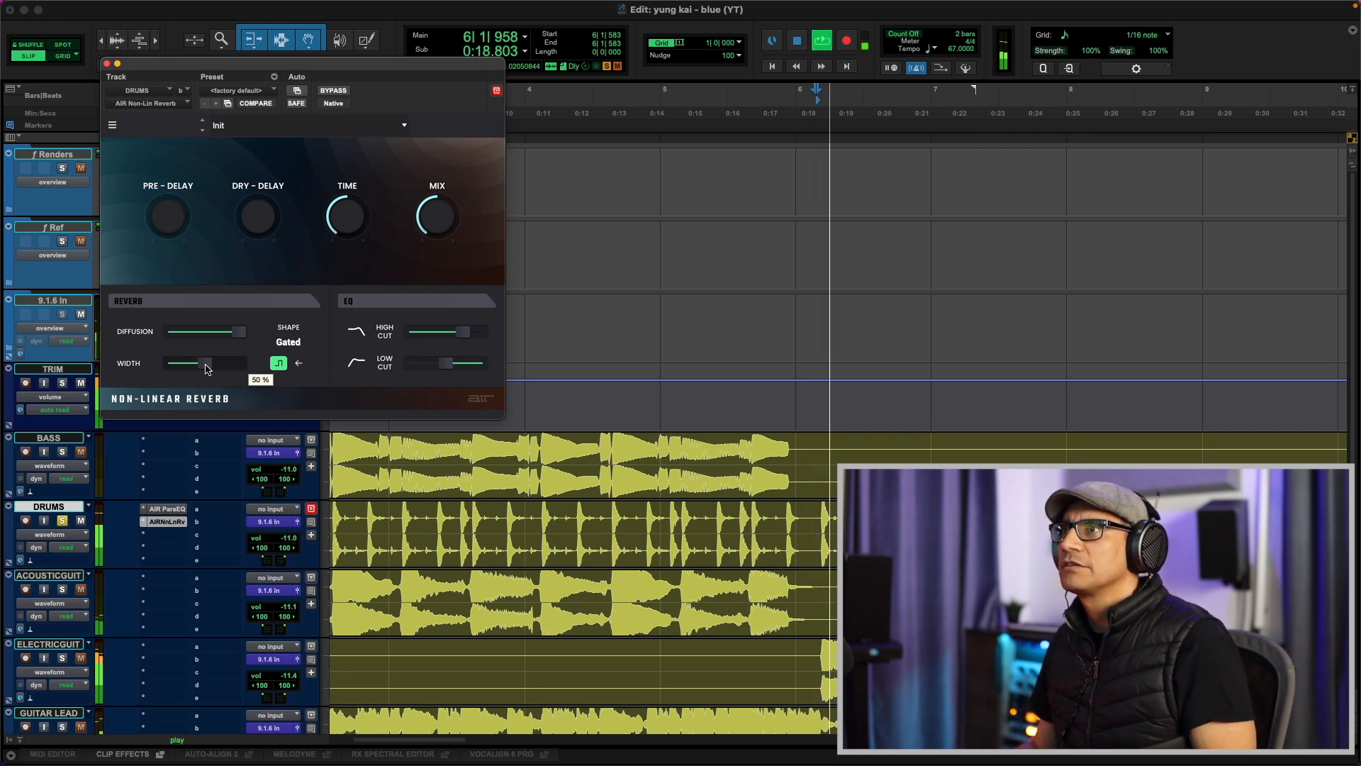
{"action": "left_click_drag", "start_coordinate": [345, 221], "coordinate": [338, 242]}
{"action": "key", "text": "space"}
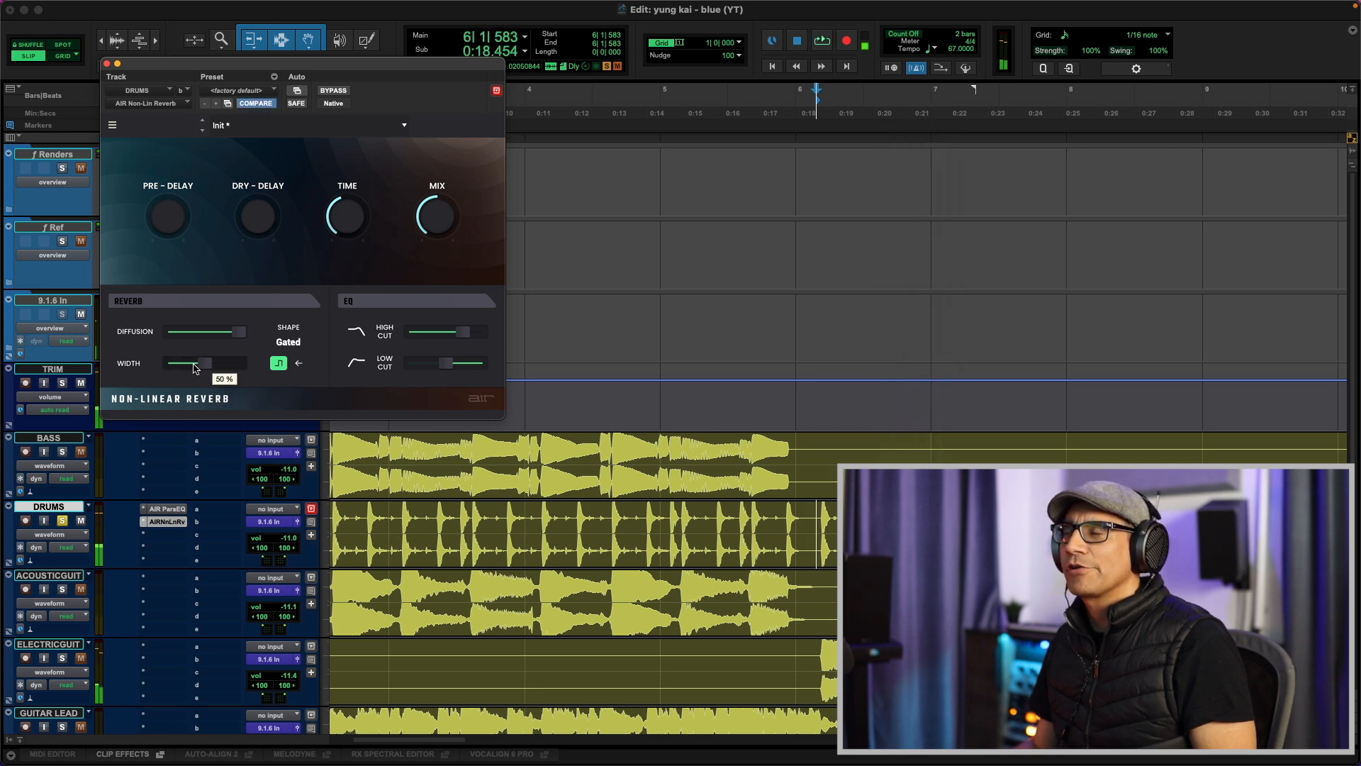
{"action": "key", "text": "space"}
{"action": "left_click_drag", "start_coordinate": [191, 365], "coordinate": [246, 364]}
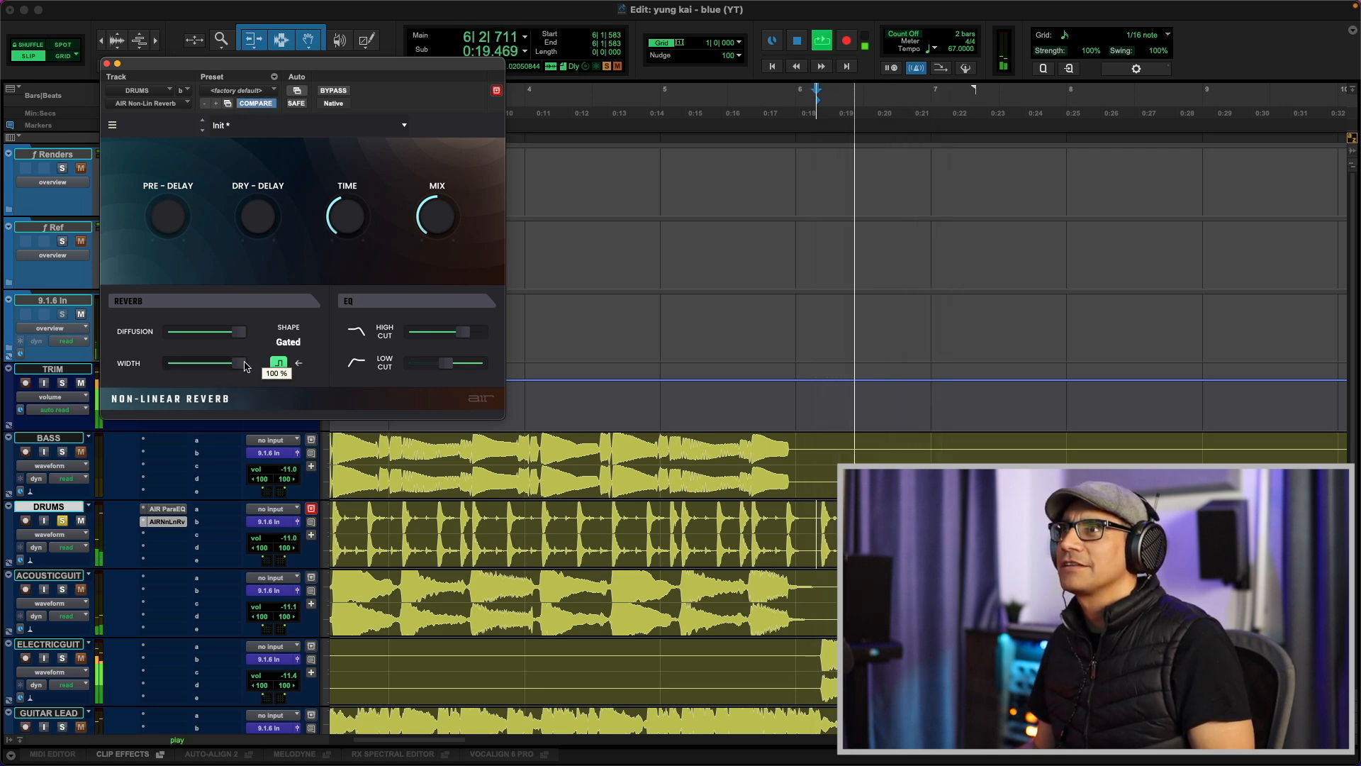
Audition the drum reverb's high cut at 20.0 kHz, and lower it to a little above the middle of its range
{"action": "left_click_drag", "start_coordinate": [463, 331], "coordinate": [480, 341]}
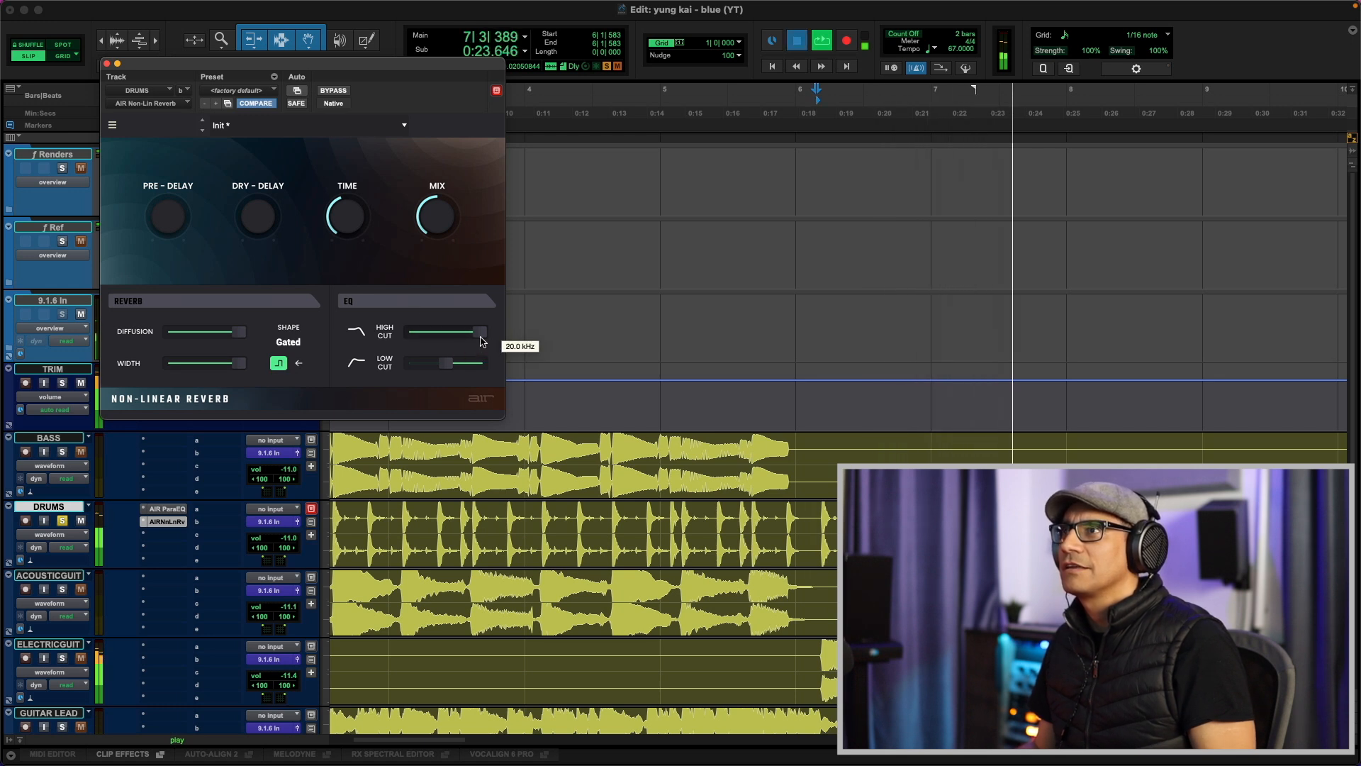
{"action": "key", "text": "space"}
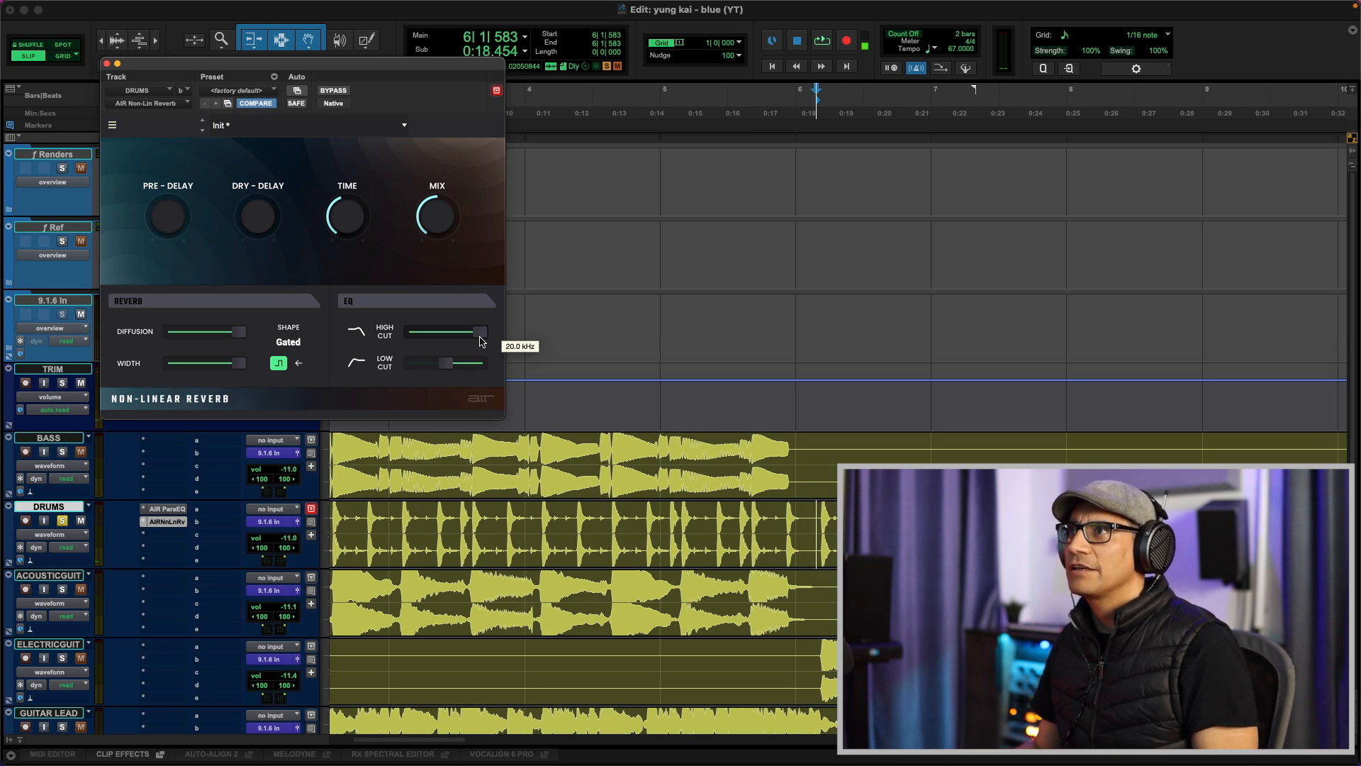
{"action": "key", "text": "space"}
{"action": "left_click_drag", "start_coordinate": [480, 342], "coordinate": [450, 332]}
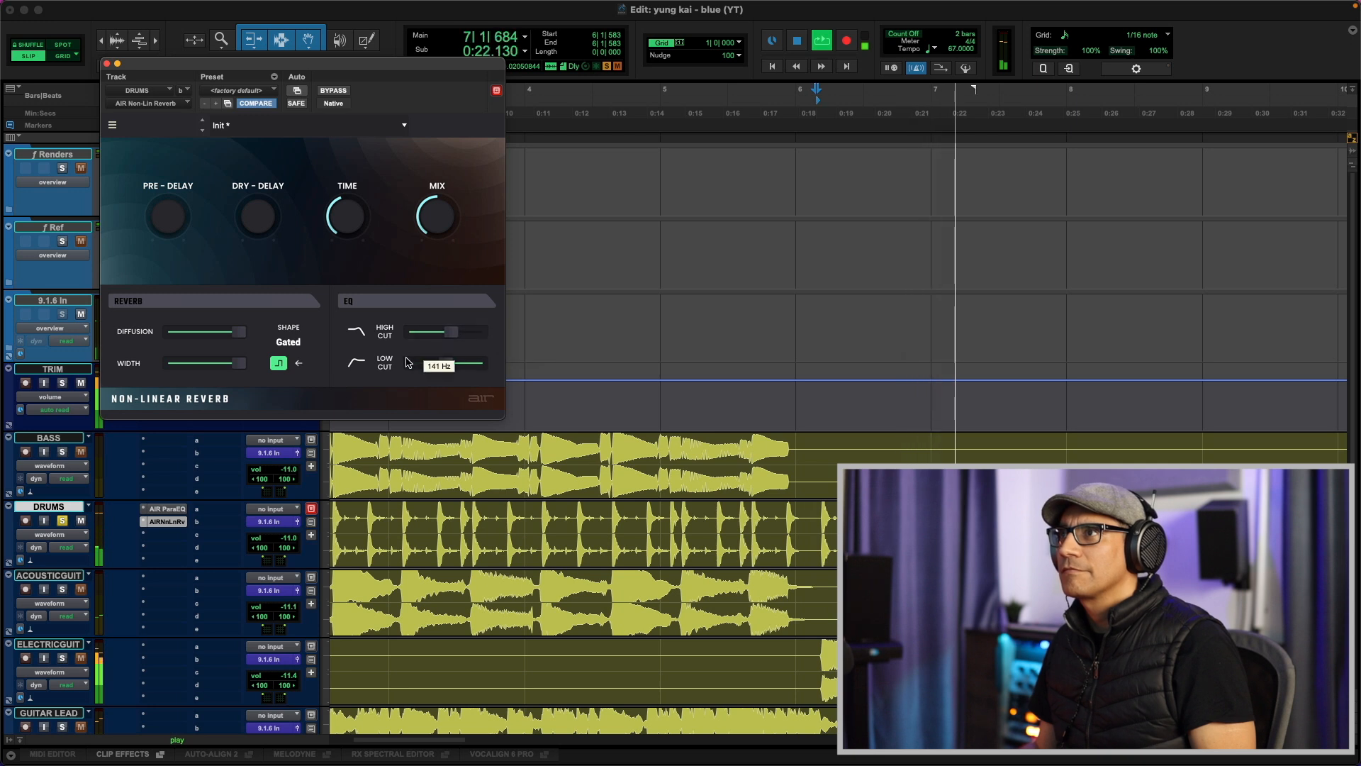
{"action": "key", "text": "space"}
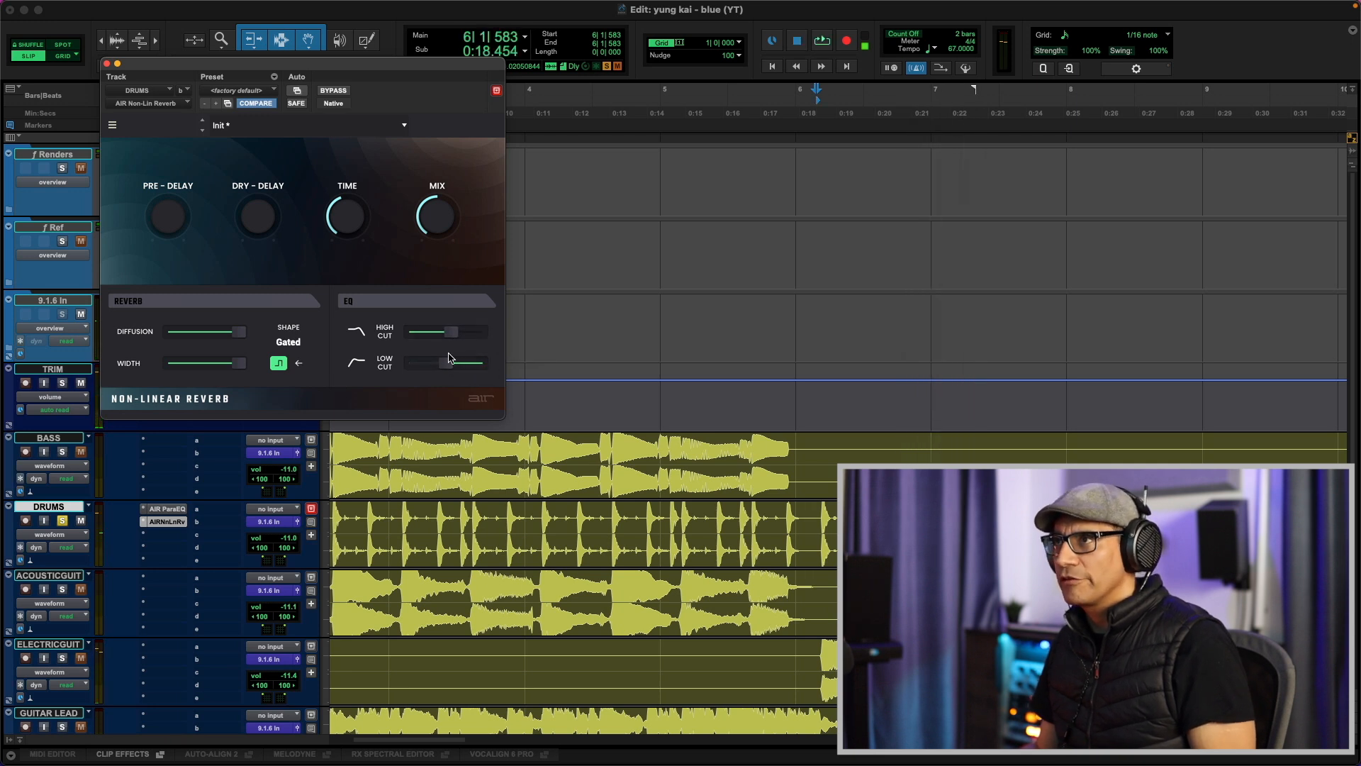
Set the drum reverb's low cut to 224 Hz and its mix to 29% during playback
{"action": "key", "text": "space"}
{"action": "left_click_drag", "start_coordinate": [449, 366], "coordinate": [454, 363]}
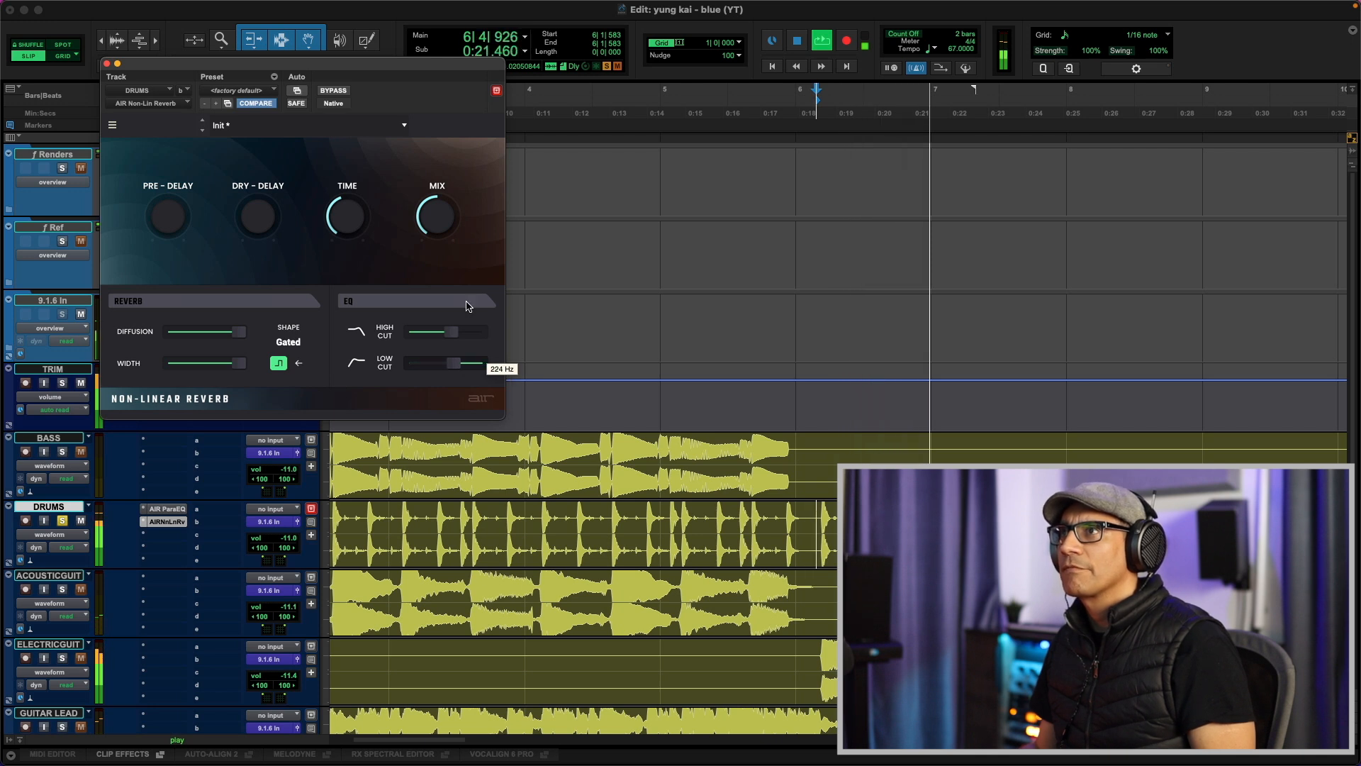
{"action": "left_click_drag", "start_coordinate": [456, 226], "coordinate": [456, 243]}
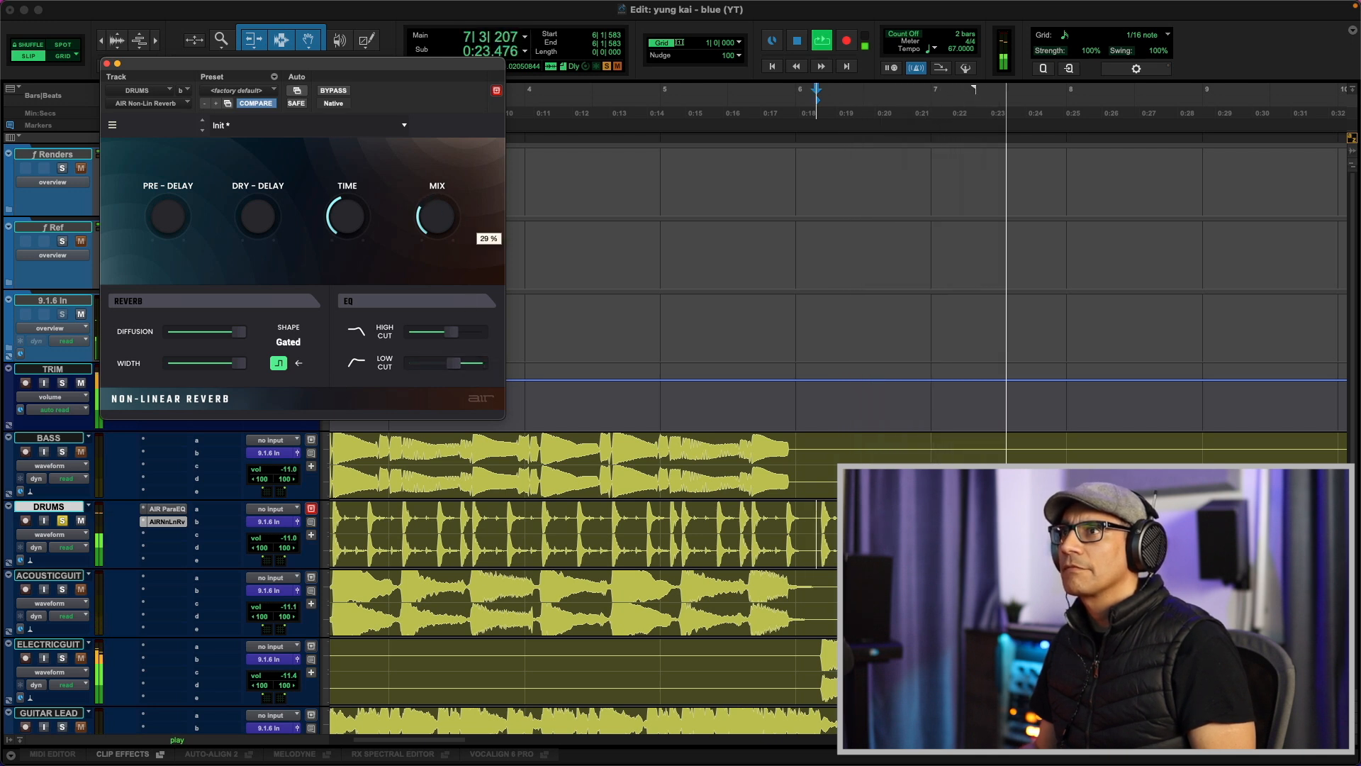
{"action": "key", "text": "space"}
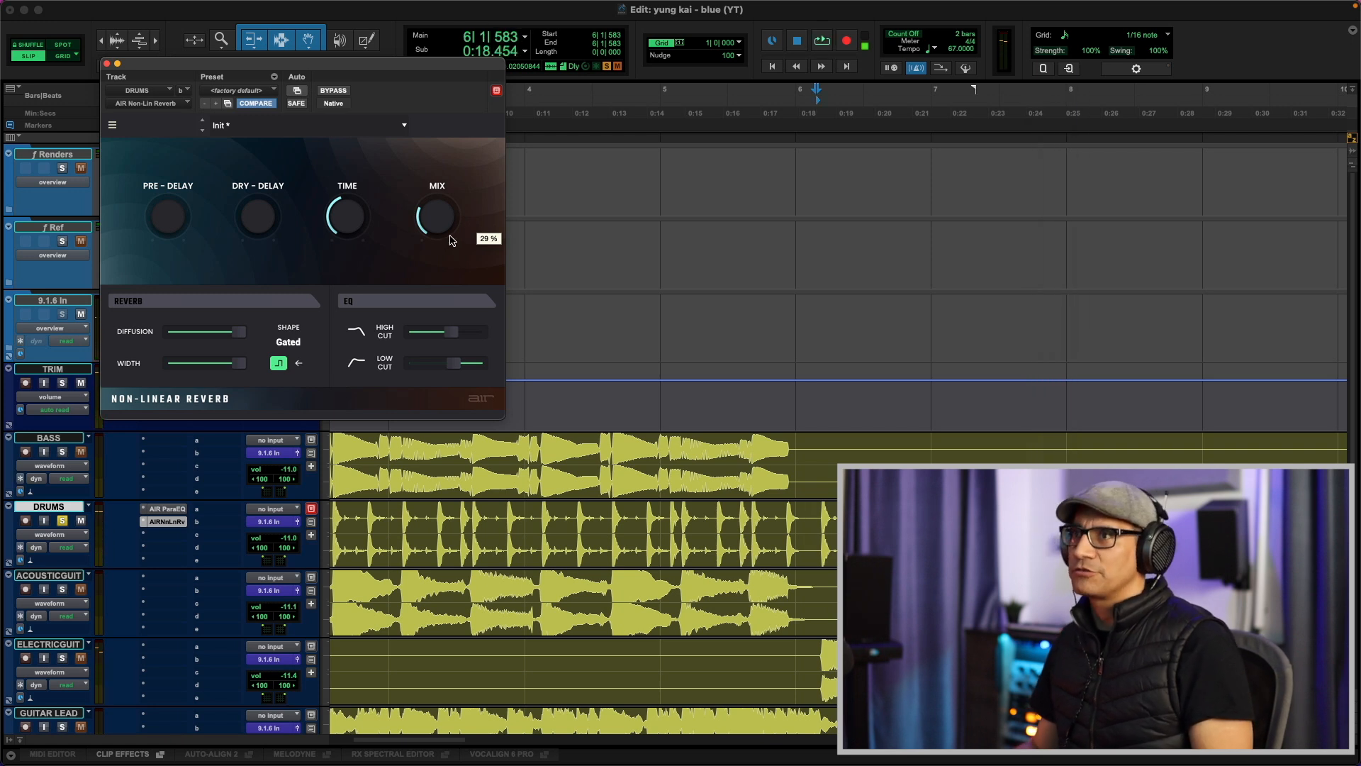
Compare the drum inserts bypassed and active in the full mix, and close the reverb's plugin window
{"action": "key", "text": "space"}
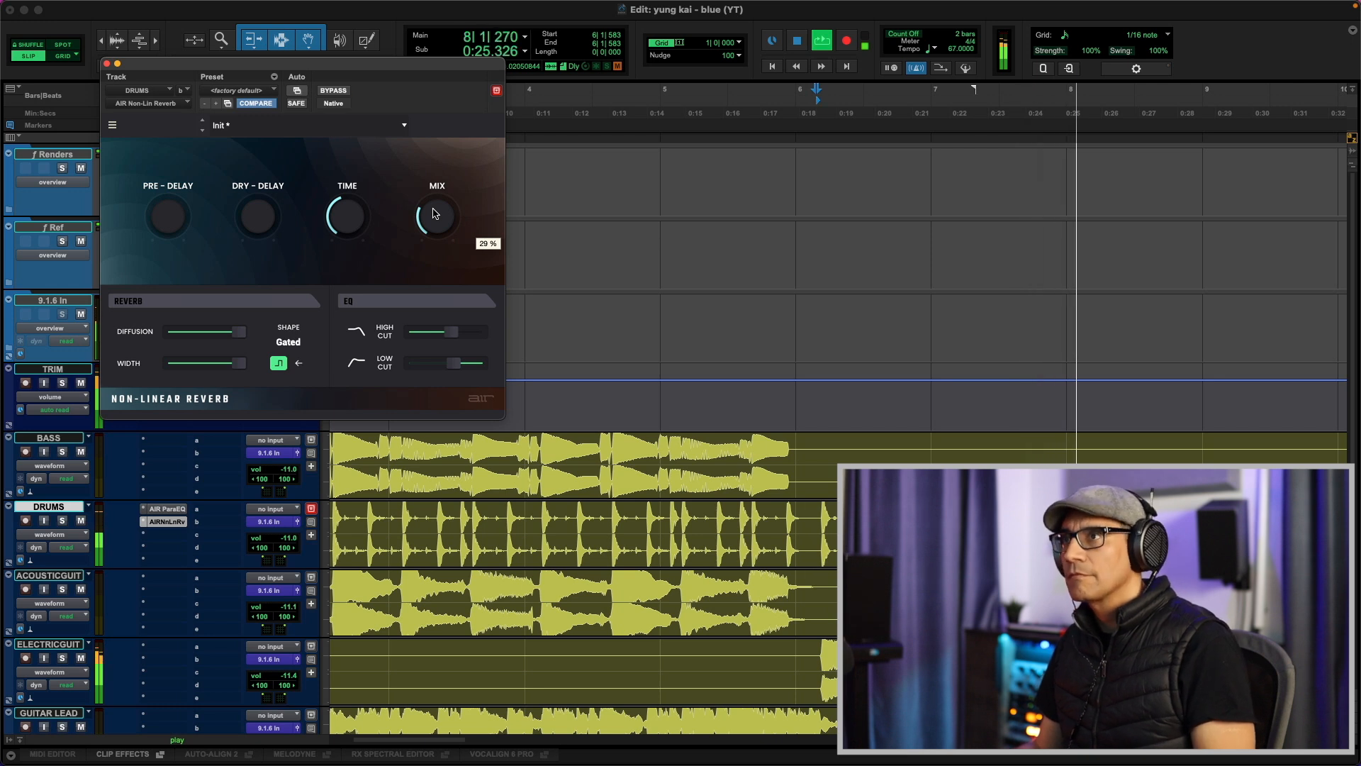
{"action": "key", "text": "shift+a"}
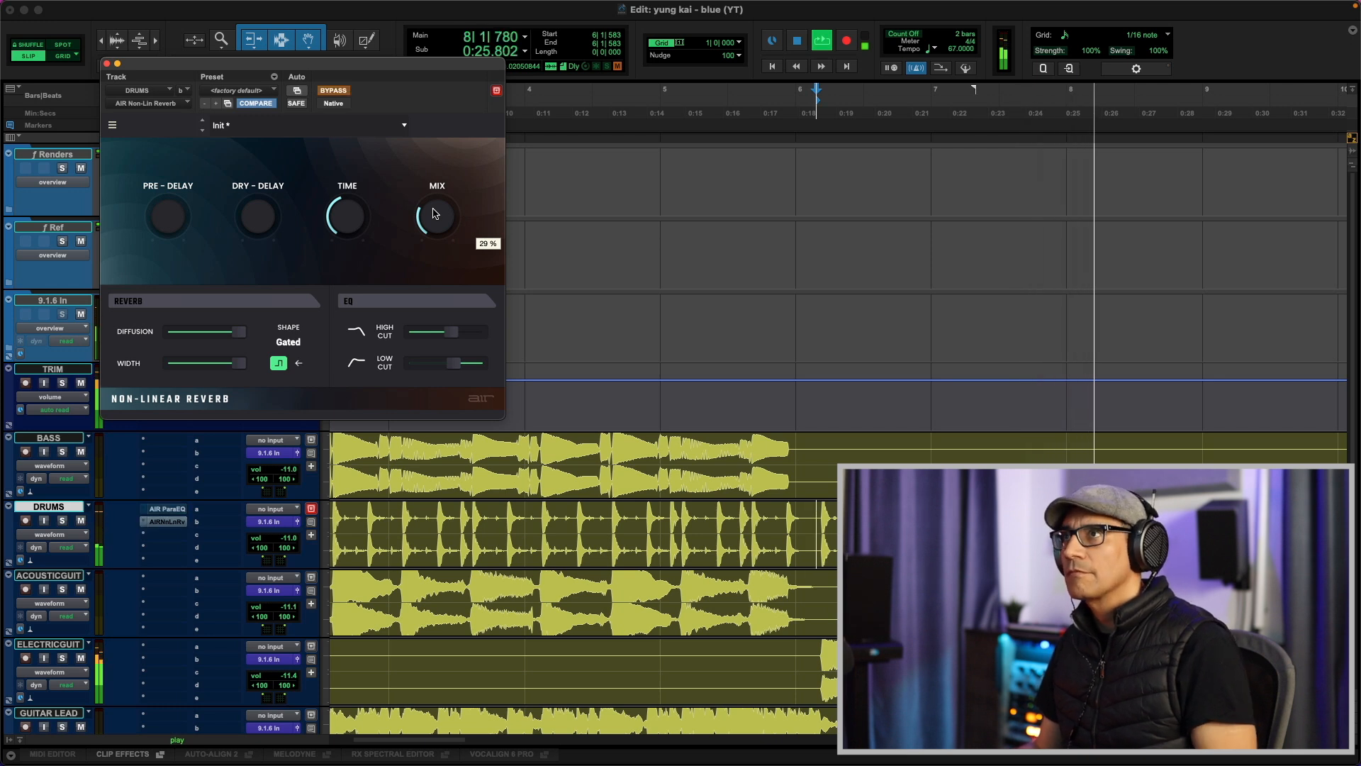
{"action": "left_click", "coordinate": [341, 90]}
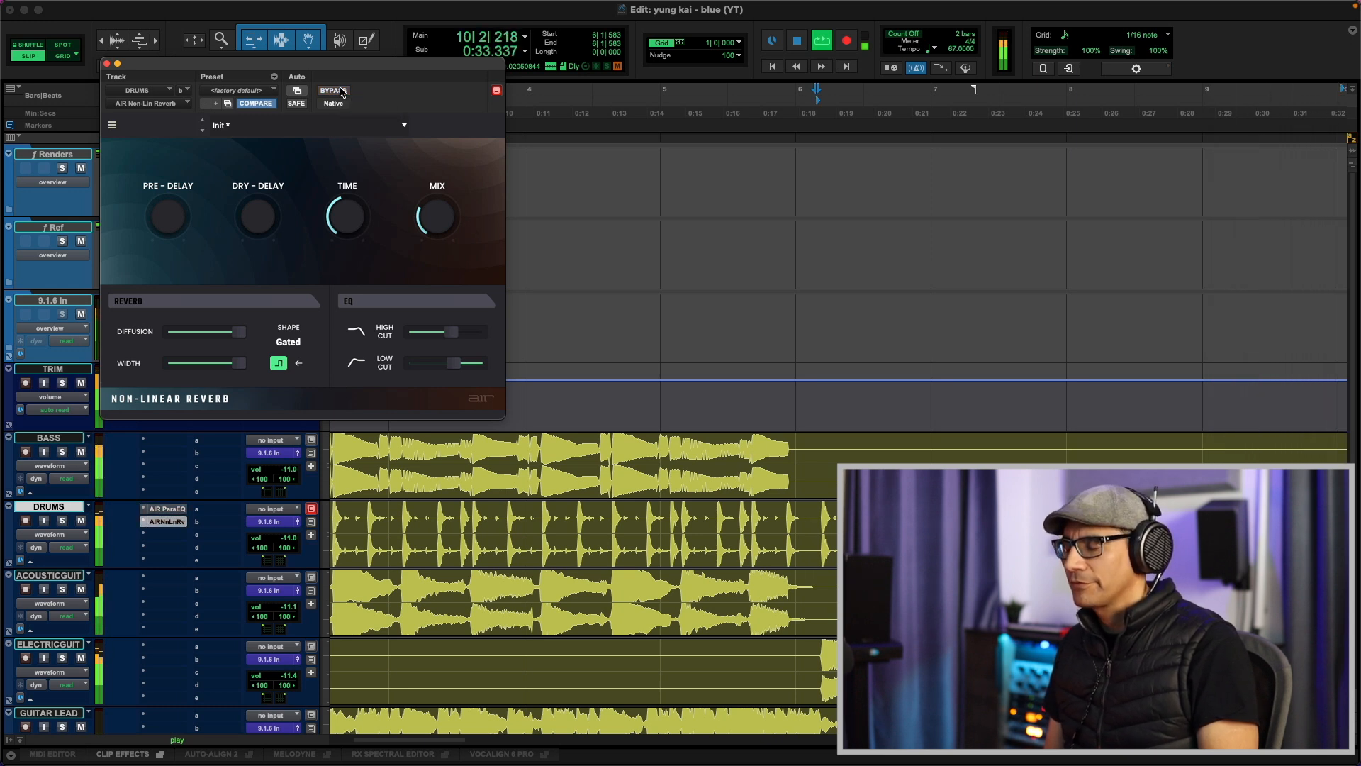
{"action": "key", "text": "space"}
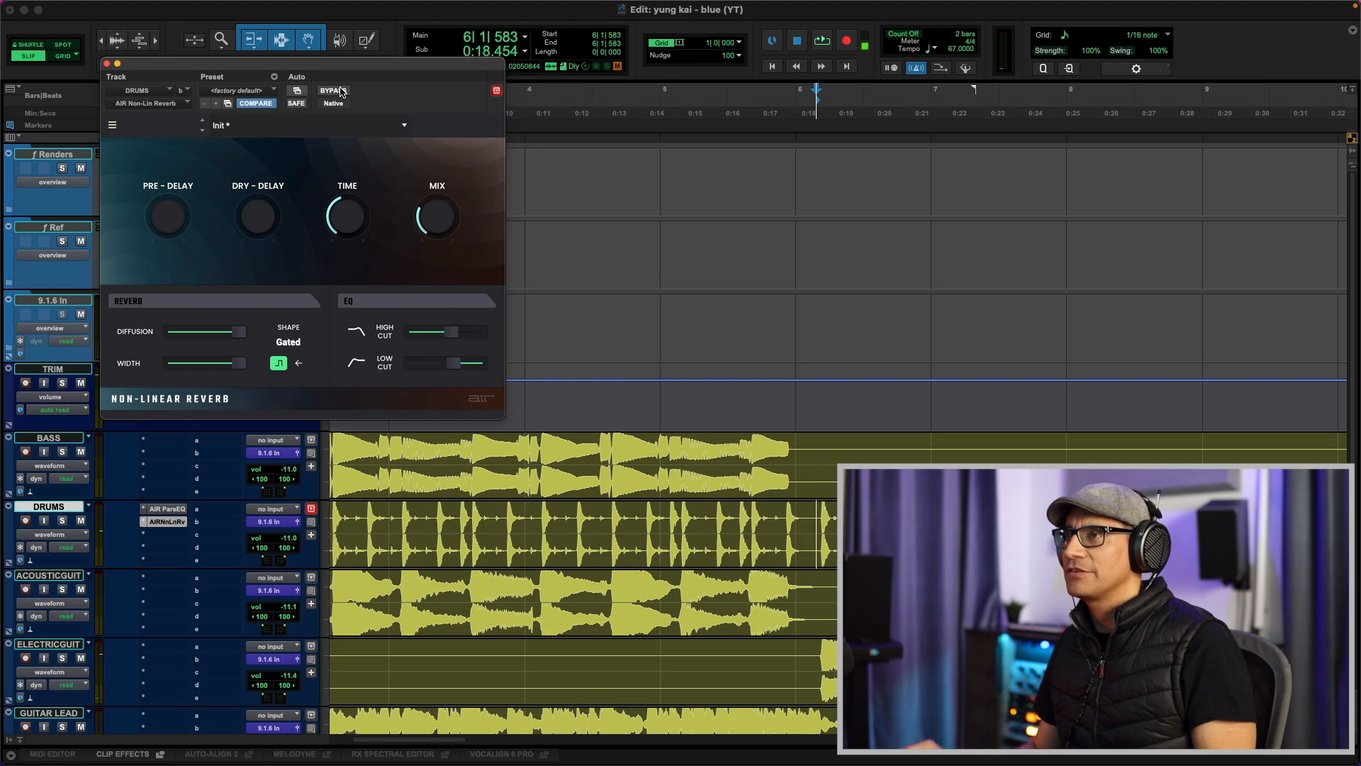
{"action": "key", "text": "super+w"}
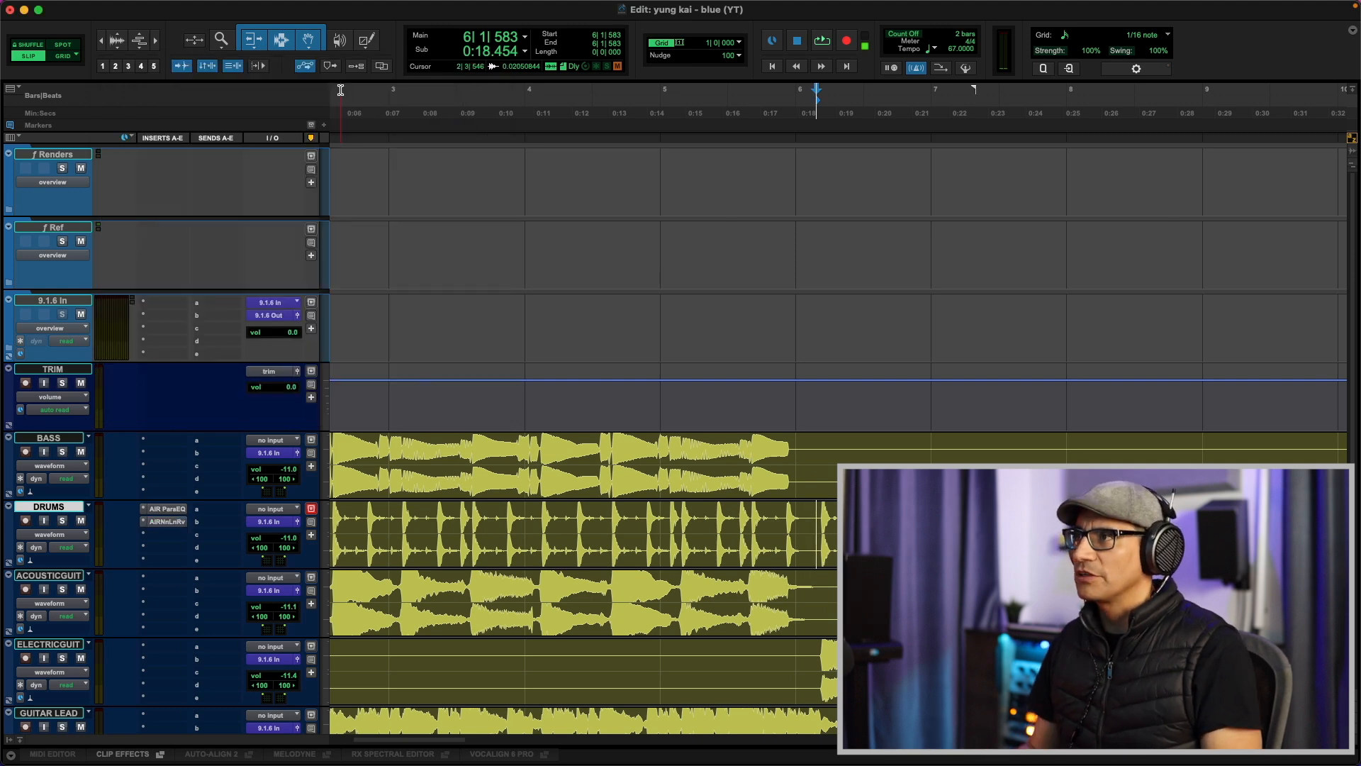
Listen to the ELECTRIC GUITAR track soloed from where its part enters in bar 6, and turn its solo off
{"action": "key", "text": "super+bracketleft"}
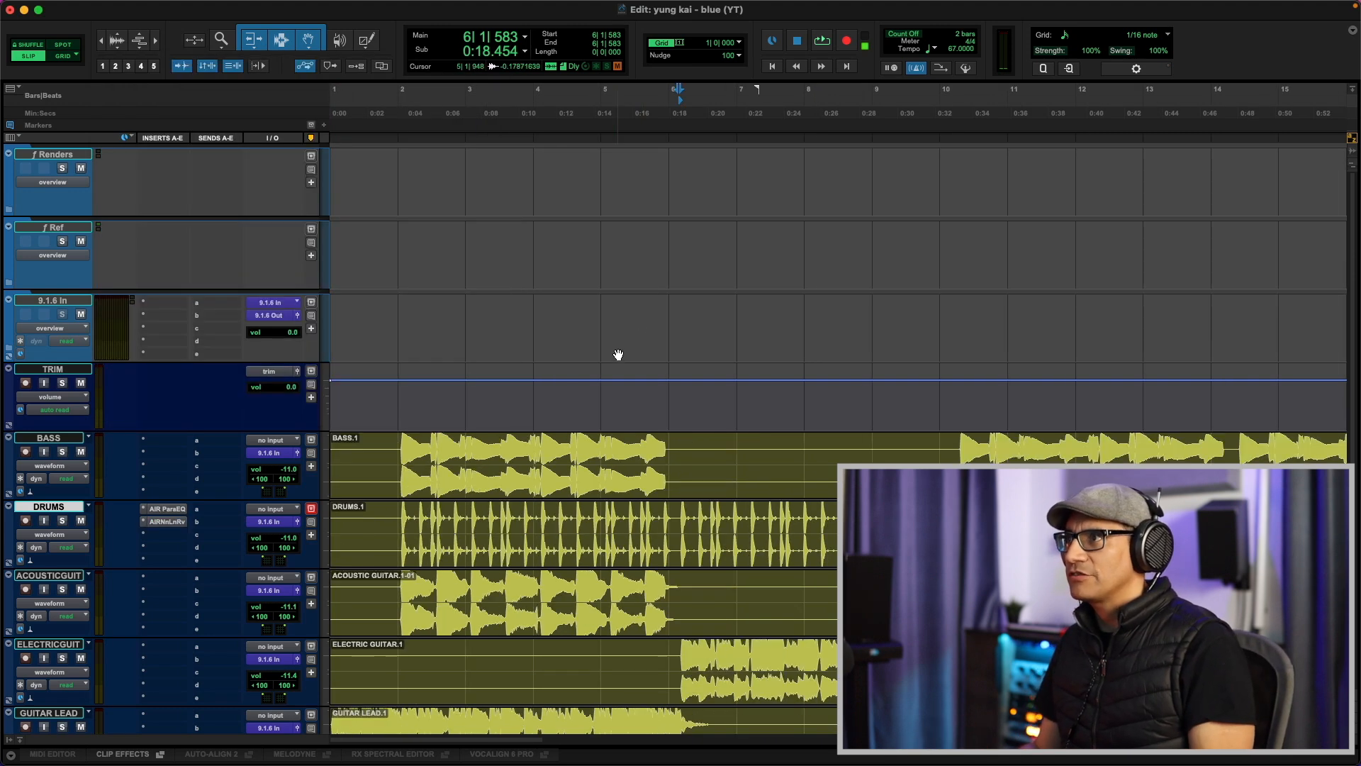
{"action": "scroll", "coordinate": [620, 355], "scroll_direction": "down", "scroll_amount": 3}
{"action": "left_click", "coordinate": [657, 421]}
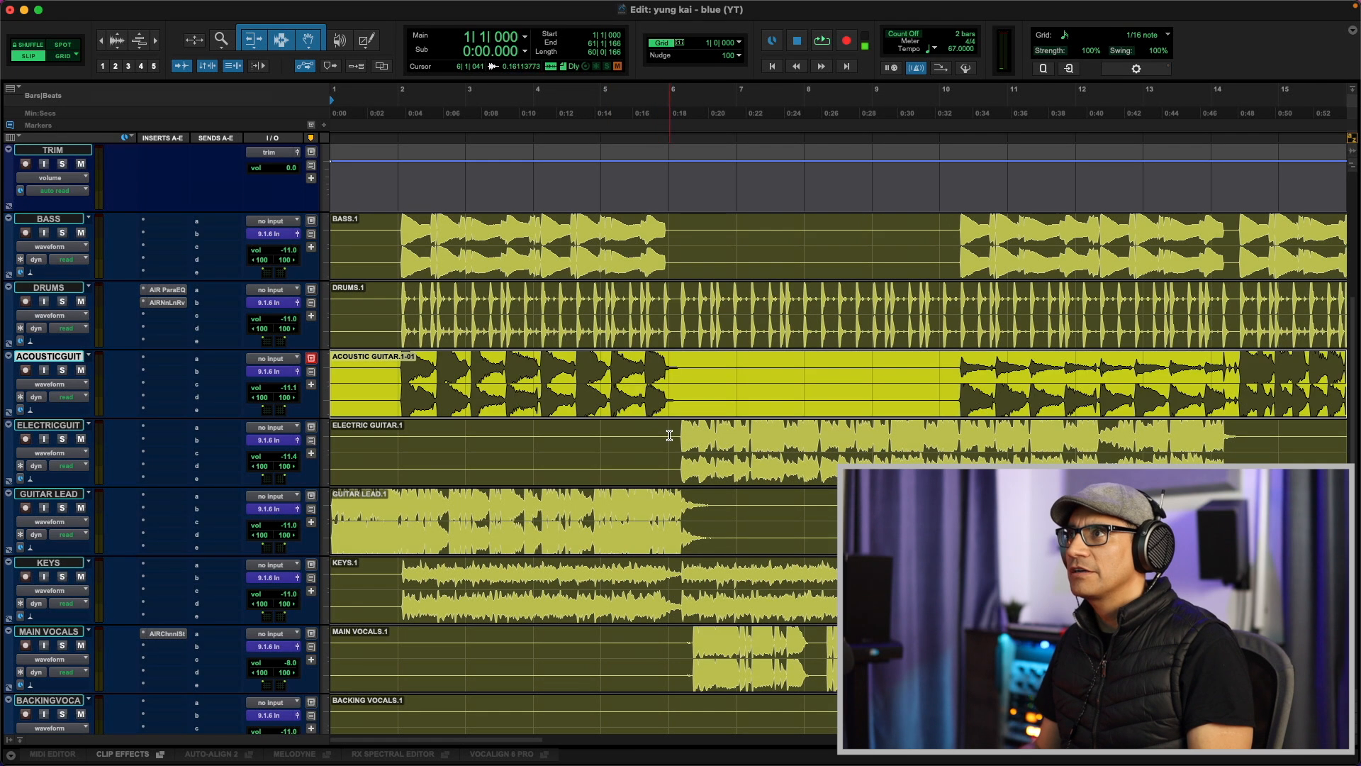
{"action": "left_click", "coordinate": [684, 451]}
{"action": "key", "text": "shift+s"}
{"action": "key", "text": "space"}
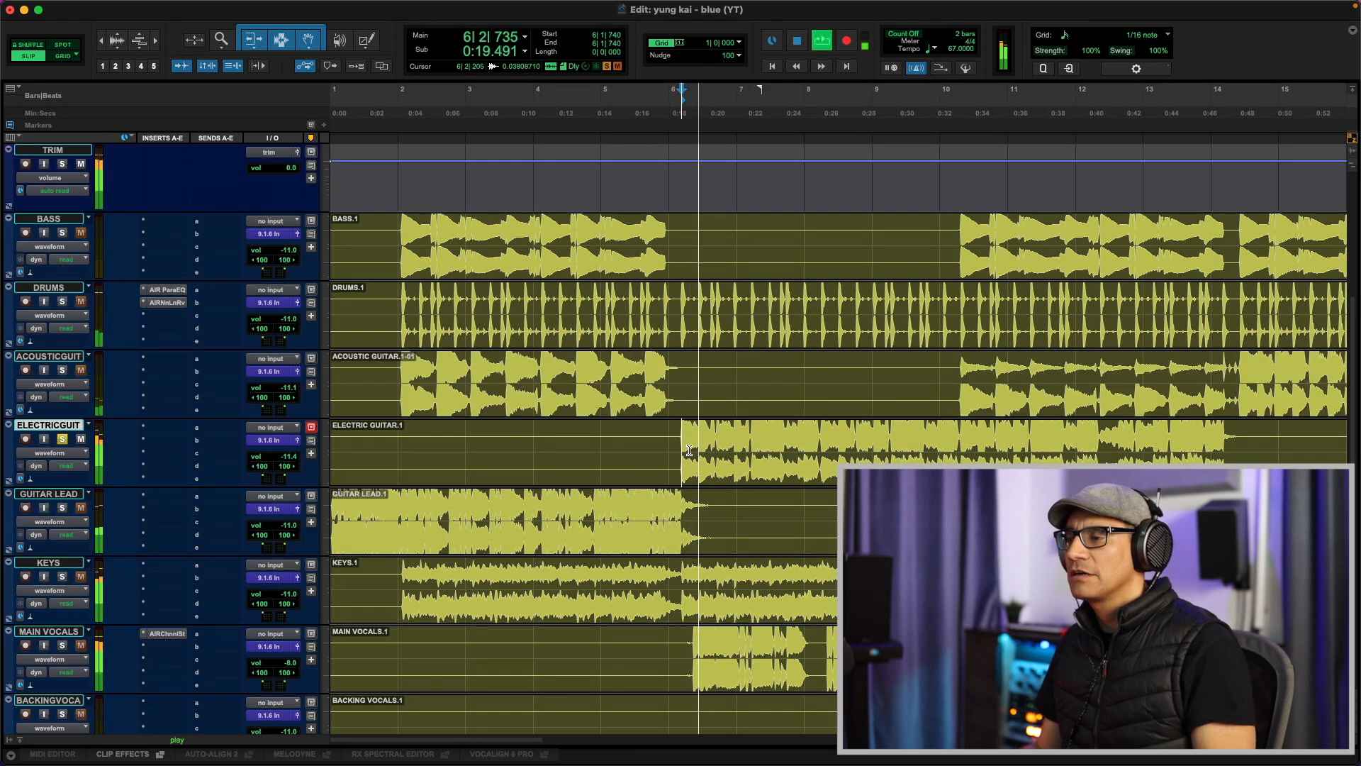
{"action": "key", "text": "space"}
{"action": "key", "text": "shift+s"}
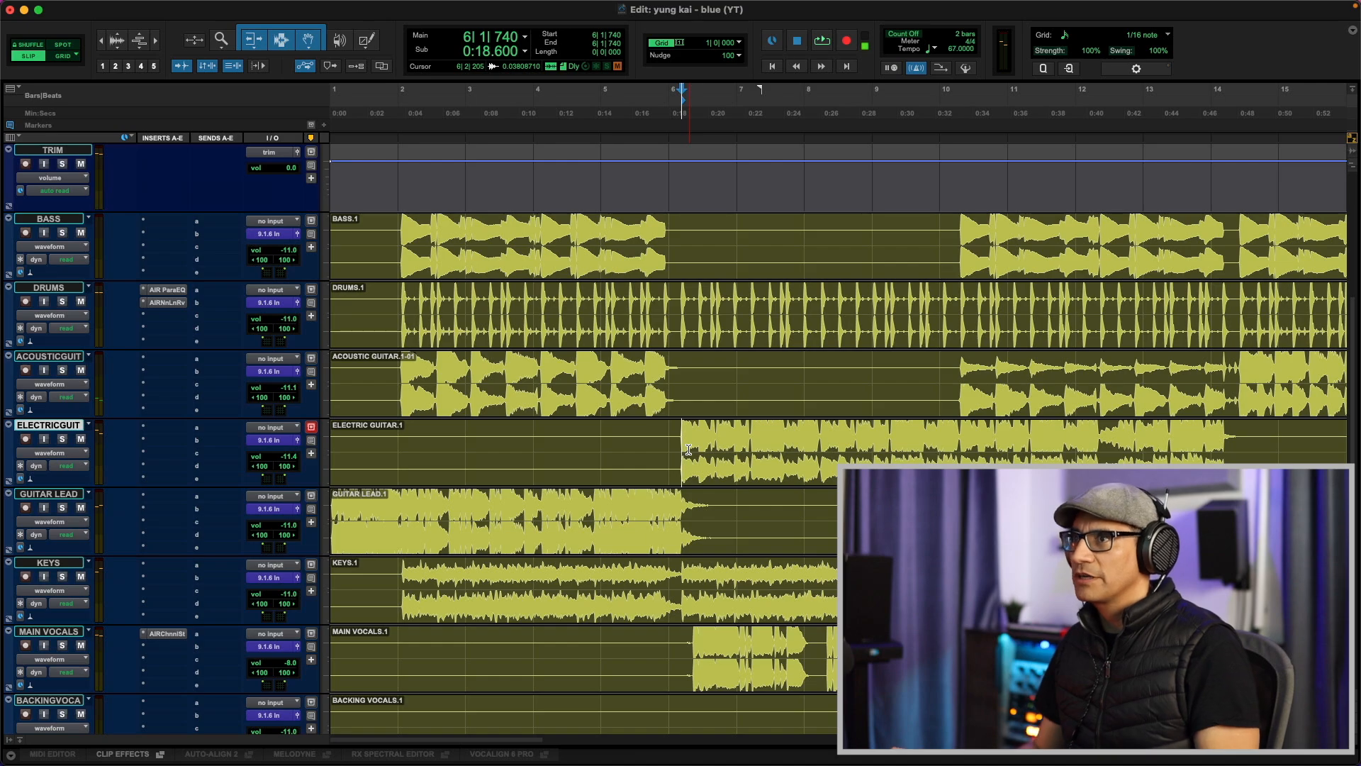
Play the full mix around the bass re-entry and move the playback start ahead to bar 11
{"action": "key", "text": "space"}
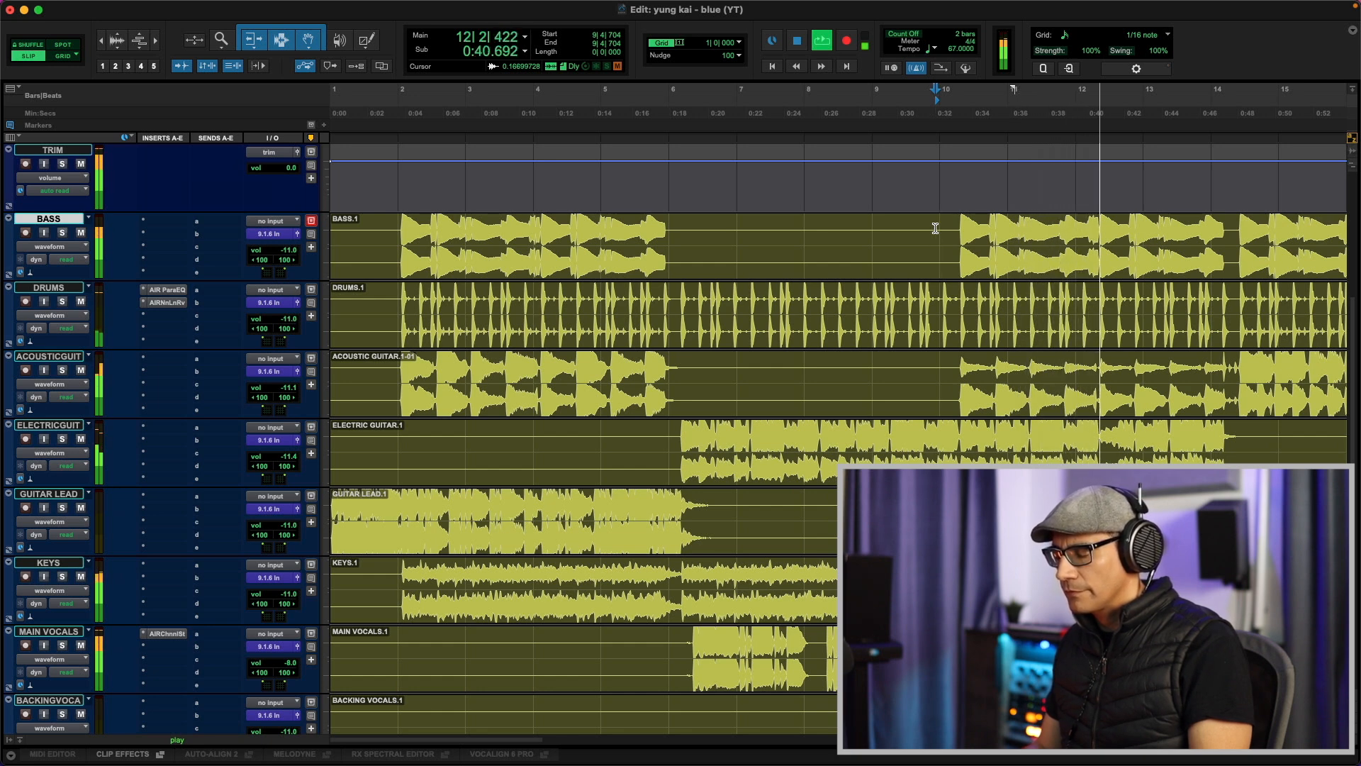
{"action": "key", "text": "2"}
{"action": "key", "text": "2"}
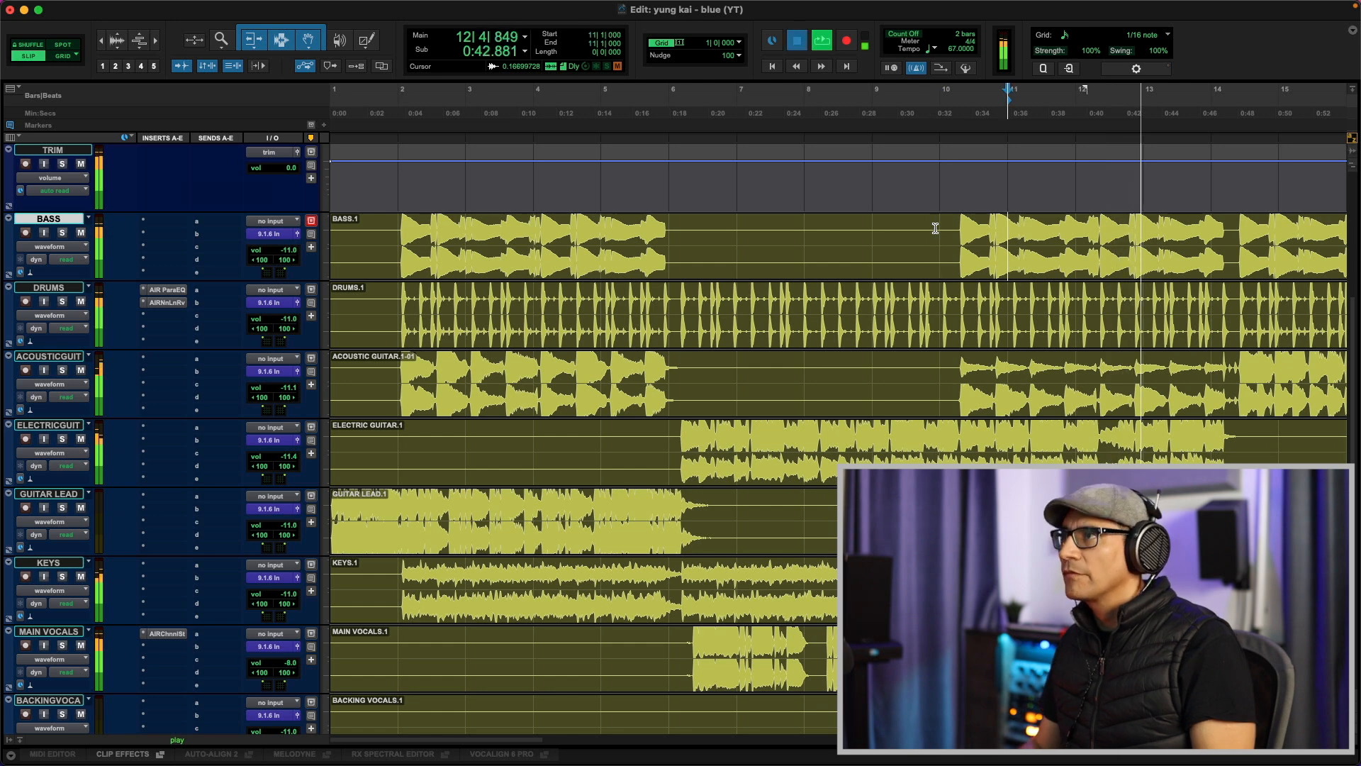
Listen to the BASS and ELECTRIC GUITAR tracks soloed together from the bass re-entry in bar 10
{"action": "key", "text": "space"}
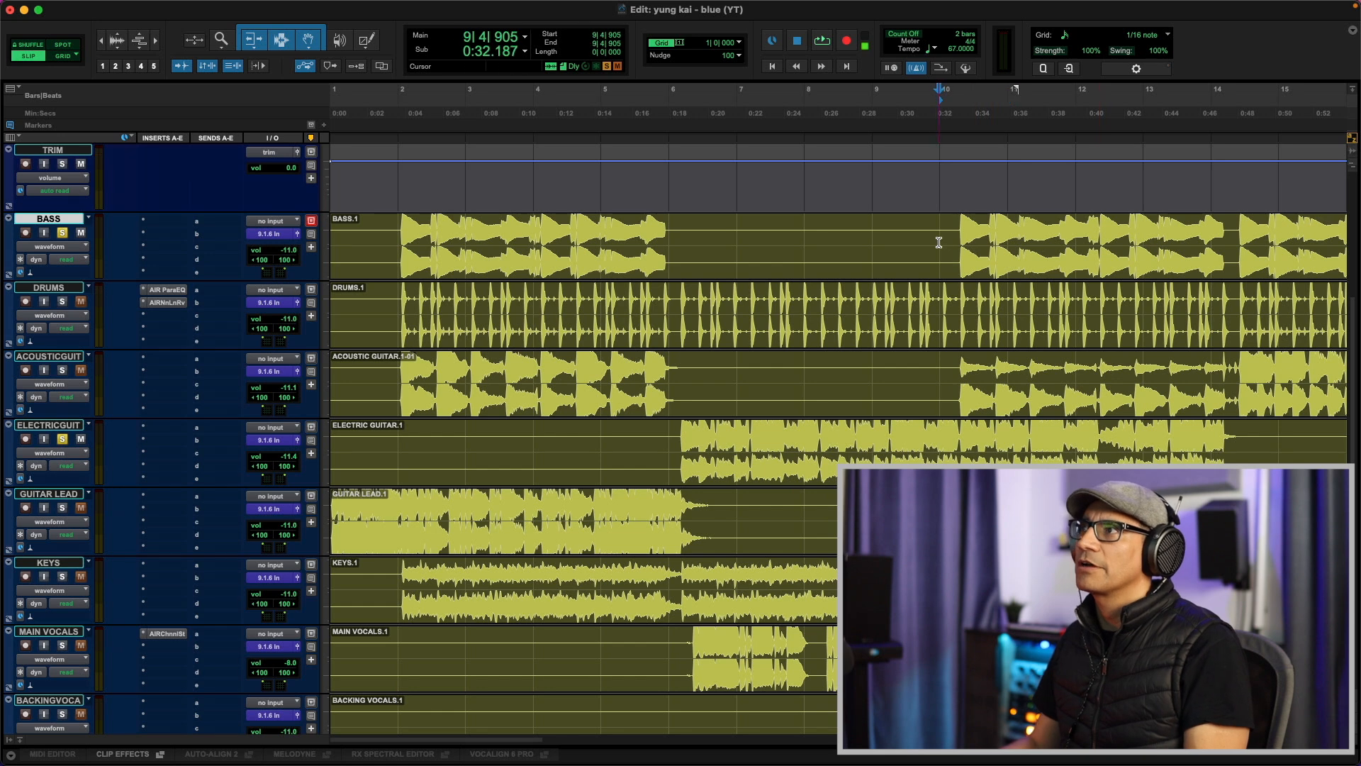
{"action": "key", "text": "space"}
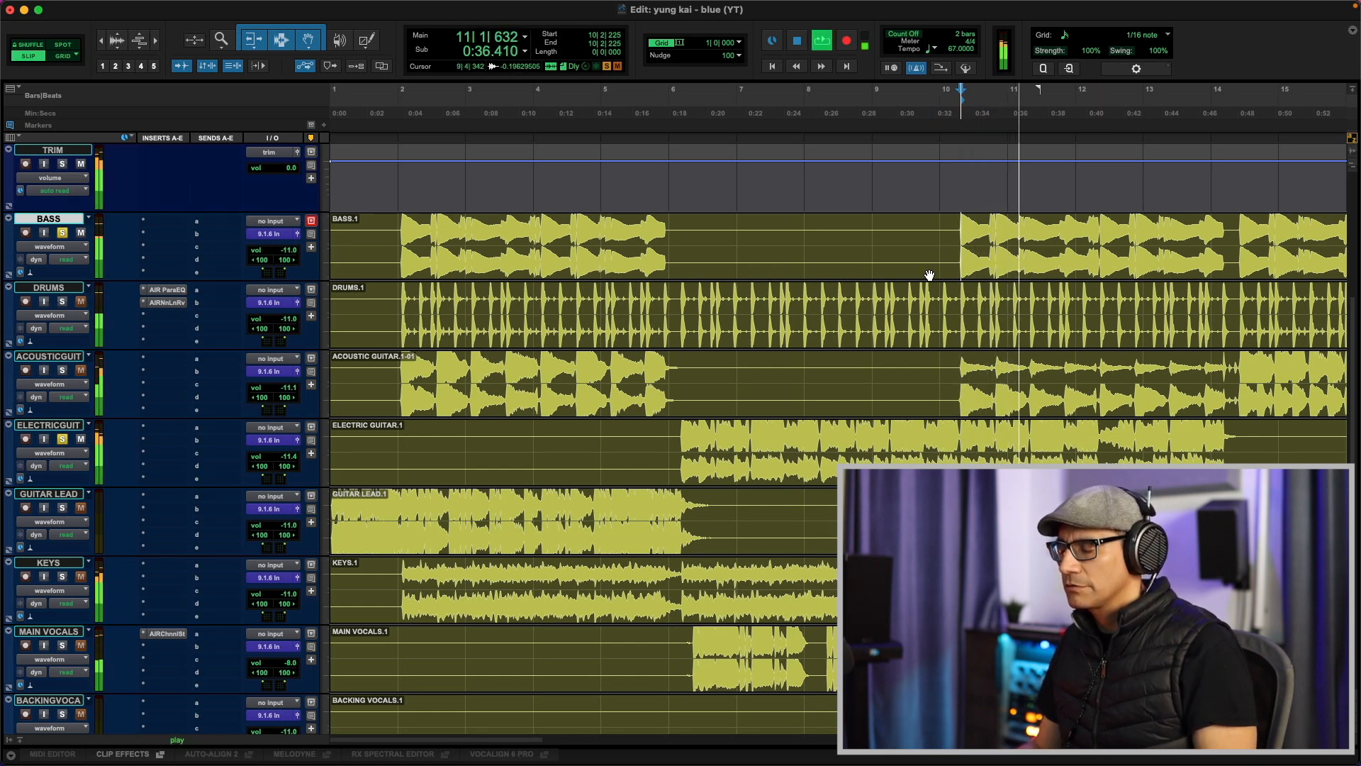
{"action": "key", "text": "space"}
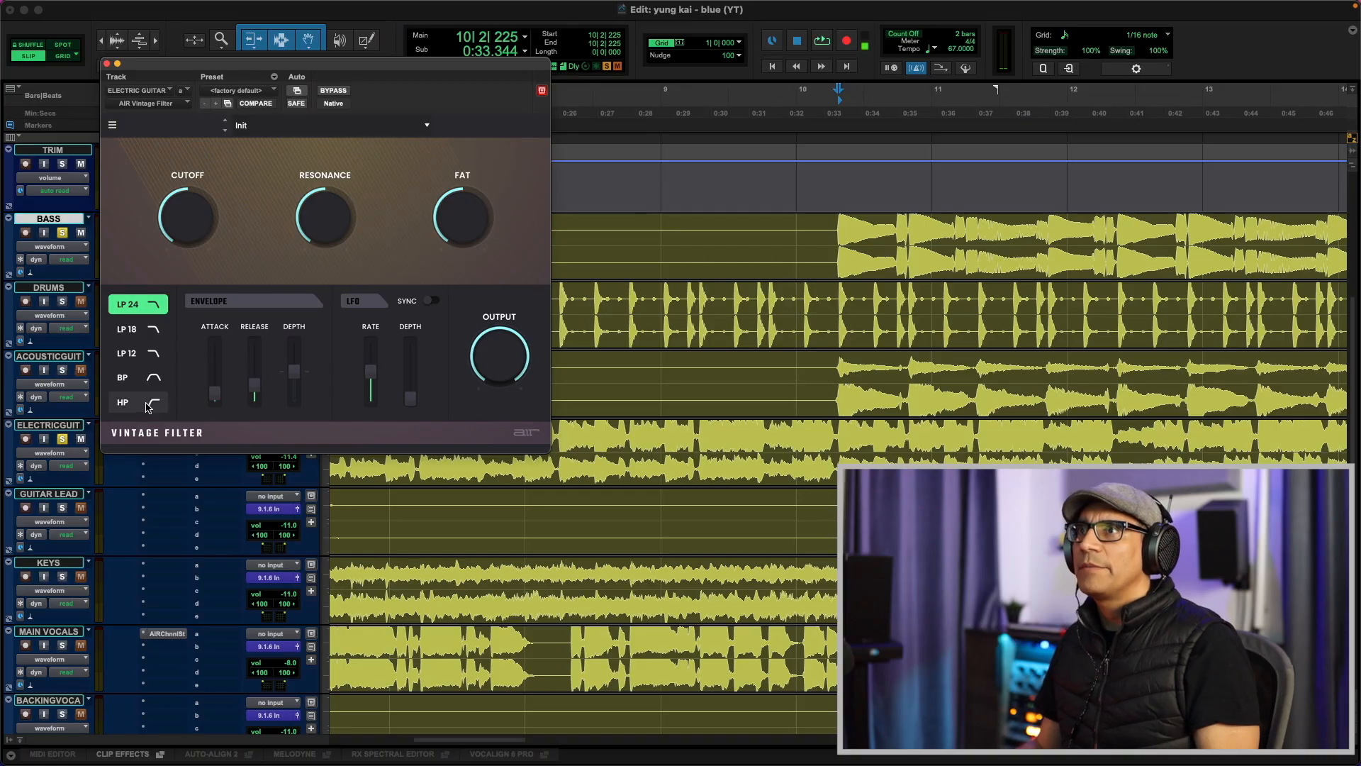
Switch the ELECTRIC GUITAR's Vintage Filter to high-pass and raise its cutoff to 1.57 kHz during playback
{"action": "left_click", "coordinate": [149, 406]}
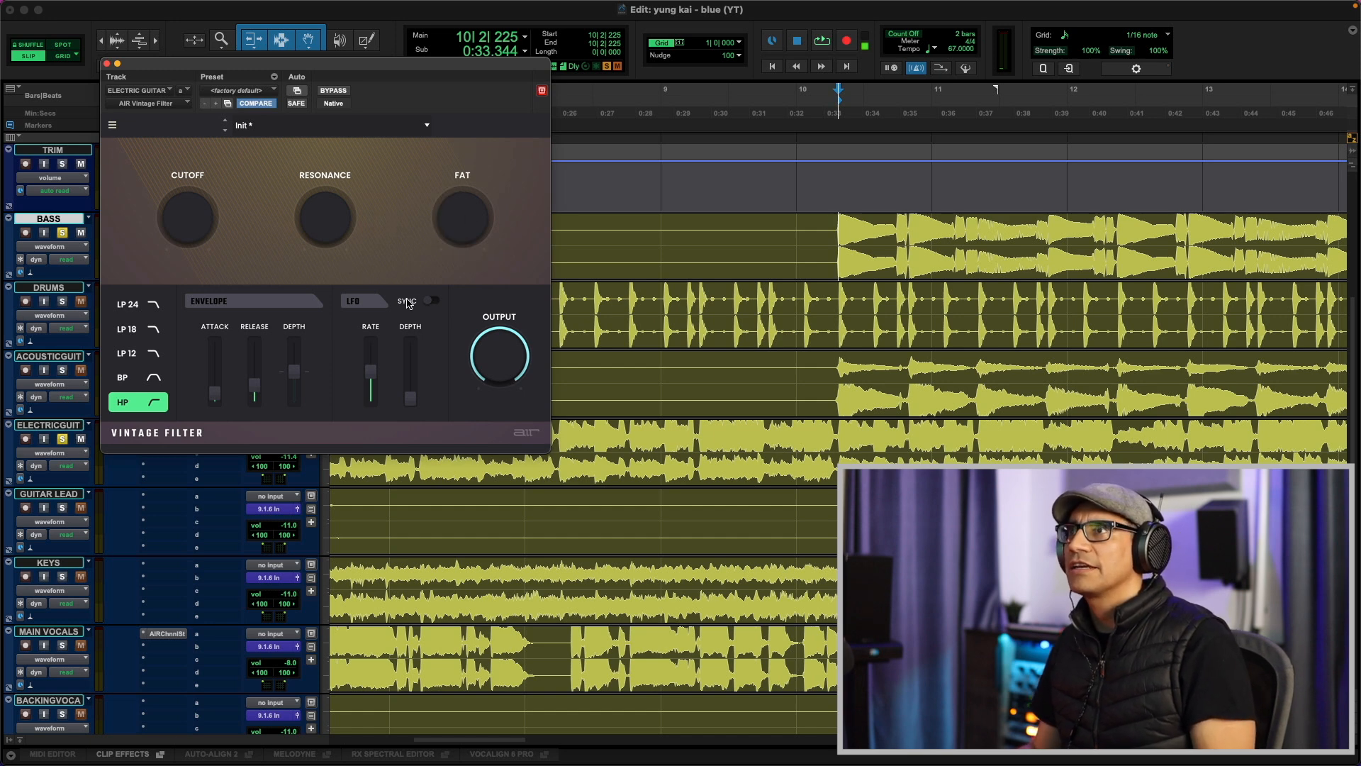
{"action": "key", "text": "space"}
{"action": "left_click_drag", "start_coordinate": [201, 221], "coordinate": [201, 151]}
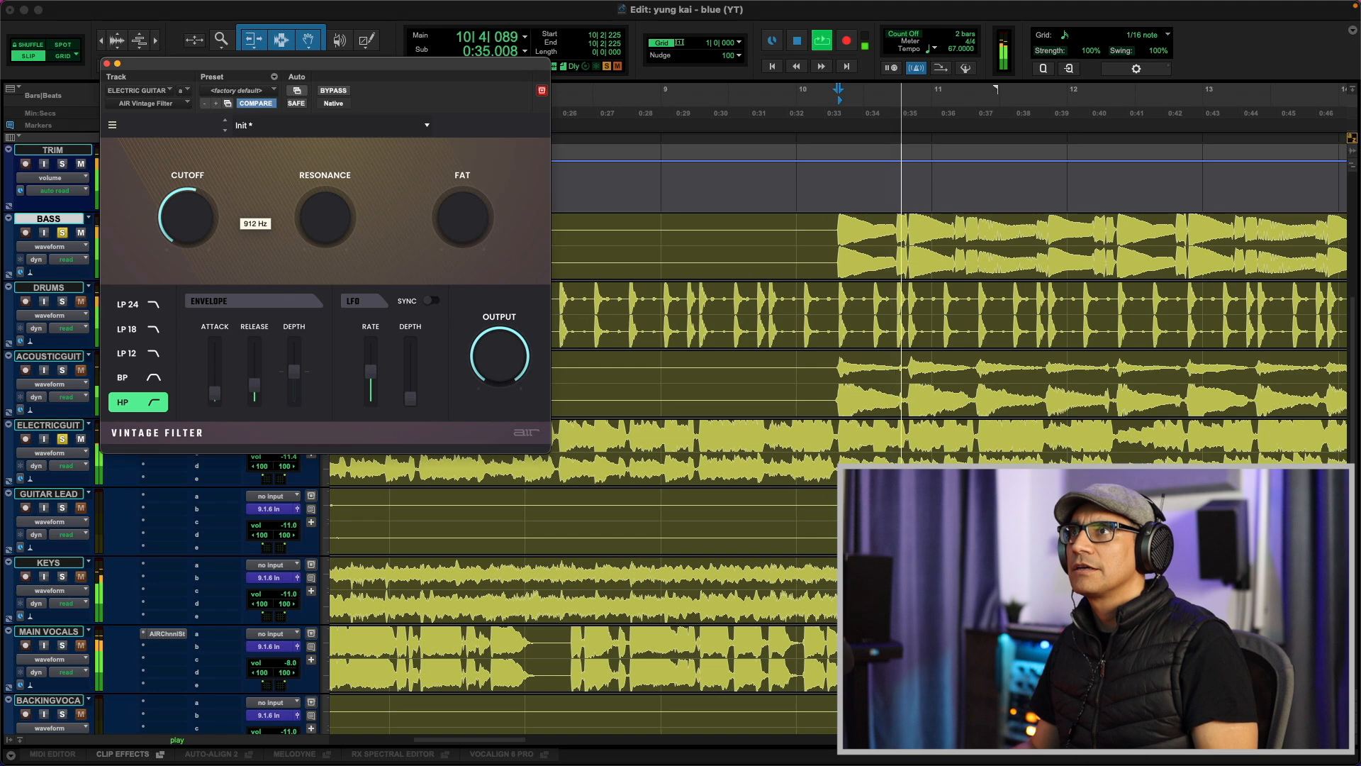
{"action": "key", "text": "space"}
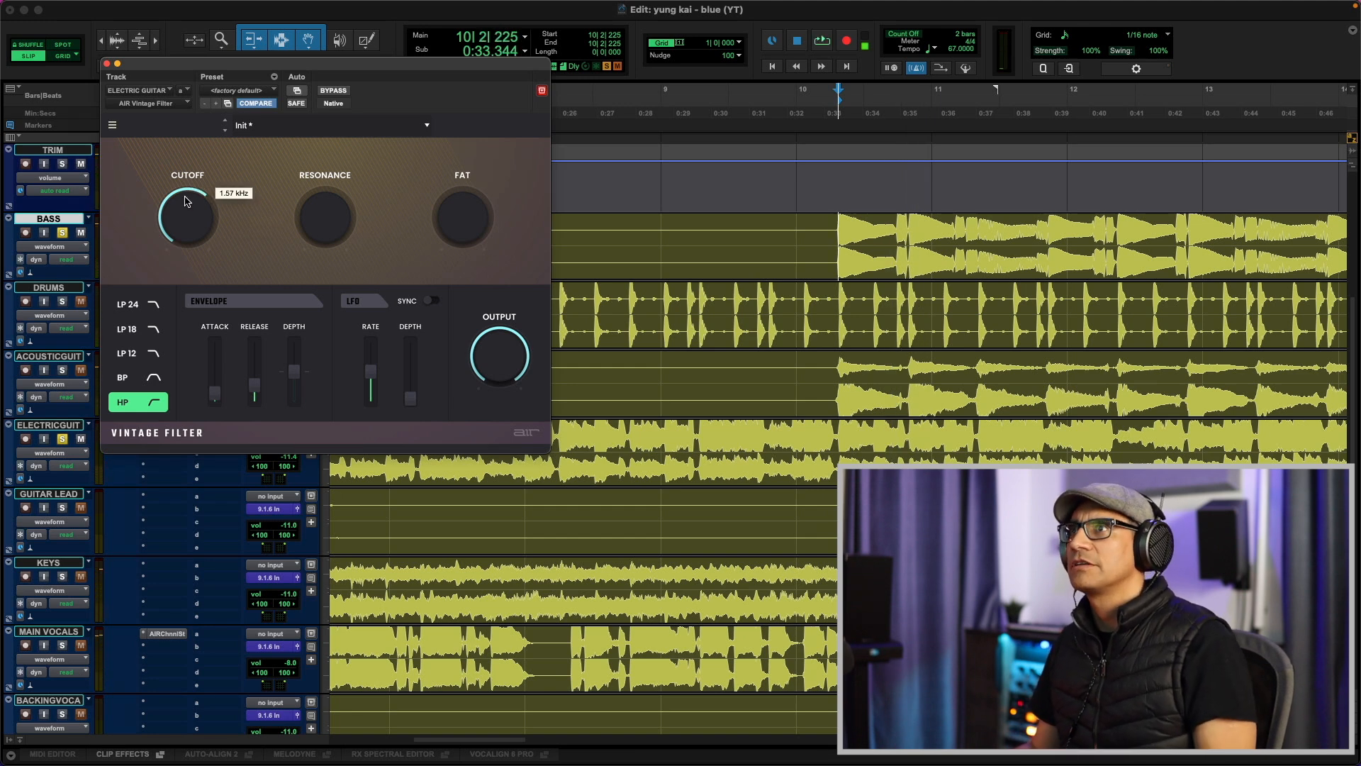
Try the filter's resonance at 78% during playback, reset it to zero, and lower the cutoff to about 393 Hz
{"action": "key", "text": "space"}
{"action": "key", "text": "space"}
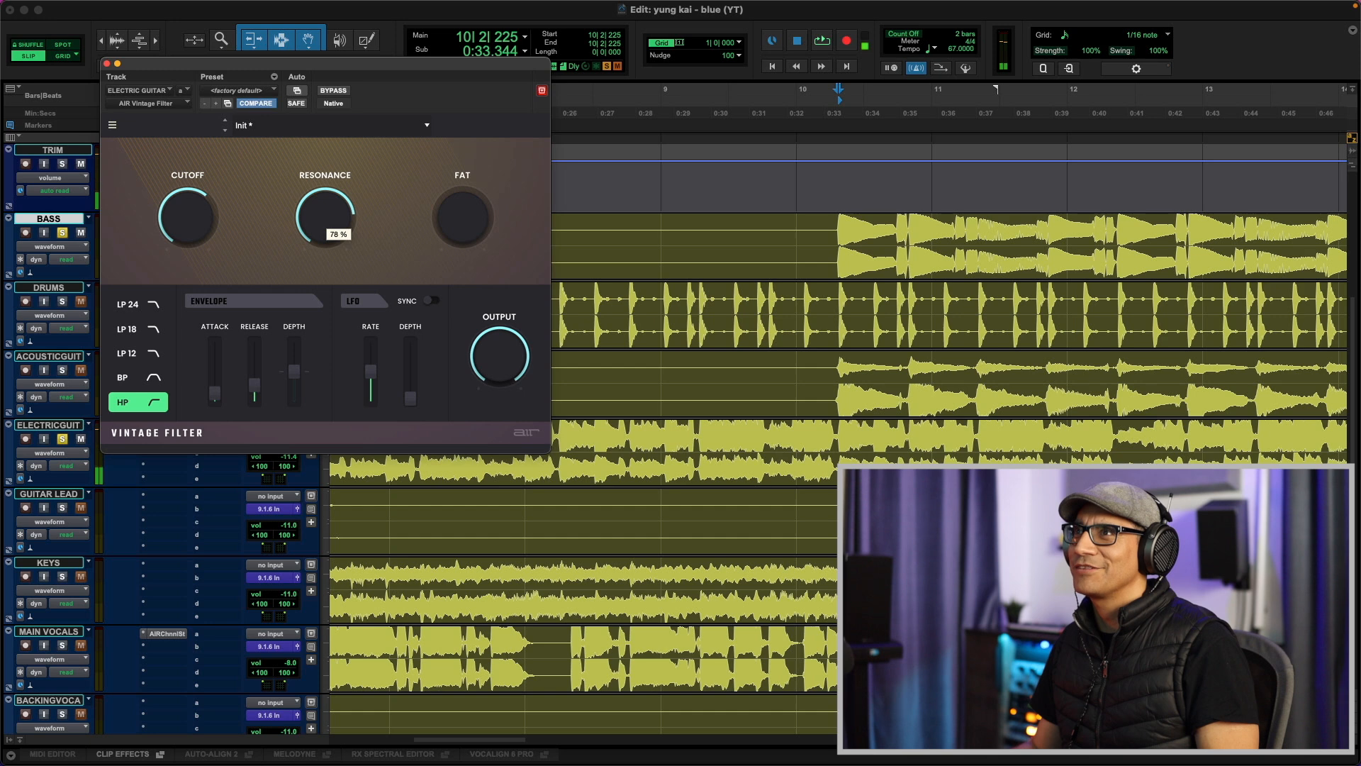
{"action": "key", "text": "space"}
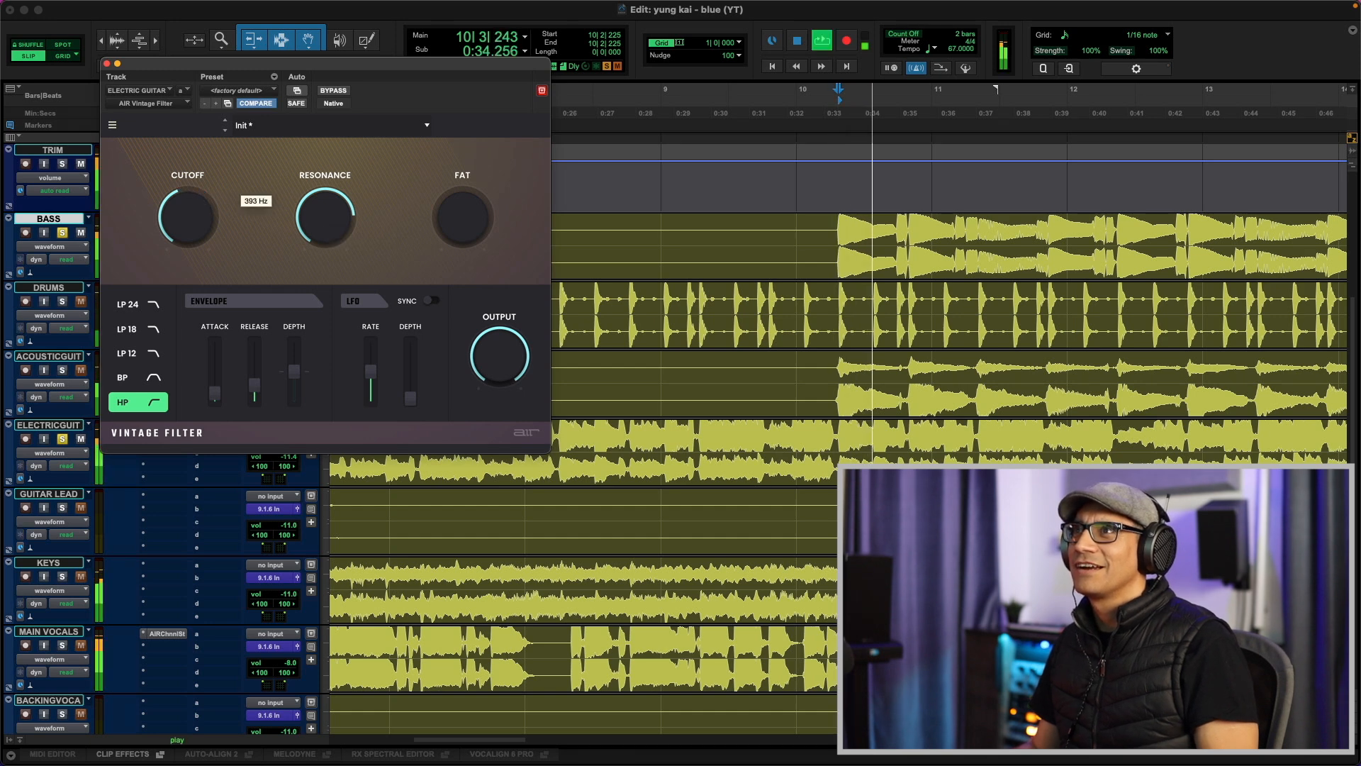
{"action": "left_click_drag", "start_coordinate": [187, 218], "coordinate": [210, 234]}
{"action": "key", "text": "space"}
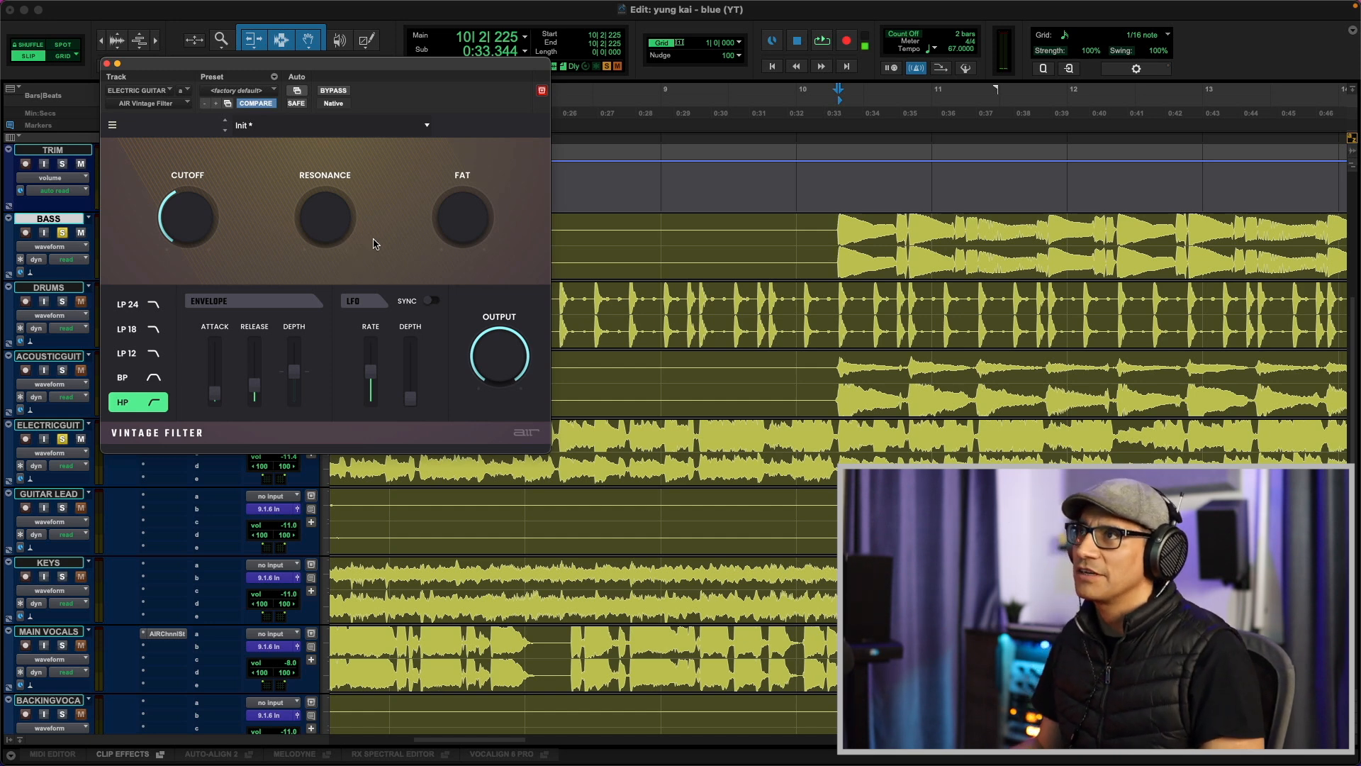
Audition the Vintage Filter's Fat control during playback and set it to 67%
{"action": "key", "text": "space"}
{"action": "left_click_drag", "start_coordinate": [468, 206], "coordinate": [468, 108]}
{"action": "key", "text": "space"}
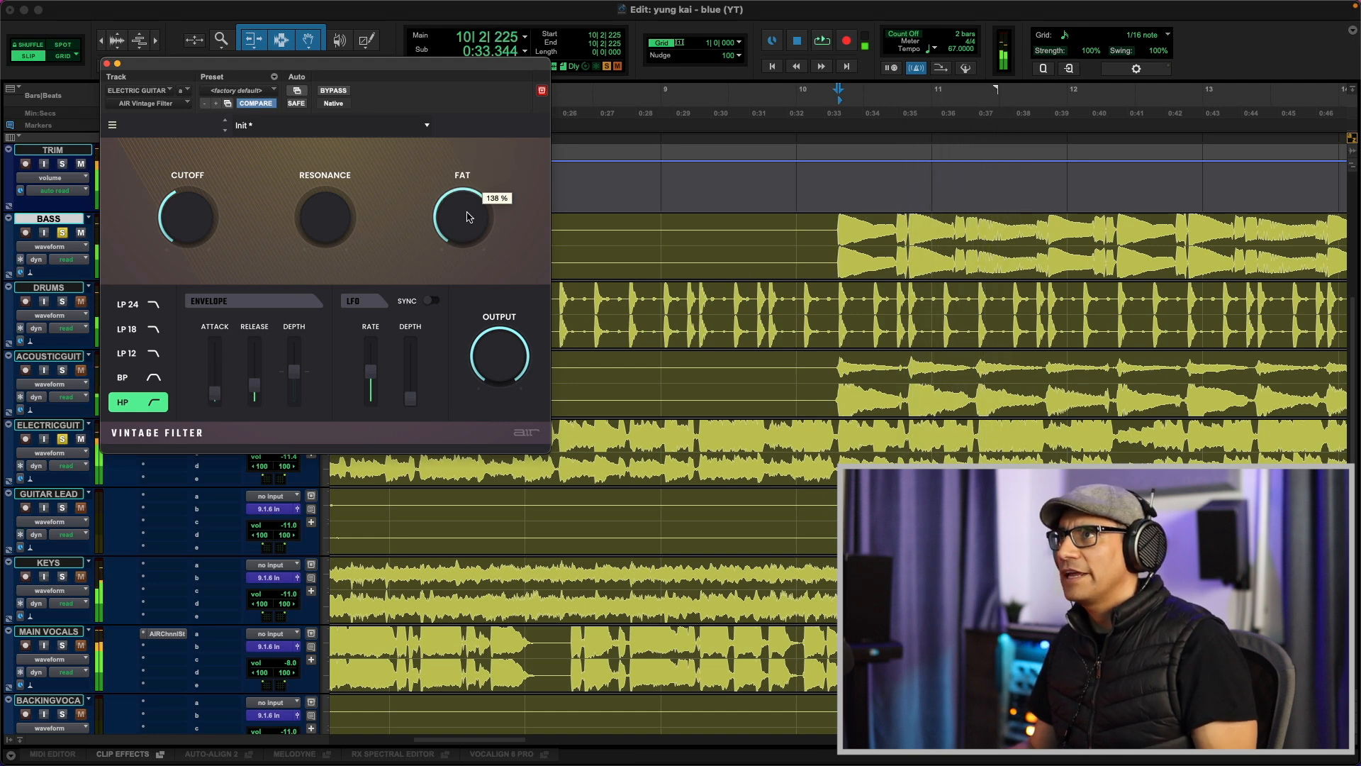
{"action": "key", "text": "space"}
{"action": "left_click_drag", "start_coordinate": [466, 209], "coordinate": [466, 257]}
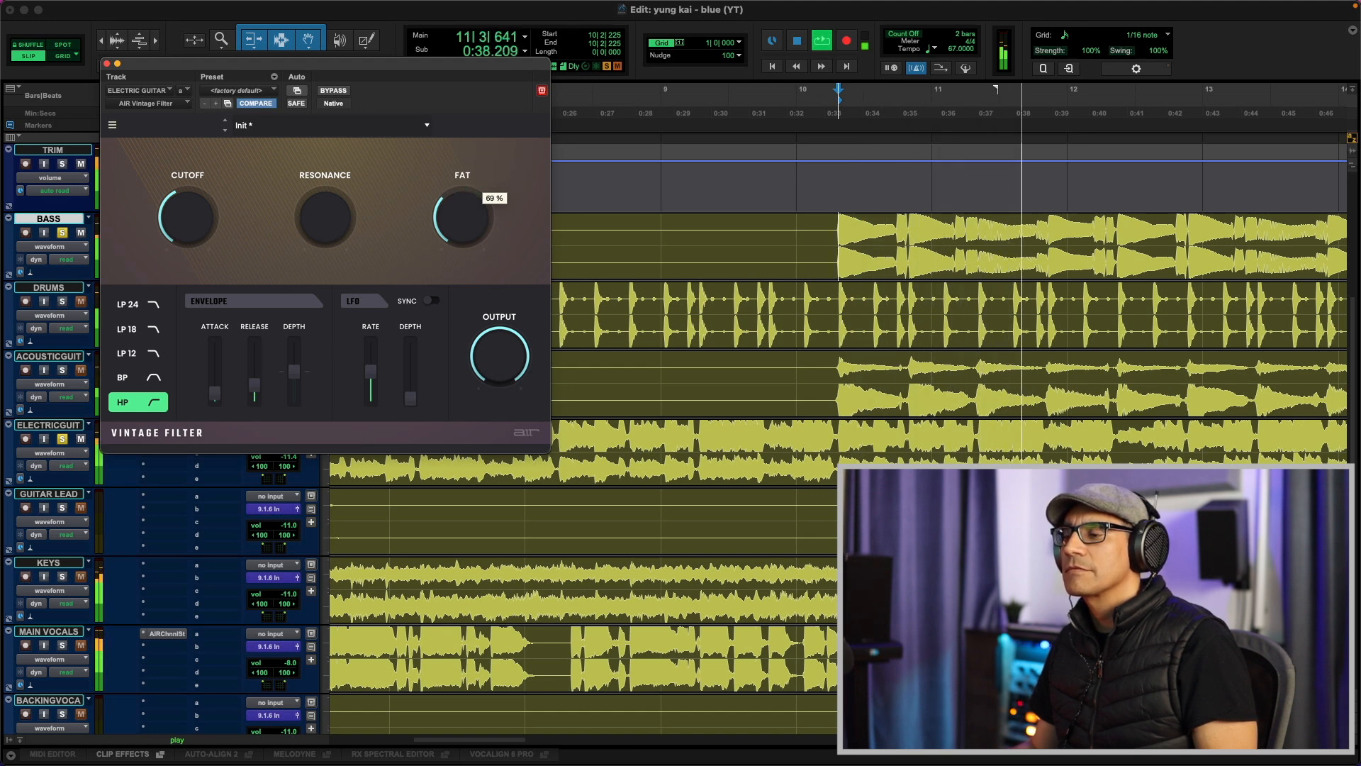
{"action": "key", "text": "space"}
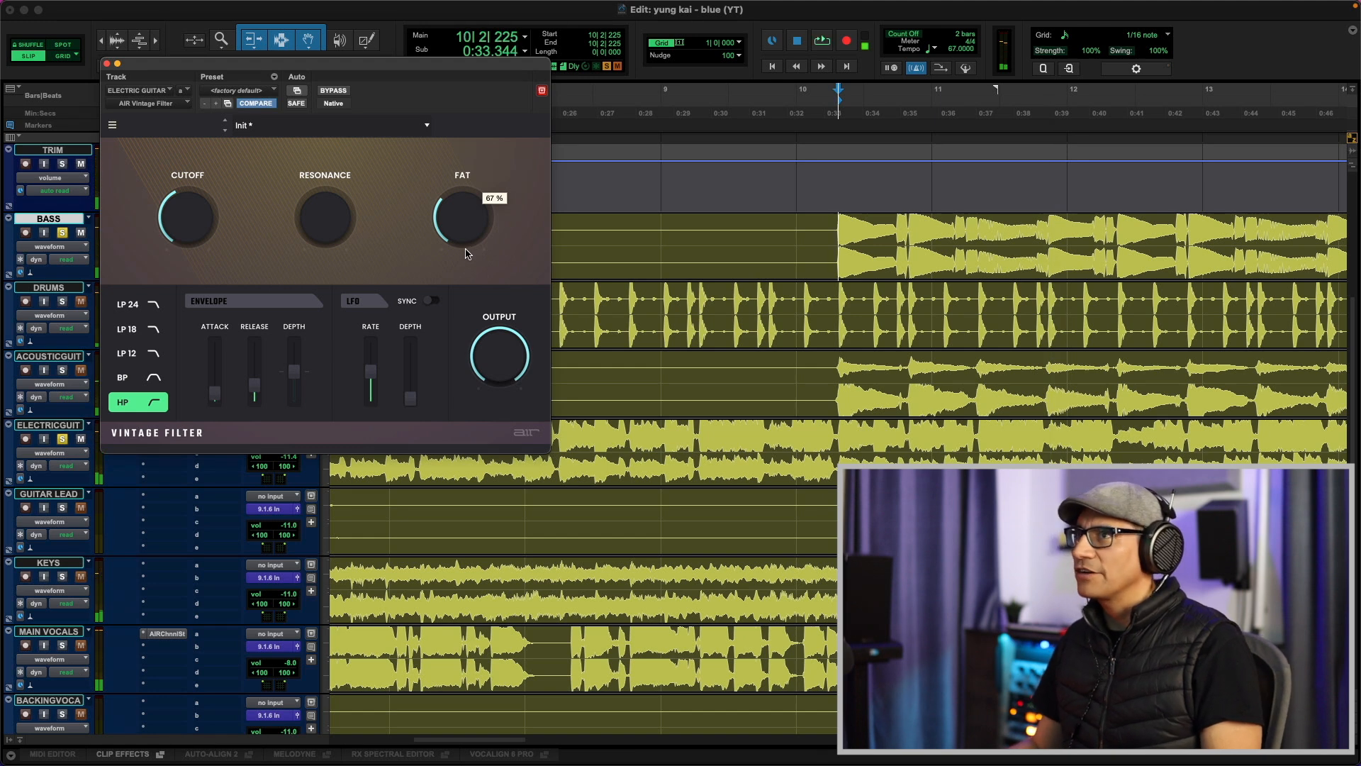
Turn off the solos, compare the Vintage Filter bypassed and active in the full mix, and close its window
{"action": "key", "text": "space"}
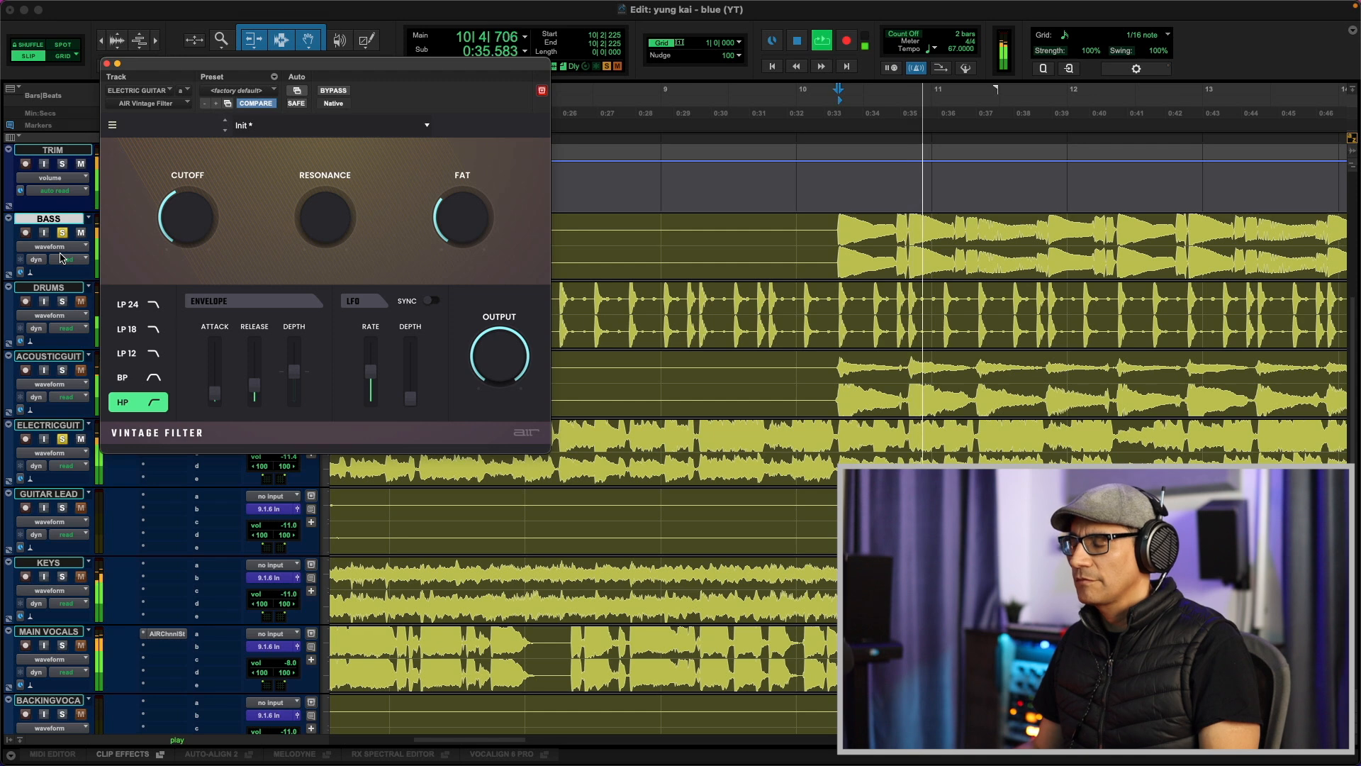
{"action": "key", "text": "space"}
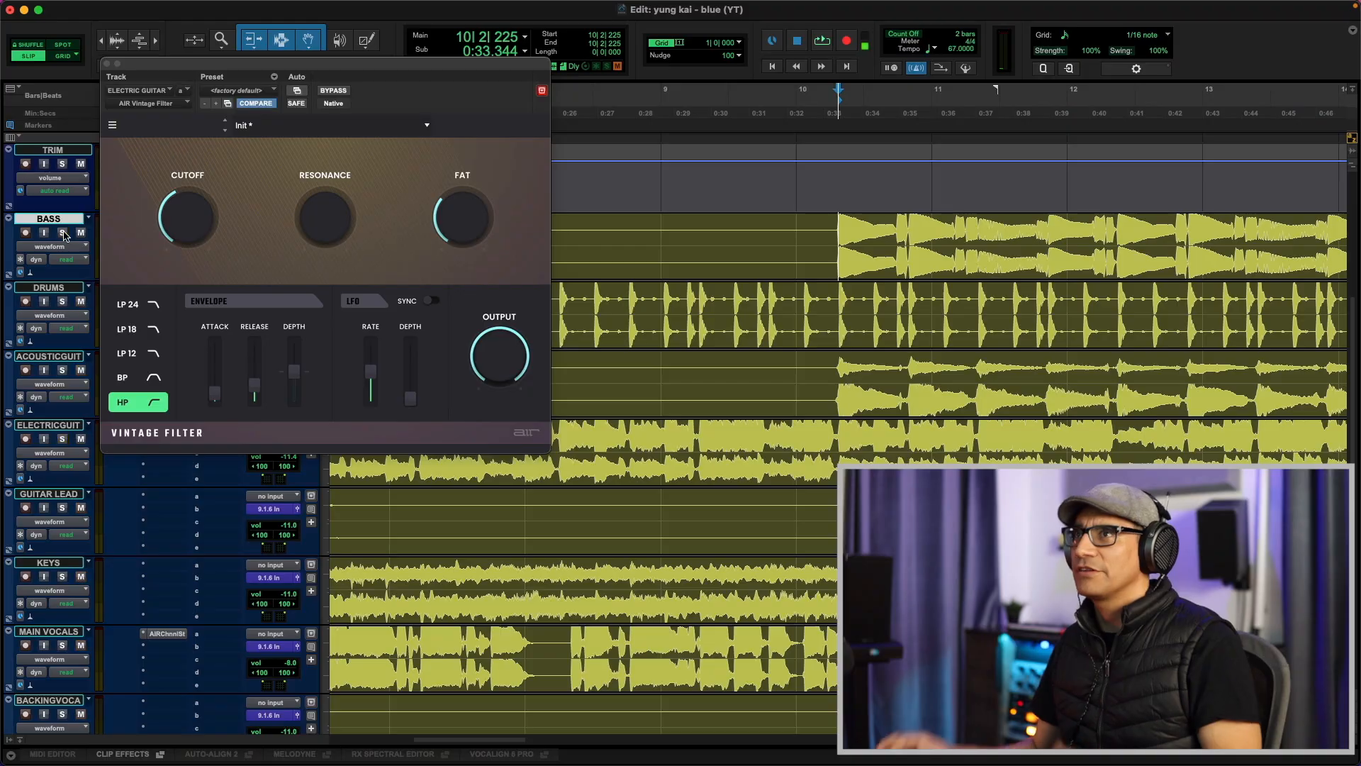
{"action": "key", "text": "space"}
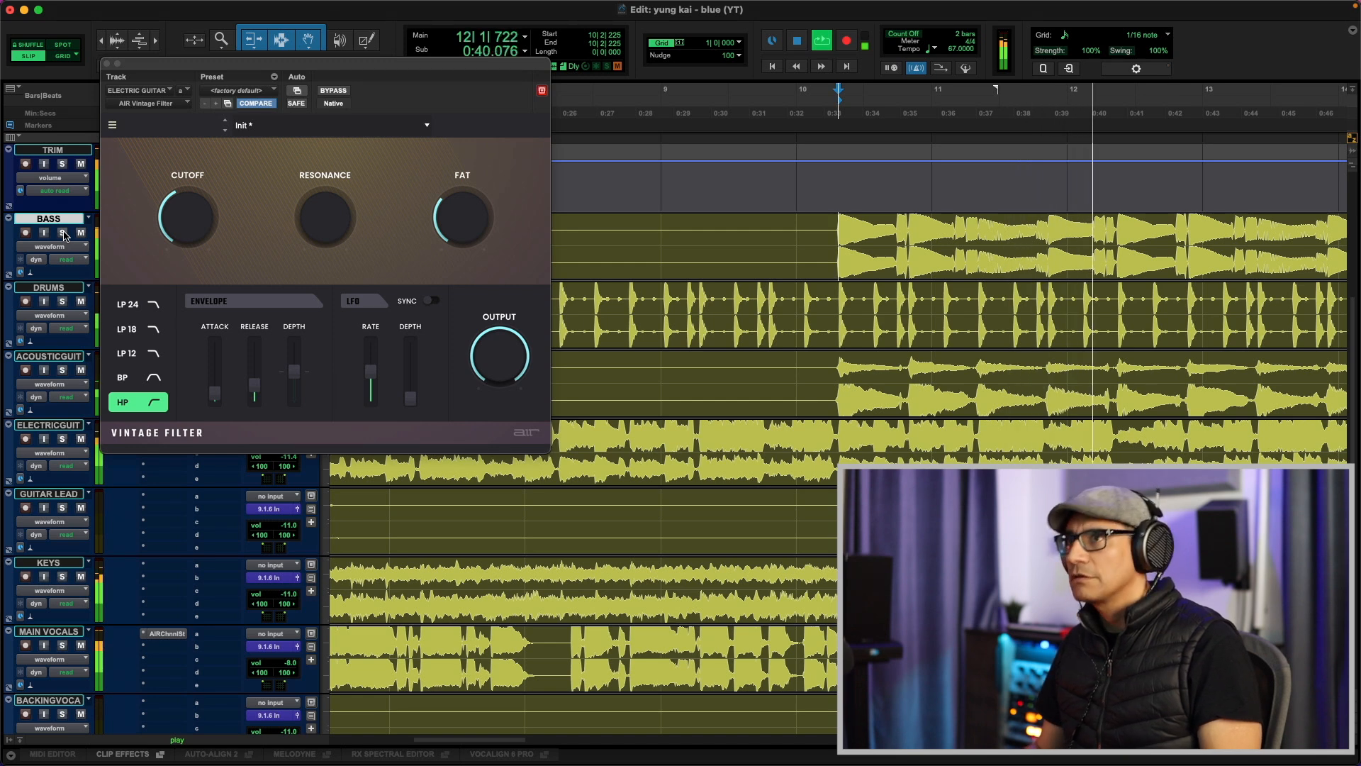
{"action": "left_click", "coordinate": [329, 91]}
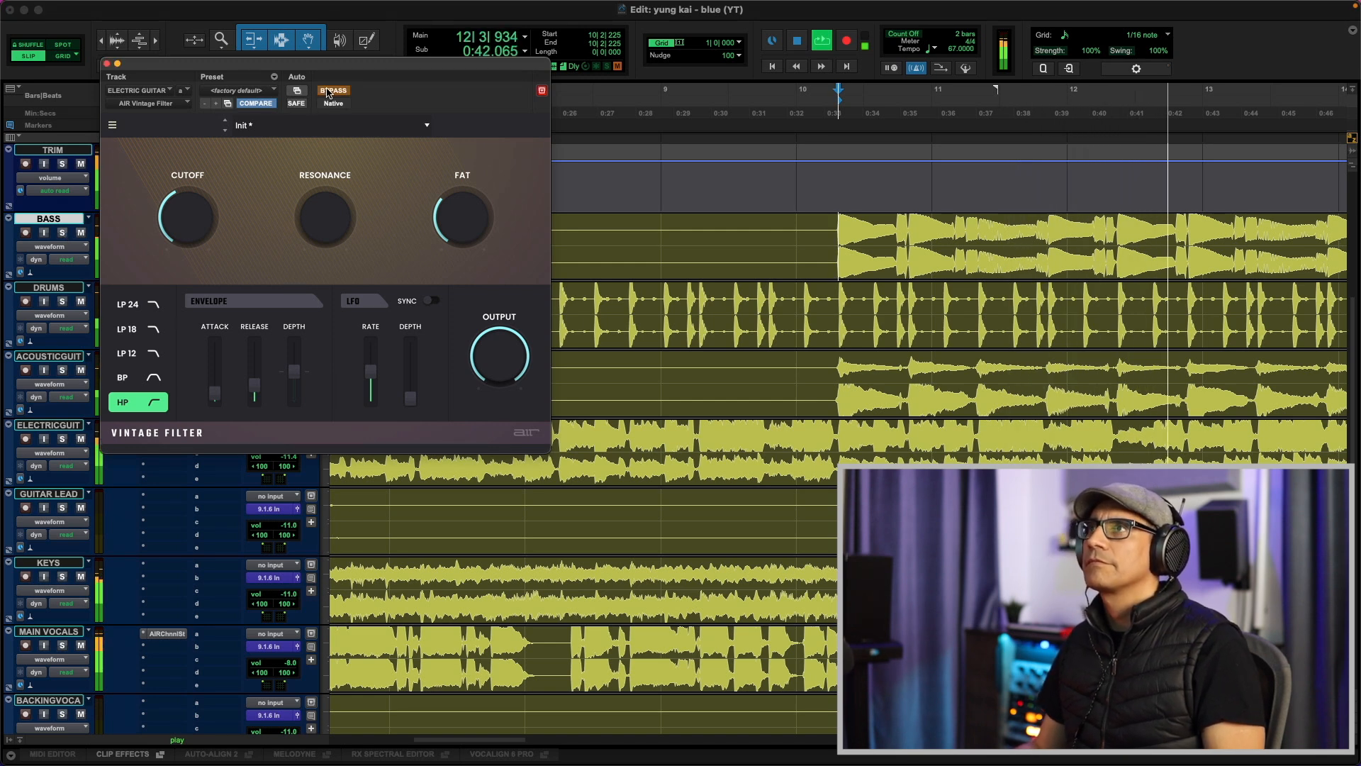
{"action": "left_click", "coordinate": [328, 92]}
{"action": "key", "text": "space"}
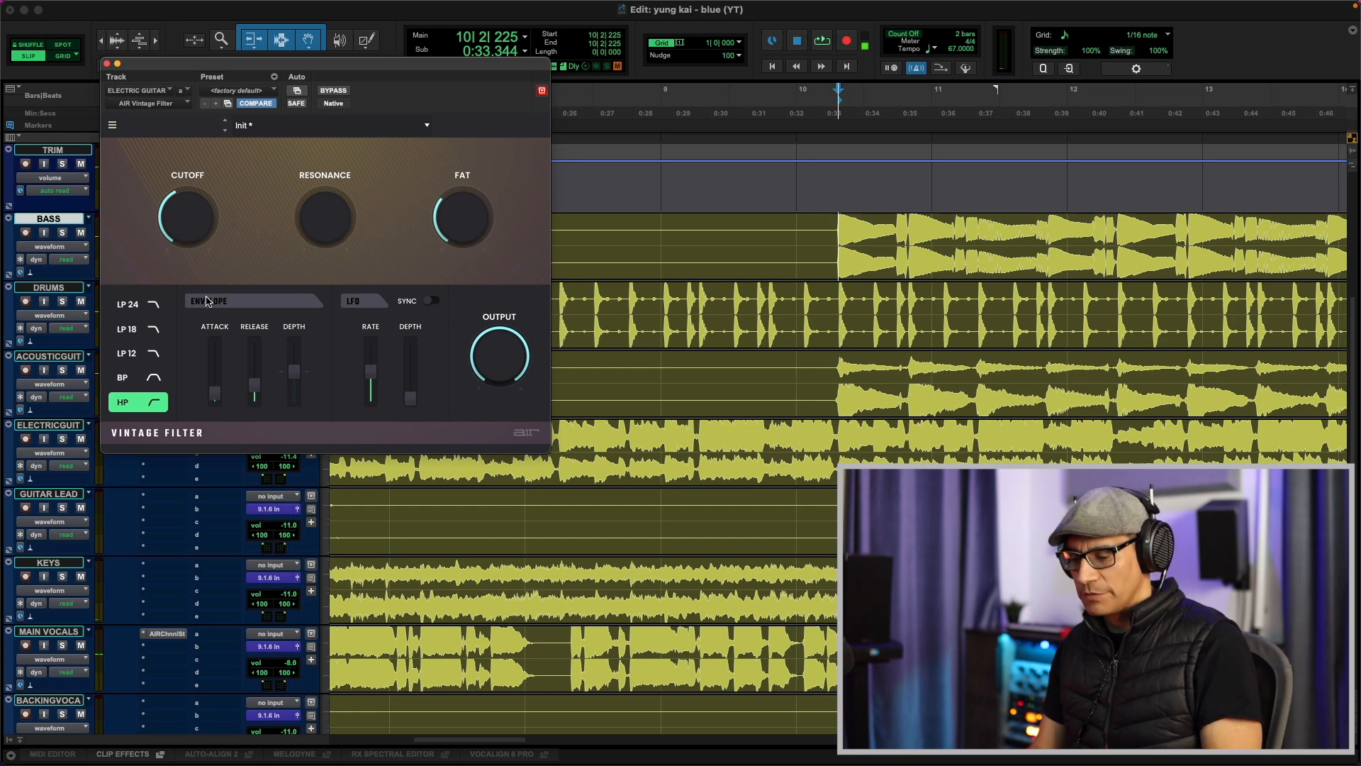
{"action": "key", "text": "super+w"}
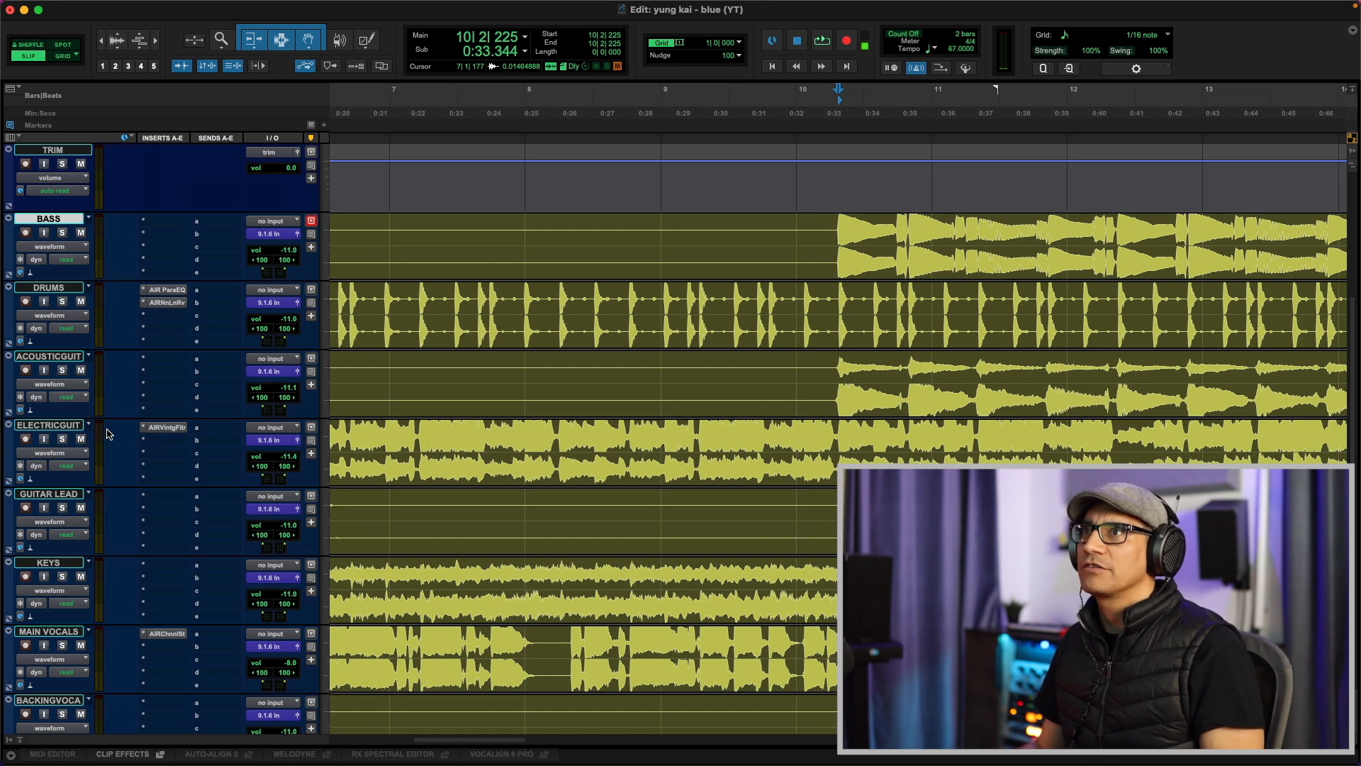
Search for "air eq" and insert AIR Para EQ (stereo) in the second insert slot of ELECTRIC GUITAR
{"action": "left_click", "coordinate": [156, 444]}
{"action": "left_click", "coordinate": [189, 381]}
{"action": "type", "text": "air eq"}
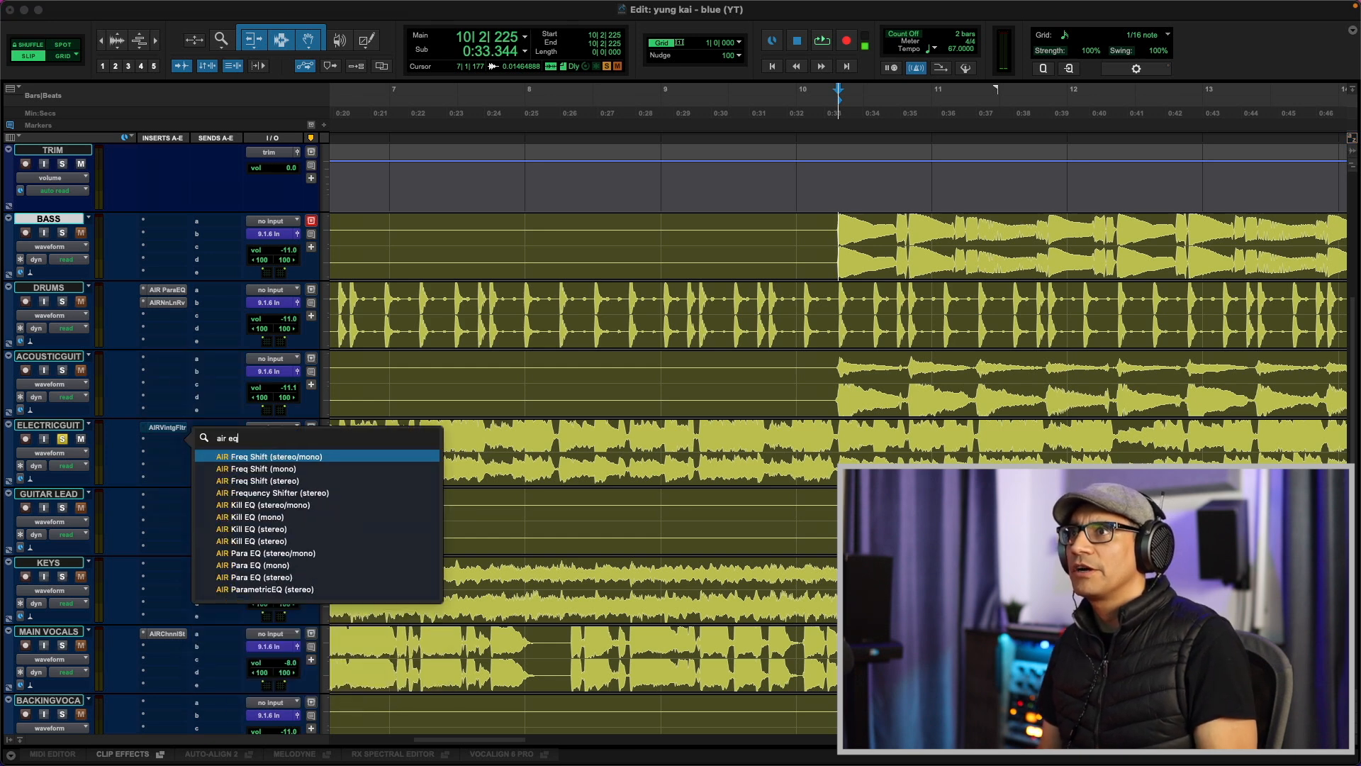
{"action": "left_click", "coordinate": [263, 577]}
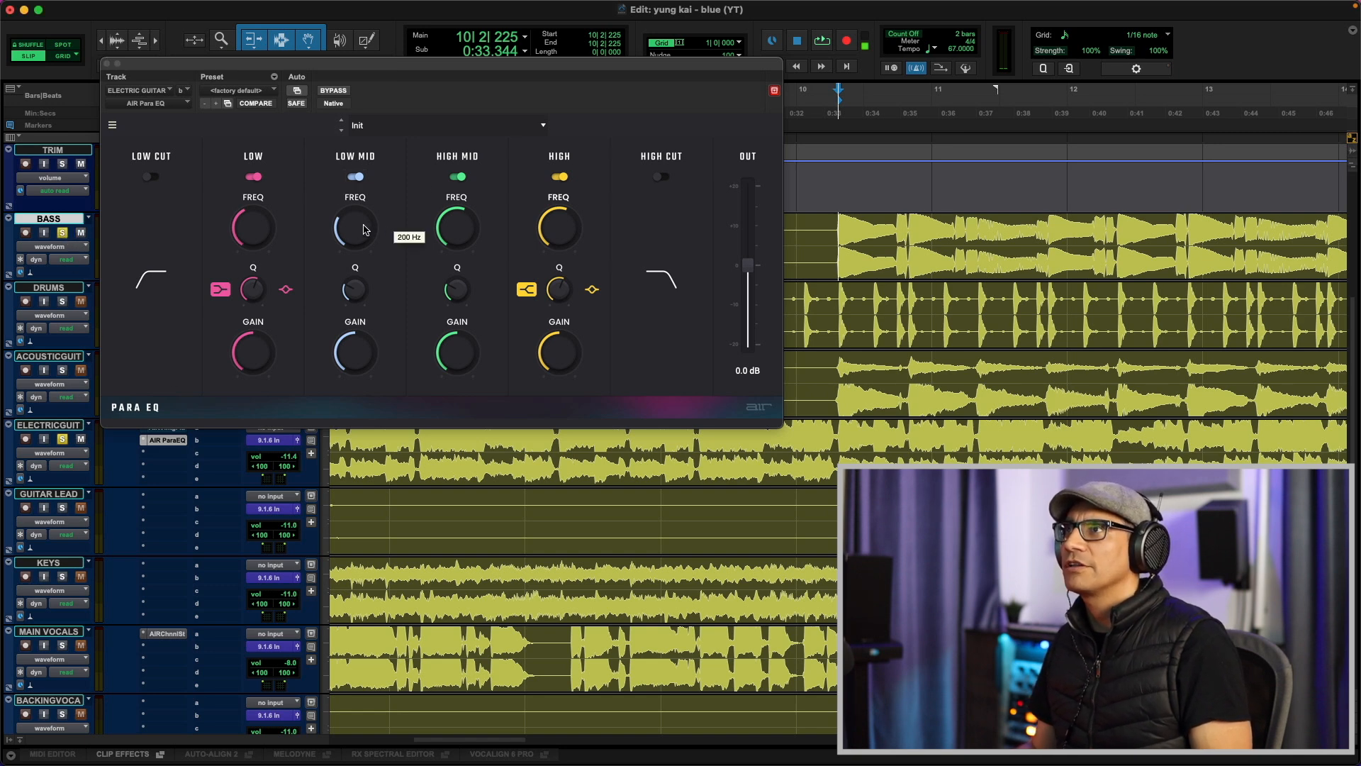
Adjust the Para EQ's low-mid frequency near 200 Hz and set that band's gain to -3.2 dB during playback
{"action": "mouse_move", "coordinate": [397, 236]}
{"action": "left_mouse_down"}
{"action": "mouse_move", "coordinate": [390, 259]}
{"action": "mouse_move", "coordinate": [390, 239]}
{"action": "left_mouse_up"}
{"action": "key", "text": "space"}
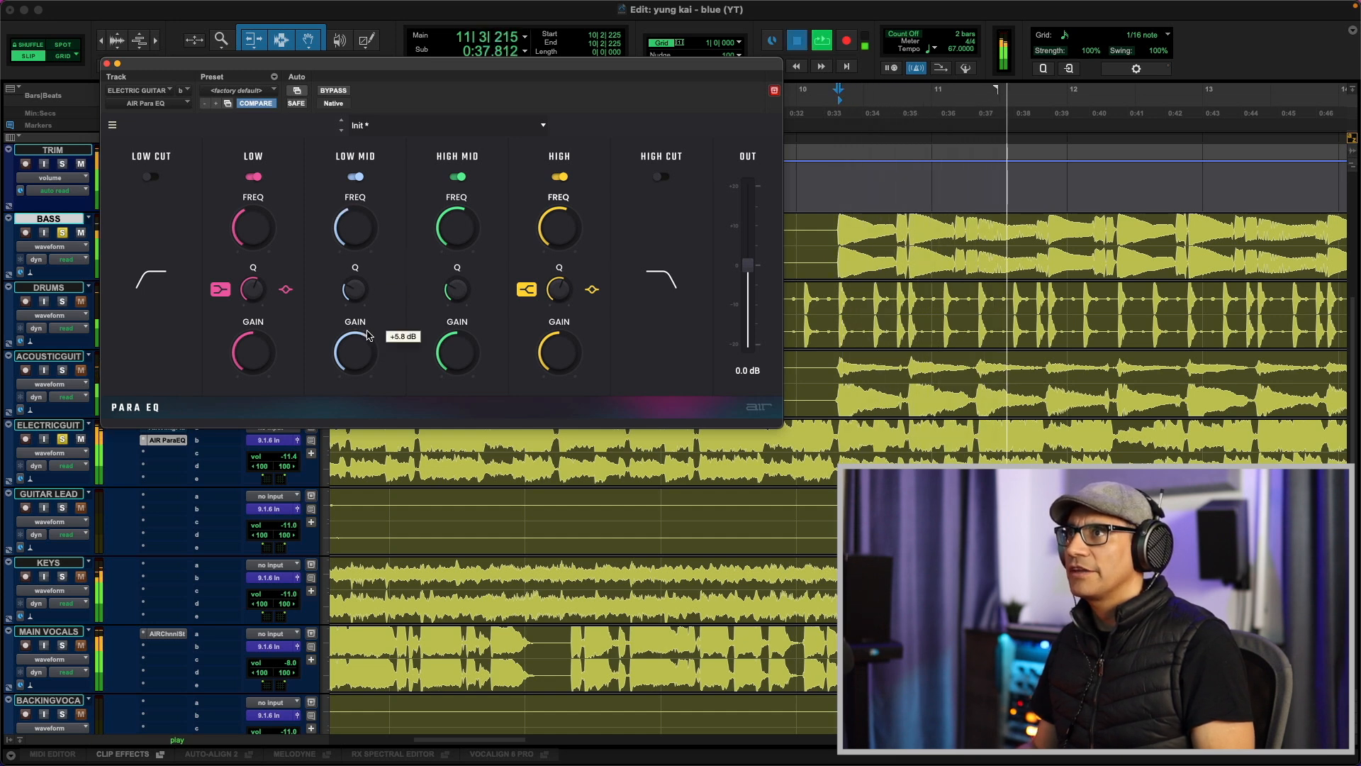
{"action": "key", "text": "space"}
{"action": "key", "text": "space"}
{"action": "left_click_drag", "start_coordinate": [366, 368], "coordinate": [365, 381]}
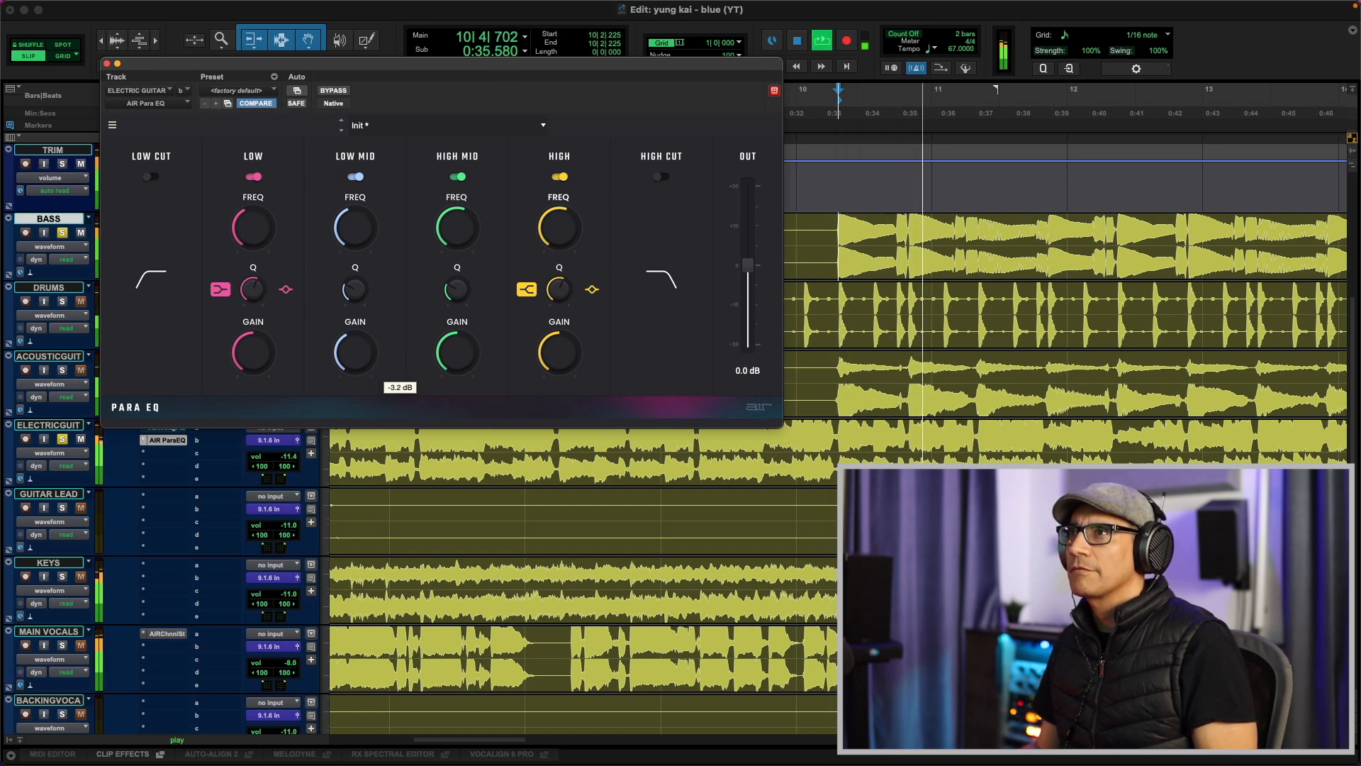
{"action": "key", "text": "space"}
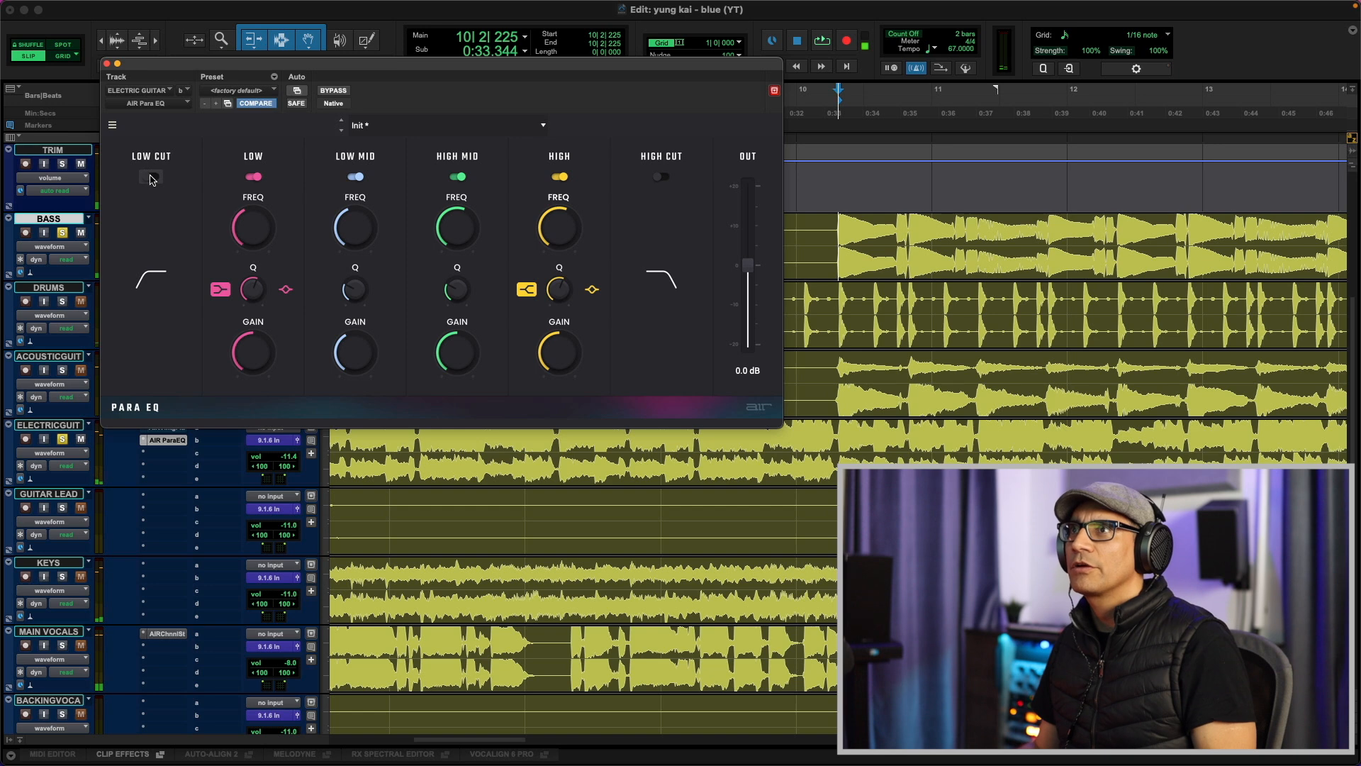
Enable the Para EQ's low cut and set its frequency to 81.8 Hz during playback
{"action": "left_click", "coordinate": [150, 177]}
{"action": "key", "text": "space"}
{"action": "left_click_drag", "start_coordinate": [137, 244], "coordinate": [138, 233]}
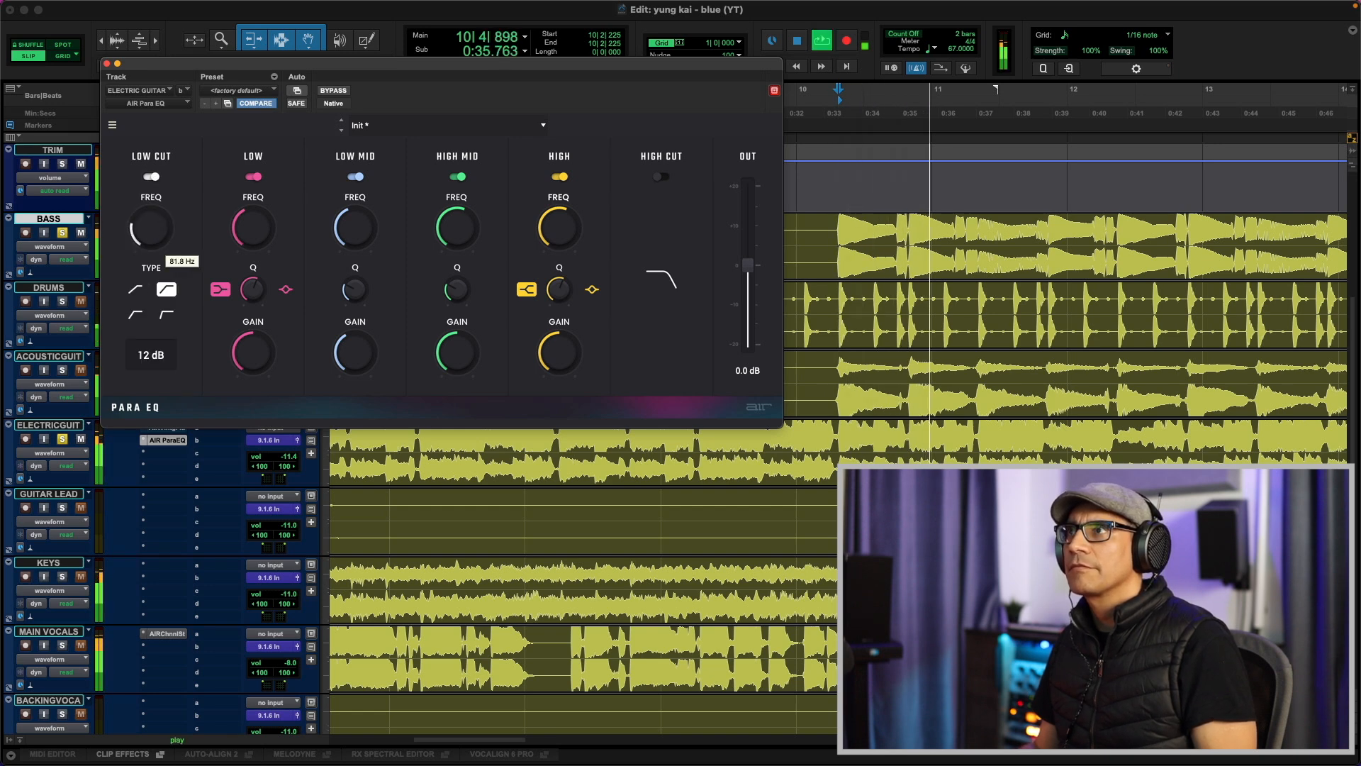
{"action": "key", "text": "space"}
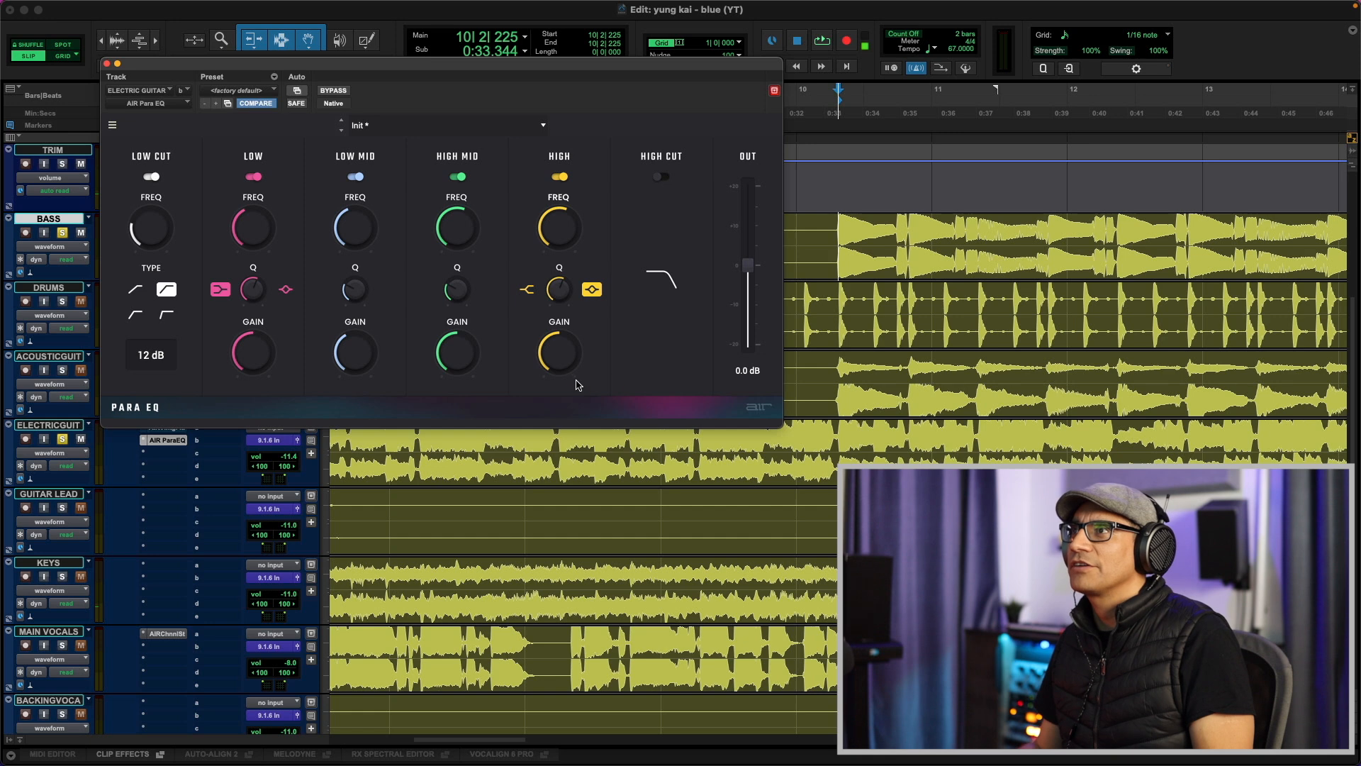
Set the Para EQ's high band to a bell shape at 6.75 kHz with +12.0 dB gain
{"action": "key", "text": "space"}
{"action": "mouse_move", "coordinate": [557, 241]}
{"action": "left_click_drag", "start_coordinate": [556, 241], "coordinate": [557, 232]}
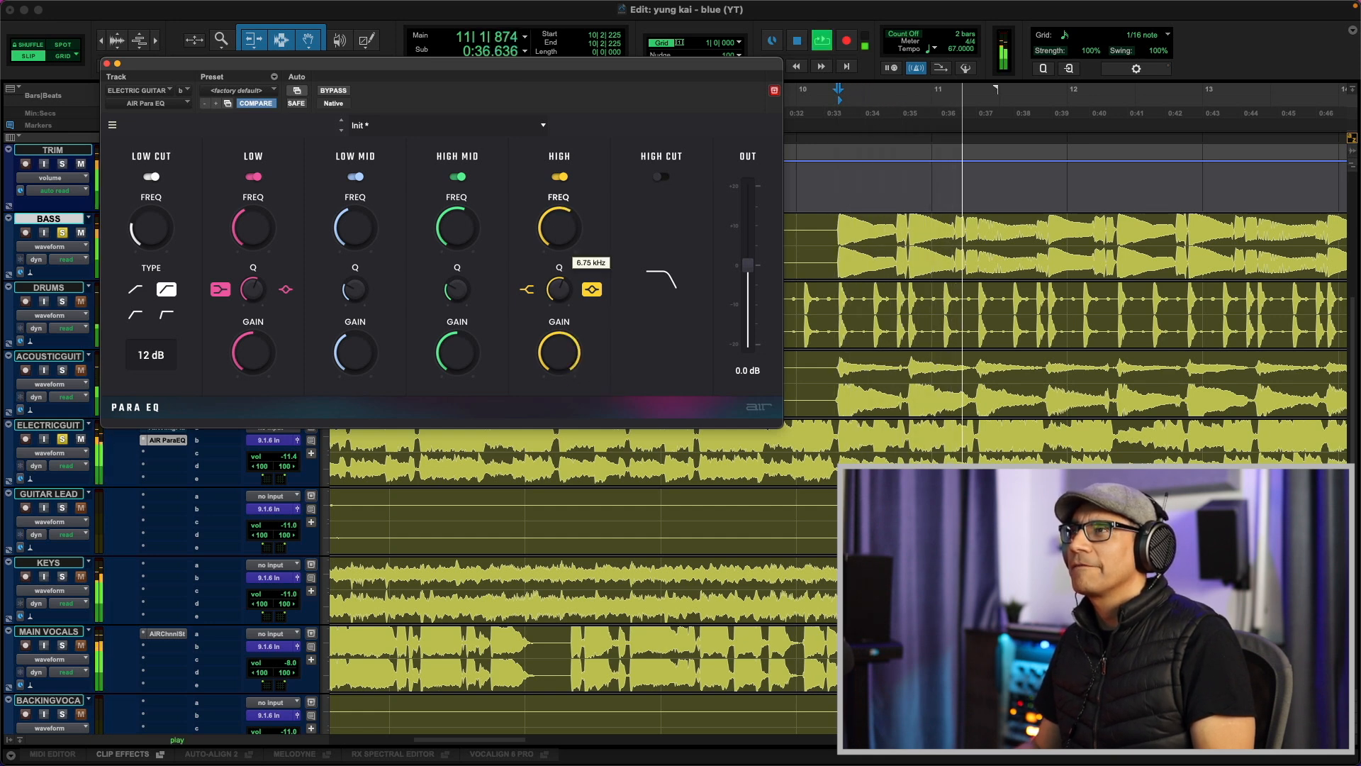
{"action": "left_click", "coordinate": [560, 352]}
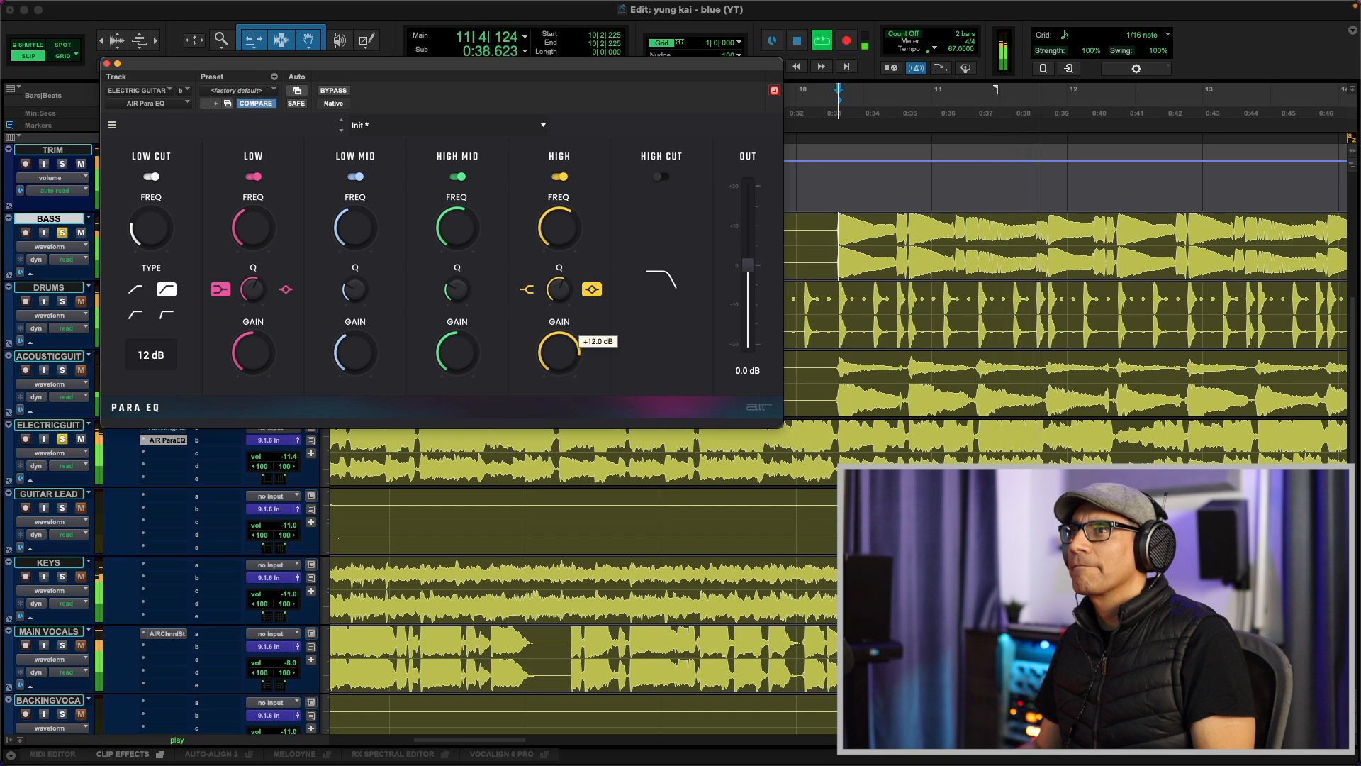
With the solos off, lower the Para EQ's high-band gain in the full mix and close the plugin window
{"action": "left_click", "coordinate": [62, 232]}
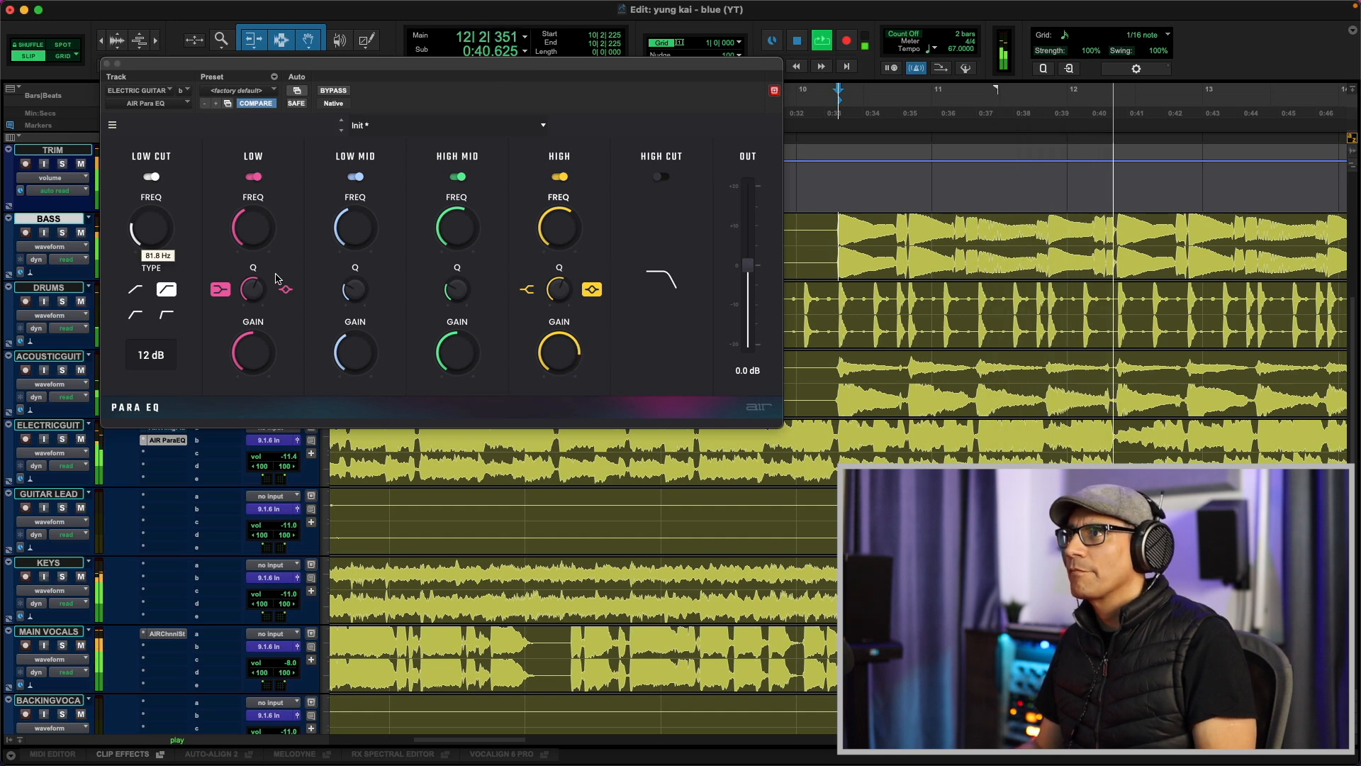
{"action": "left_click_drag", "start_coordinate": [559, 353], "coordinate": [559, 360]}
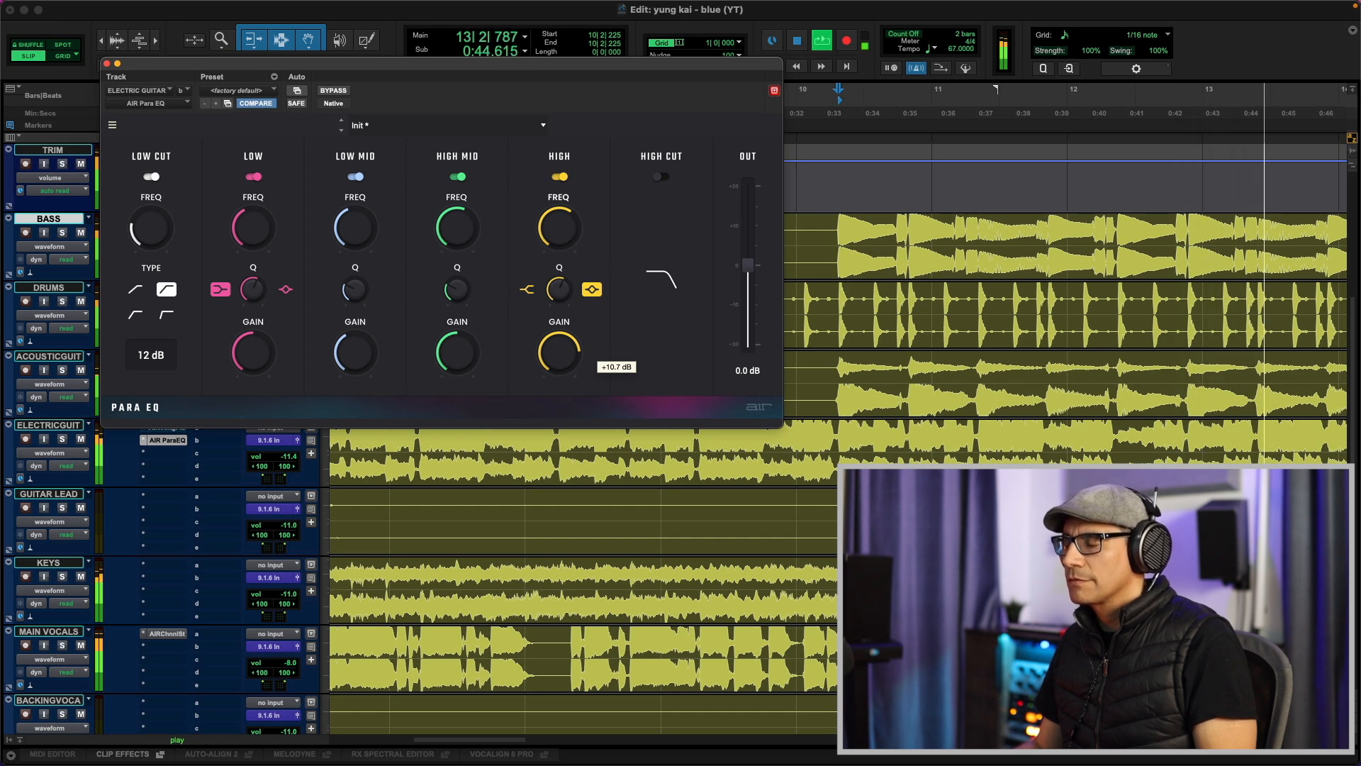
{"action": "left_click_drag", "start_coordinate": [560, 360], "coordinate": [559, 364]}
{"action": "key", "text": "space"}
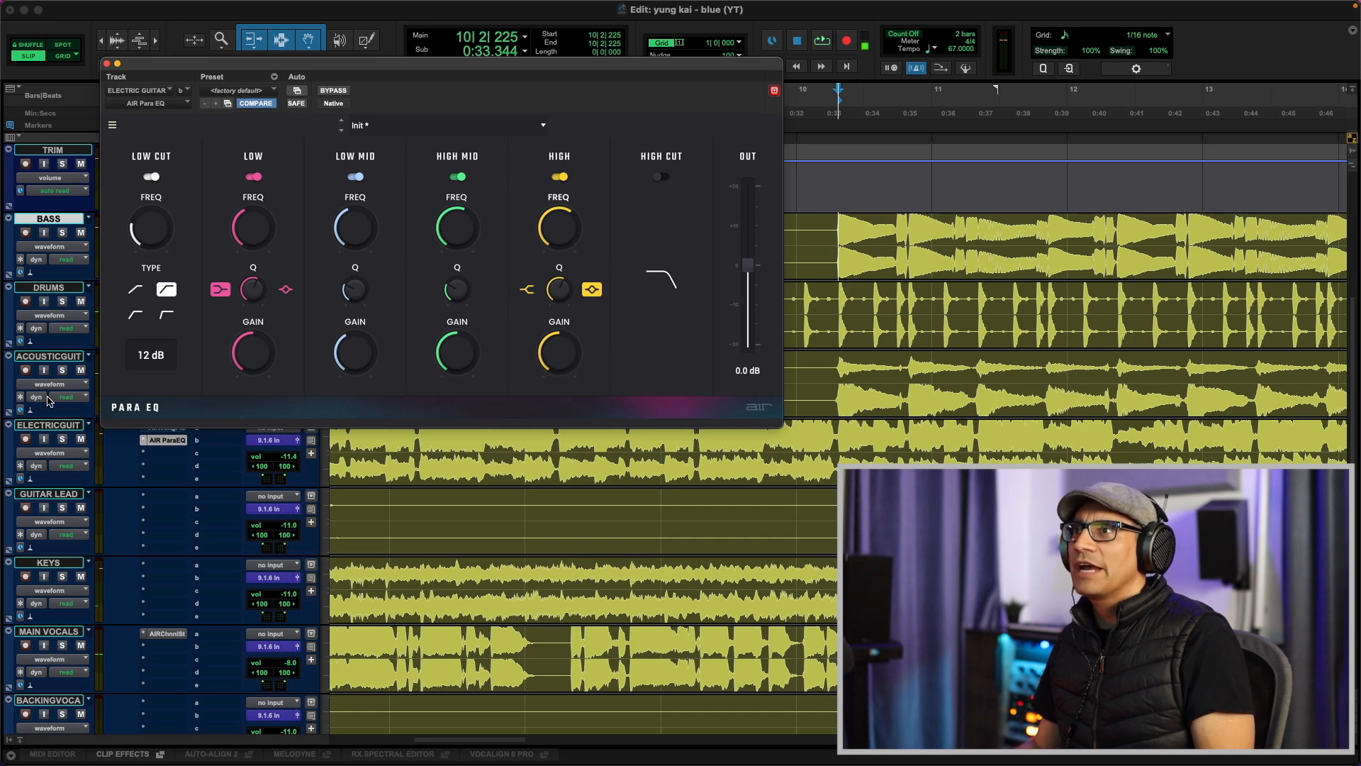
{"action": "left_click", "coordinate": [161, 442]}
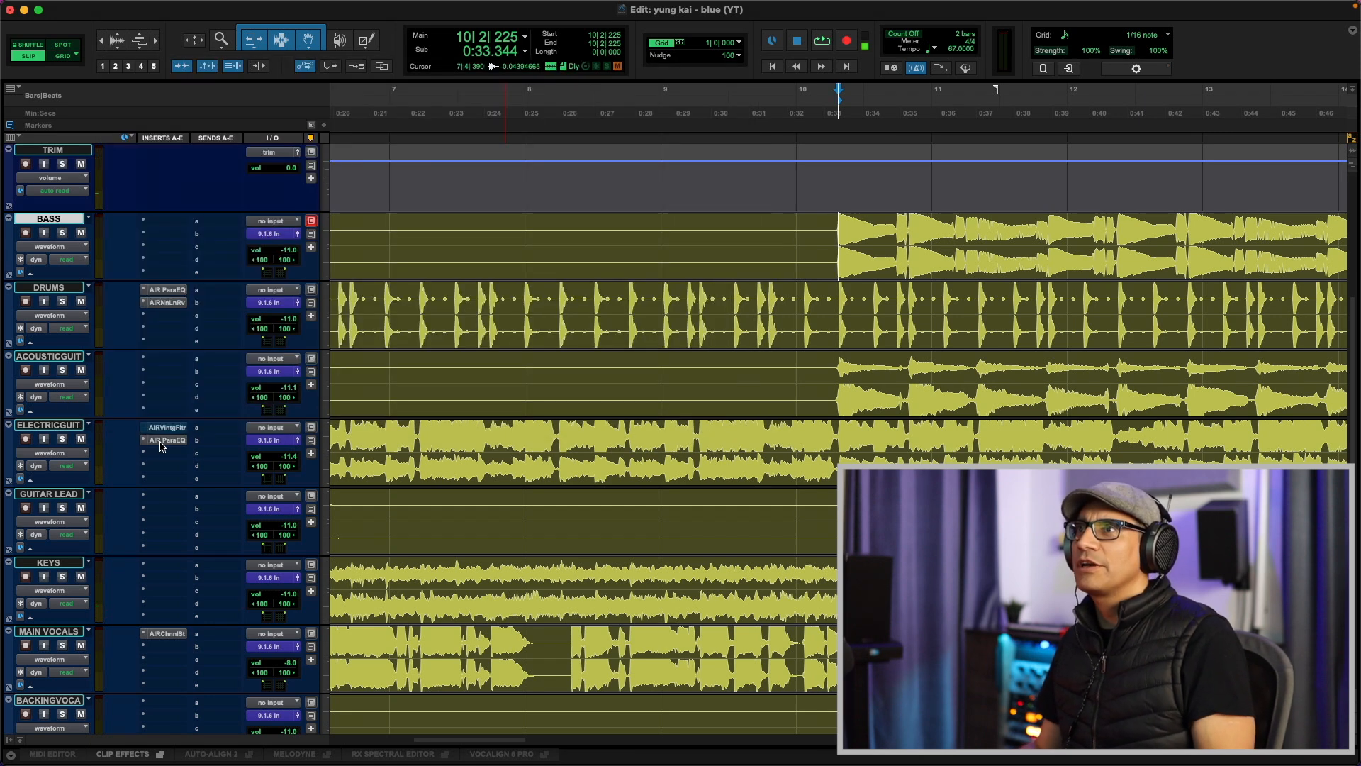
Switch to the browser and look through the AIR Creative FX Collection 2 delay and reverb plugins as far as AIR Delay Pro
{"action": "key", "text": "super+Tab"}
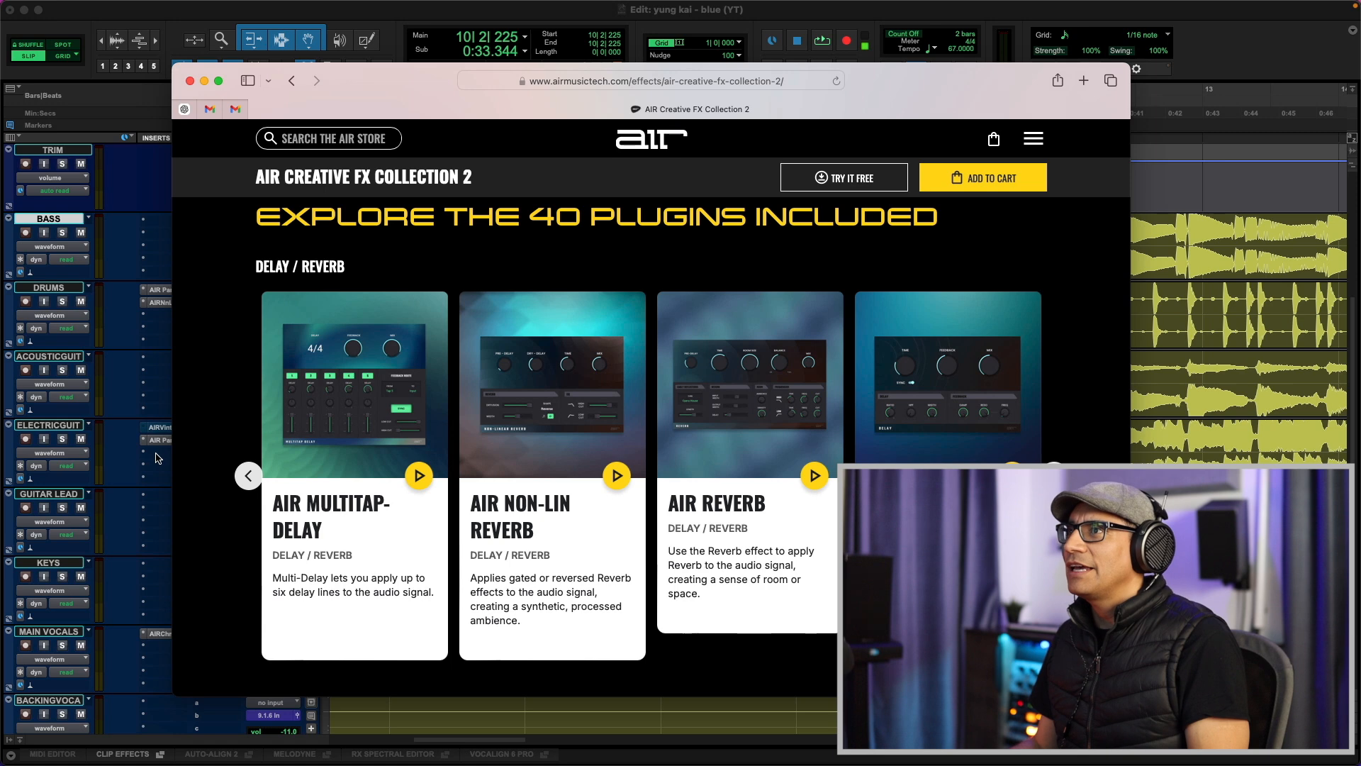
{"action": "left_click", "coordinate": [1054, 476]}
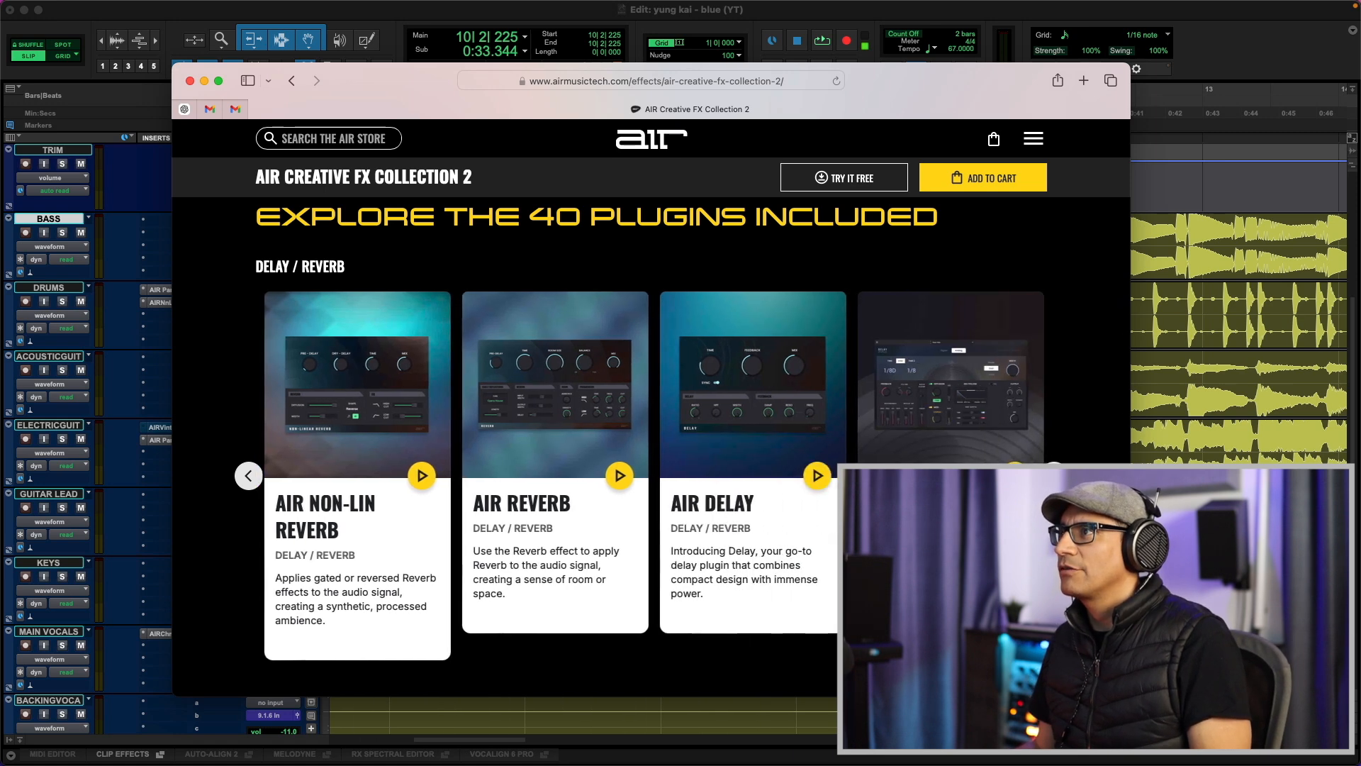
{"action": "left_click", "coordinate": [1054, 475]}
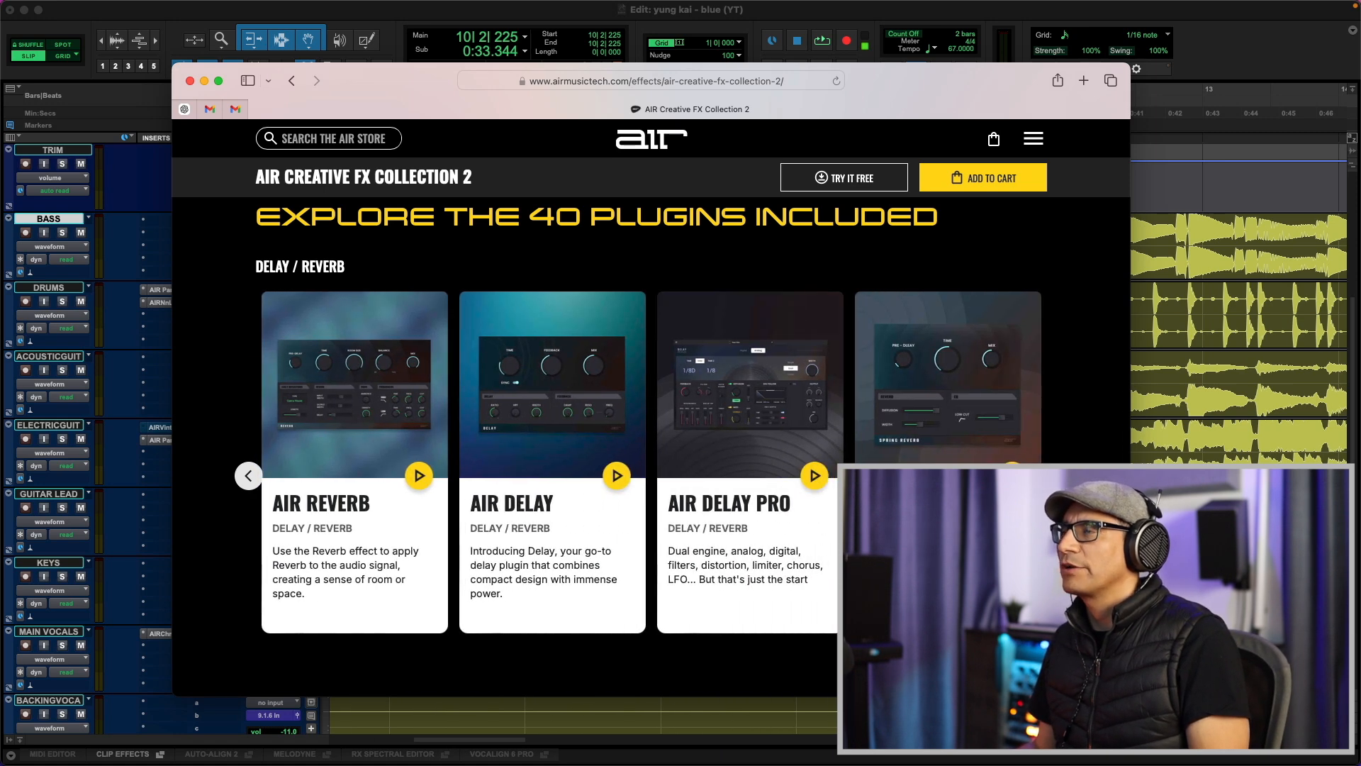
Switch back to Pro Tools and insert the stereo AIR Spring Reverb in the electric guitar track's third insert slot
{"action": "key", "text": "super+Tab"}
{"action": "left_click", "coordinate": [179, 457]}
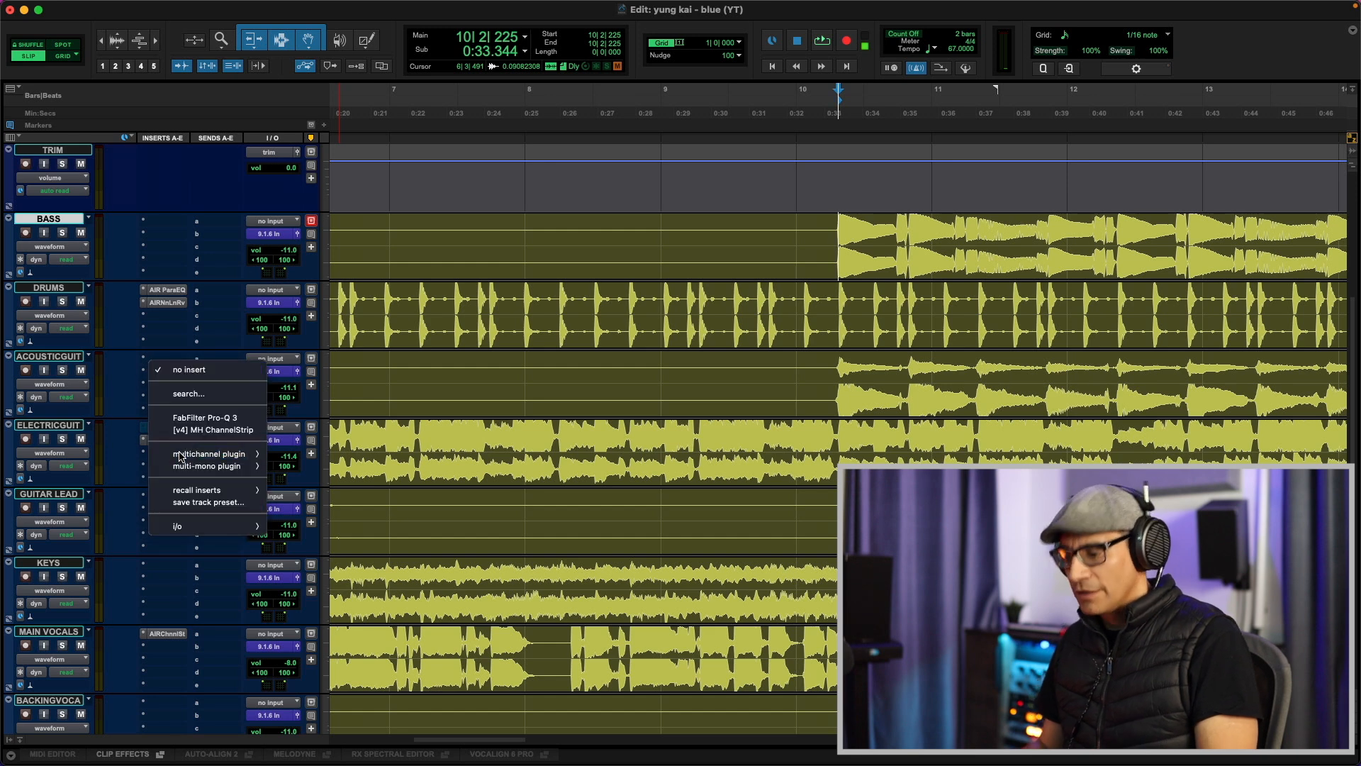
{"action": "type", "text": "air sp"}
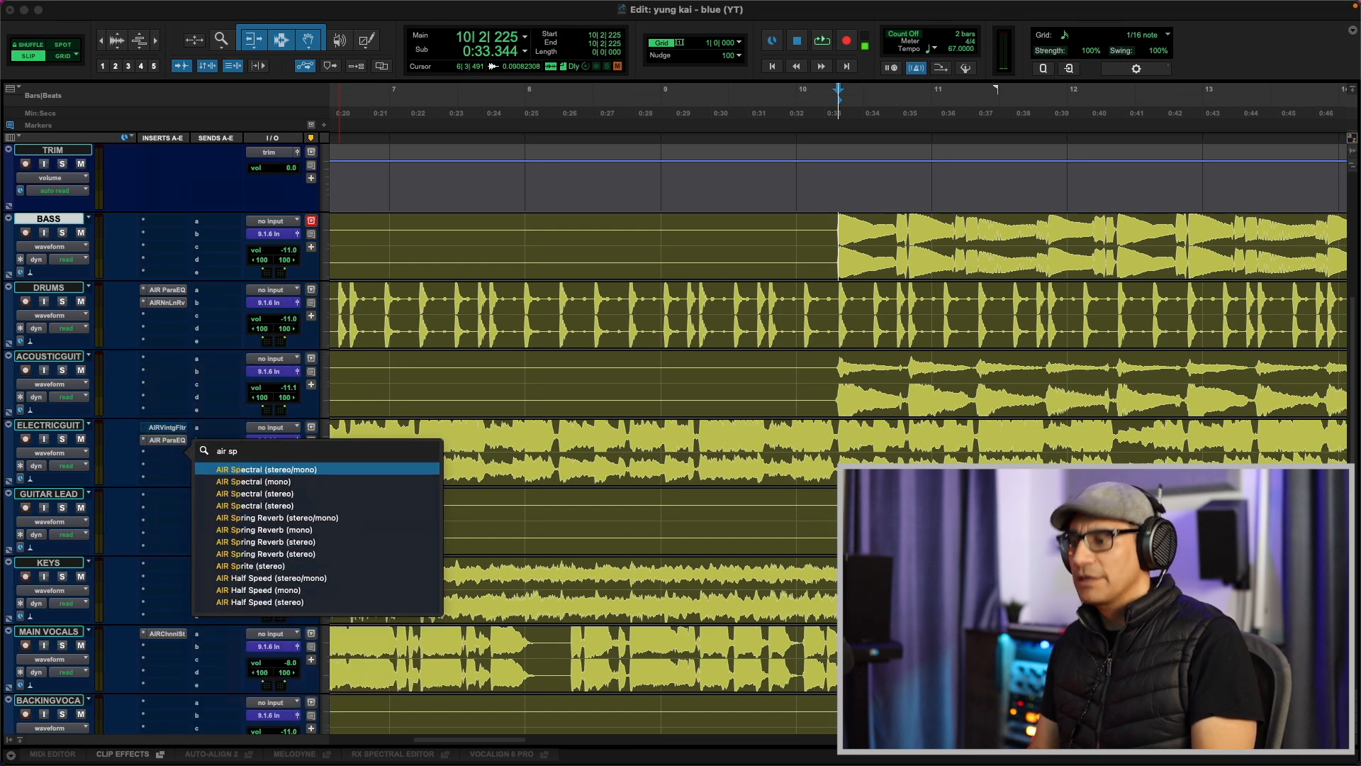
{"action": "type", "text": "ring"}
{"action": "key", "text": "Down"}
{"action": "key", "text": "Down"}
{"action": "key", "text": "Return"}
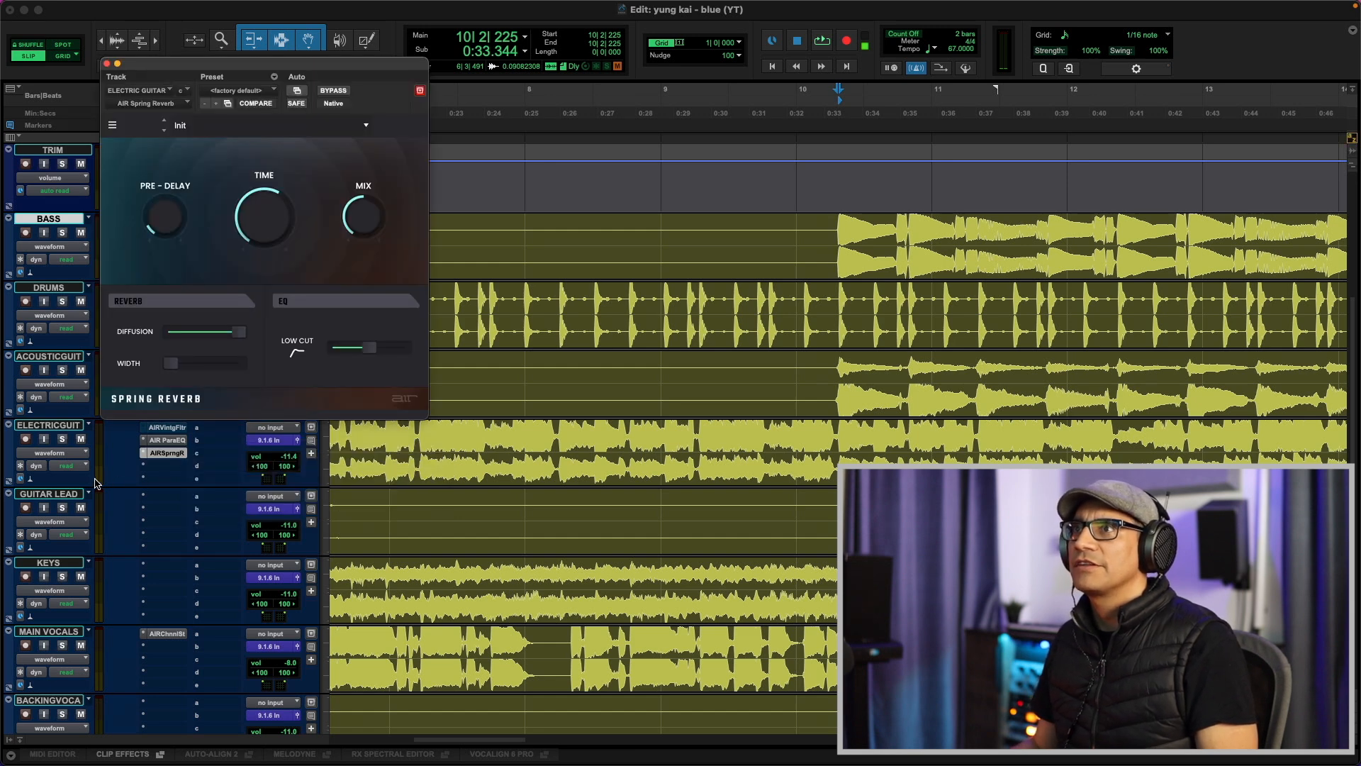
During playback, set the Spring Reverb's width to 100%, low cut to 293 Hz and mix to 0%, and shorten its time
{"action": "key", "text": "space"}
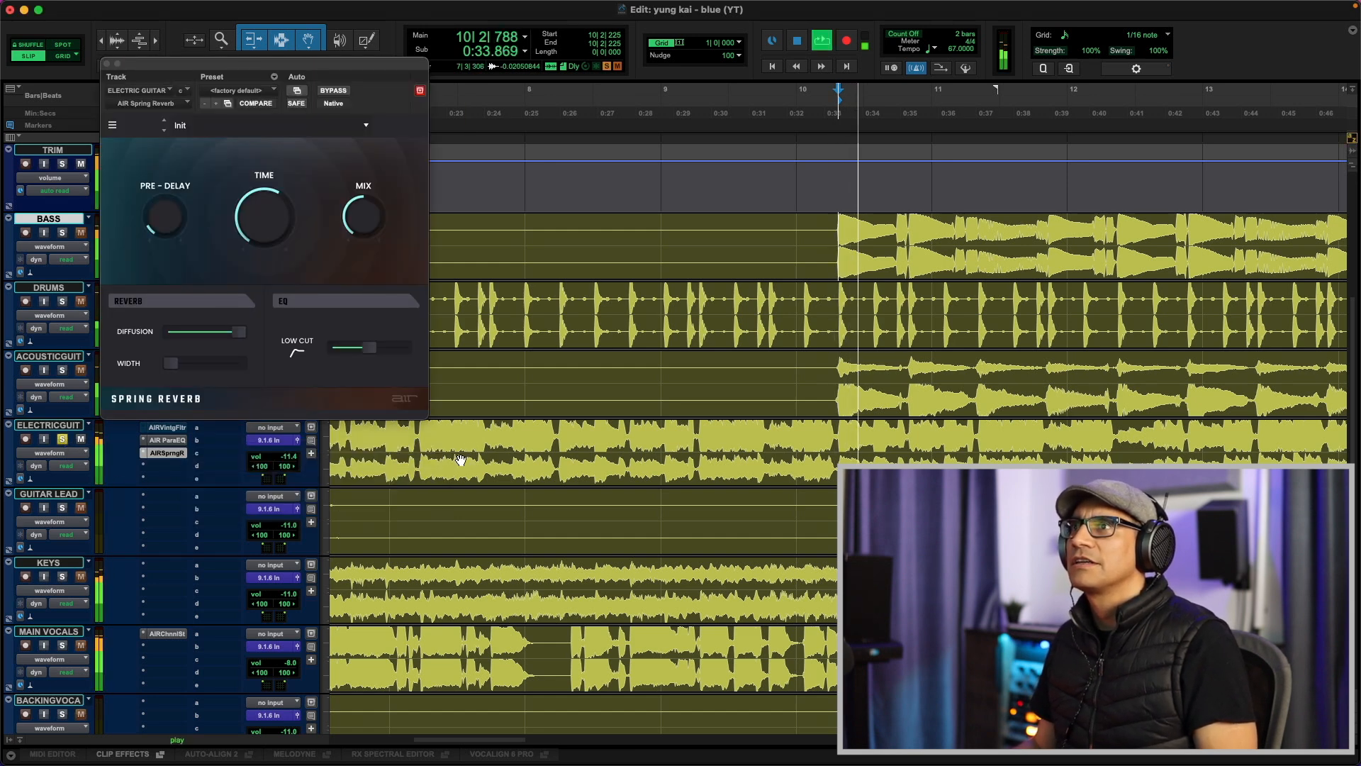
{"action": "mouse_move", "coordinate": [214, 370]}
{"action": "left_click_drag", "start_coordinate": [205, 363], "coordinate": [246, 365]}
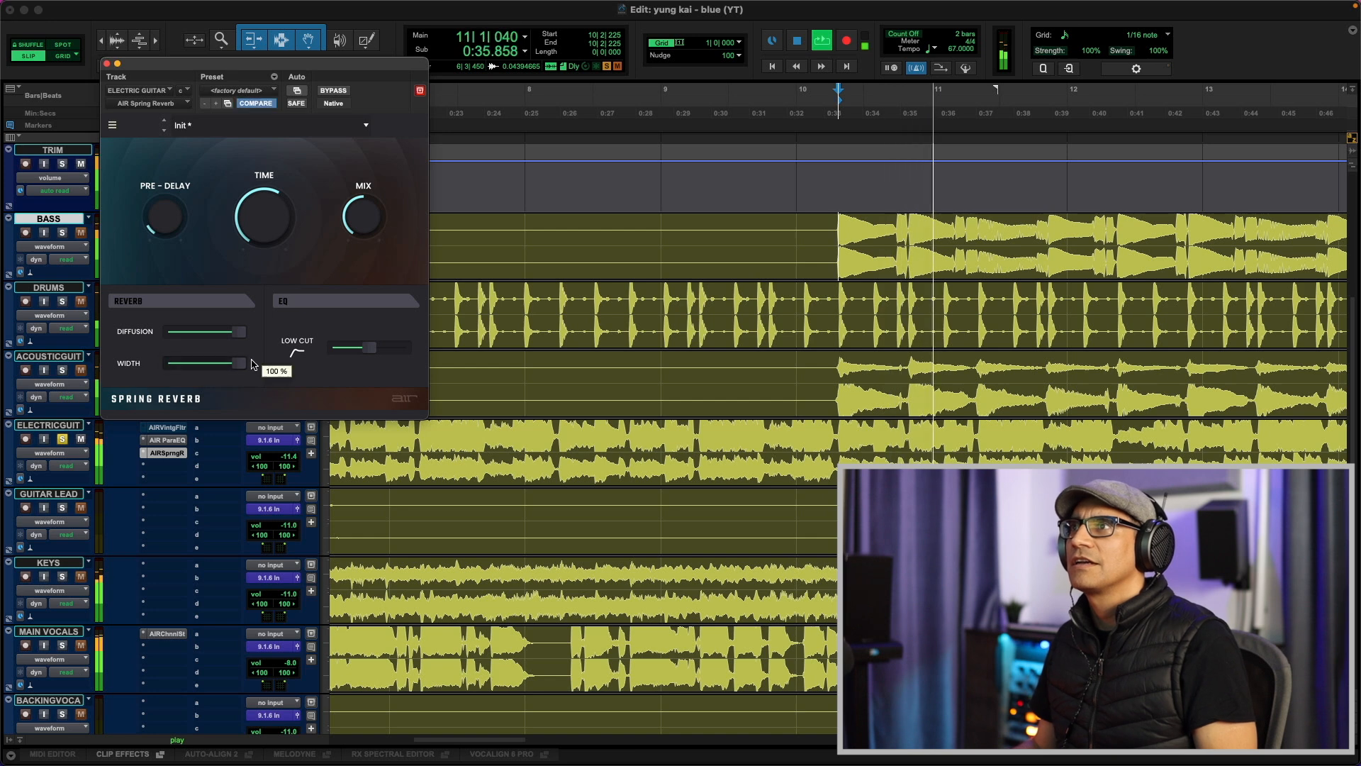
{"action": "mouse_move", "coordinate": [351, 349]}
{"action": "left_click_drag", "start_coordinate": [362, 349], "coordinate": [383, 350]}
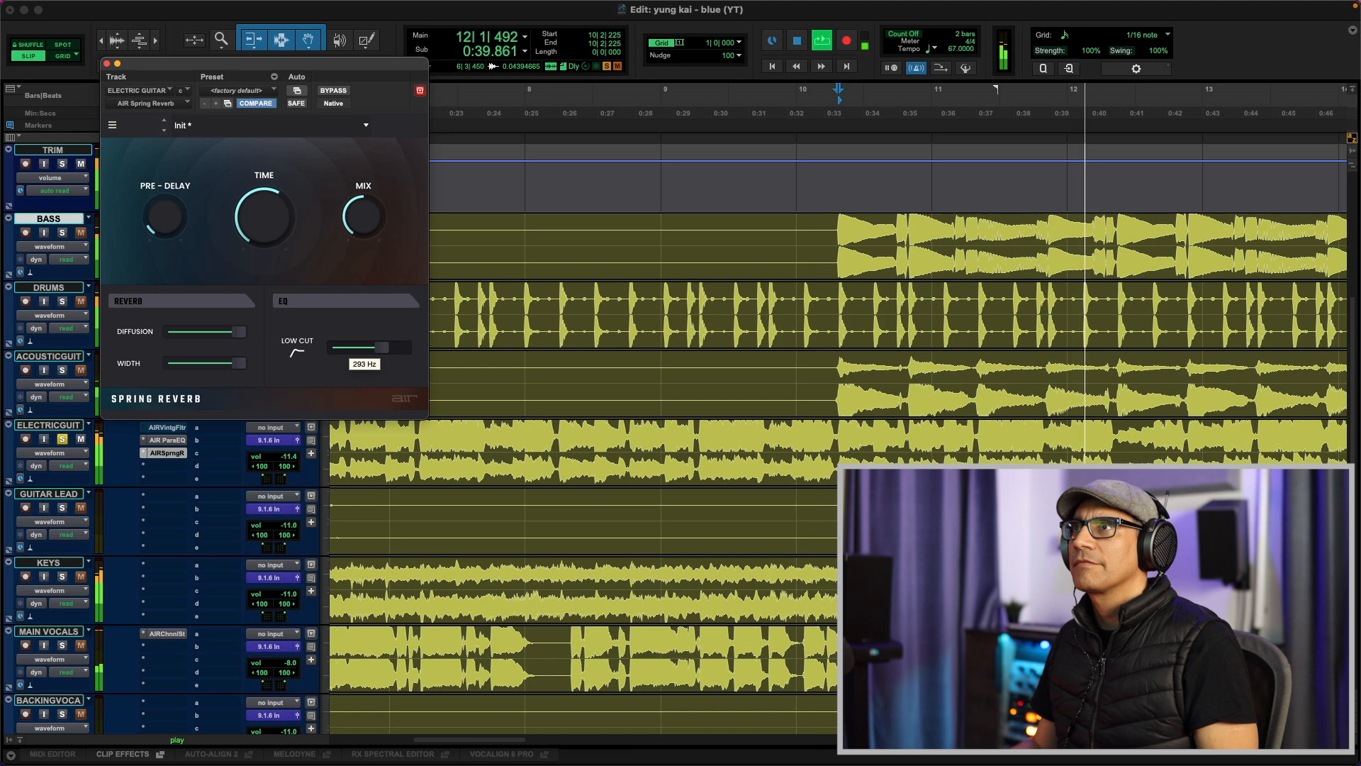
{"action": "left_click_drag", "start_coordinate": [287, 221], "coordinate": [286, 250]}
{"action": "left_click_drag", "start_coordinate": [363, 220], "coordinate": [363, 248]}
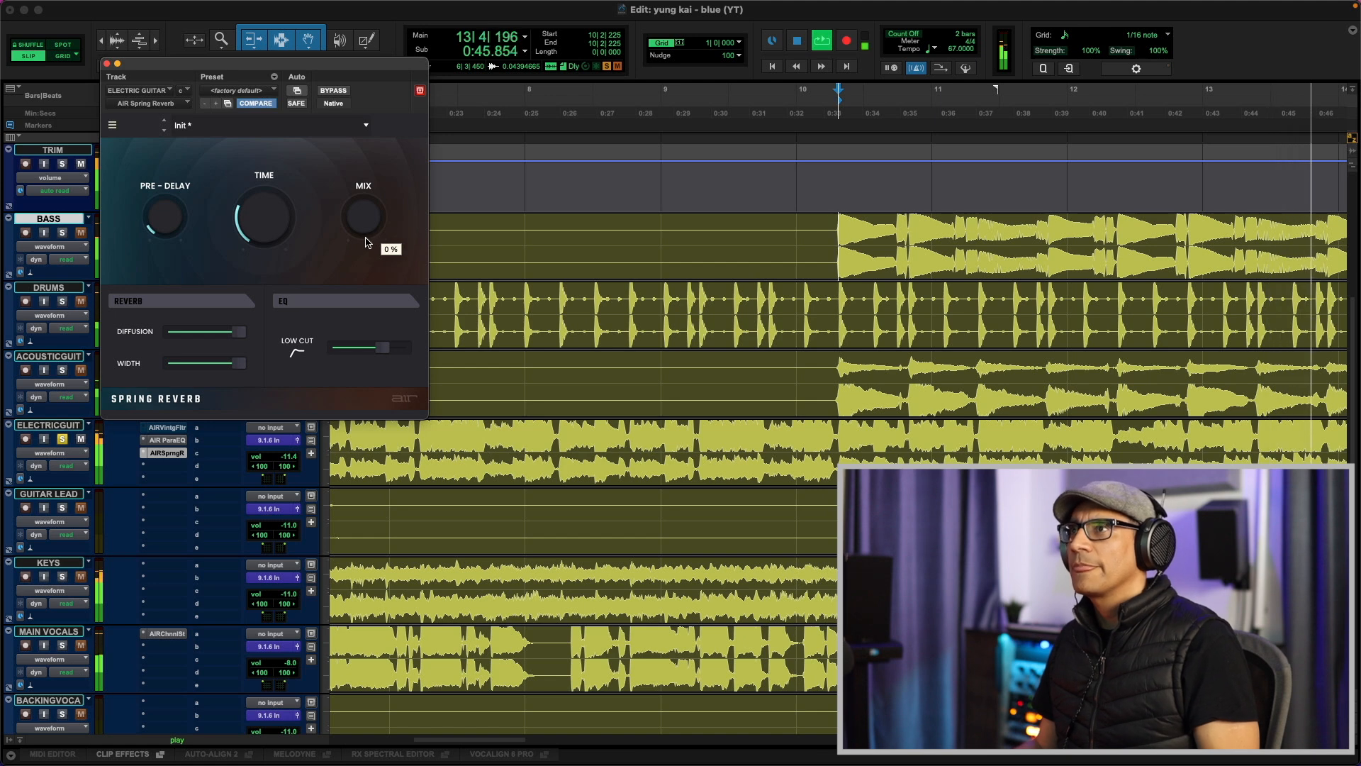
{"action": "key", "text": "space"}
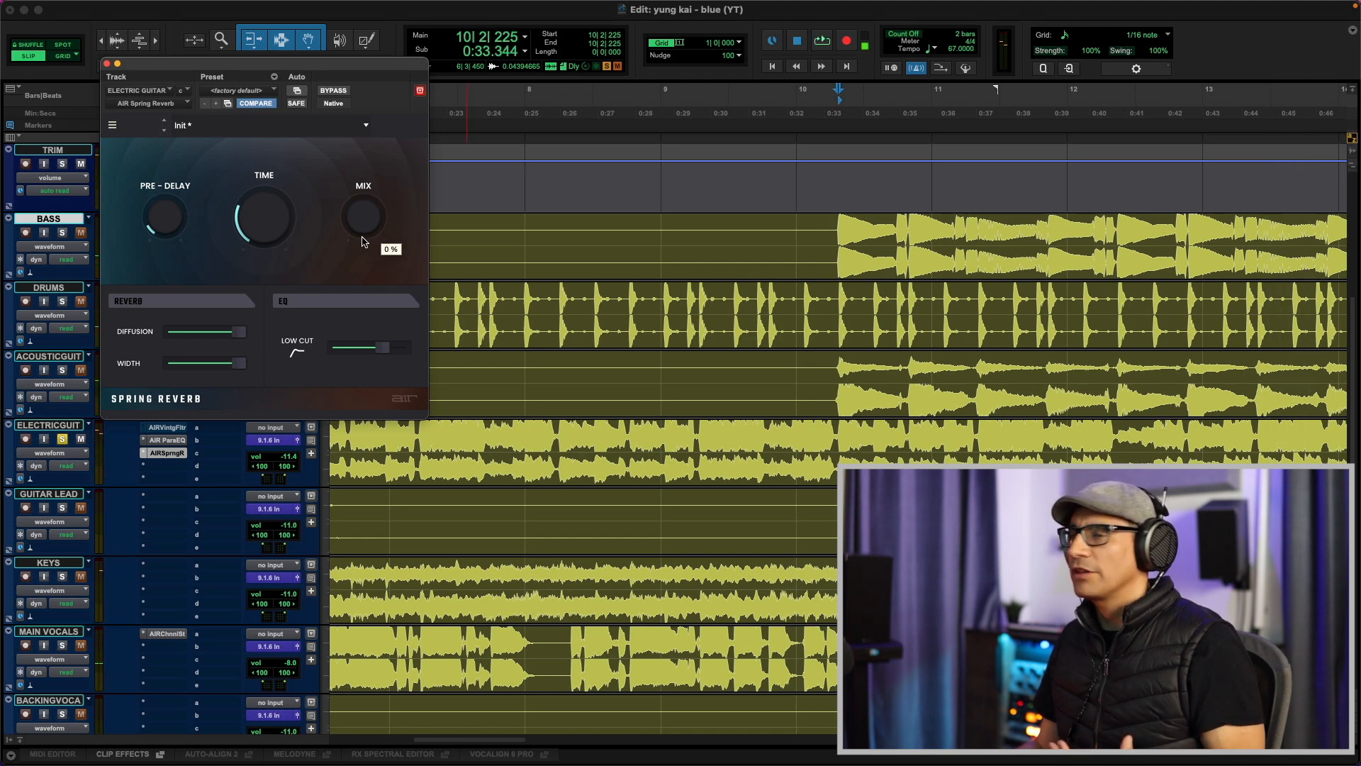
Switch to the browser and look back through the delay and reverb plugins as far as AIR Diff Delay
{"action": "key", "text": "super+Tab"}
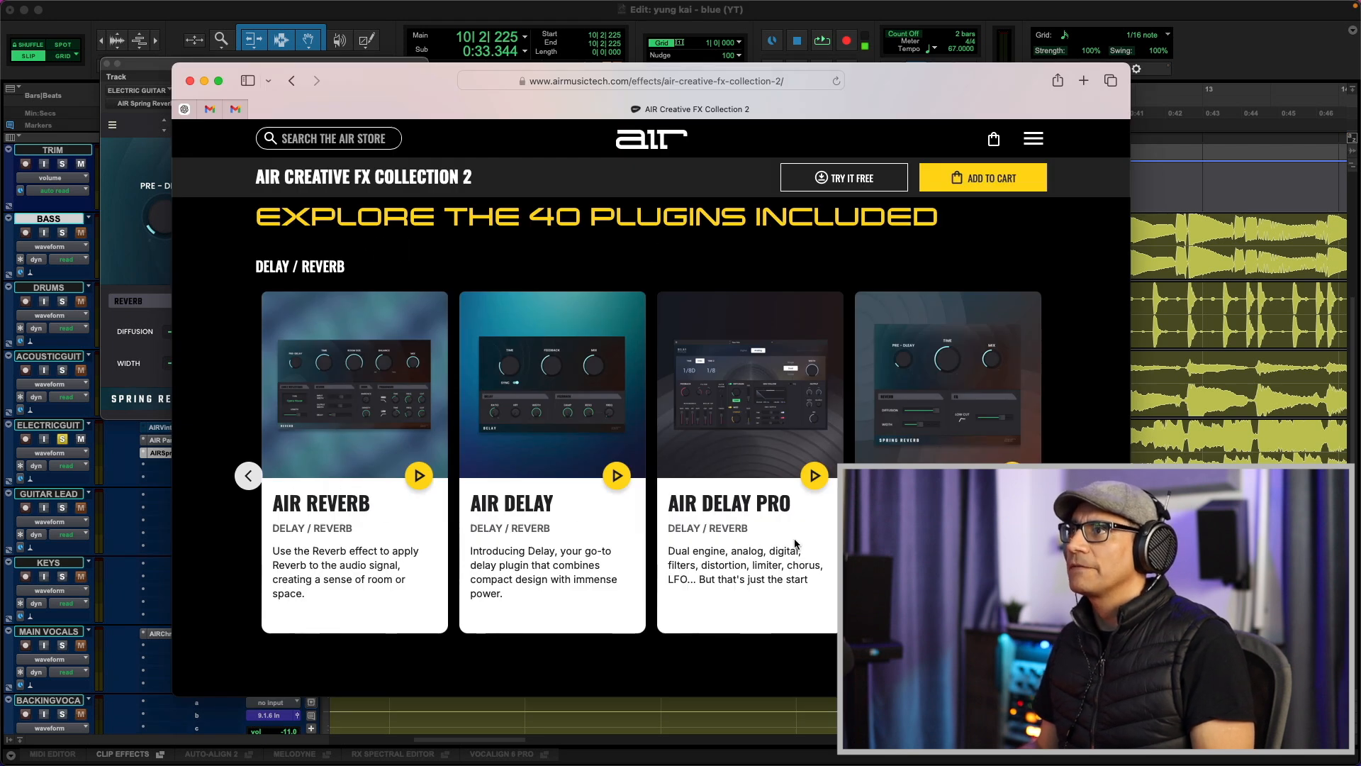
{"action": "left_click", "coordinate": [247, 476]}
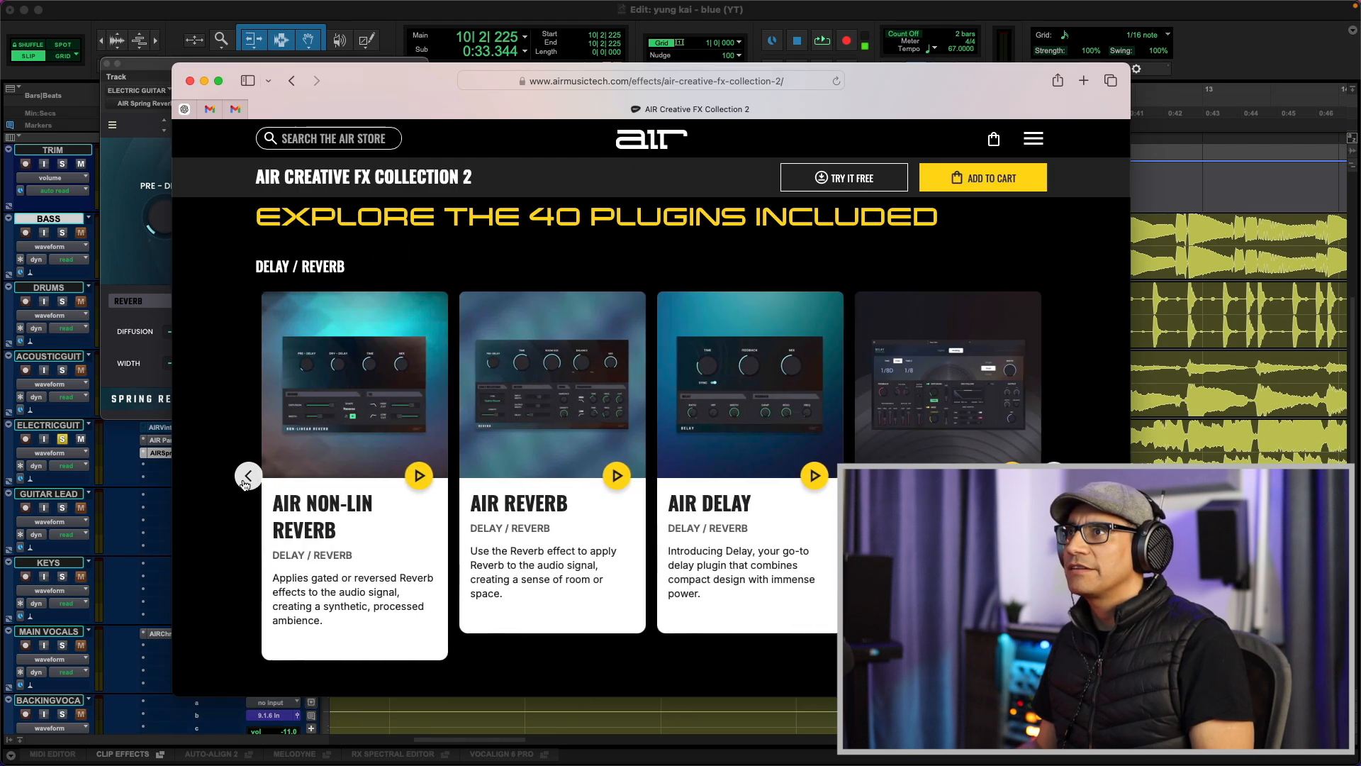
{"action": "left_click", "coordinate": [248, 475]}
{"action": "left_click", "coordinate": [248, 476]}
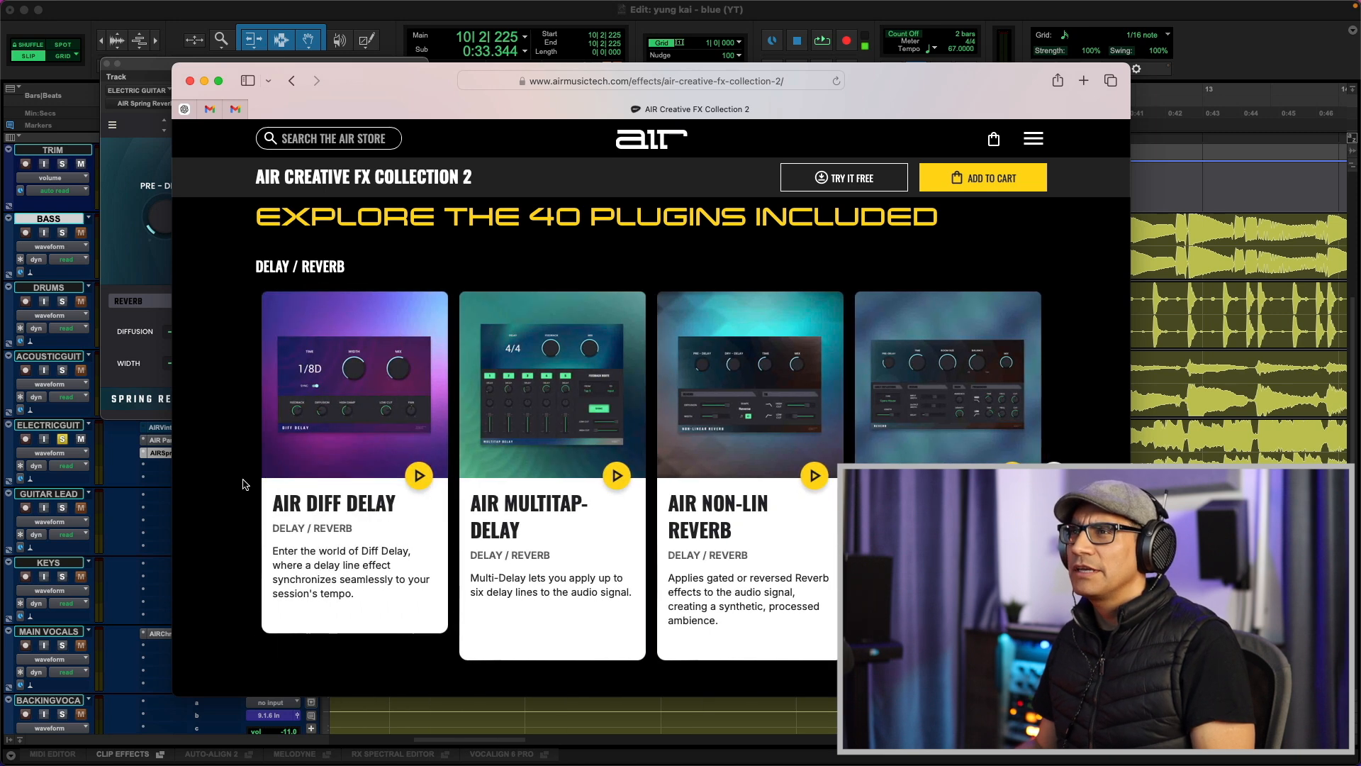
Switch back to Pro Tools and replace the electric guitar's Spring Reverb with the stereo AIR Diff Delay
{"action": "key", "text": "super+Tab"}
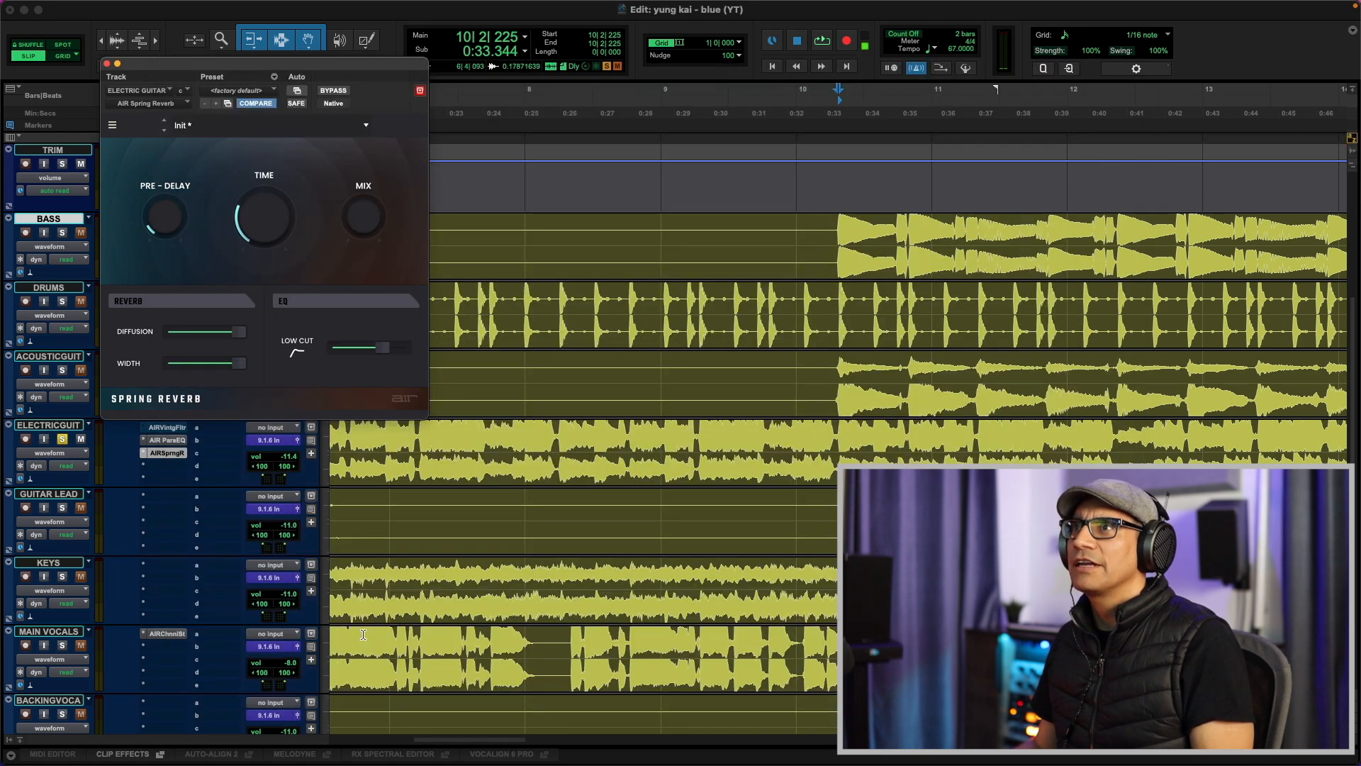
{"action": "left_click", "coordinate": [157, 104]}
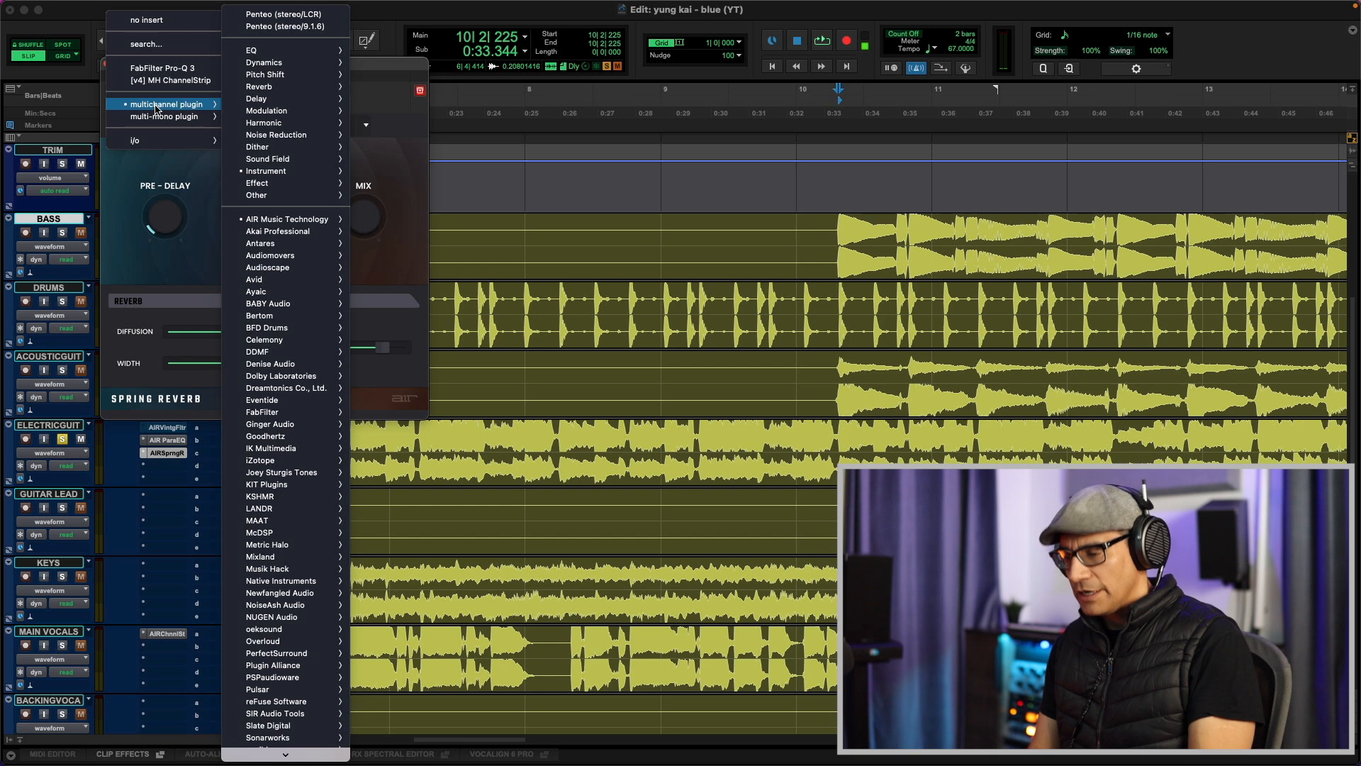
{"action": "type", "text": "air diff"}
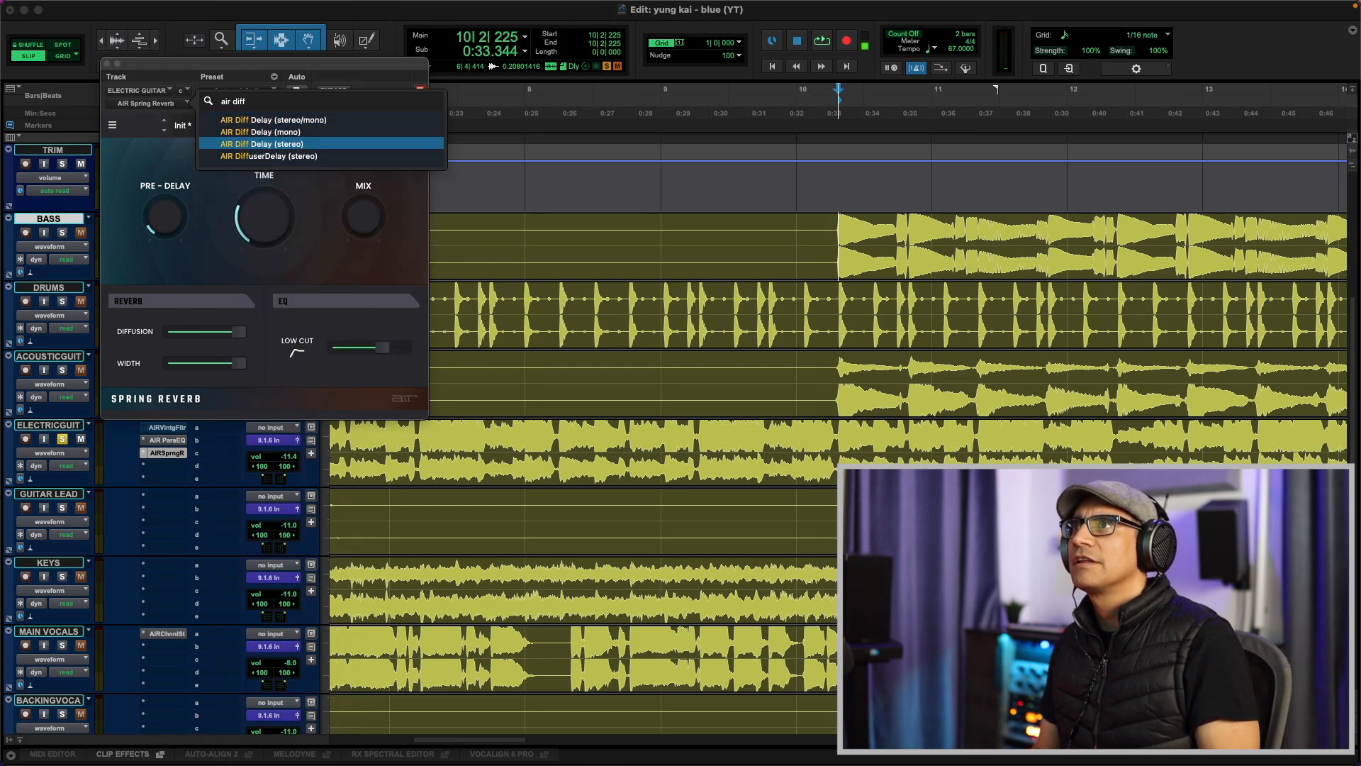
{"action": "key", "text": "Down"}
{"action": "key", "text": "Down"}
{"action": "key", "text": "Return"}
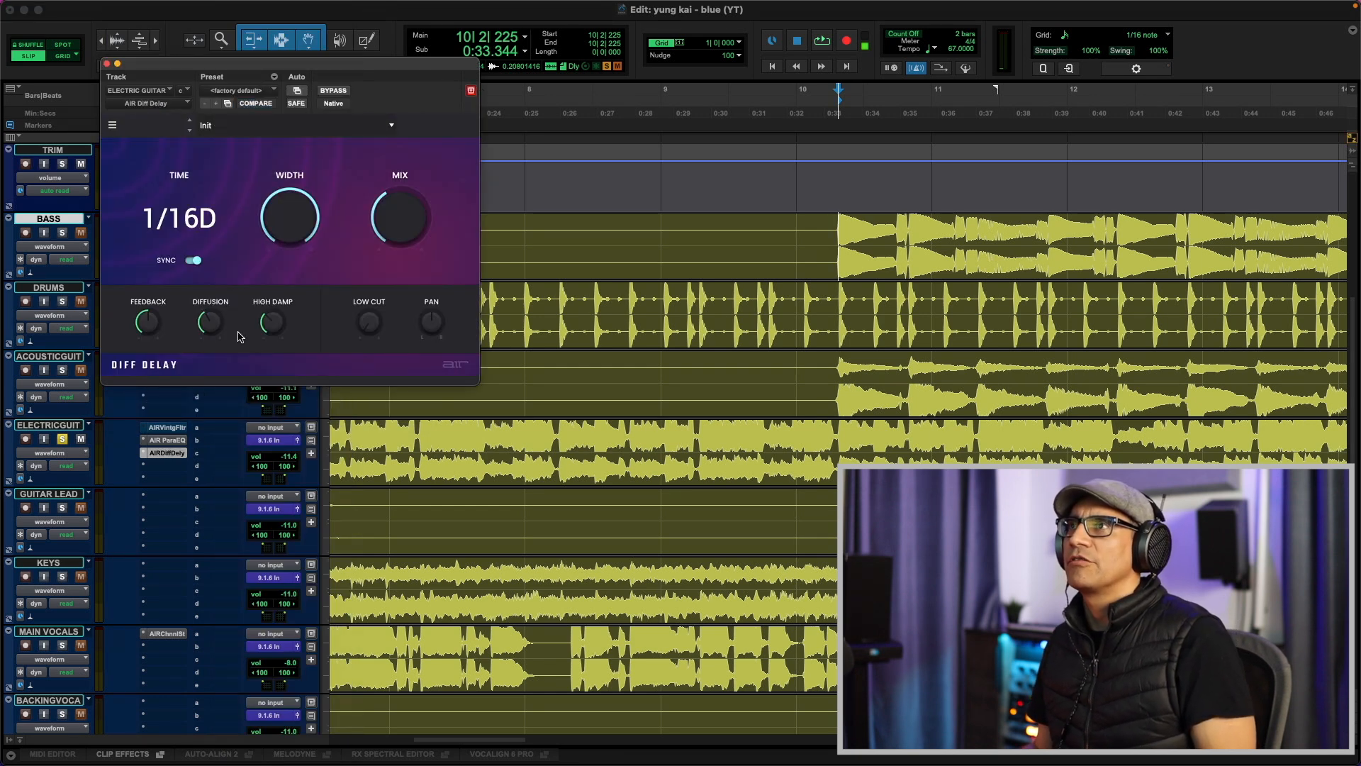
Turn off the Diff Delay's tempo sync and raise its mix to 100%
{"action": "left_click", "coordinate": [179, 218]}
{"action": "left_click", "coordinate": [180, 218]}
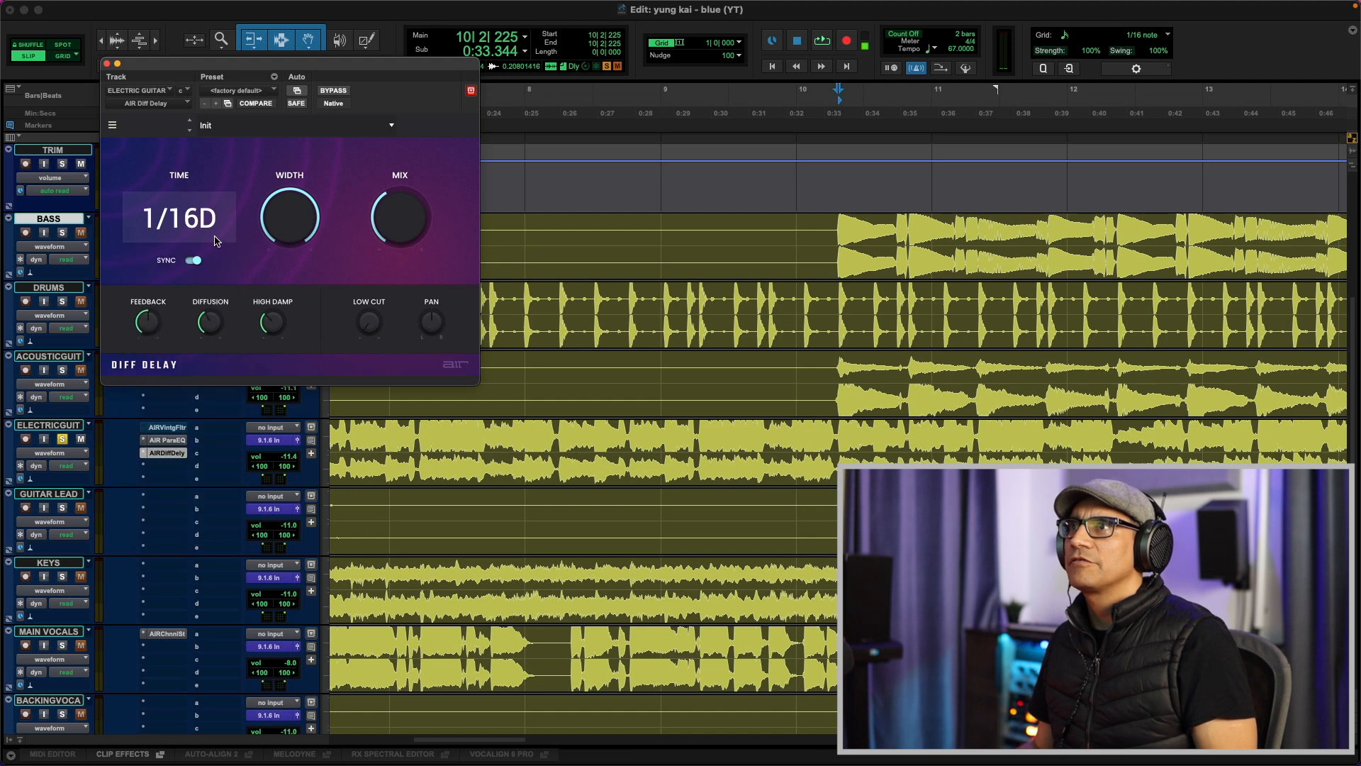
{"action": "left_click", "coordinate": [192, 261]}
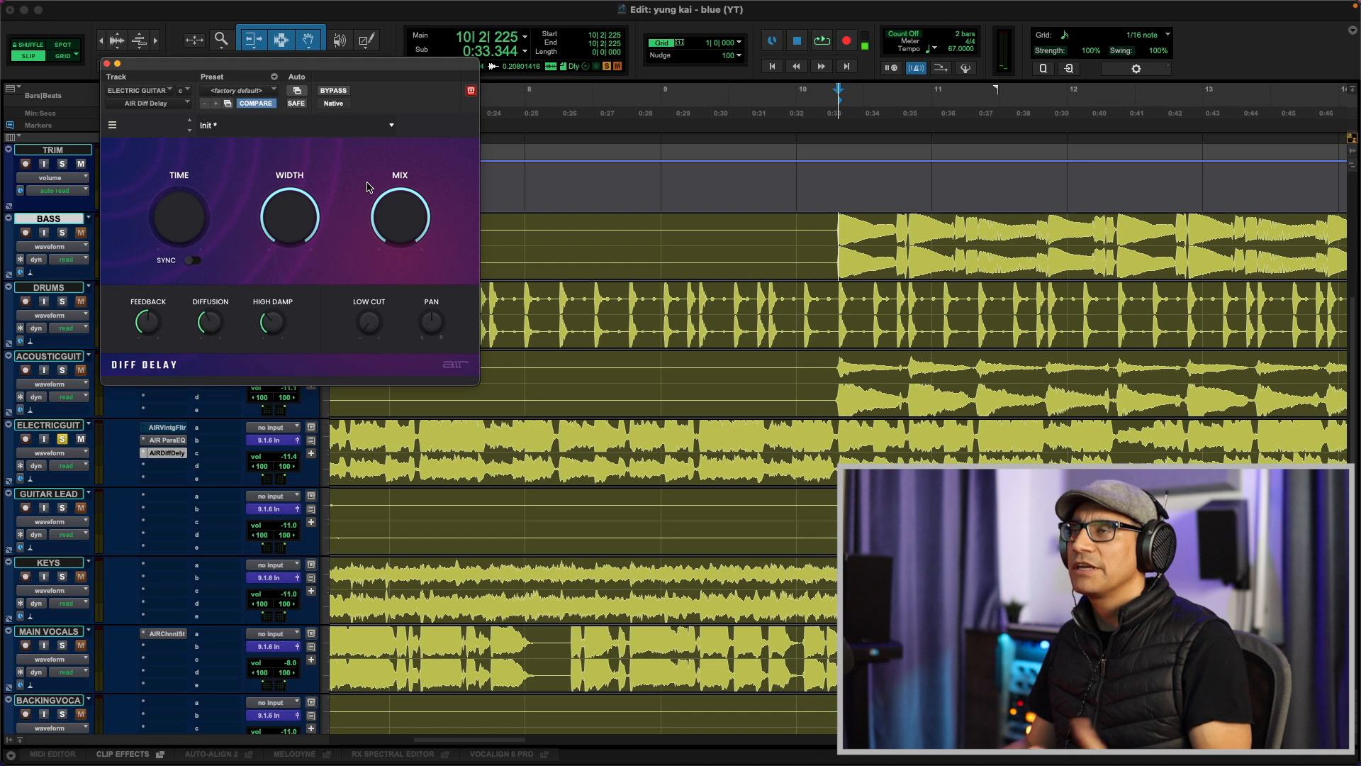
During playback, raise the Diff Delay's diffusion to maximum and set feedback to 58% and high damp to 48%
{"action": "key", "text": "space"}
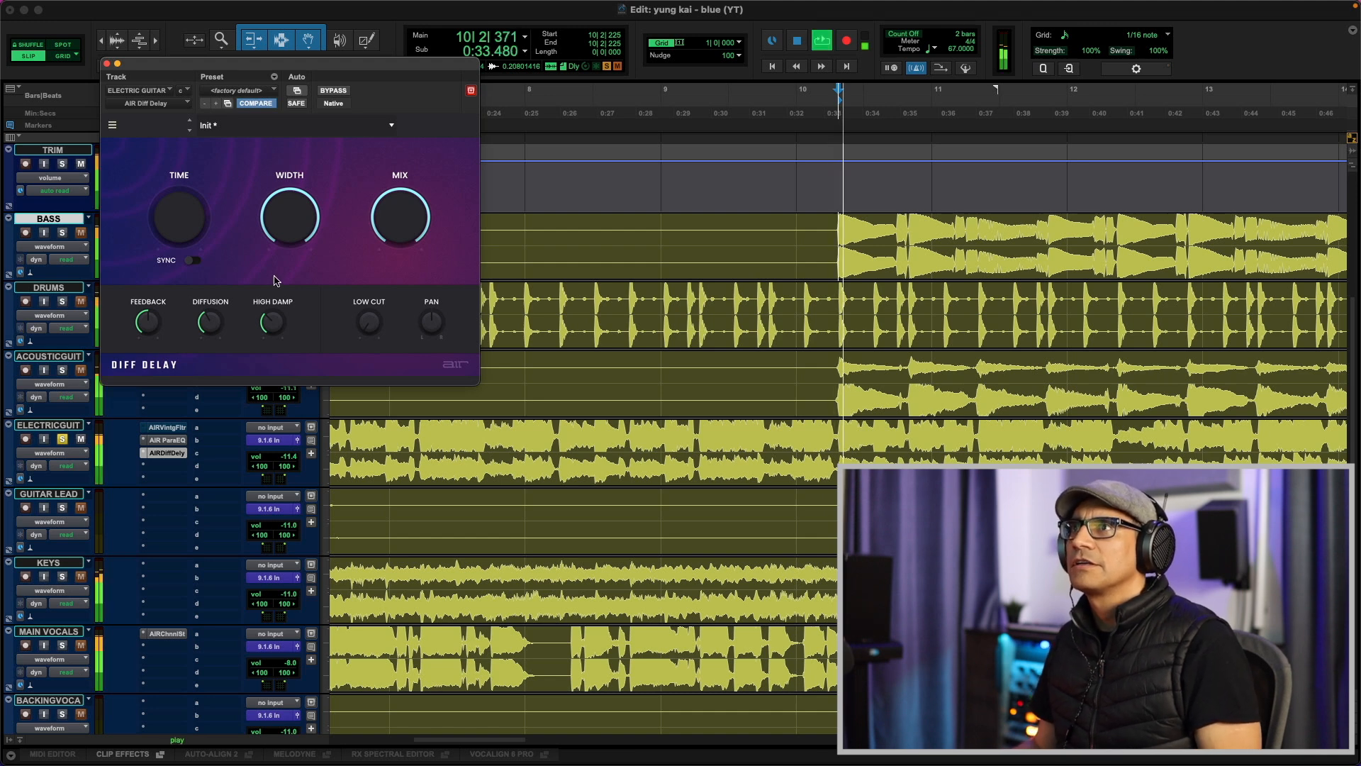
{"action": "left_click_drag", "start_coordinate": [210, 323], "coordinate": [211, 262]}
{"action": "left_click_drag", "start_coordinate": [148, 322], "coordinate": [149, 279]}
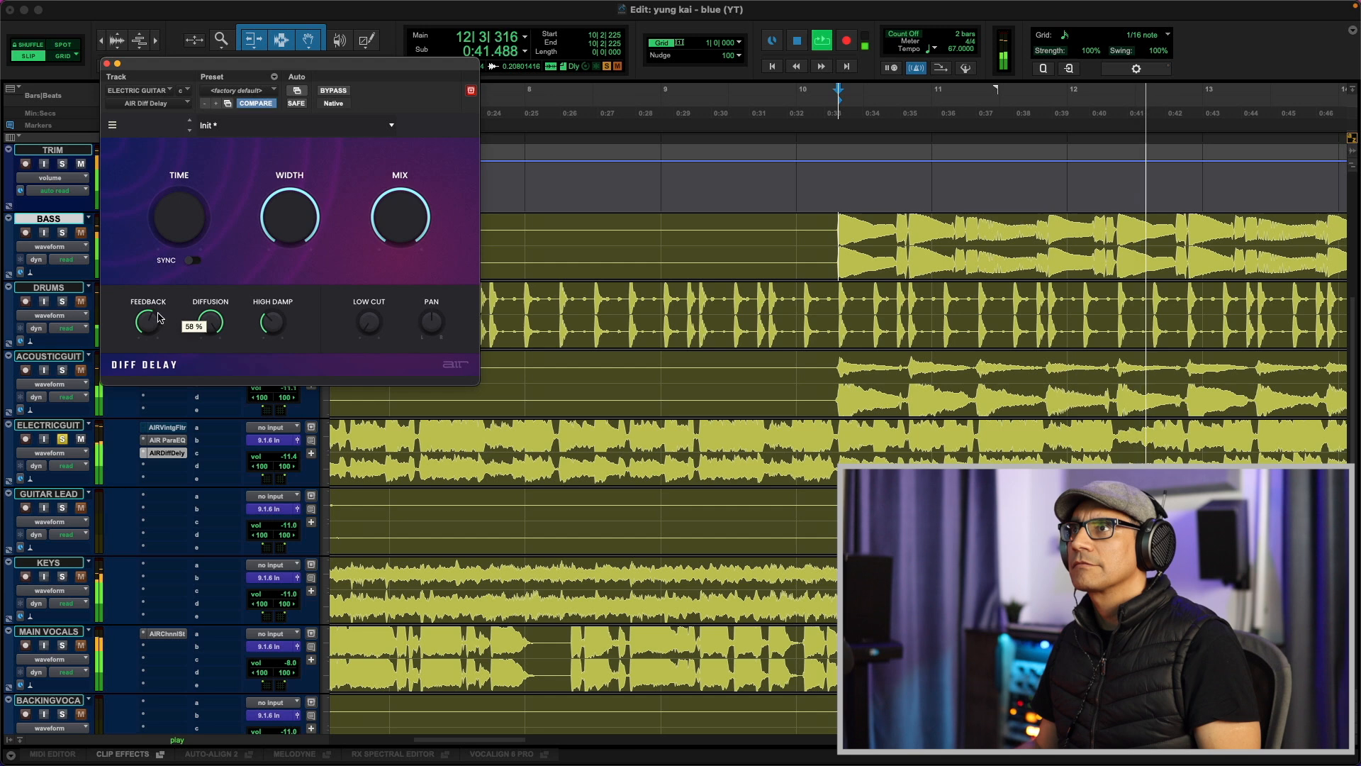
{"action": "left_click_drag", "start_coordinate": [273, 323], "coordinate": [273, 248]}
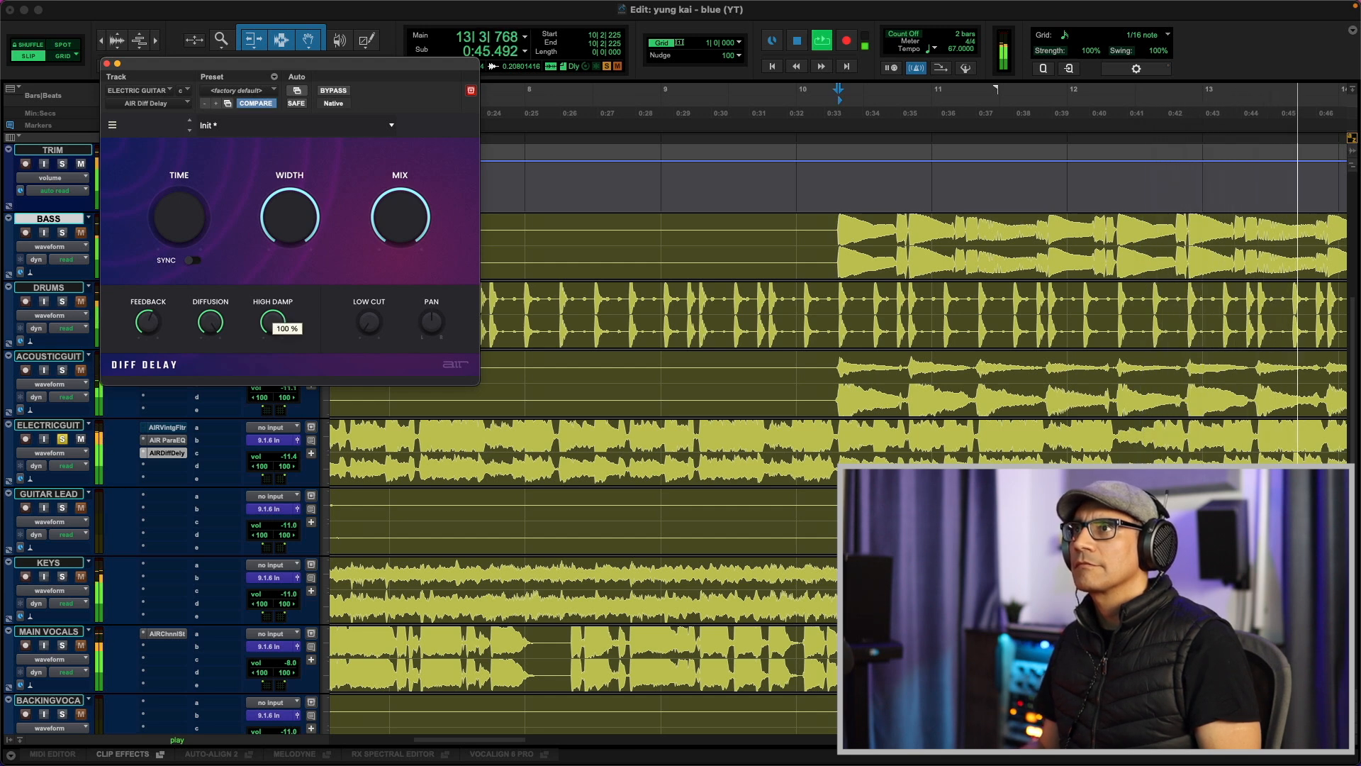
{"action": "left_click_drag", "start_coordinate": [273, 248], "coordinate": [273, 291]}
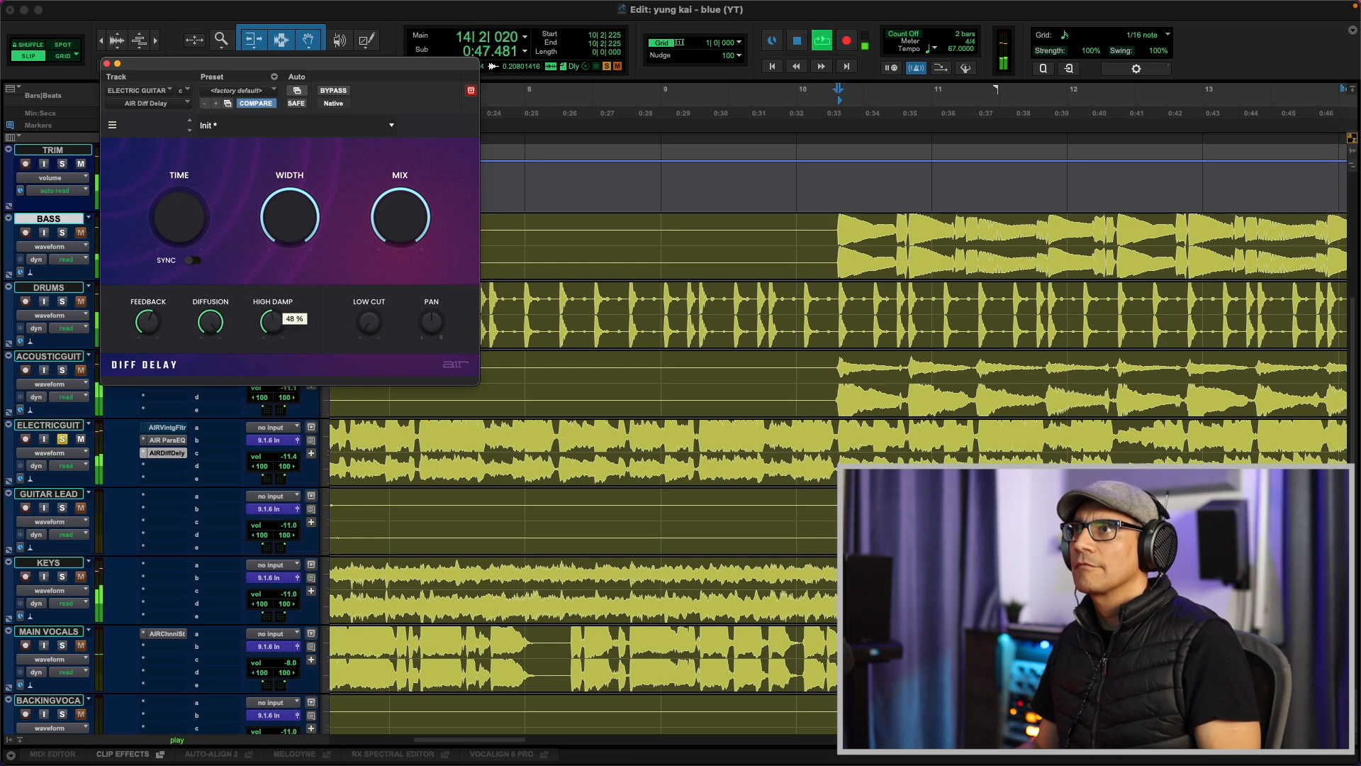
Audition different Diff Delay mix levels, including 0%, with the electric guitar and main vocals soloed
{"action": "key", "text": "space"}
{"action": "key", "text": "space"}
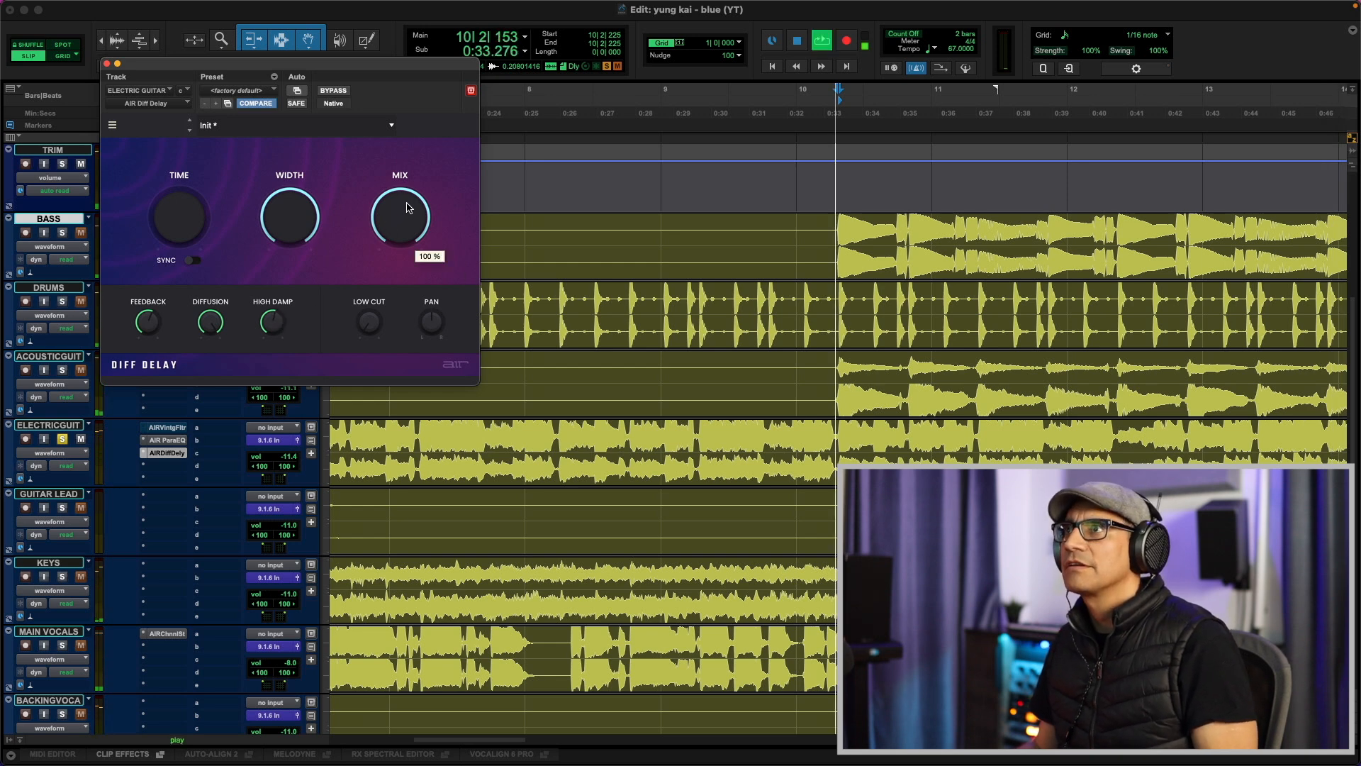
{"action": "left_click_drag", "start_coordinate": [407, 211], "coordinate": [407, 241]}
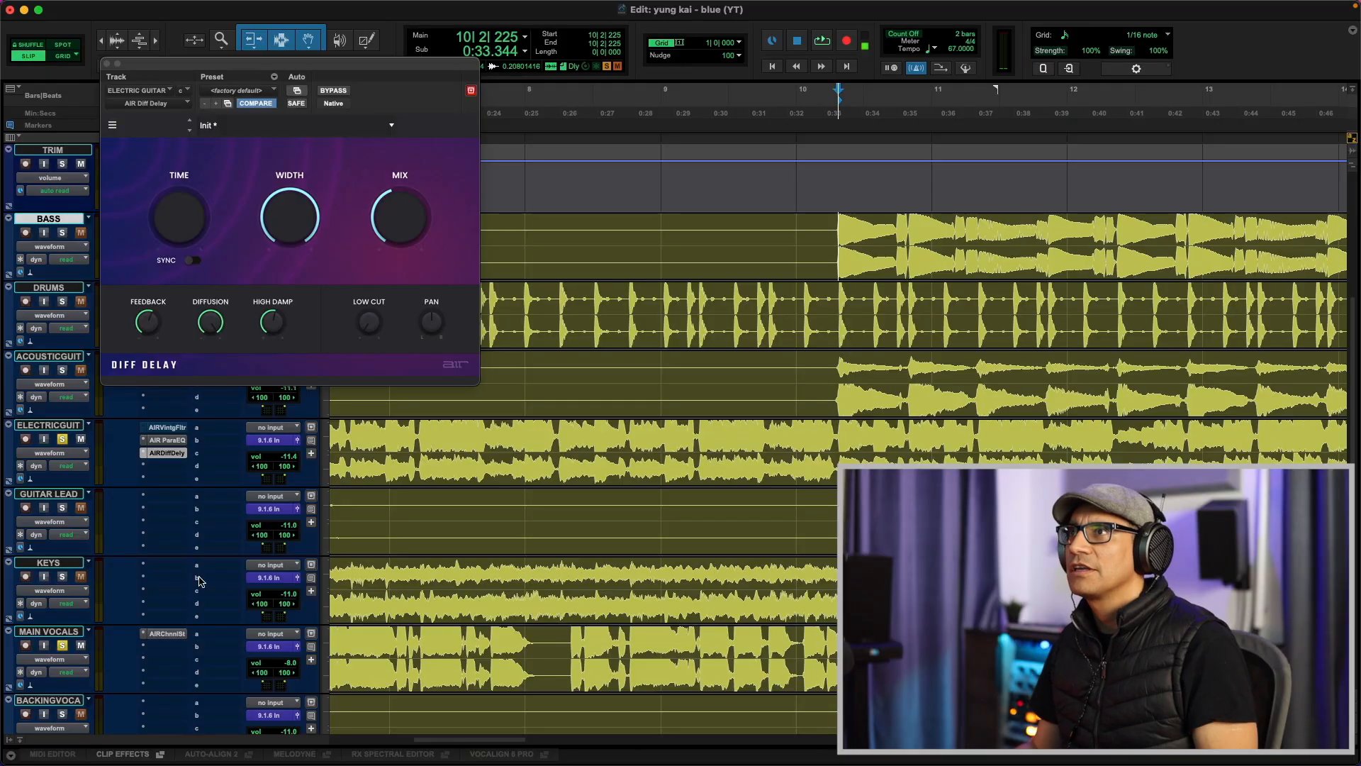
{"action": "key", "text": "space"}
{"action": "left_click_drag", "start_coordinate": [401, 222], "coordinate": [412, 186]}
{"action": "key", "text": "space"}
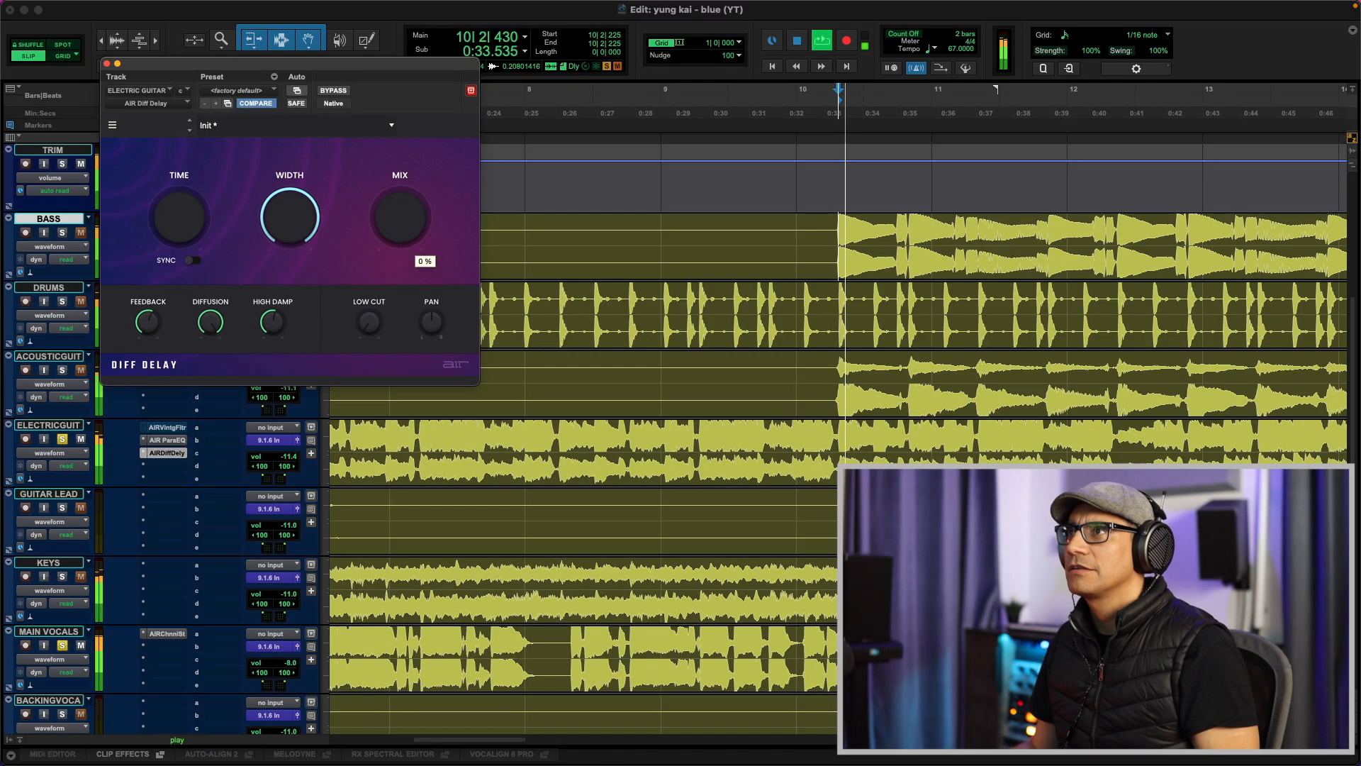
{"action": "left_click_drag", "start_coordinate": [400, 217], "coordinate": [401, 173]}
{"action": "key", "text": "space"}
Clear the solos, lower the Diff Delay's mix to 22% in the full mix and close the plugin window
{"action": "left_click", "coordinate": [62, 439], "text": "alt"}
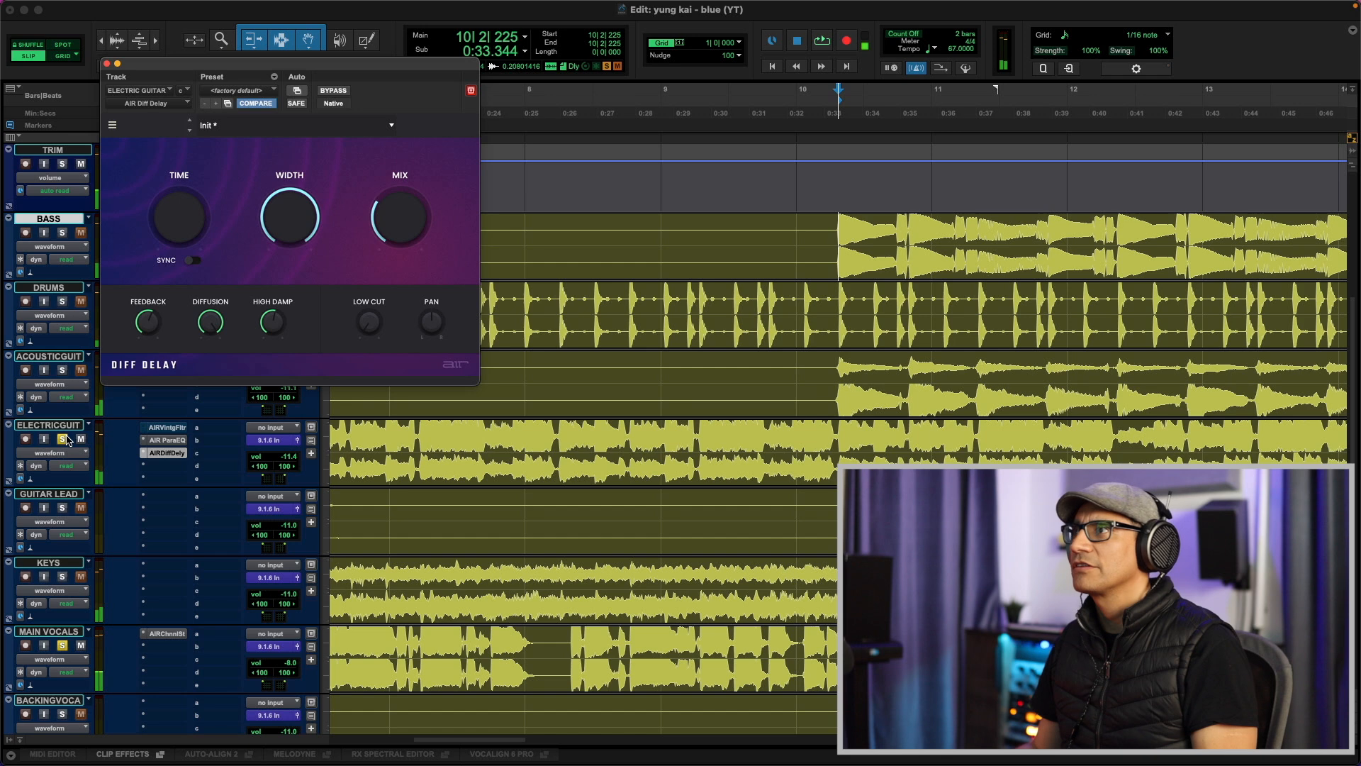
{"action": "key", "text": "space"}
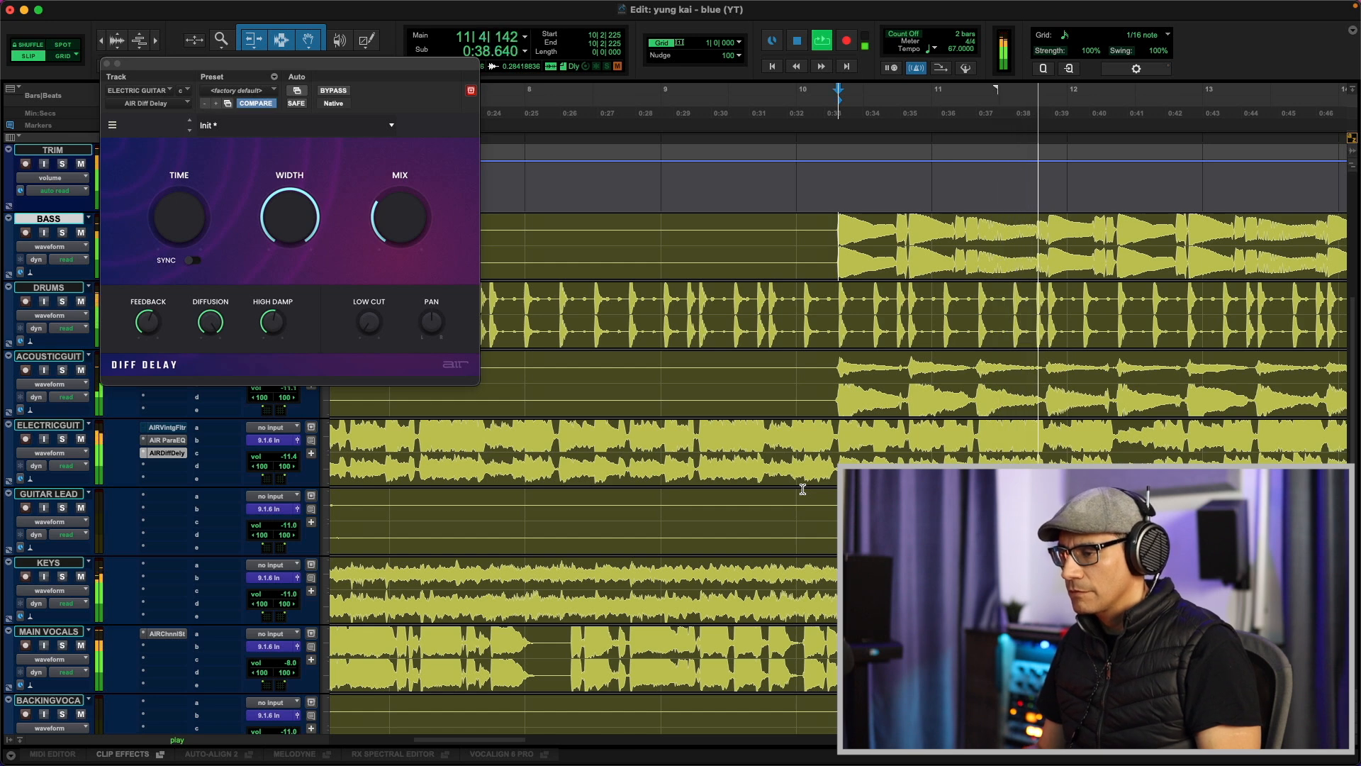
{"action": "key", "text": "space"}
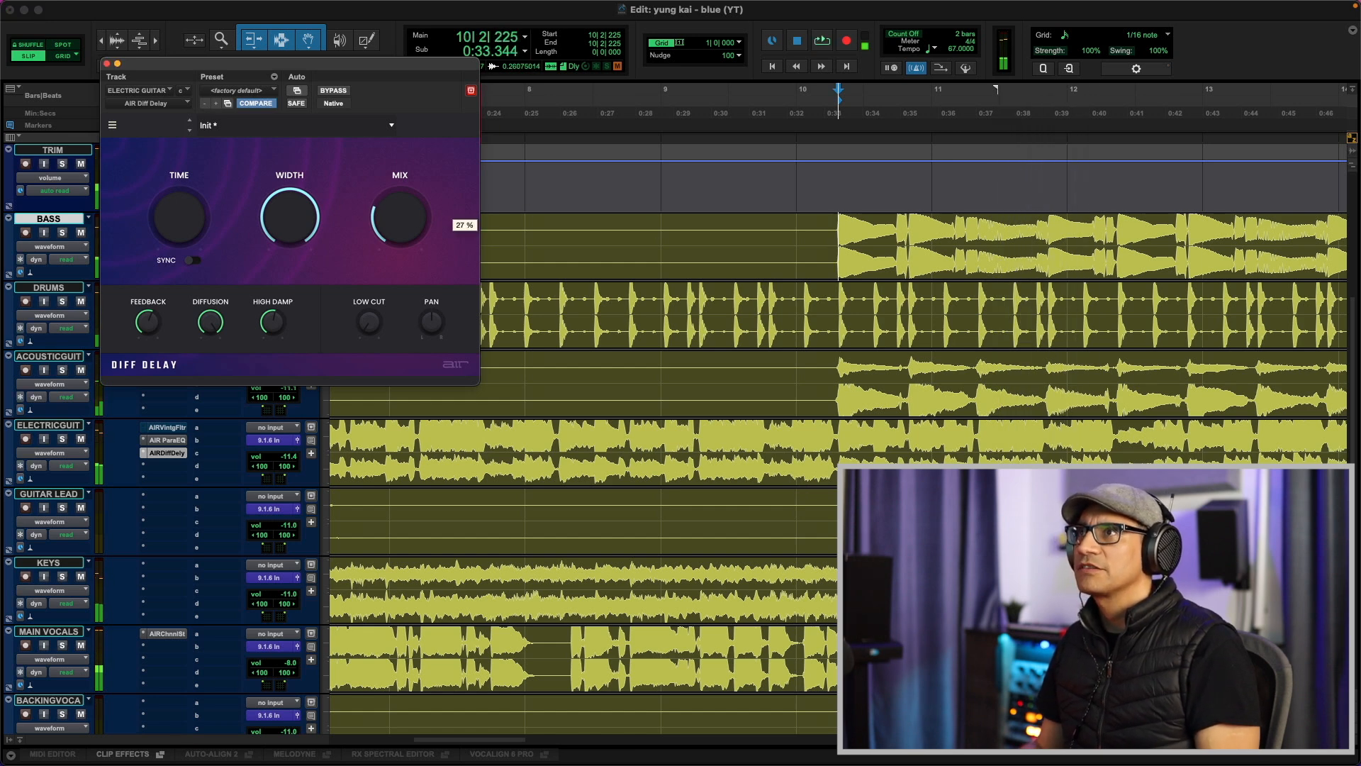
{"action": "key", "text": "space"}
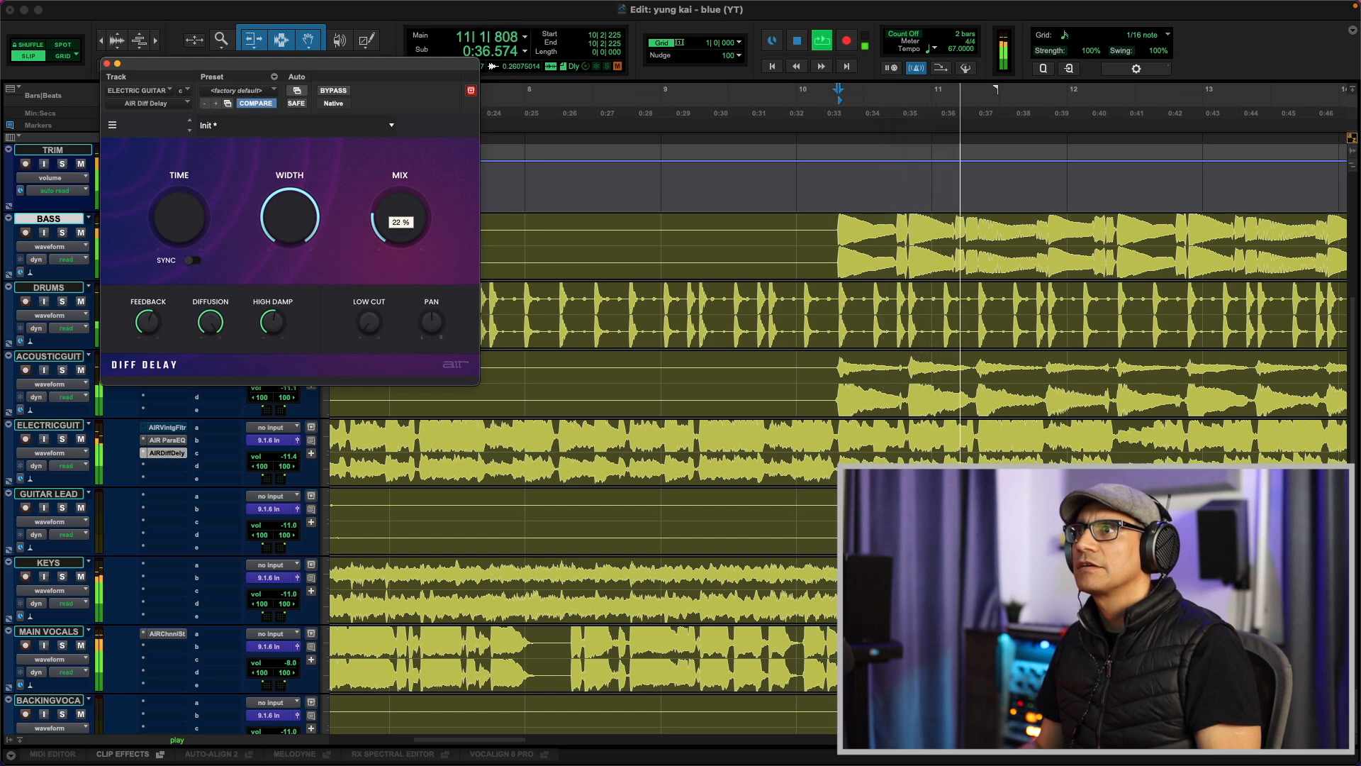
{"action": "key", "text": "super+w"}
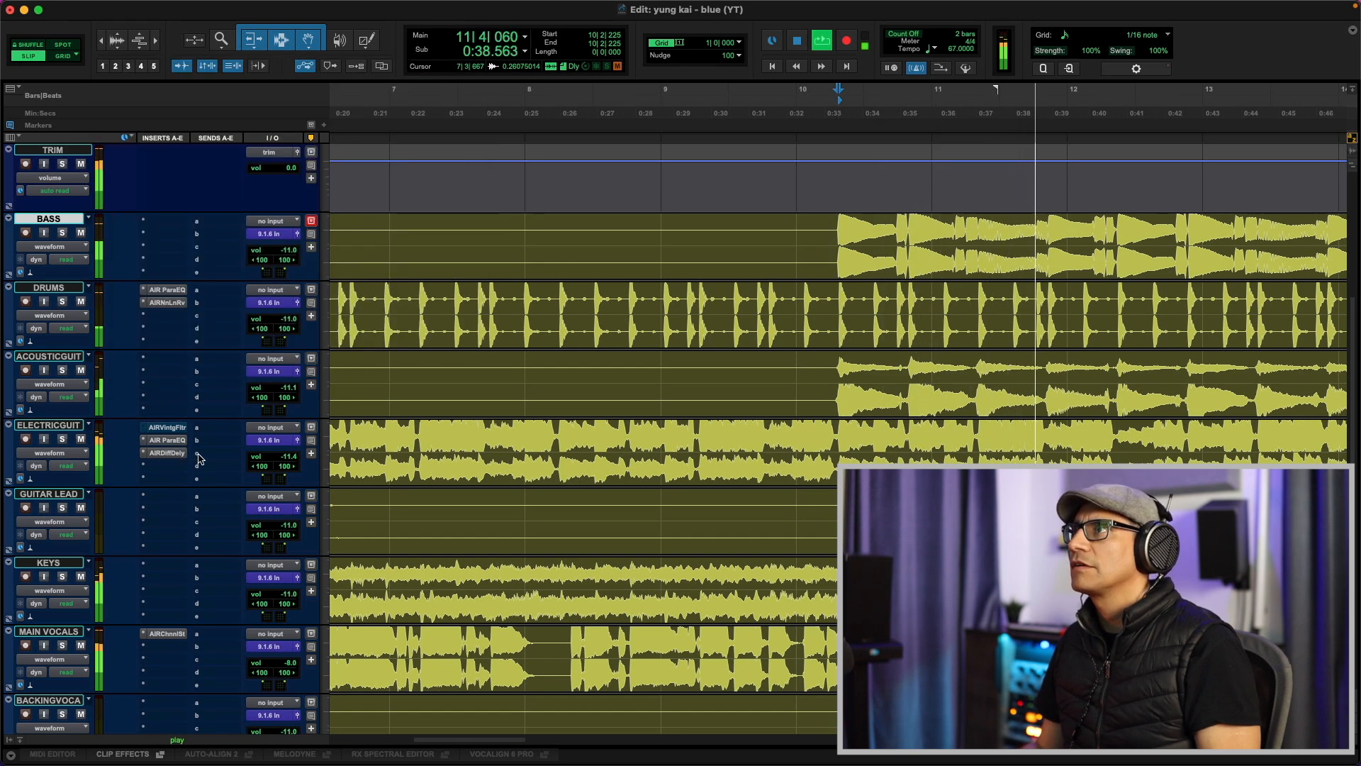
{"action": "key", "text": "space"}
Solo the bass track and play it back on its own
{"action": "key", "text": "shift+s"}
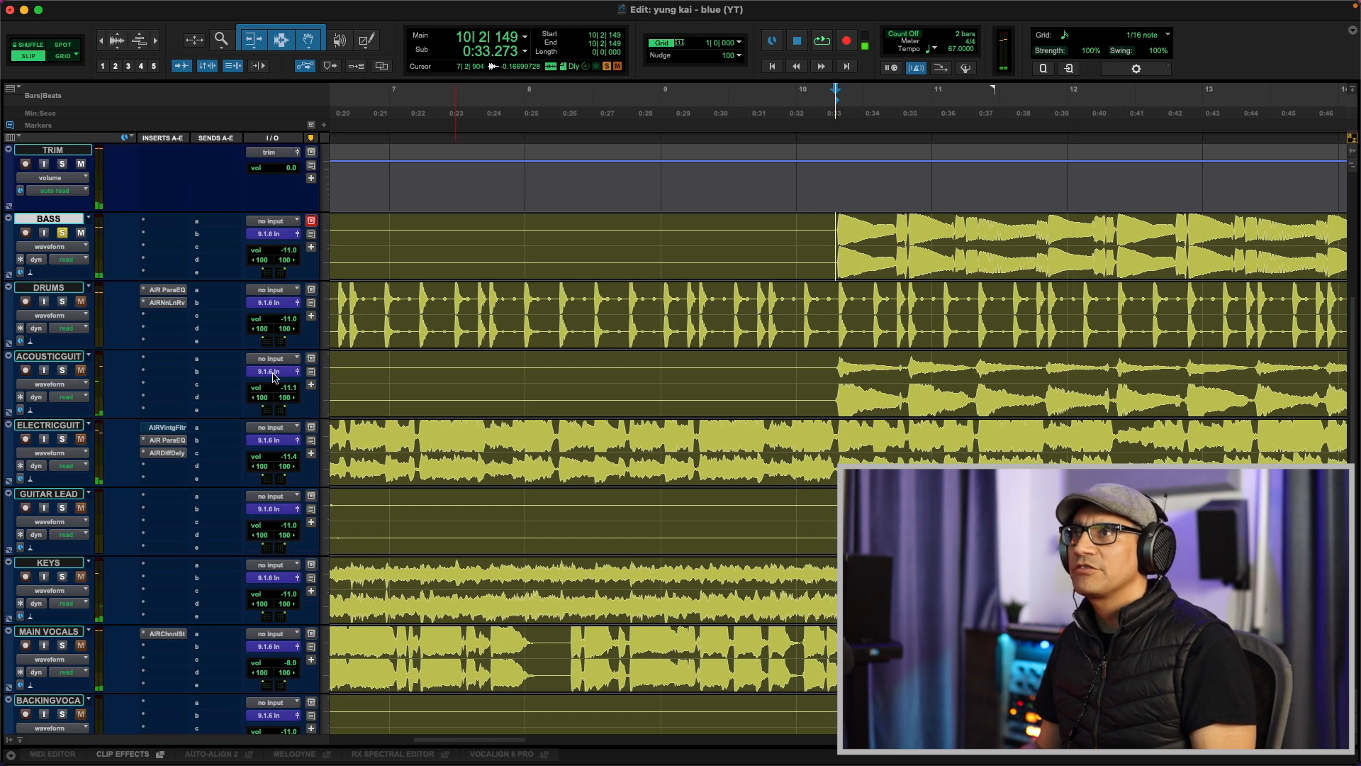
{"action": "key", "text": "space"}
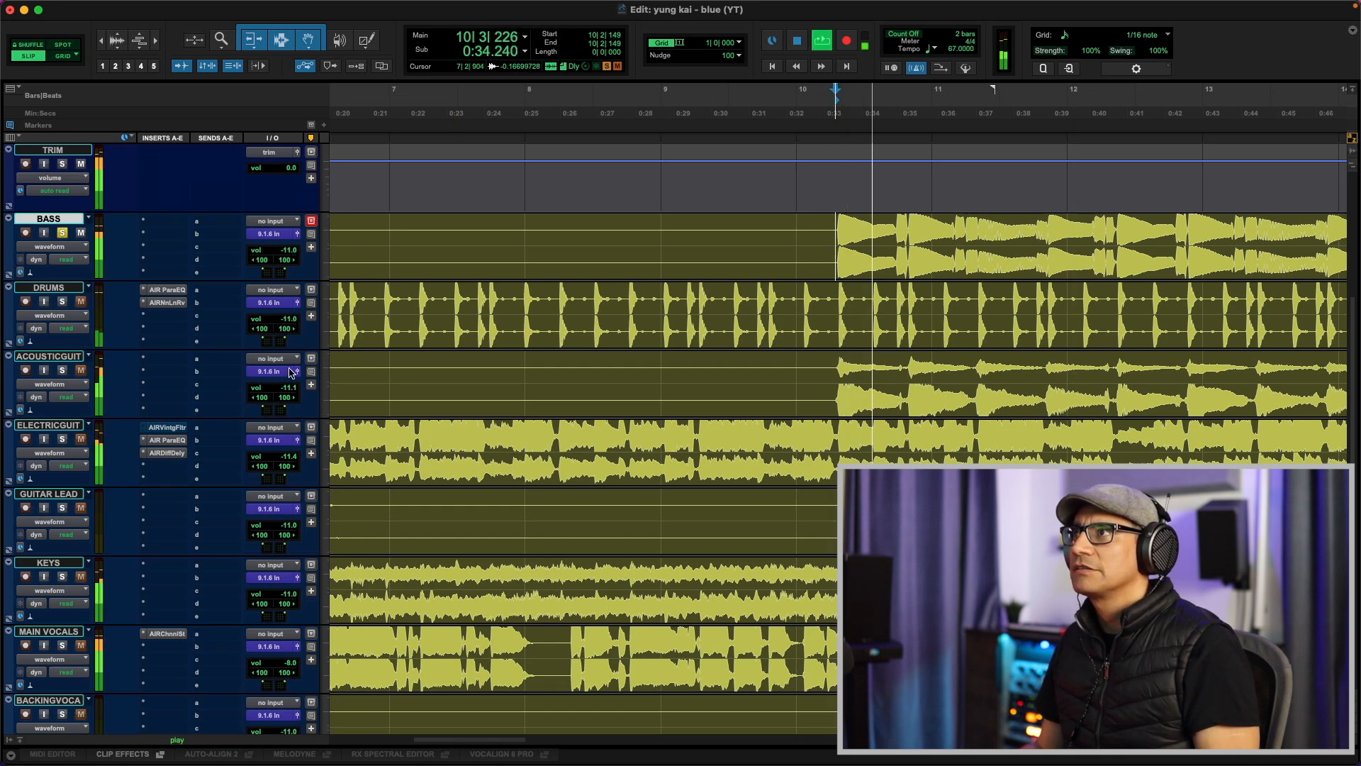
{"action": "key", "text": "space"}
Switch to the browser and look through the dynamics, EQ/filter and harmonic plugins for an effect
{"action": "key", "text": "super+Tab"}
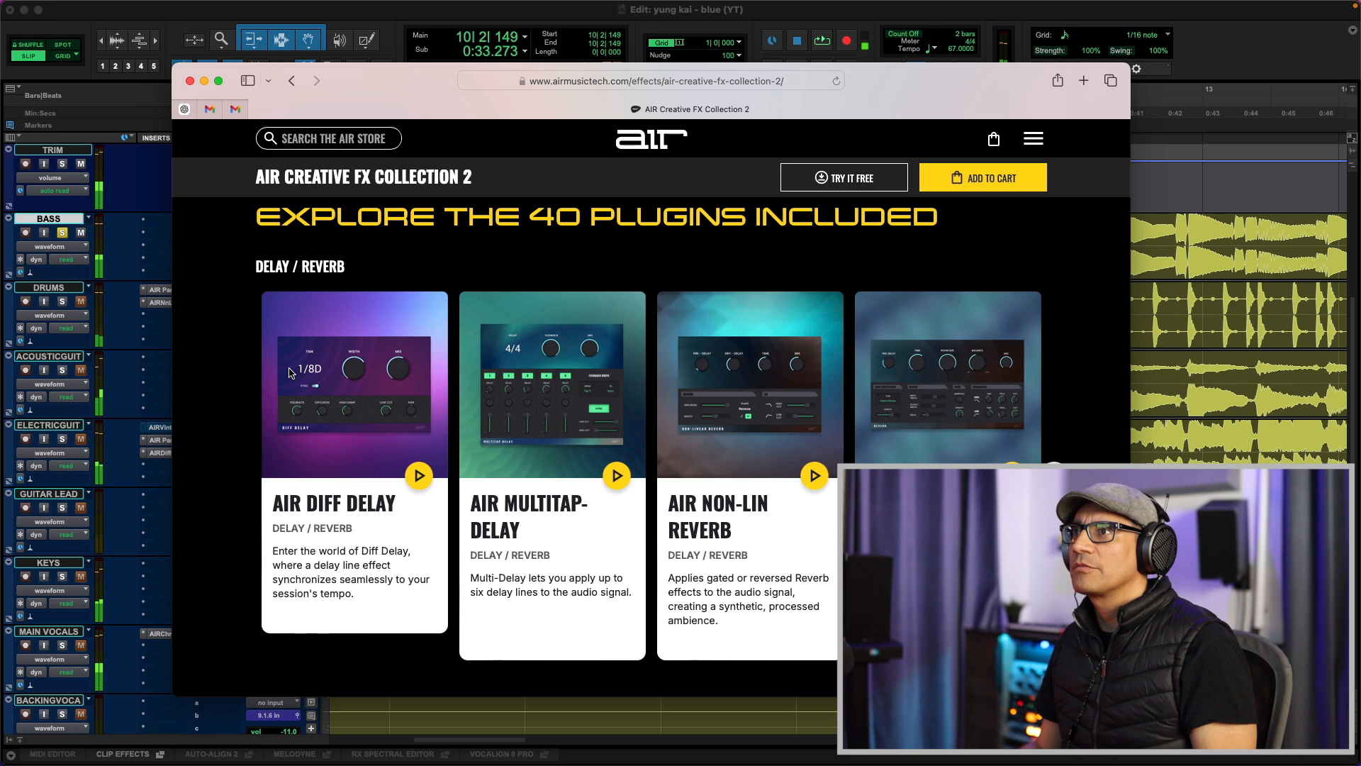
{"action": "scroll", "coordinate": [452, 415], "scroll_direction": "down", "scroll_amount": 10}
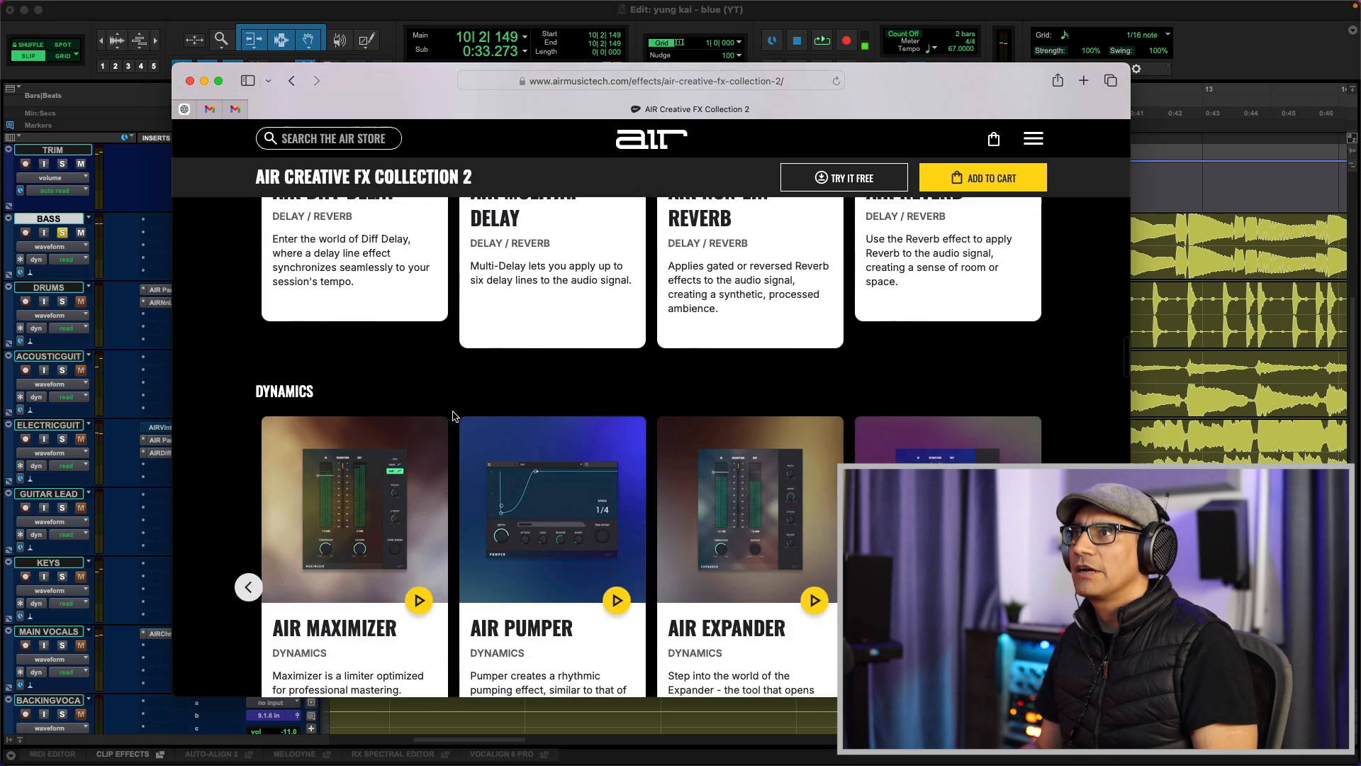
{"action": "scroll", "coordinate": [452, 414], "scroll_direction": "down", "scroll_amount": 8}
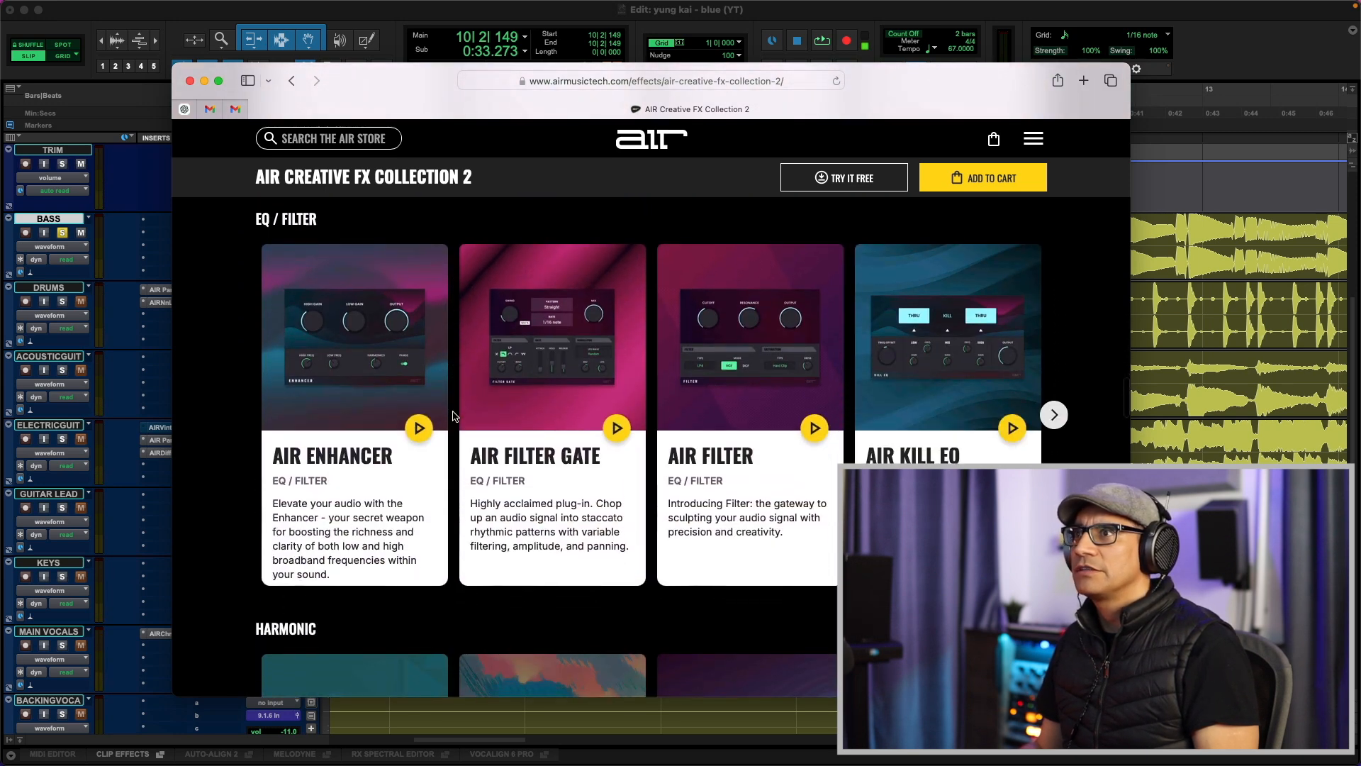
{"action": "scroll", "coordinate": [453, 416], "scroll_direction": "down", "scroll_amount": 2}
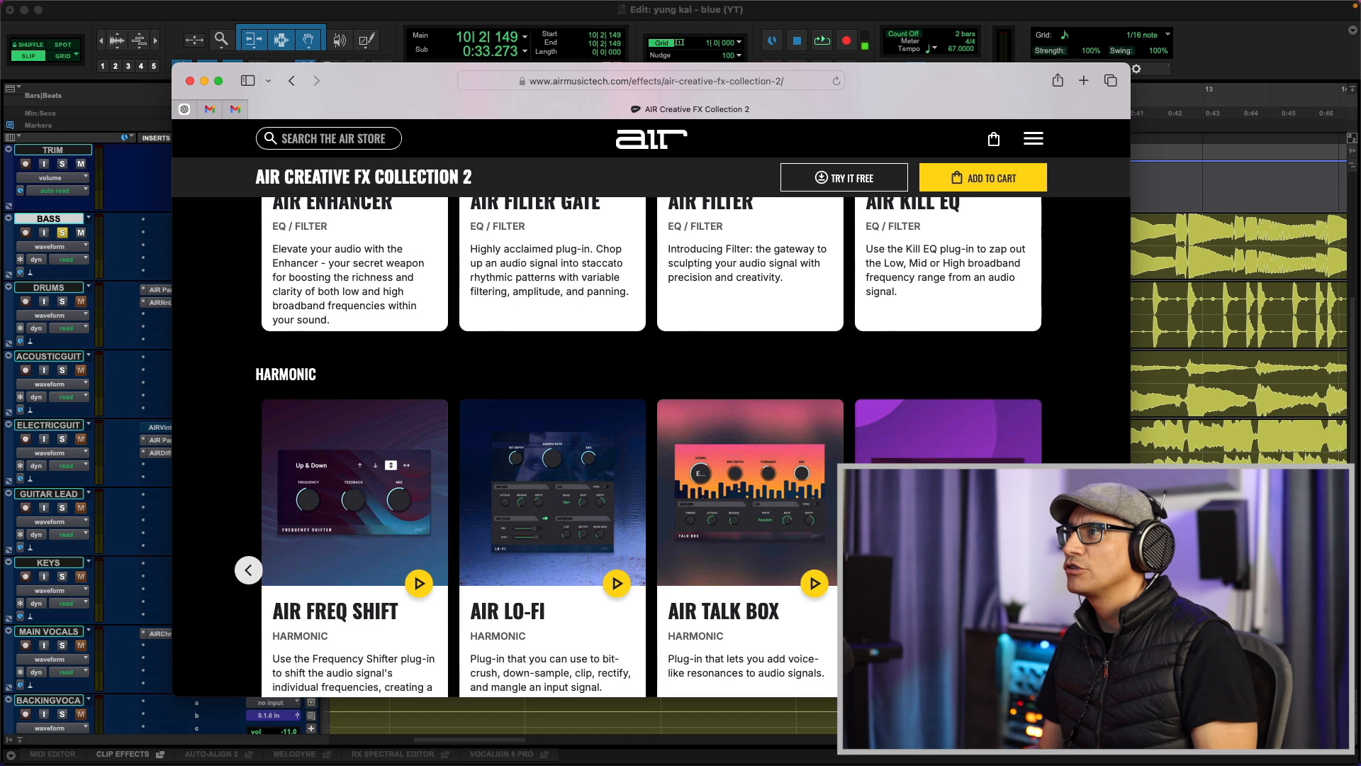
Browse back through the harmonic plugins to the beginning of the list
{"action": "left_click", "coordinate": [248, 570]}
{"action": "left_click", "coordinate": [248, 570]}
{"action": "left_click", "coordinate": [248, 570]}
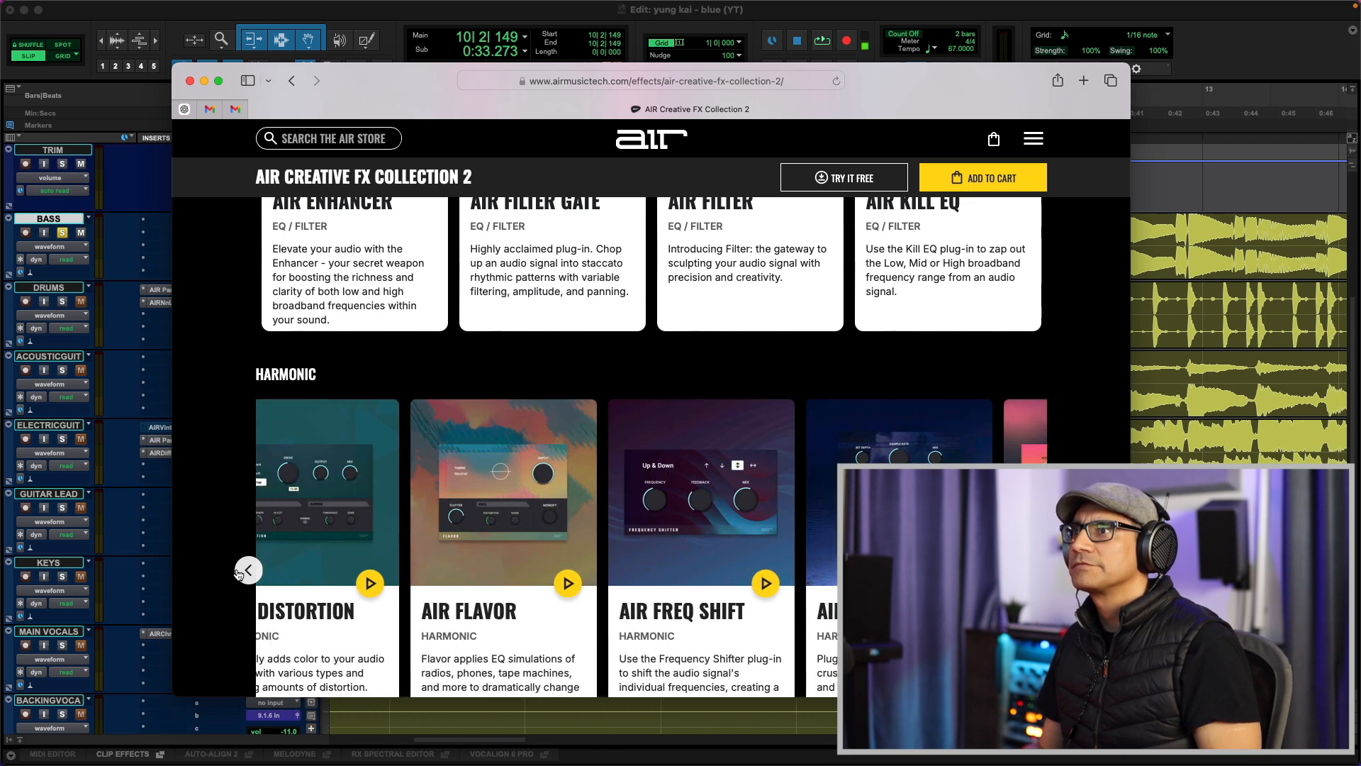
{"action": "left_click", "coordinate": [240, 571]}
{"action": "left_click", "coordinate": [240, 571]}
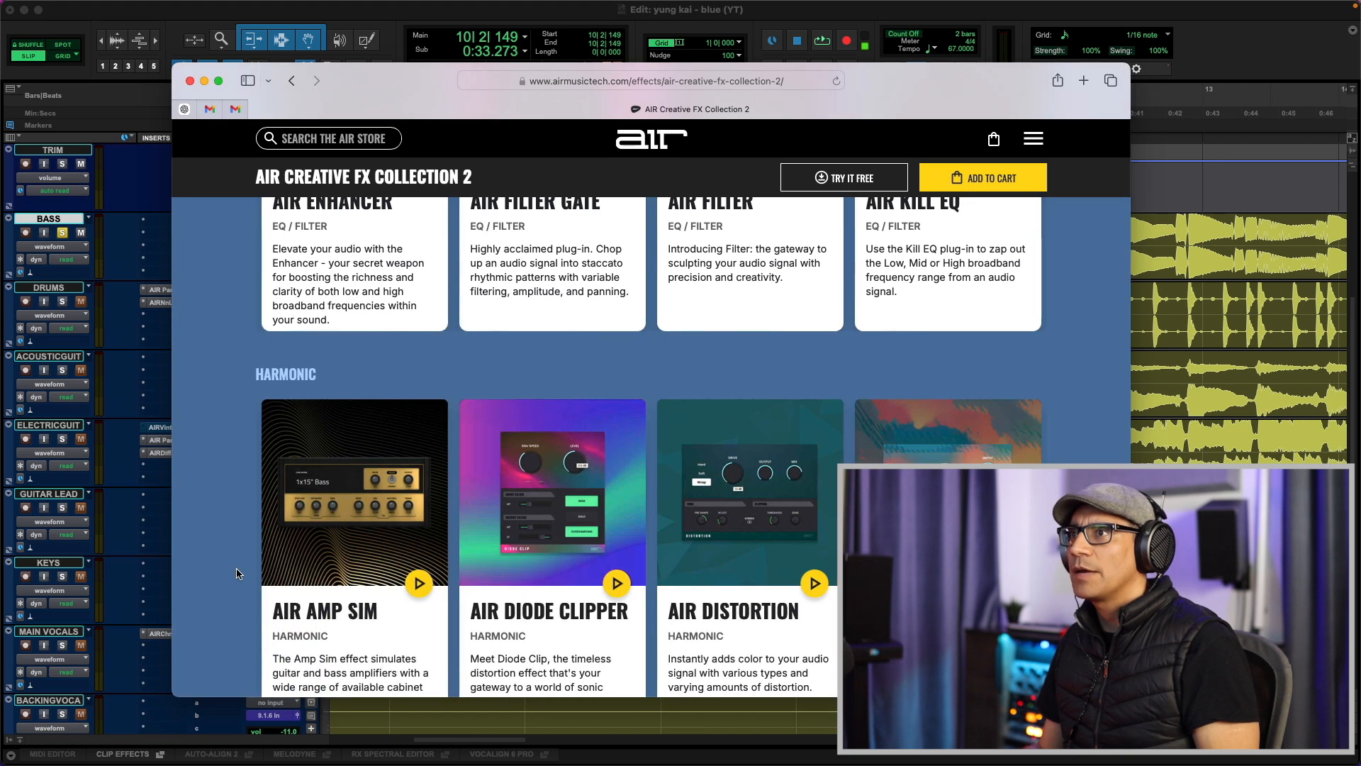
Switch to Pro Tools and insert the AIR Amp Sim plugin on the bass track
{"action": "key", "text": "super+Tab"}
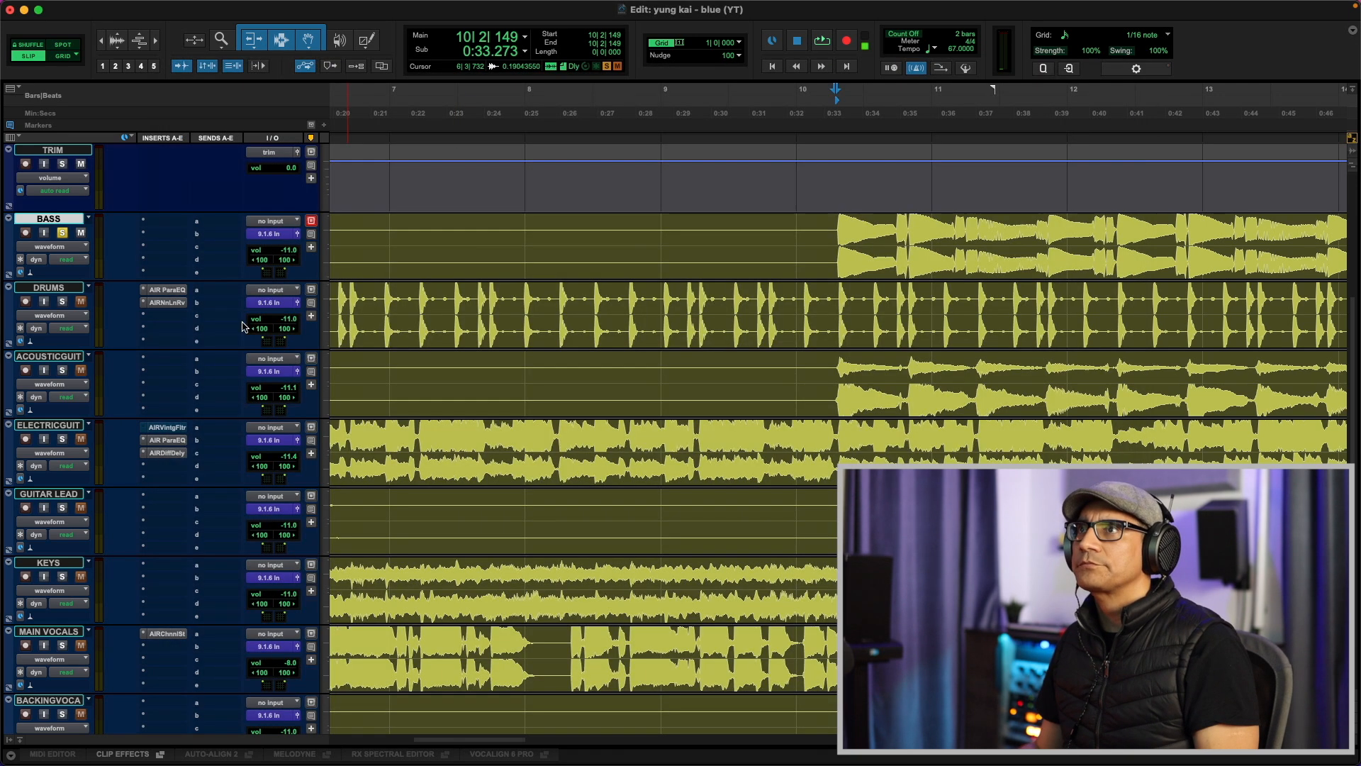
{"action": "left_click", "coordinate": [151, 226]}
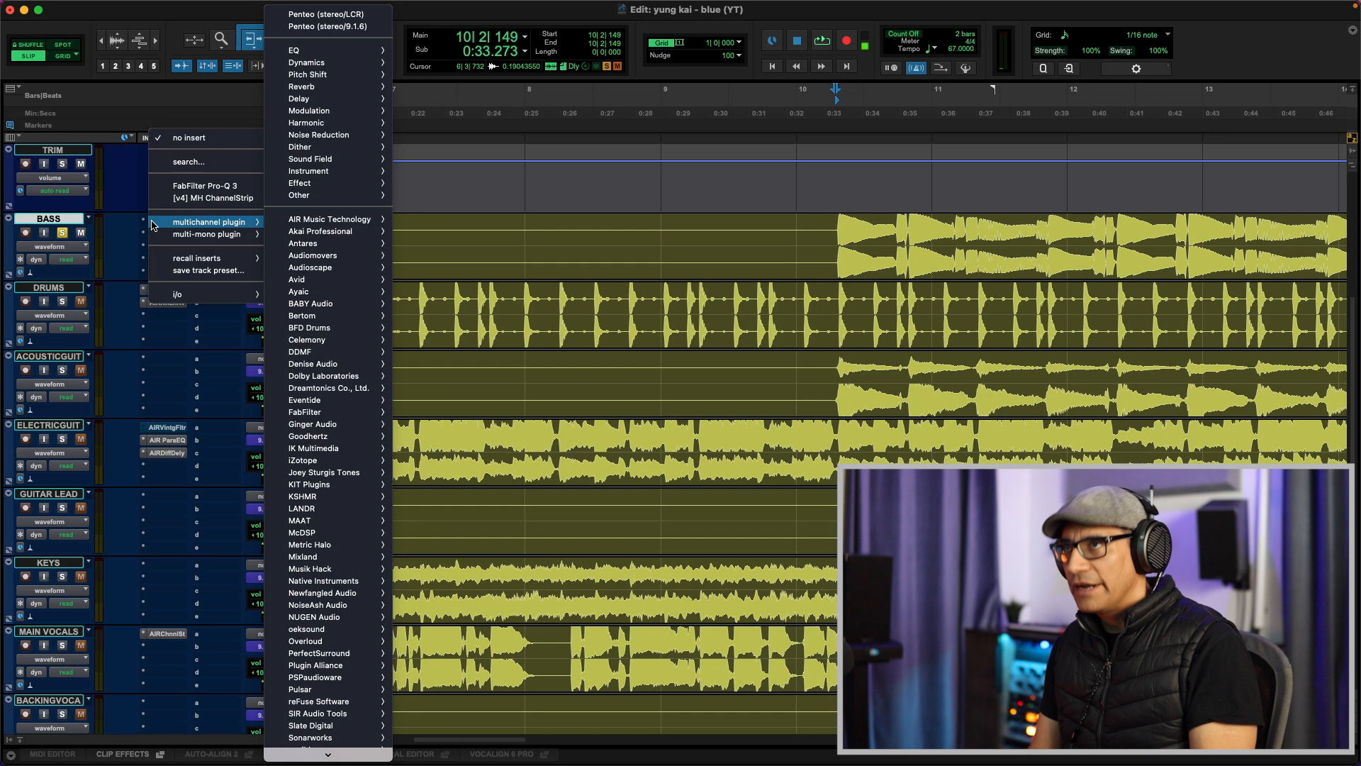
{"action": "type", "text": "air amp"}
{"action": "key", "text": "Down"}
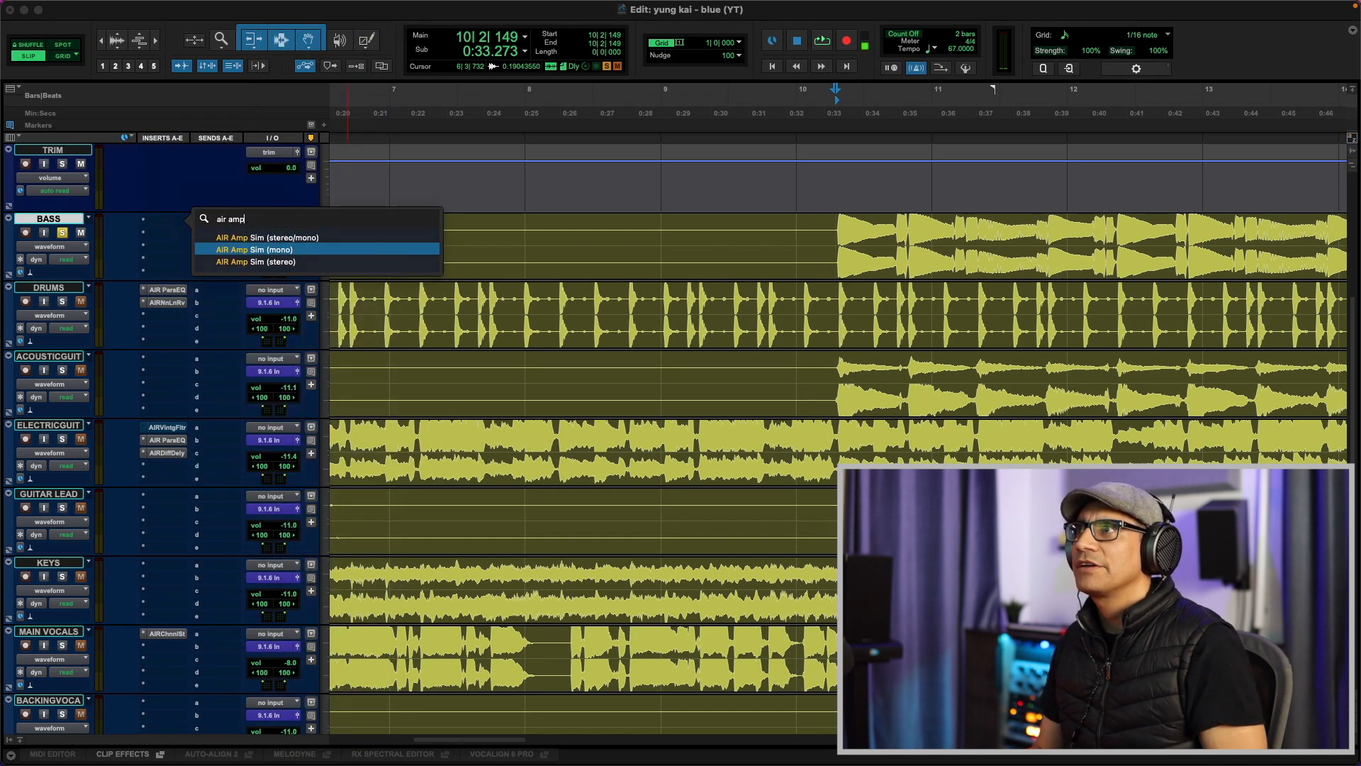
{"action": "key", "text": "Return"}
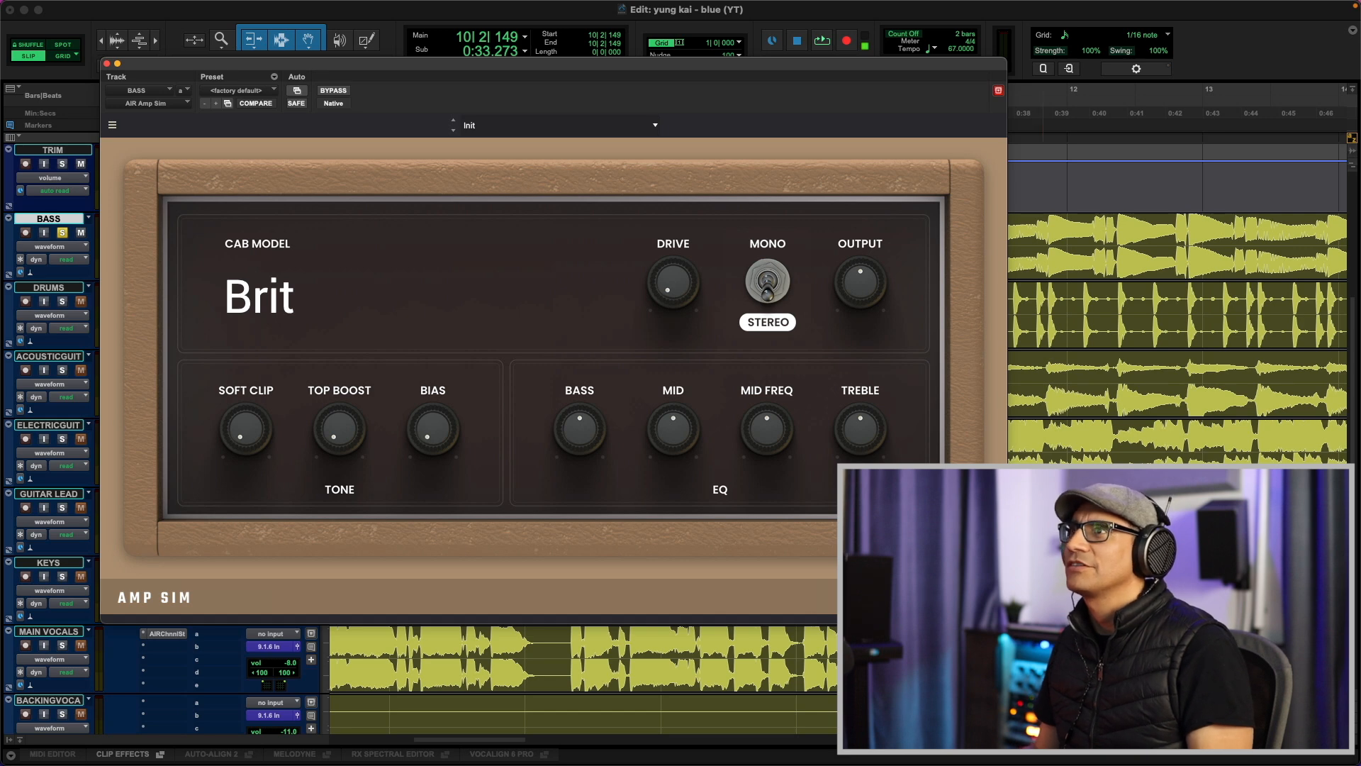
Check the AIR Amp Sim description in the browser and return to the Pro Tools session
{"action": "key", "text": "super+Tab"}
{"action": "scroll", "coordinate": [355, 658], "scroll_direction": "down", "scroll_amount": 2}
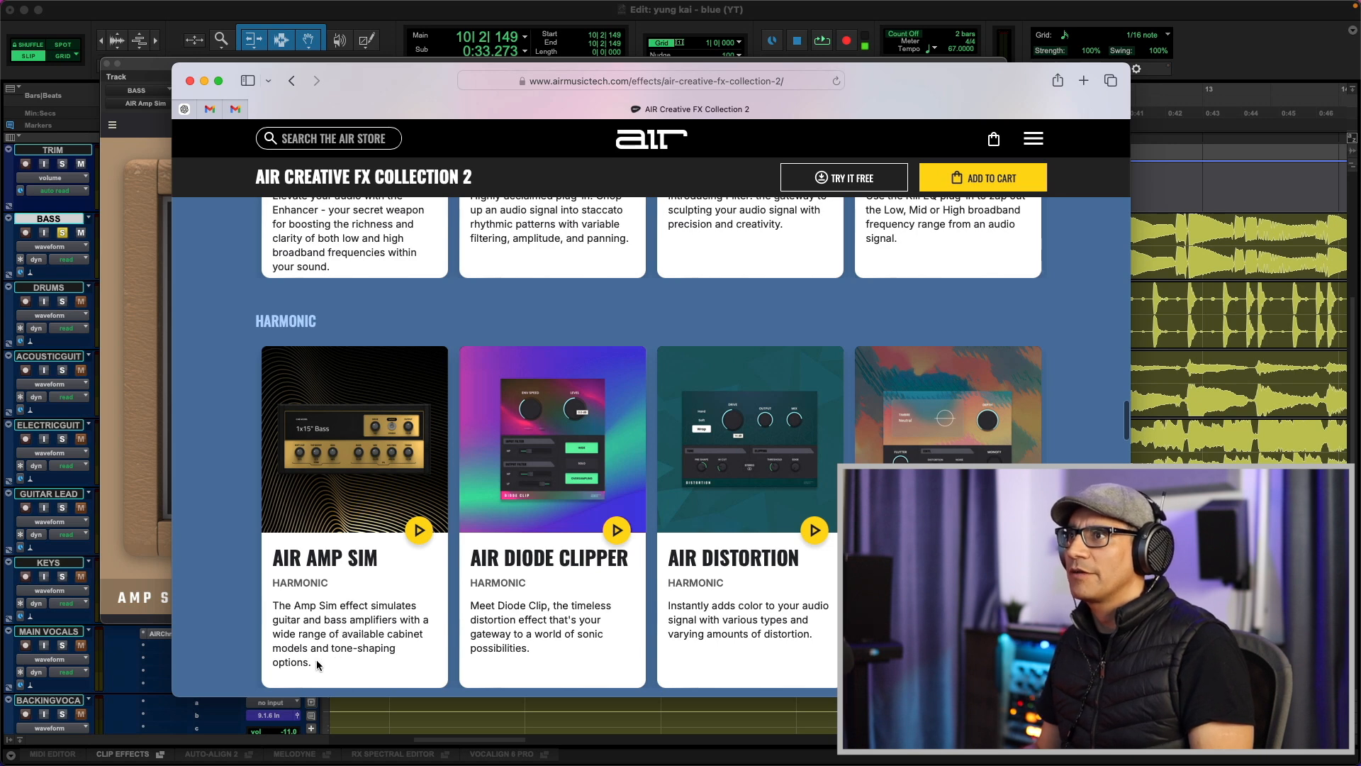
{"action": "key", "text": "super+Tab"}
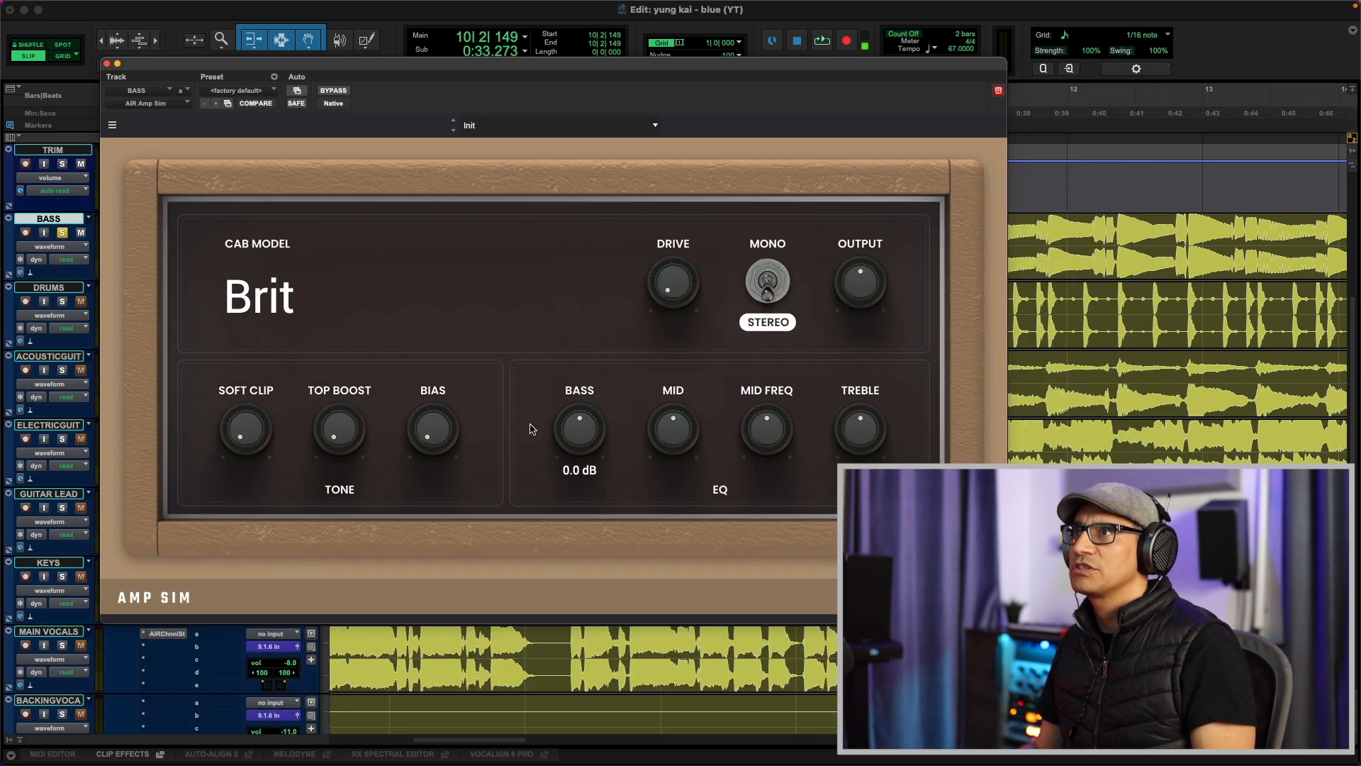
Set the Amp Sim's cab model to 4x10" Bass and compare the sound with the plugin bypassed during playback
{"action": "left_click", "coordinate": [297, 300]}
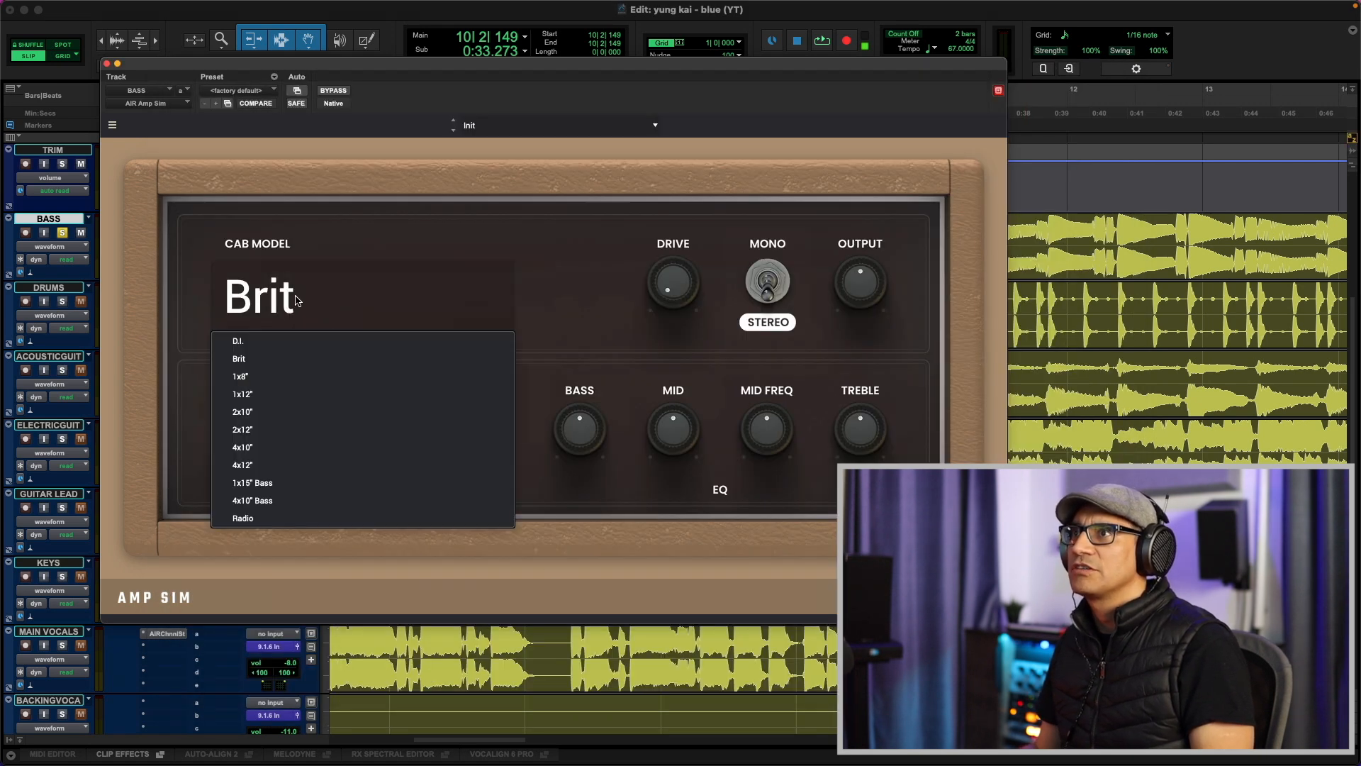
{"action": "left_click", "coordinate": [255, 501]}
{"action": "key", "text": "space"}
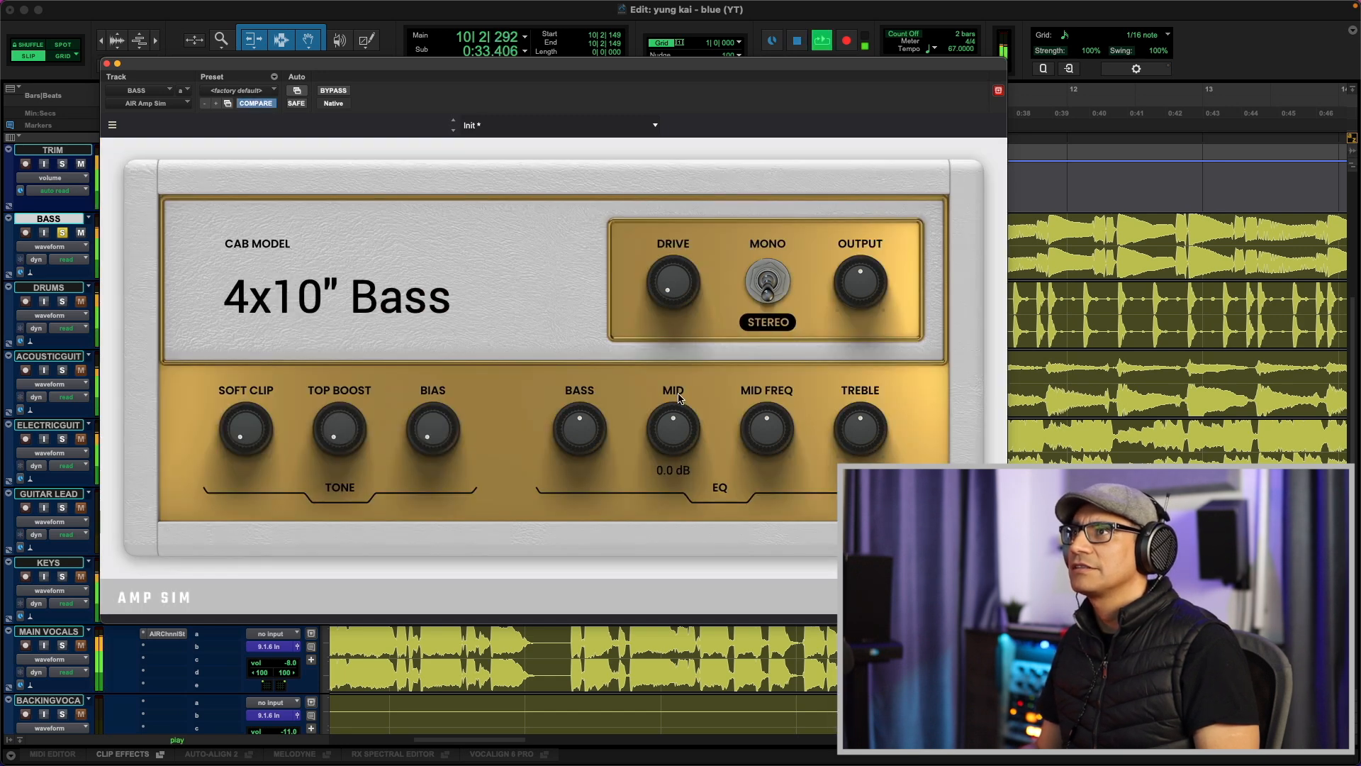
{"action": "key", "text": "space"}
{"action": "key", "text": "space"}
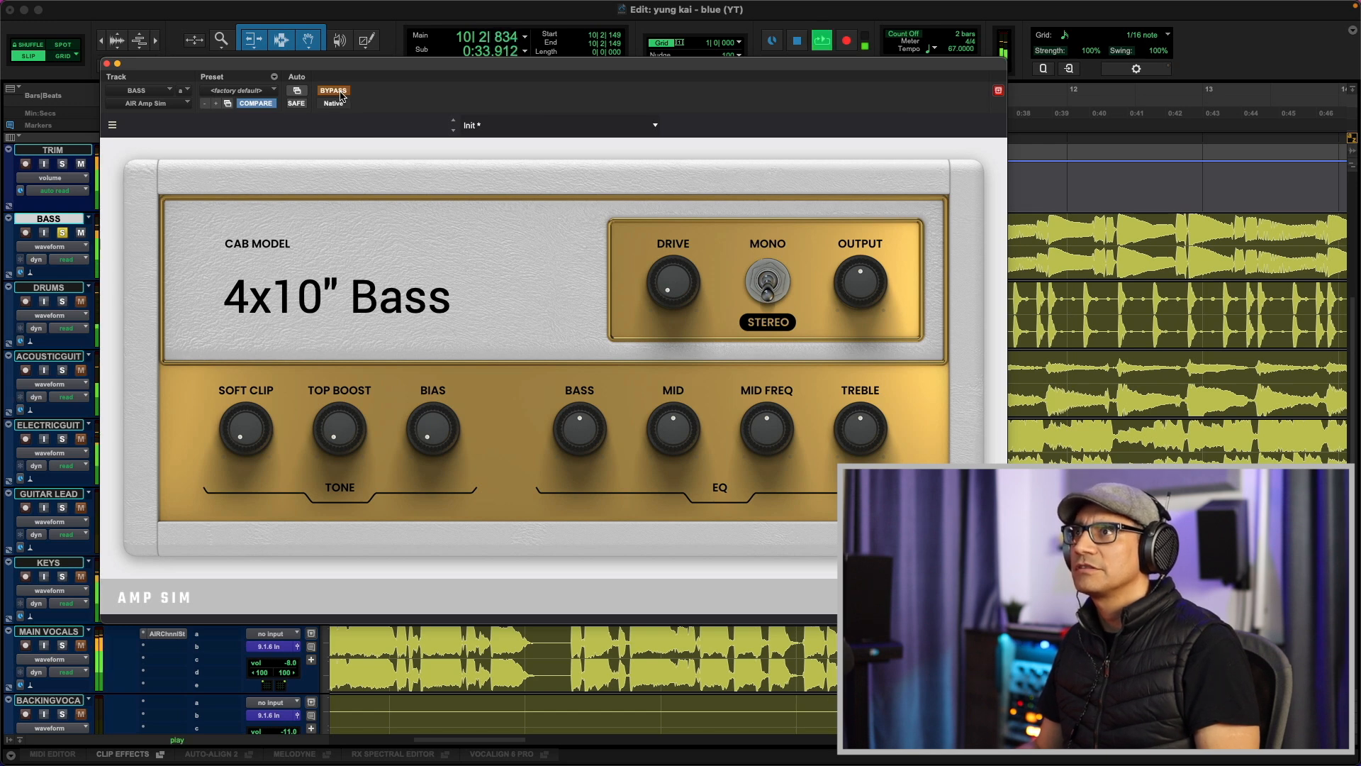
{"action": "left_click", "coordinate": [340, 96]}
{"action": "key", "text": "space"}
Change the Amp Sim's cab model to 1x15" Bass and raise the drive to 2.9 during playback
{"action": "left_click", "coordinate": [299, 266]}
{"action": "left_click", "coordinate": [363, 483]}
{"action": "key", "text": "space"}
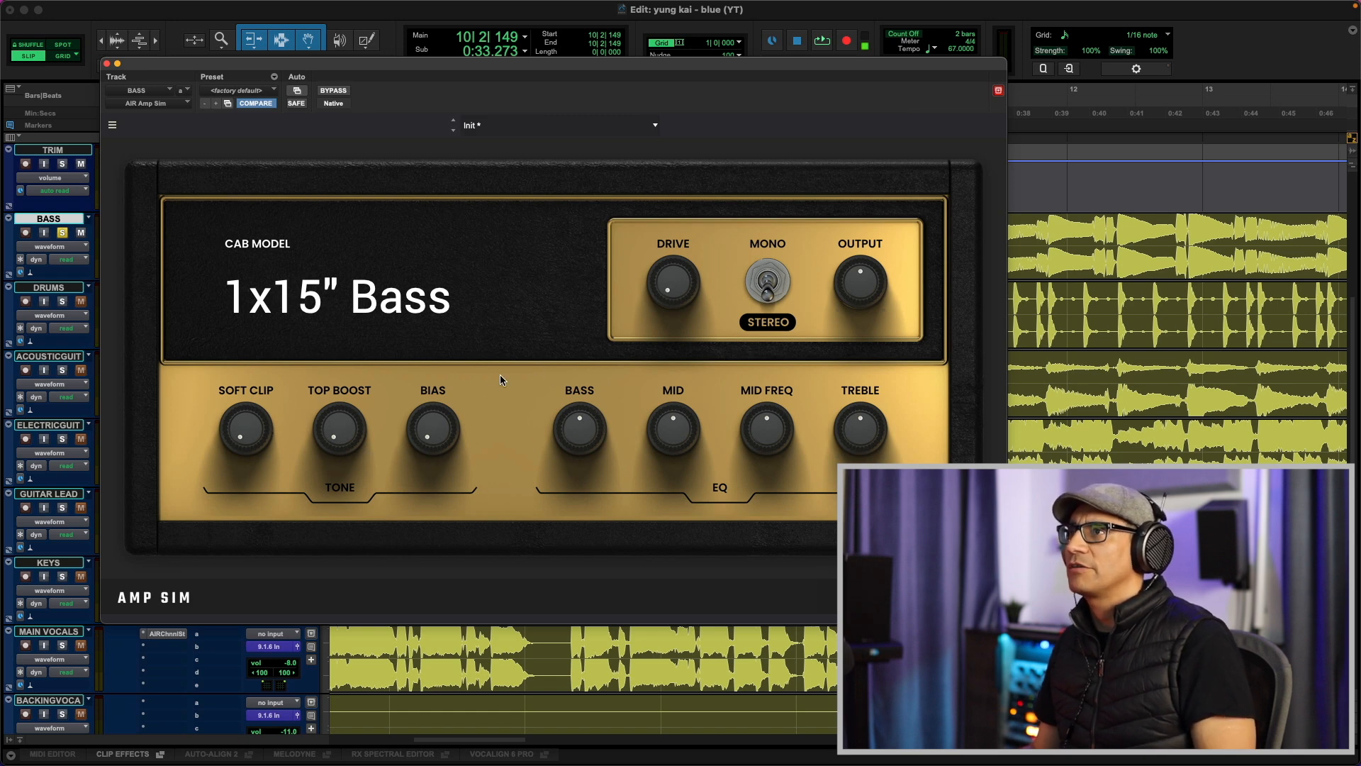
{"action": "mouse_move", "coordinate": [447, 441]}
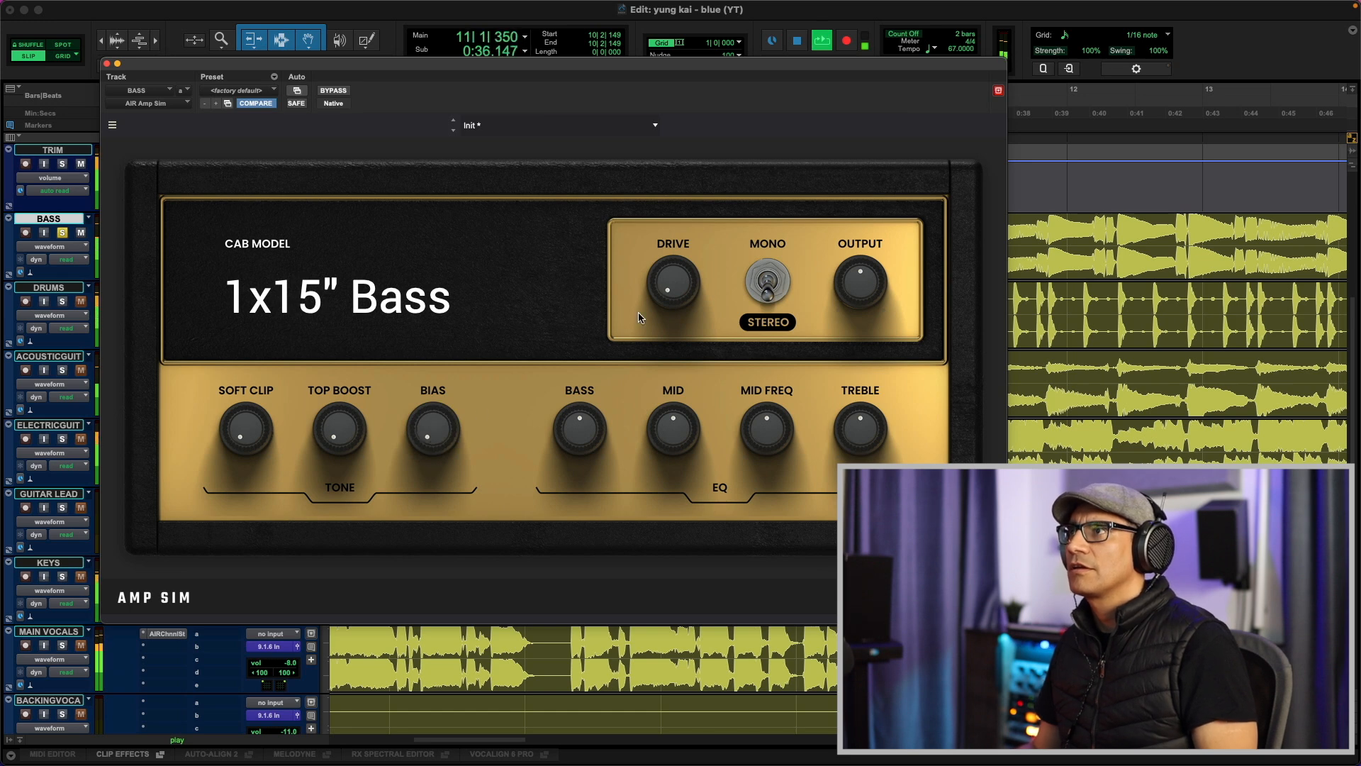
{"action": "mouse_move", "coordinate": [673, 282]}
{"action": "left_mouse_down"}
{"action": "mouse_move", "coordinate": [673, 270]}
{"action": "mouse_move", "coordinate": [683, 302]}
{"action": "left_mouse_up"}
{"action": "key", "text": "space"}
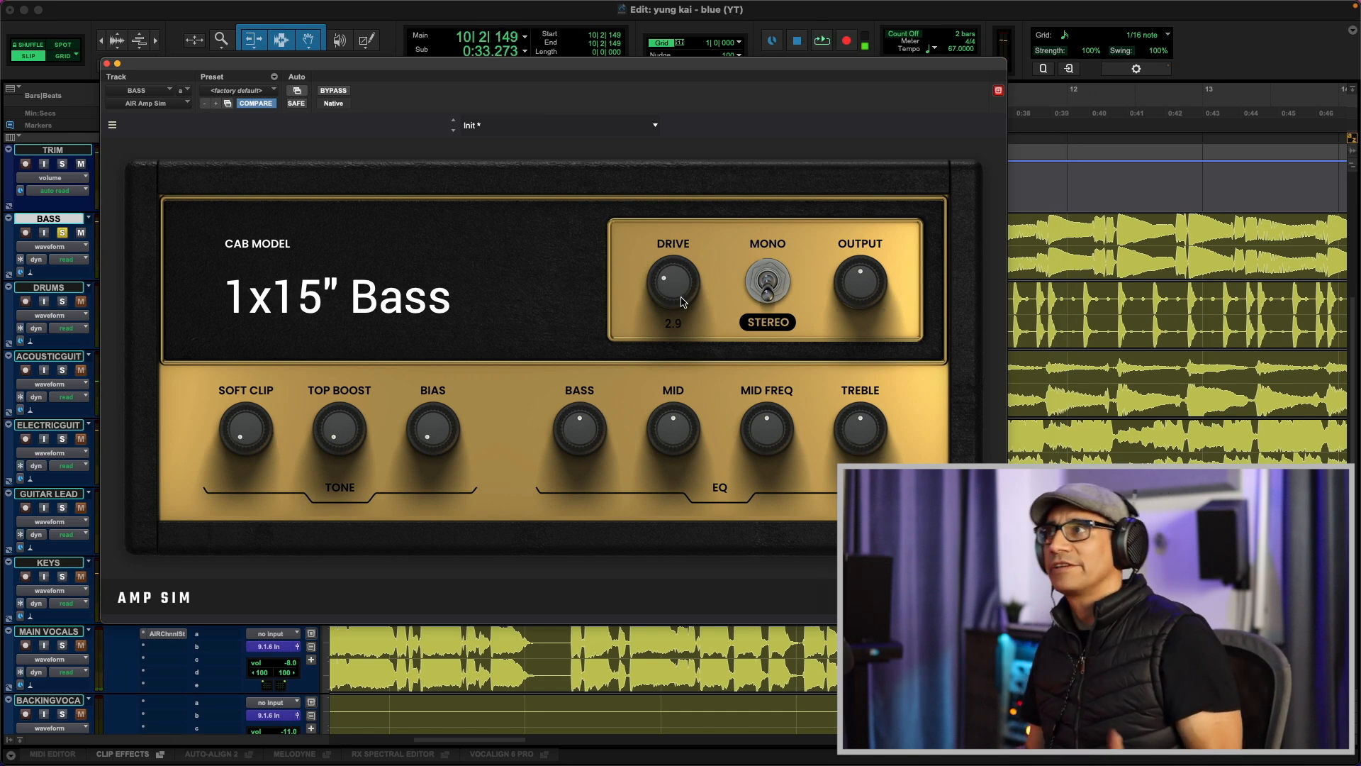
Reduce the Amp Sim's drive and adjust its output level while the soloed bass plays
{"action": "key", "text": "space"}
{"action": "left_click_drag", "start_coordinate": [861, 282], "coordinate": [861, 287]}
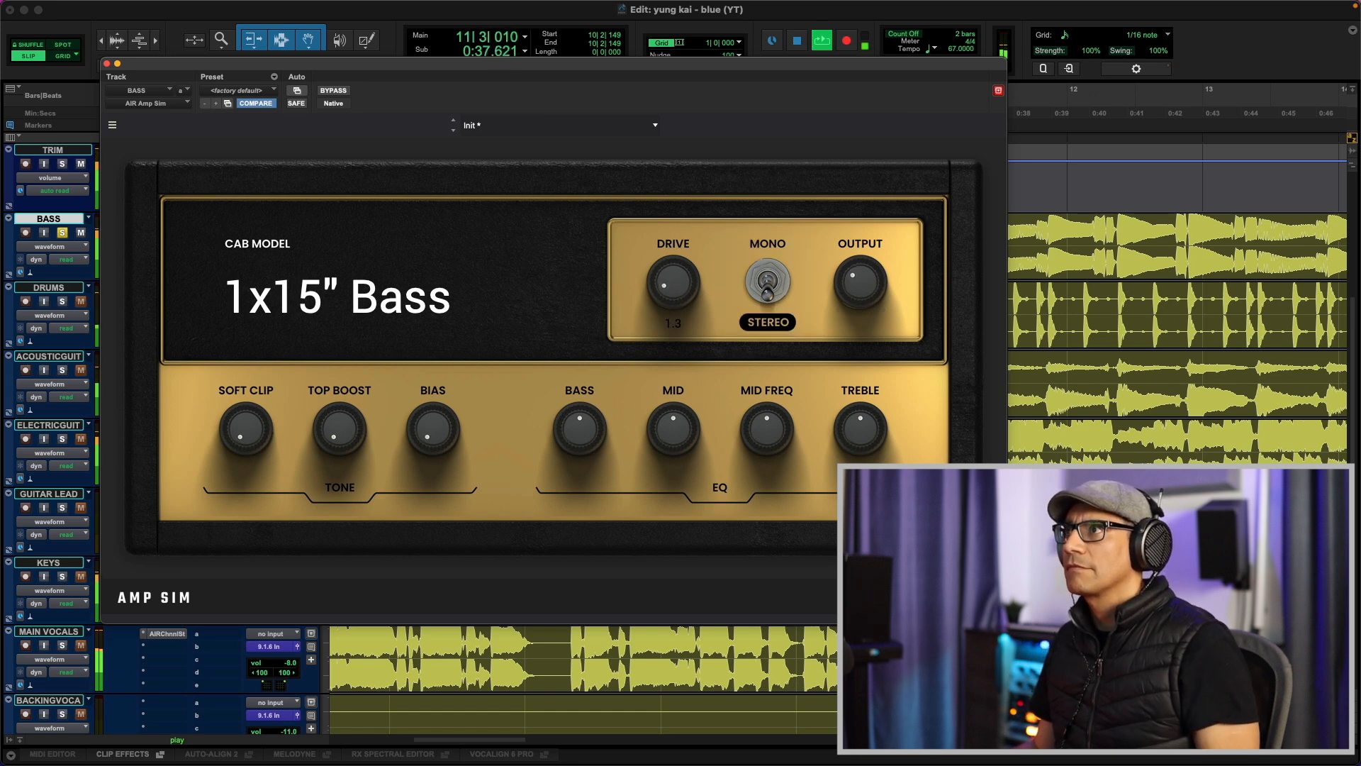
{"action": "left_click_drag", "start_coordinate": [672, 282], "coordinate": [672, 285]}
{"action": "left_click_drag", "start_coordinate": [860, 282], "coordinate": [861, 263]}
{"action": "key", "text": "space"}
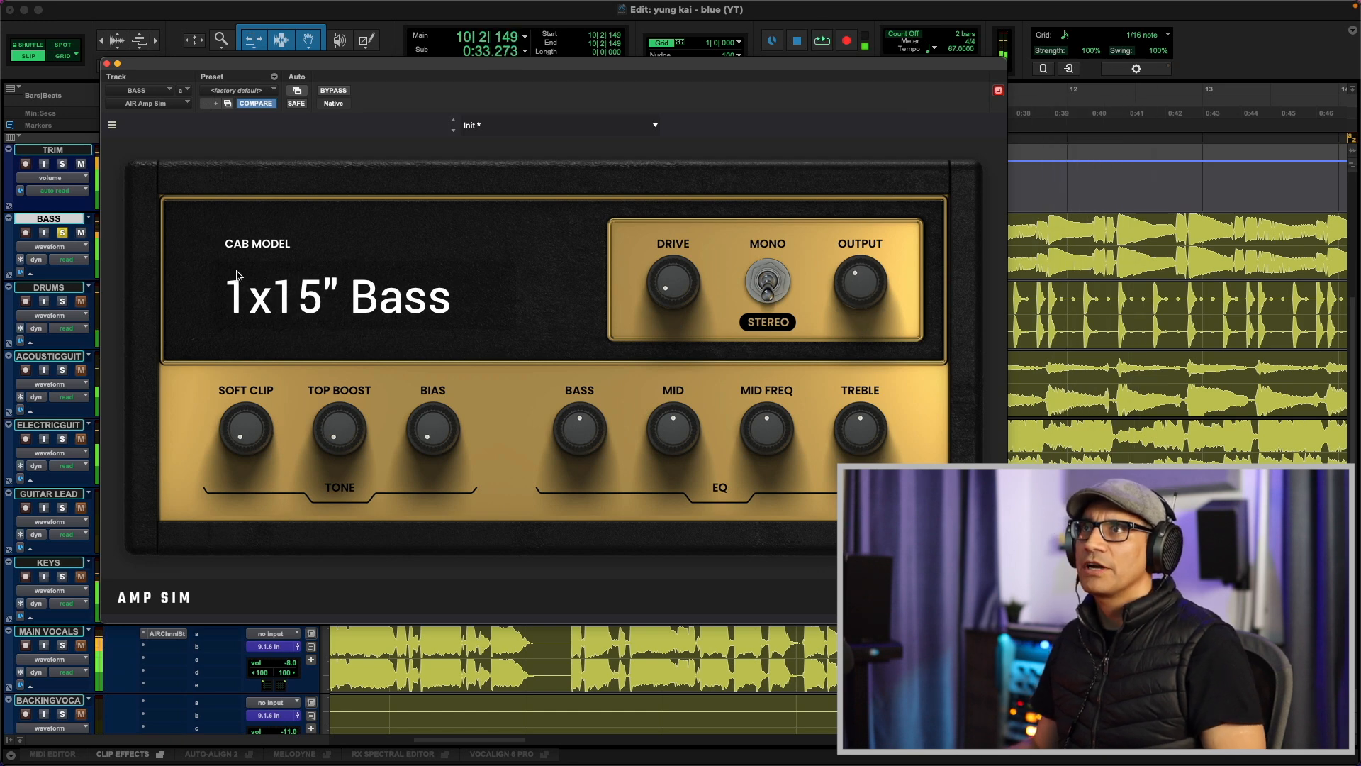
Compare the soloed bass with the Amp Sim active and bypassed during playback
{"action": "key", "text": "space"}
{"action": "mouse_move", "coordinate": [879, 291]}
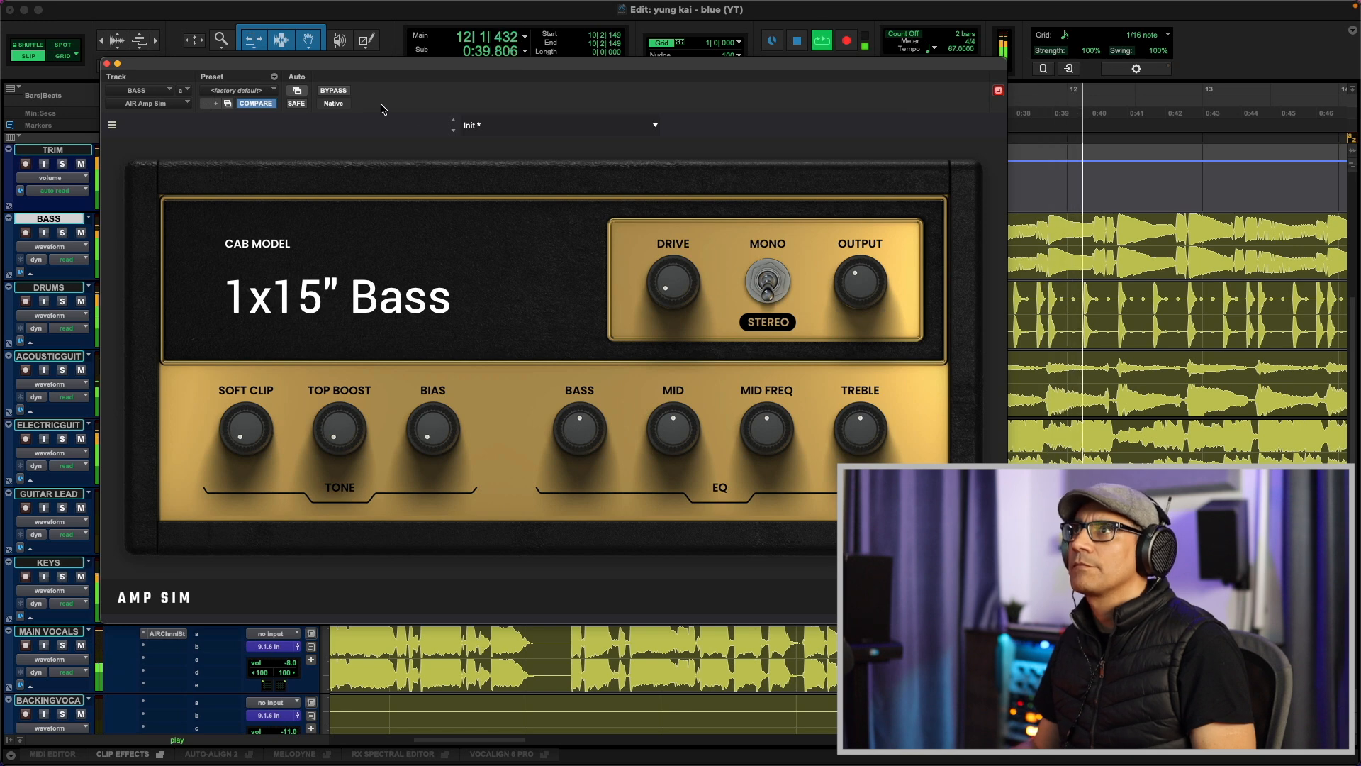
{"action": "left_click", "coordinate": [334, 91]}
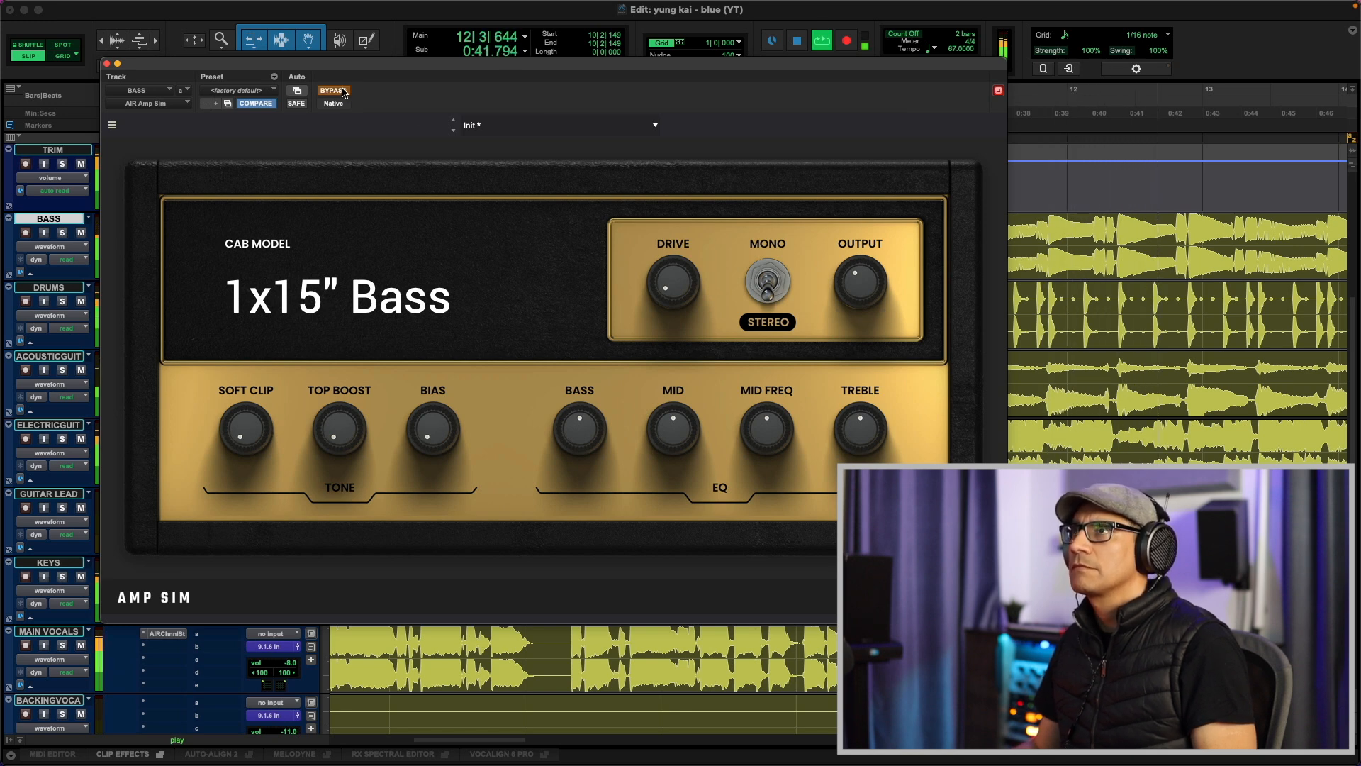
{"action": "key", "text": "space"}
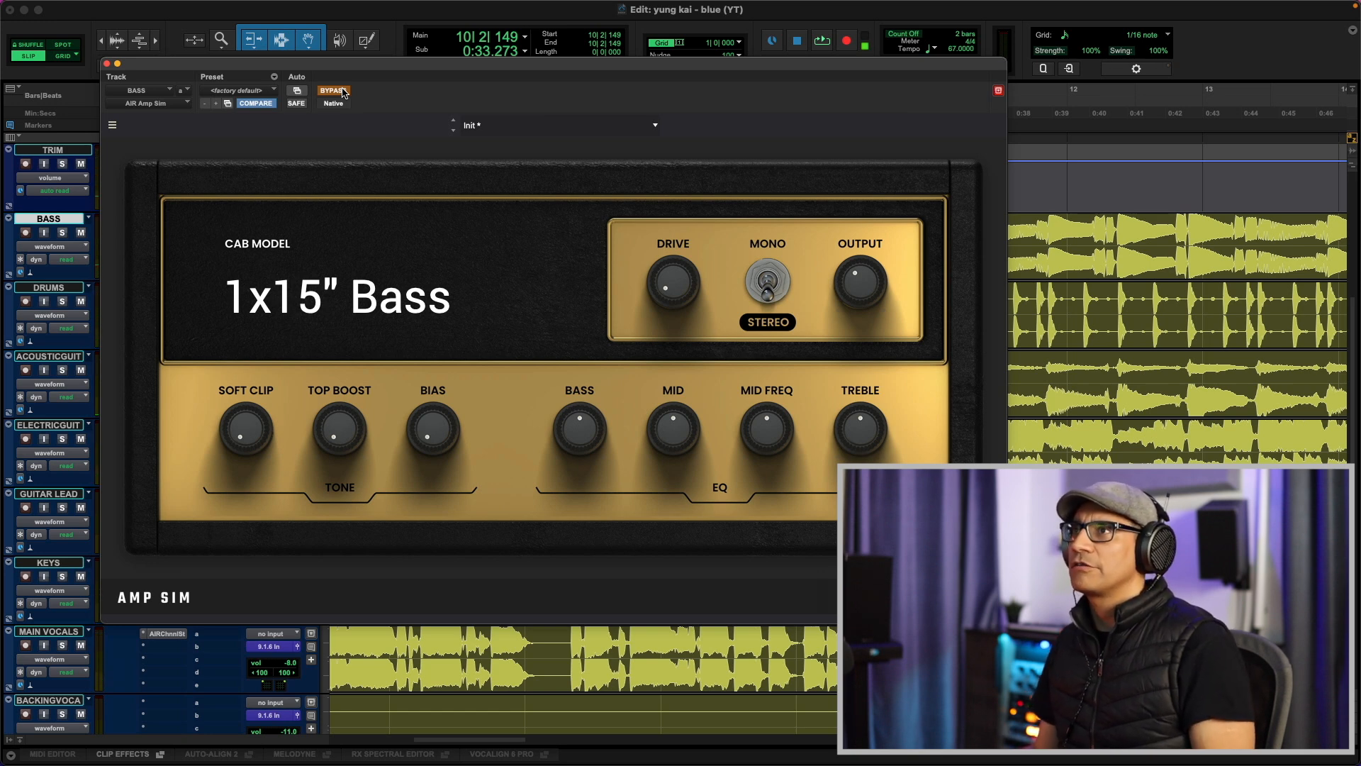
{"action": "key", "text": "space"}
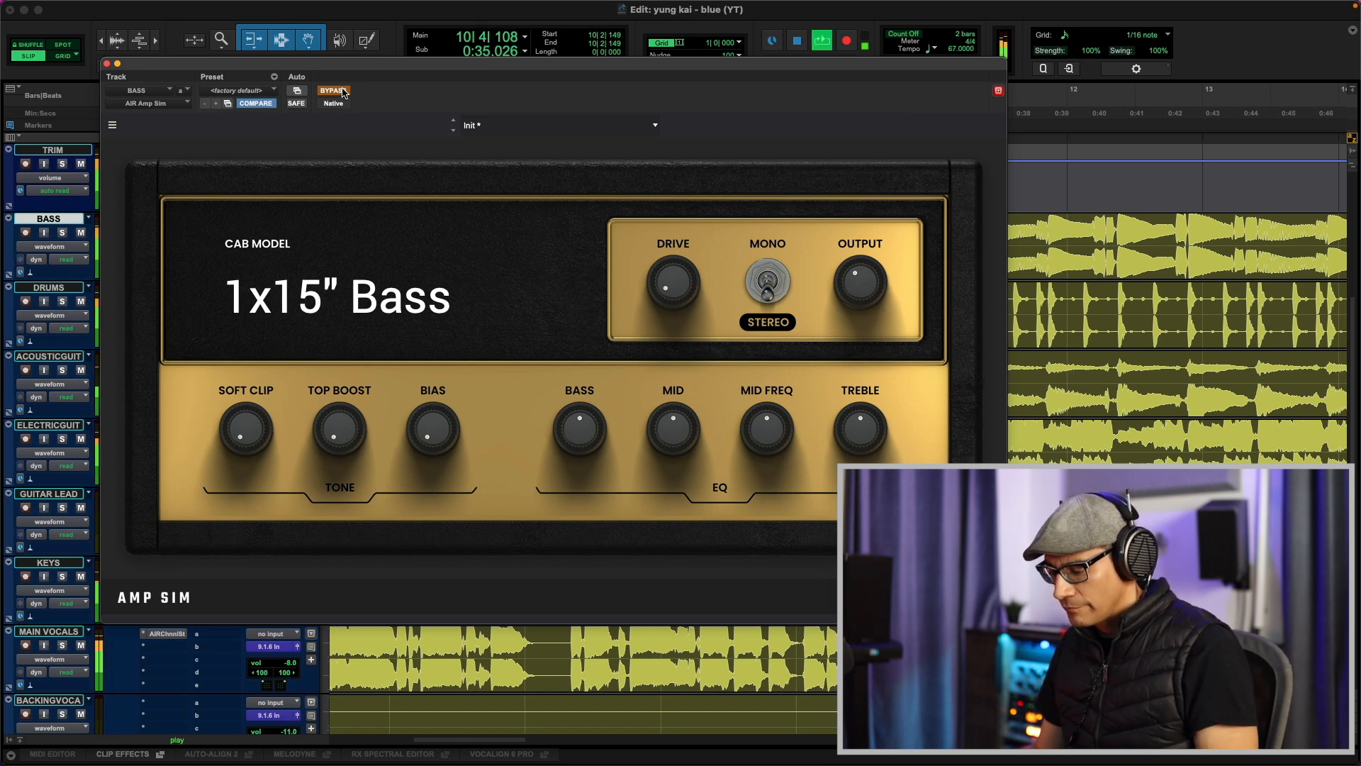
{"action": "left_click", "coordinate": [344, 92]}
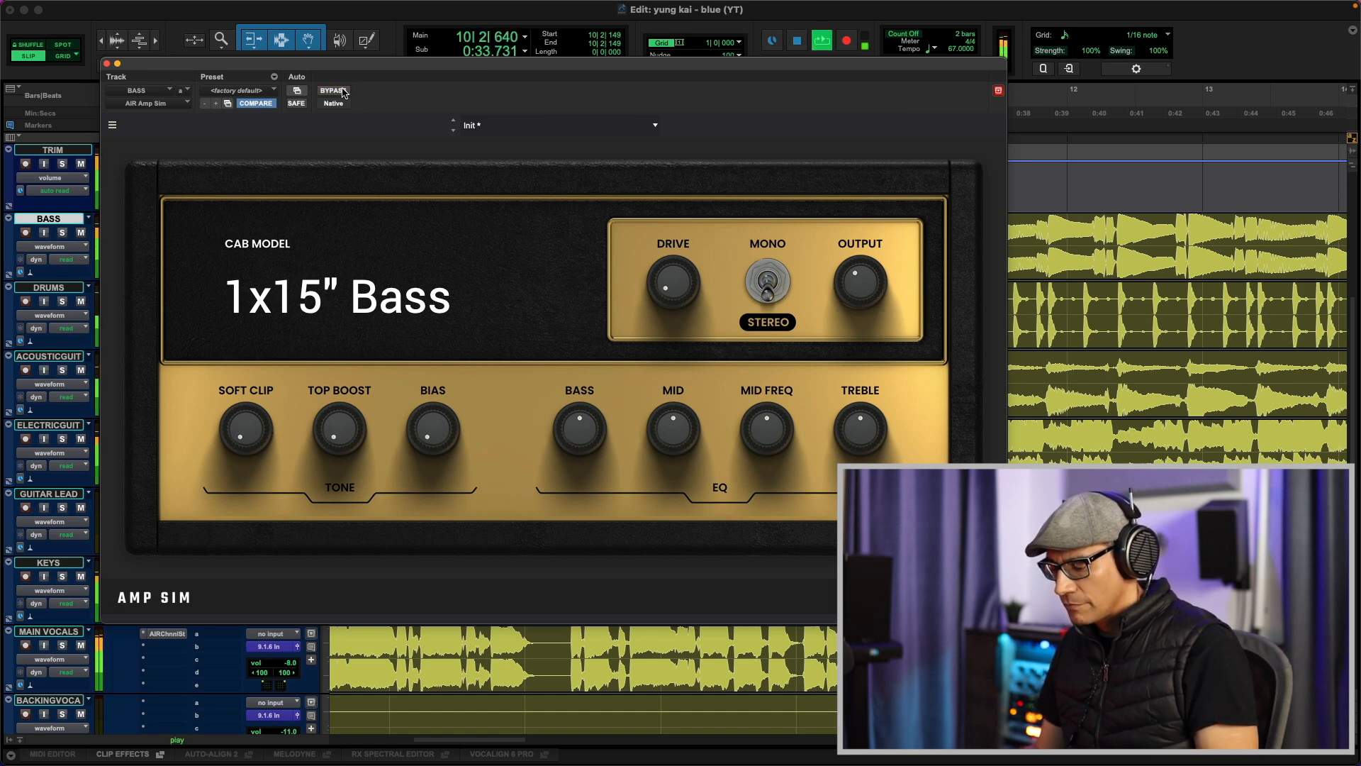
{"action": "key", "text": "space"}
{"action": "left_click", "coordinate": [175, 105]}
{"action": "key", "text": "Escape"}
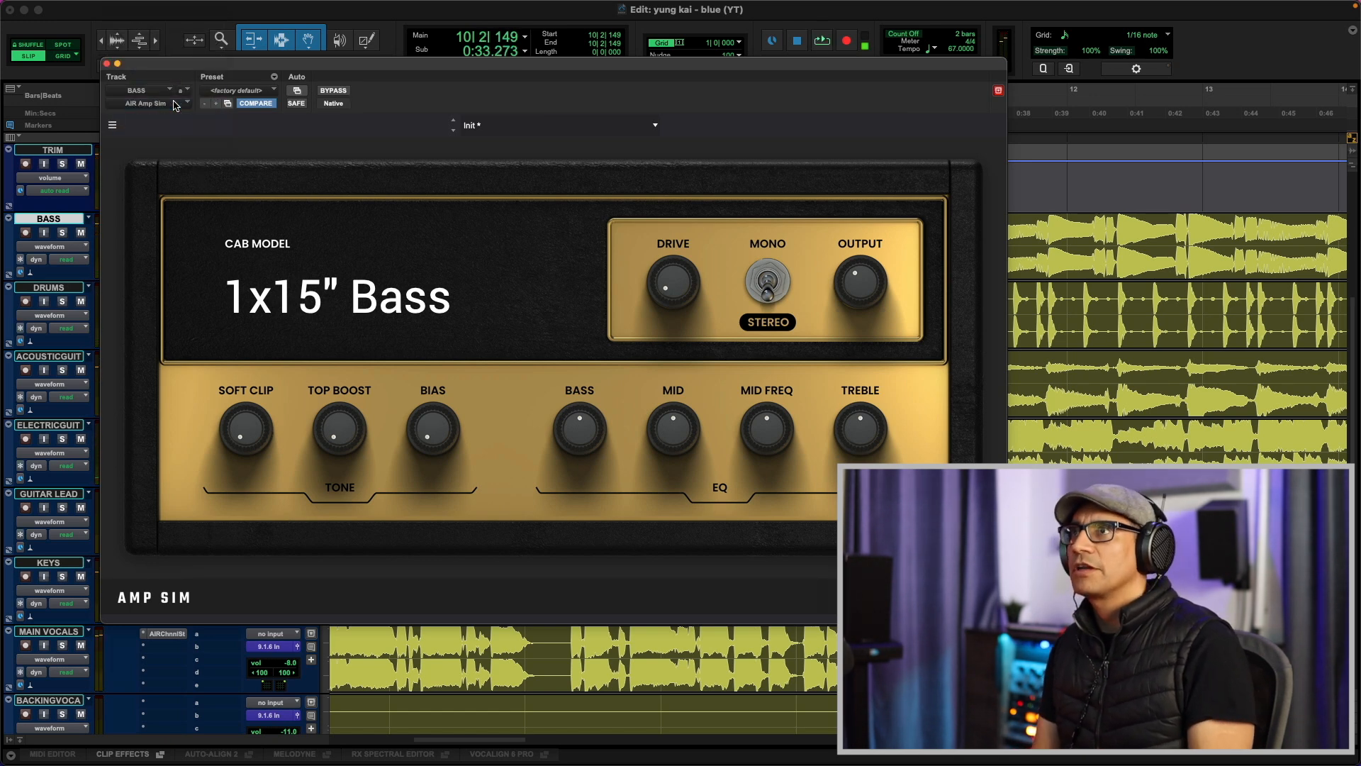
{"action": "left_click", "coordinate": [175, 105]}
{"action": "type", "text": "air sa"}
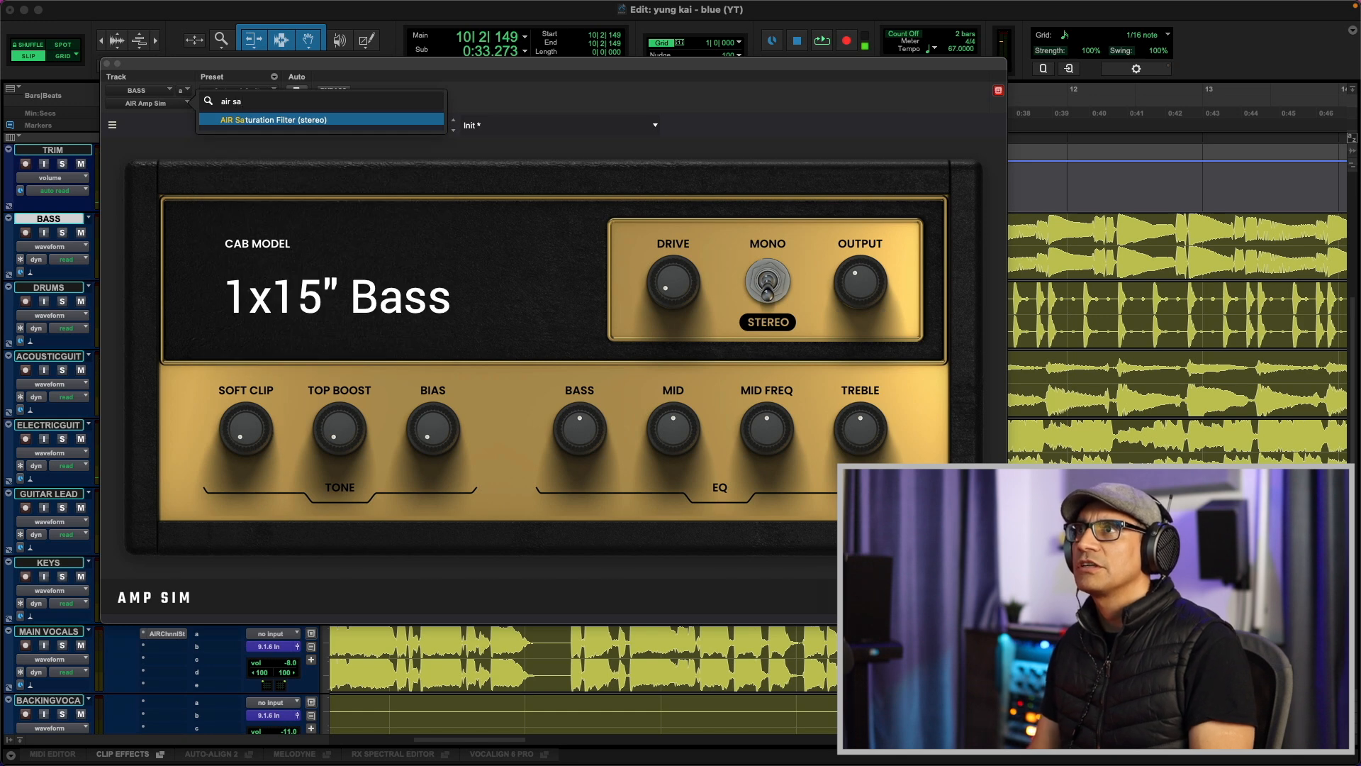
{"action": "key", "text": "BackSpace"}
{"action": "key", "text": "BackSpace"}
{"action": "type", "text": "d"}
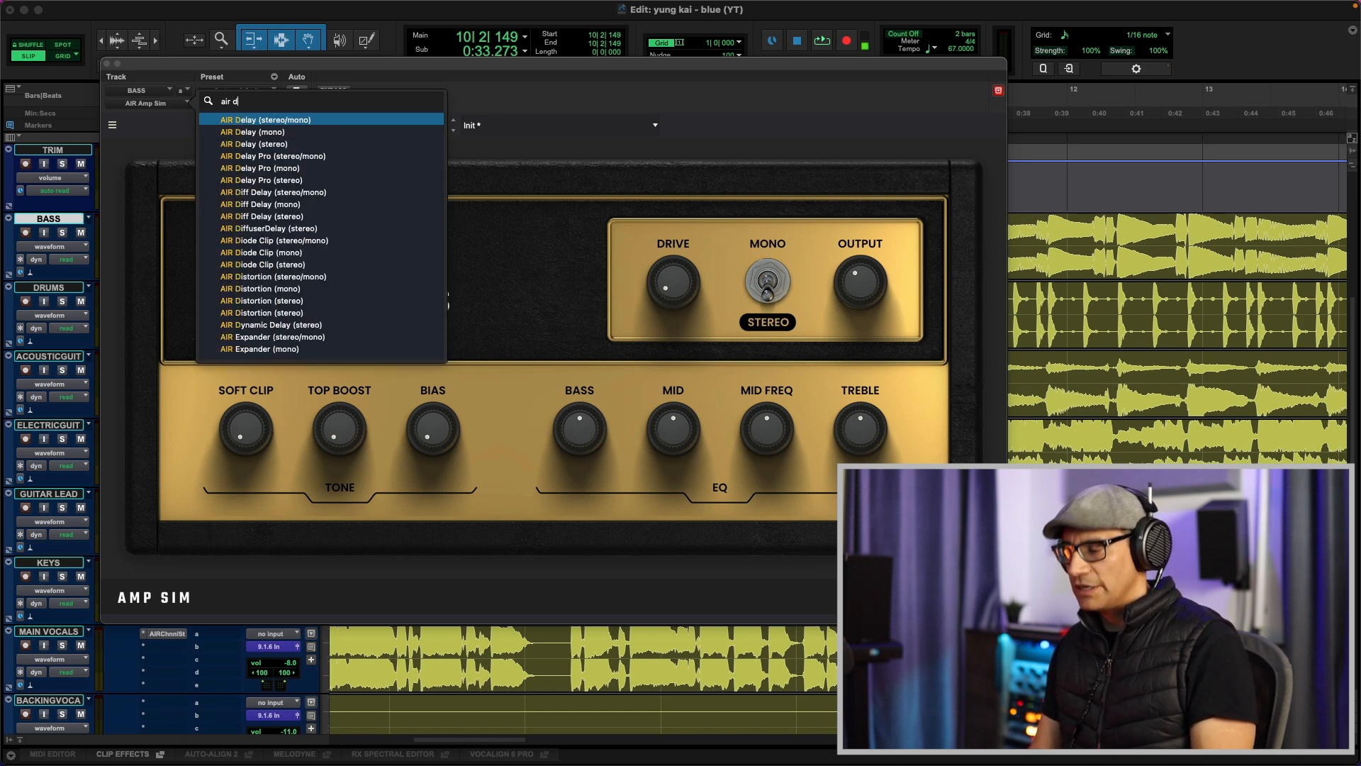
Look through the harmonic plugins in the browser for a replacement effect and return to Pro Tools
{"action": "key", "text": "super+Tab"}
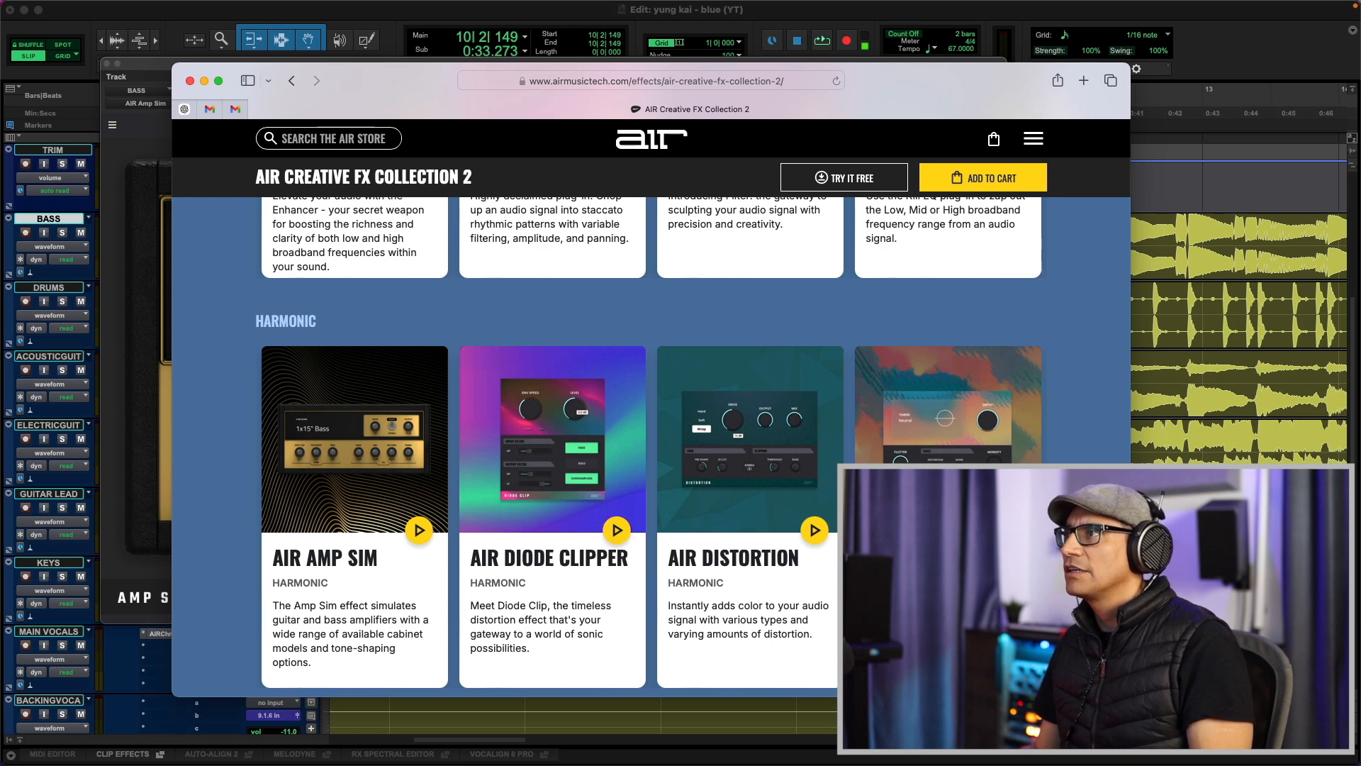
{"action": "left_click", "coordinate": [1055, 517]}
{"action": "scroll", "coordinate": [652, 517], "scroll_direction": "right", "scroll_amount": 8}
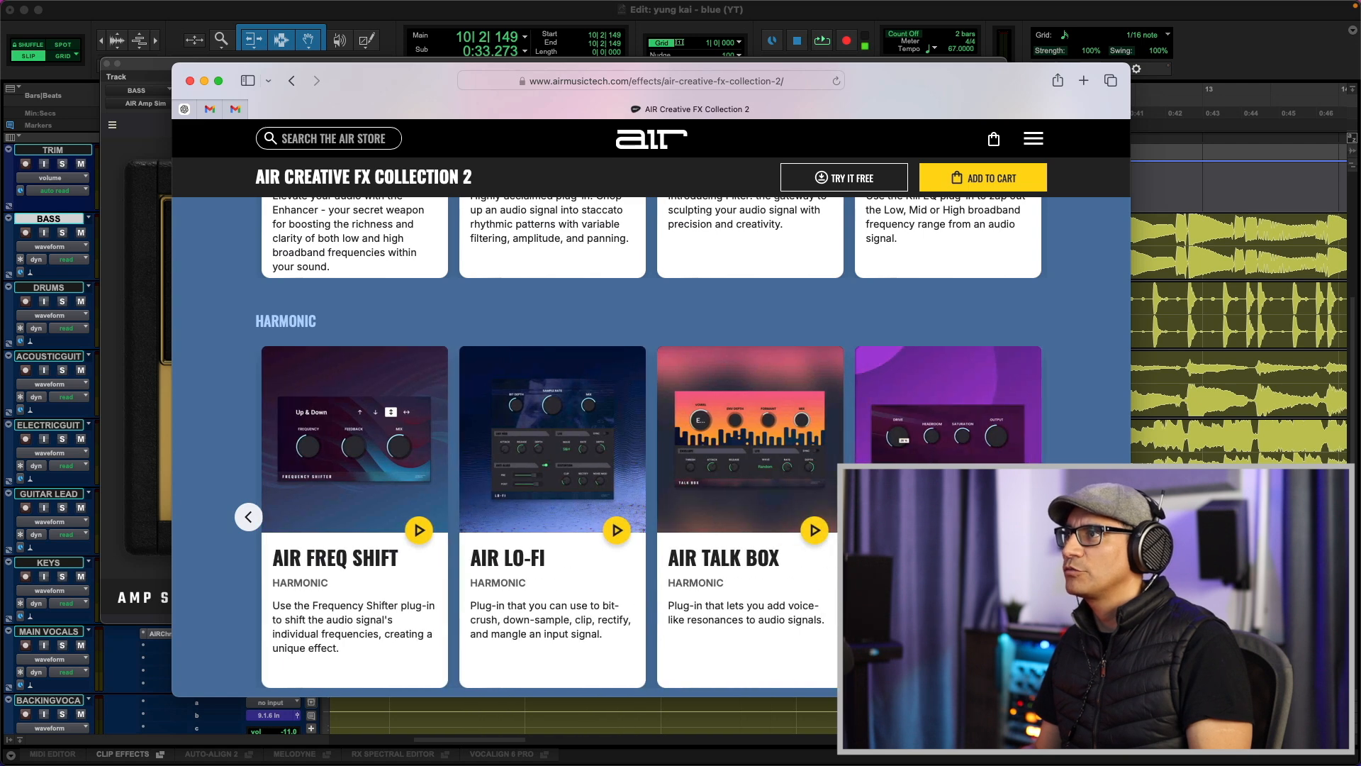
{"action": "scroll", "coordinate": [652, 517], "scroll_direction": "right", "scroll_amount": 3}
{"action": "key", "text": "super+Tab"}
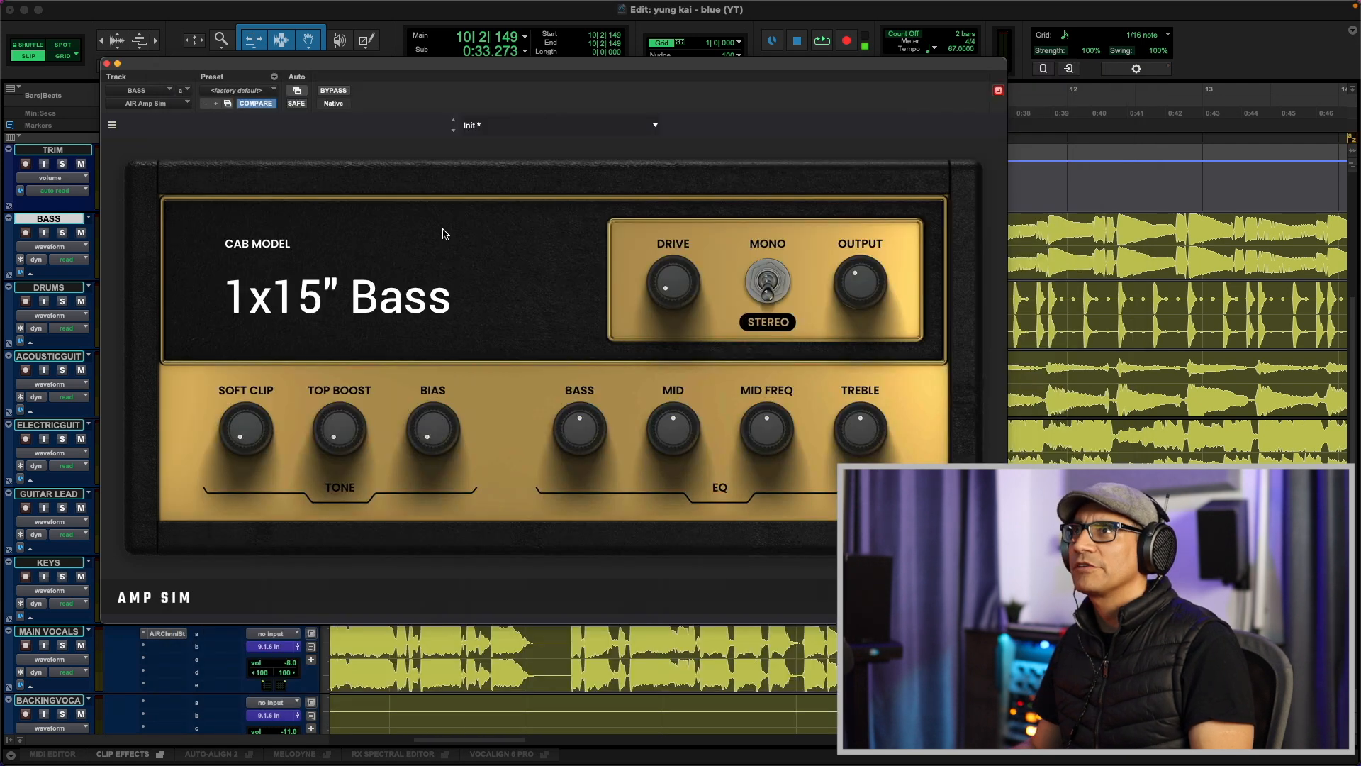
Replace the Amp Sim on the bass track with AIR Tube Drive (stereo)
{"action": "left_click", "coordinate": [170, 107]}
{"action": "type", "text": "air tub"}
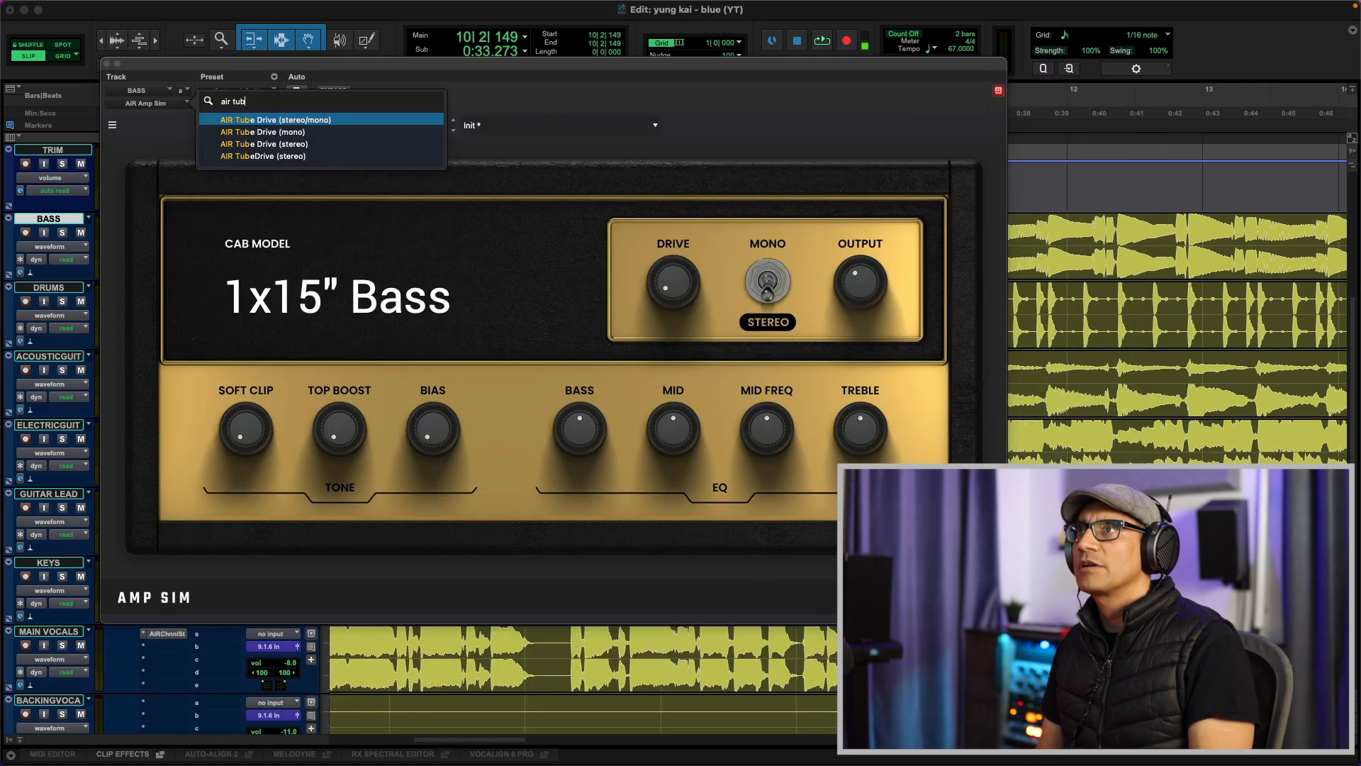
{"action": "key", "text": "Down"}
{"action": "key", "text": "Down"}
{"action": "key", "text": "Return"}
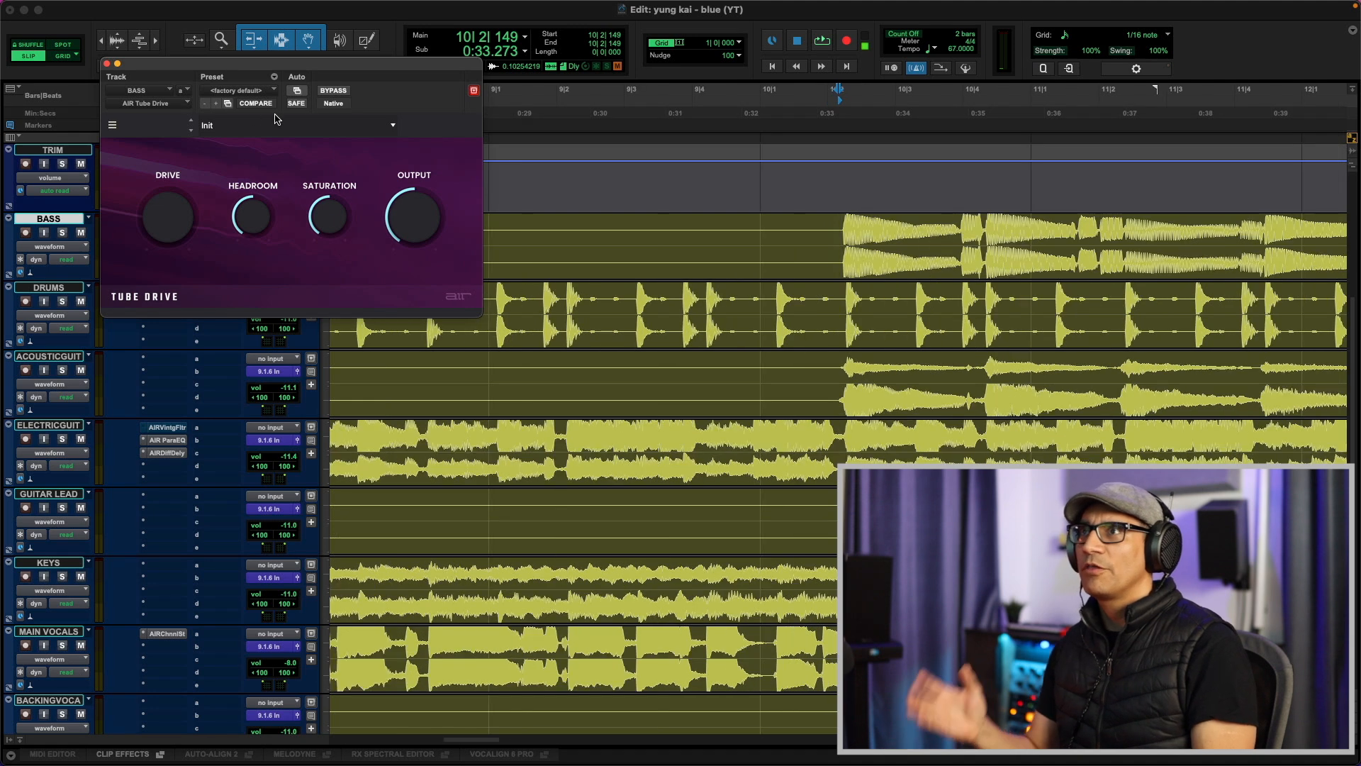
Solo the bass track and raise the Tube Drive's drive to 18% during playback
{"action": "key", "text": "super+bracketright"}
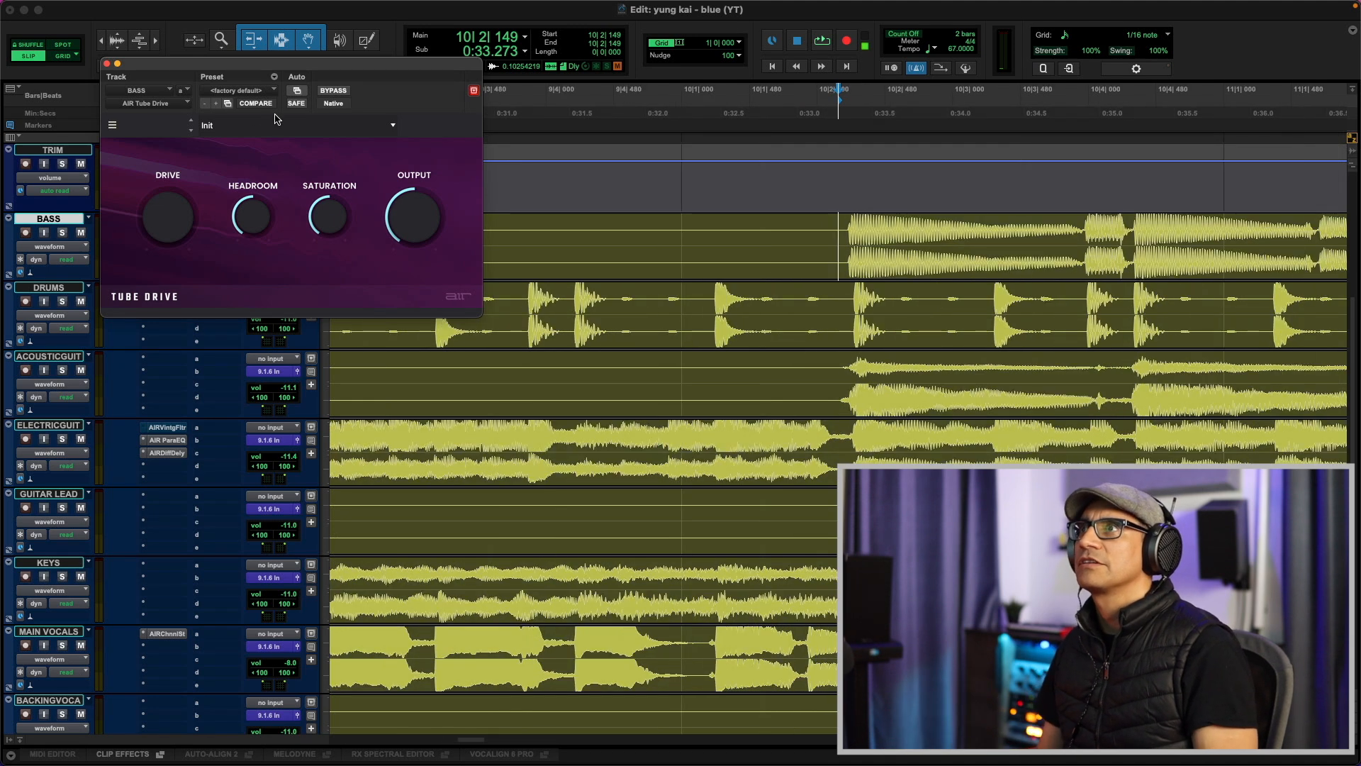
{"action": "key", "text": "shift+s"}
{"action": "key", "text": "space"}
{"action": "mouse_move", "coordinate": [183, 221]}
{"action": "left_click_drag", "start_coordinate": [183, 222], "coordinate": [183, 212]}
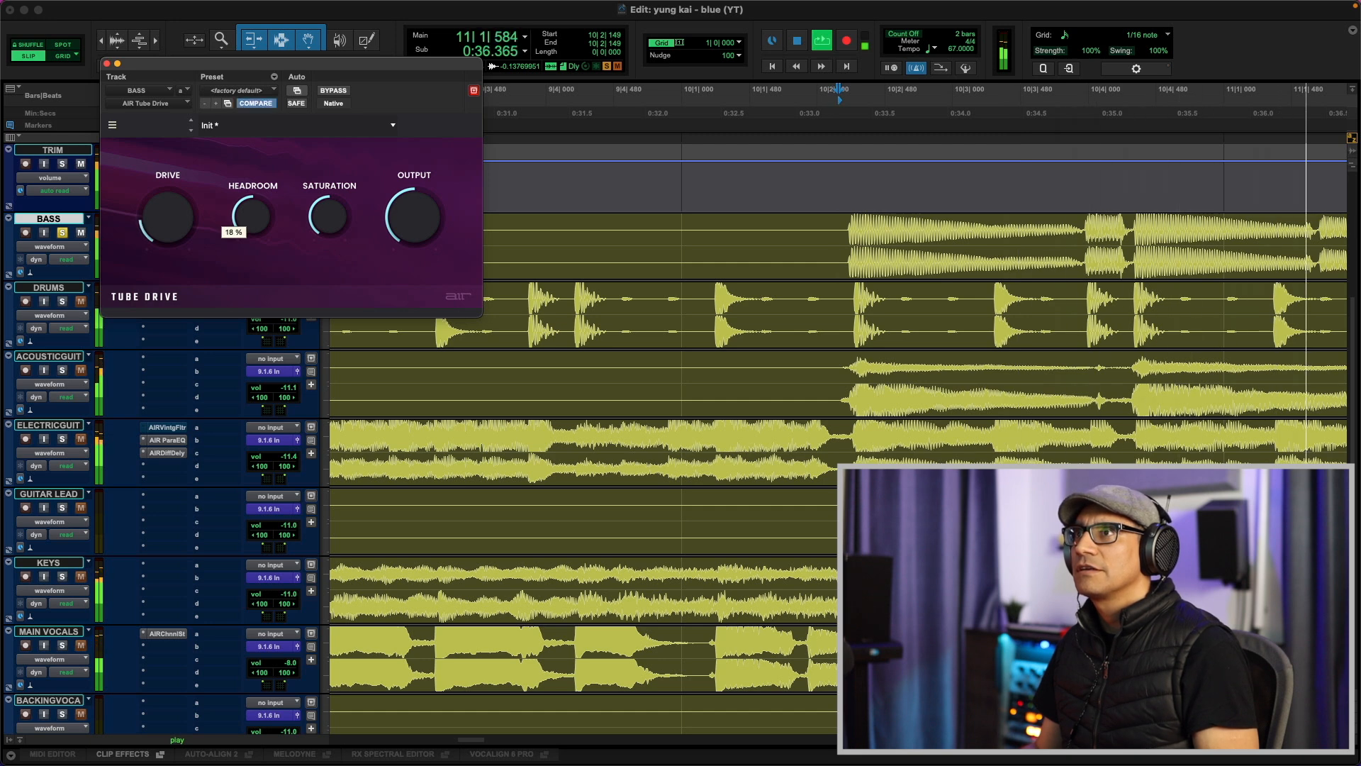
Clear the bass solo and compare the full mix with the Tube Drive bypassed and active
{"action": "mouse_move", "coordinate": [408, 250]}
{"action": "key", "text": "space"}
{"action": "key", "text": "shift+s"}
{"action": "key", "text": "space"}
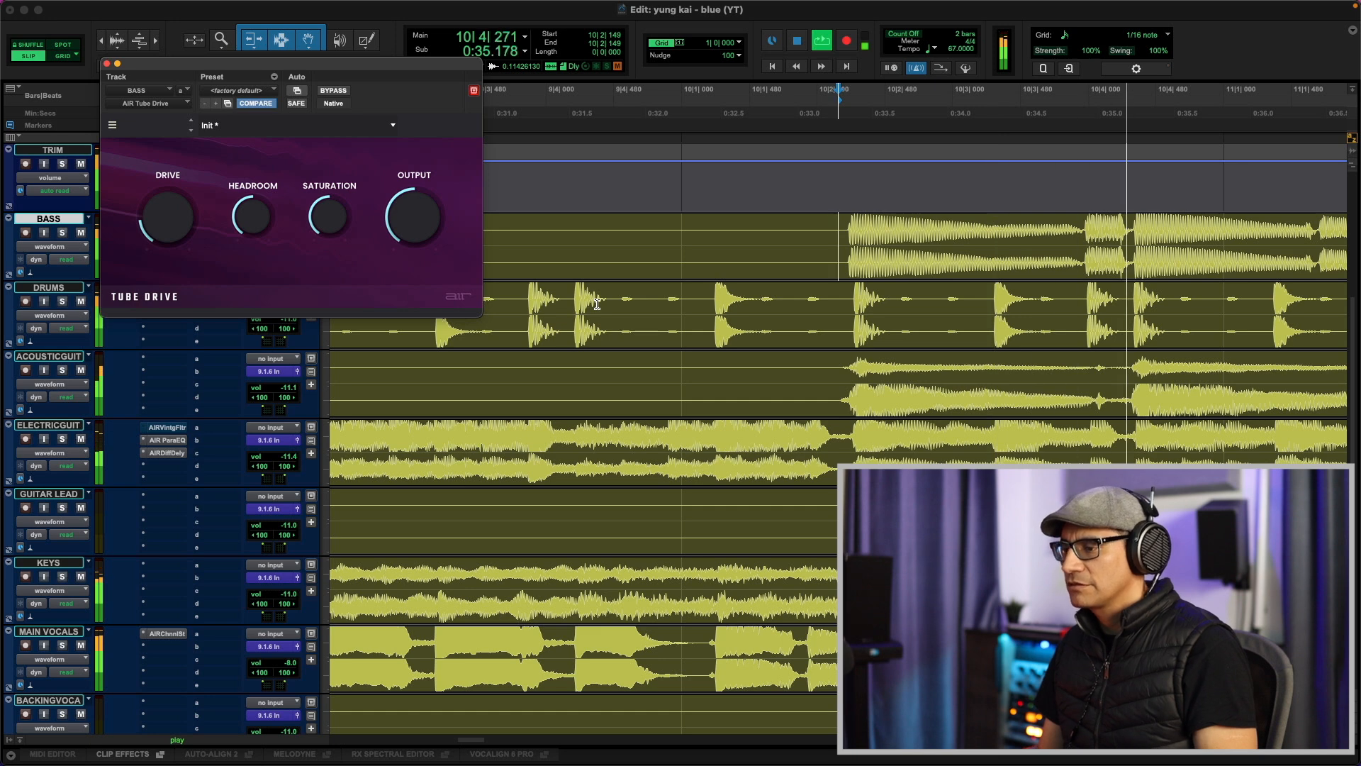
{"action": "key", "text": "space"}
{"action": "key", "text": "space"}
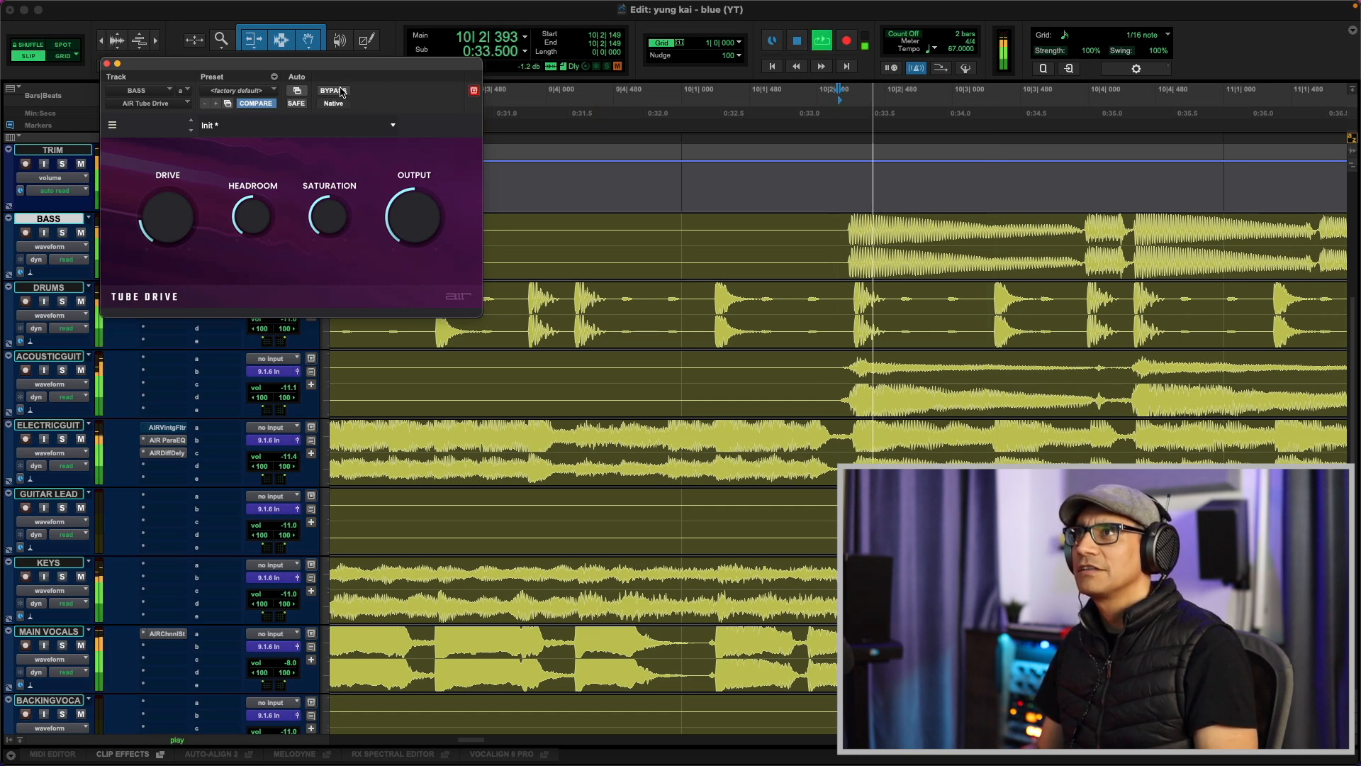
{"action": "left_click", "coordinate": [333, 90]}
{"action": "left_click", "coordinate": [333, 90]}
Lower the Tube Drive's drive to 13%, stop playback and close the plugin window
{"action": "mouse_move", "coordinate": [237, 213]}
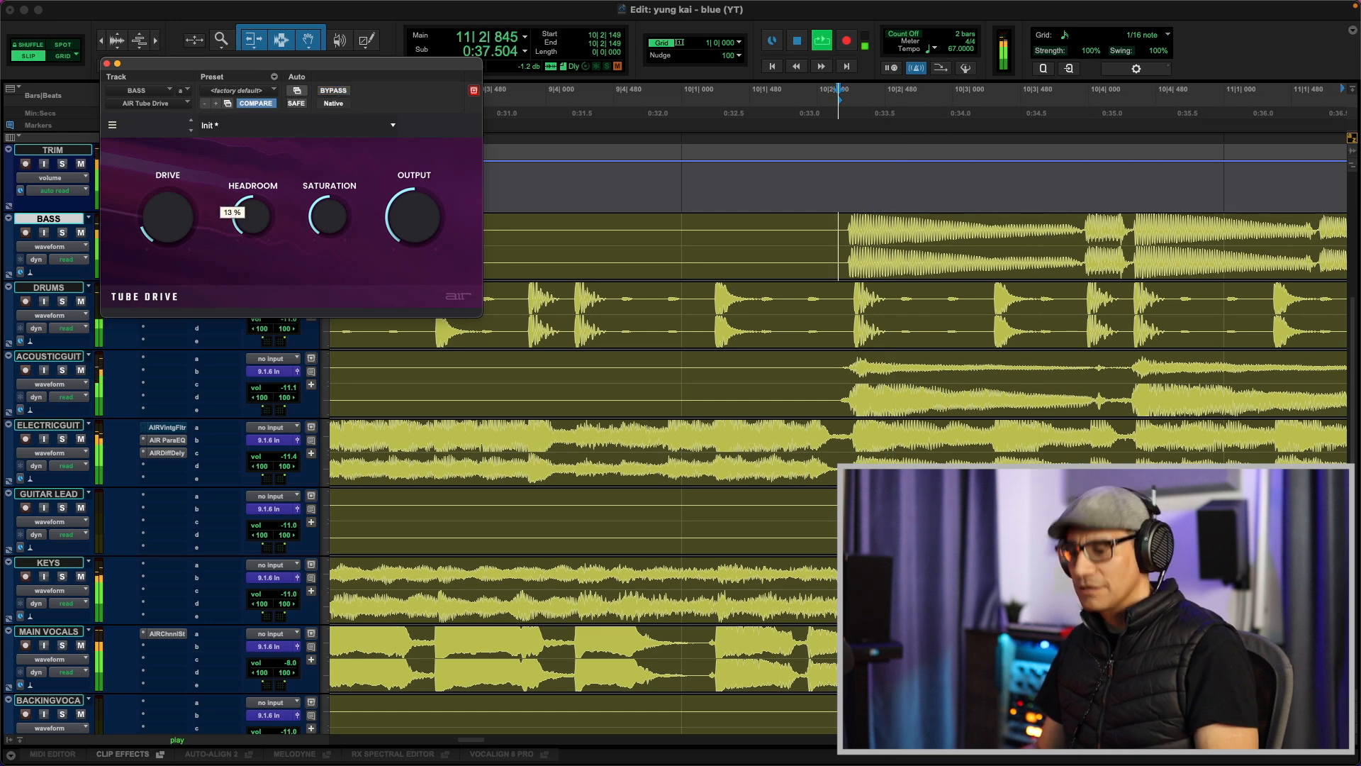
{"action": "key", "text": "space"}
{"action": "key", "text": "super+w"}
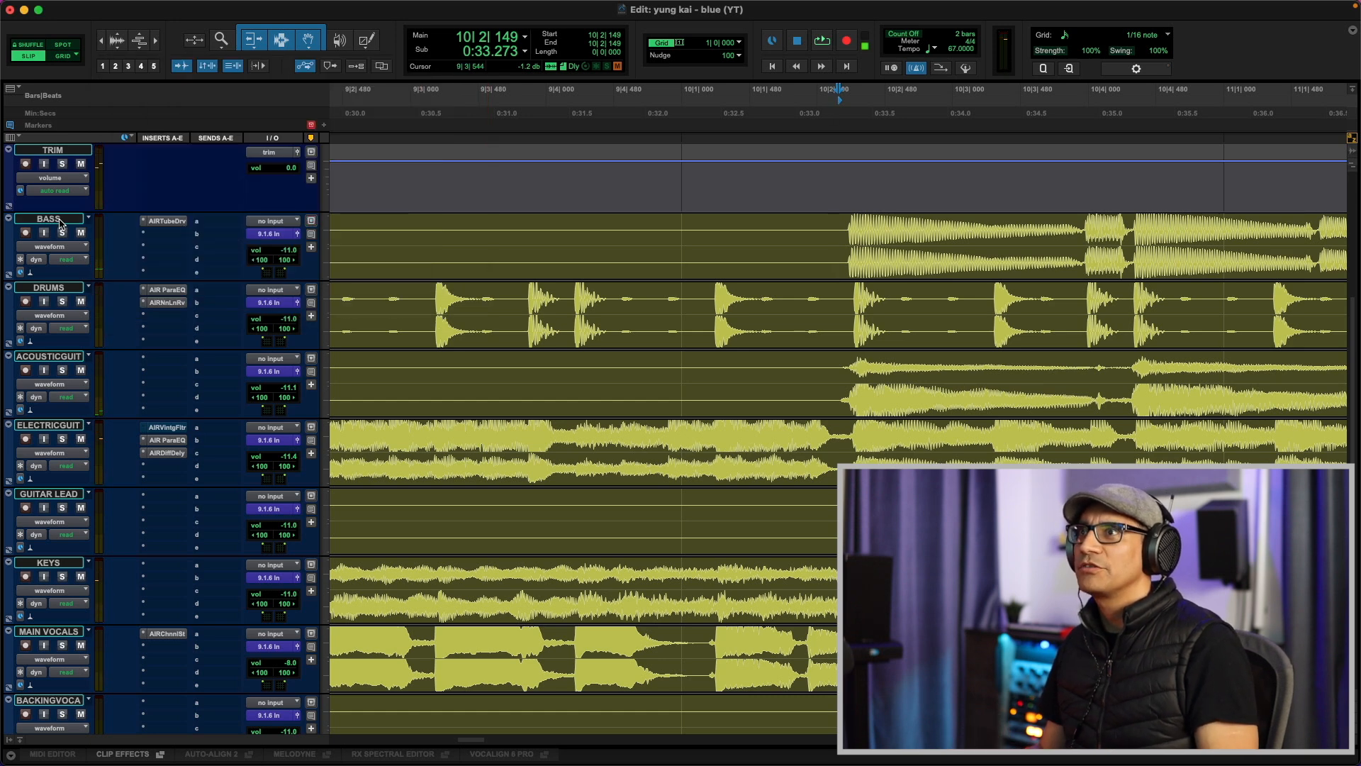
Show the mixer and review the plugin inserts across all tracks
{"action": "scroll", "coordinate": [64, 239], "scroll_direction": "down", "scroll_amount": 3}
{"action": "scroll", "coordinate": [51, 583], "scroll_direction": "left", "scroll_amount": 1}
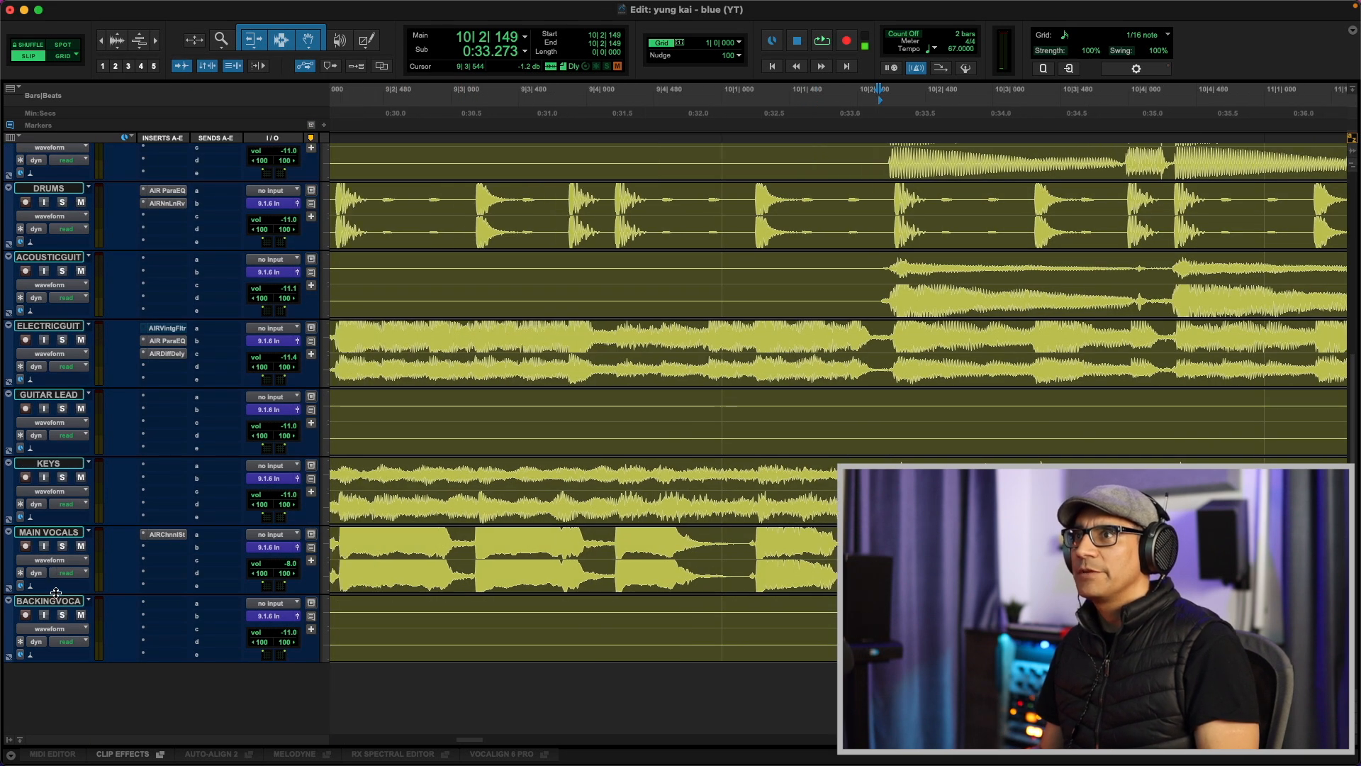
{"action": "key", "text": "super+equal"}
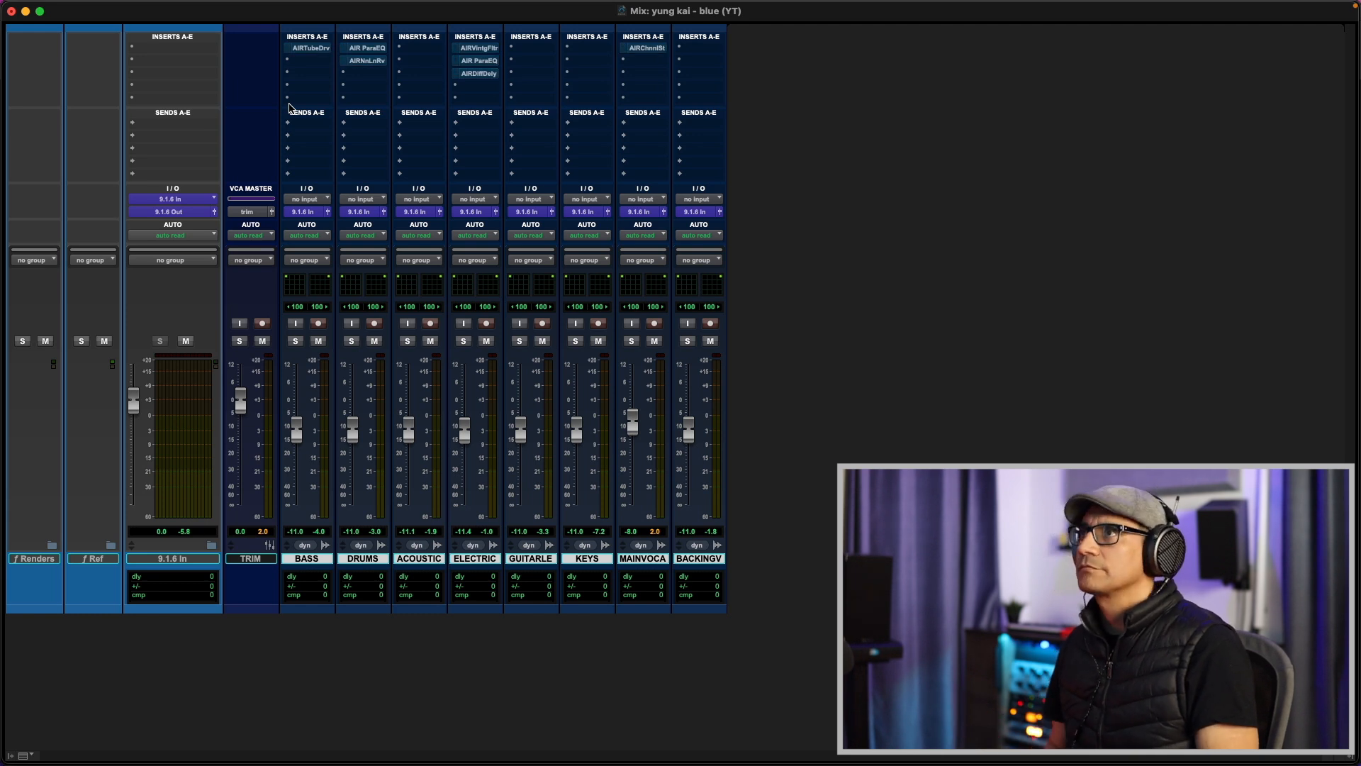
{"action": "key", "text": "space"}
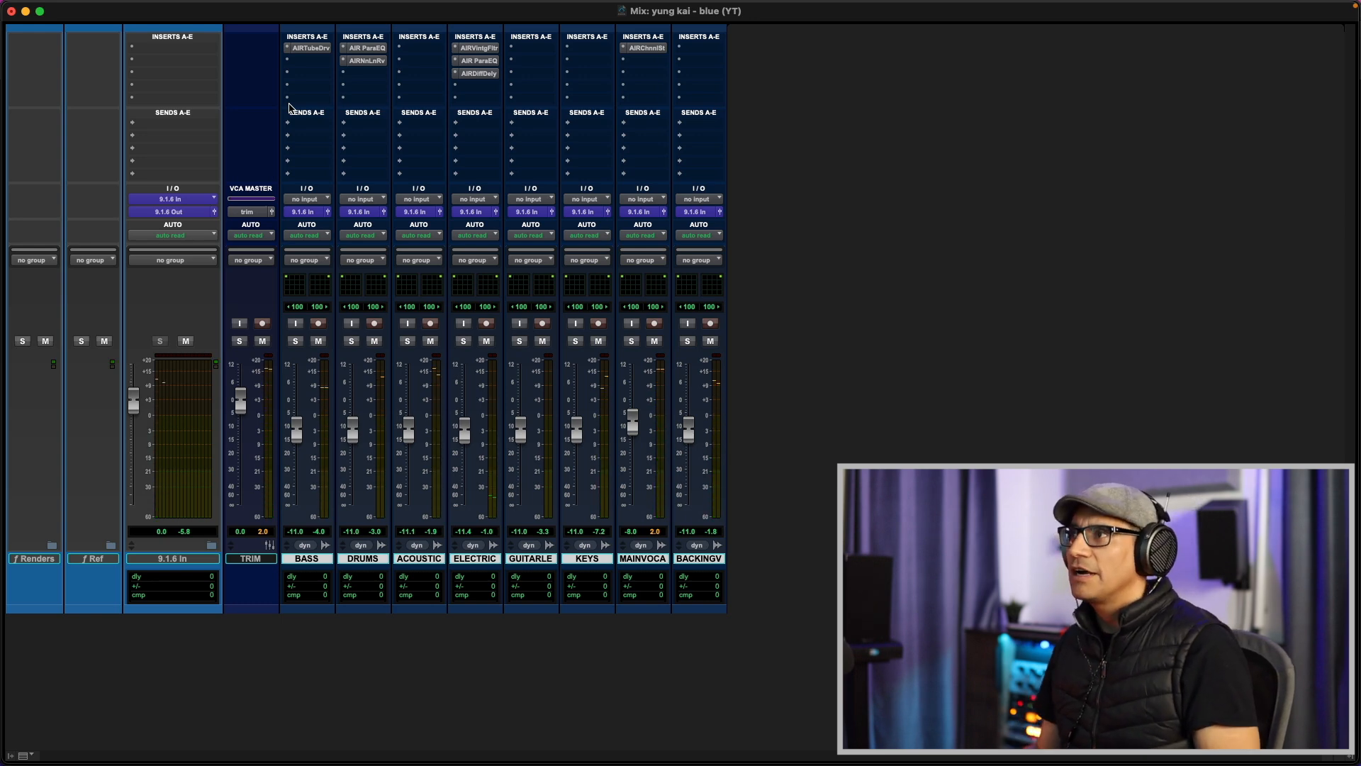
Return to the Edit window, solo the backing vocals track and play from the start of its audio
{"action": "key", "text": "super+equal"}
{"action": "key", "text": "alt+a"}
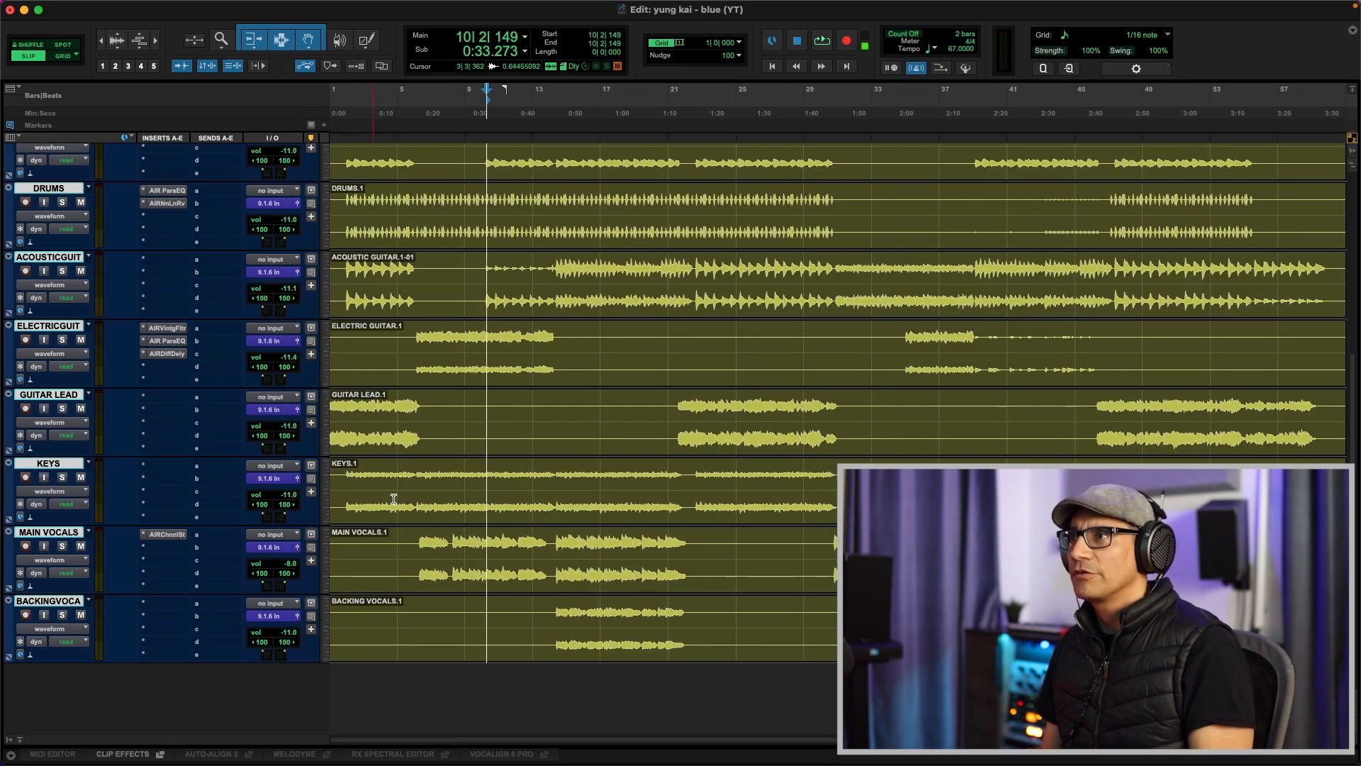
{"action": "left_click", "coordinate": [499, 610]}
{"action": "key", "text": "Tab"}
{"action": "key", "text": "shift+s"}
{"action": "key", "text": "space"}
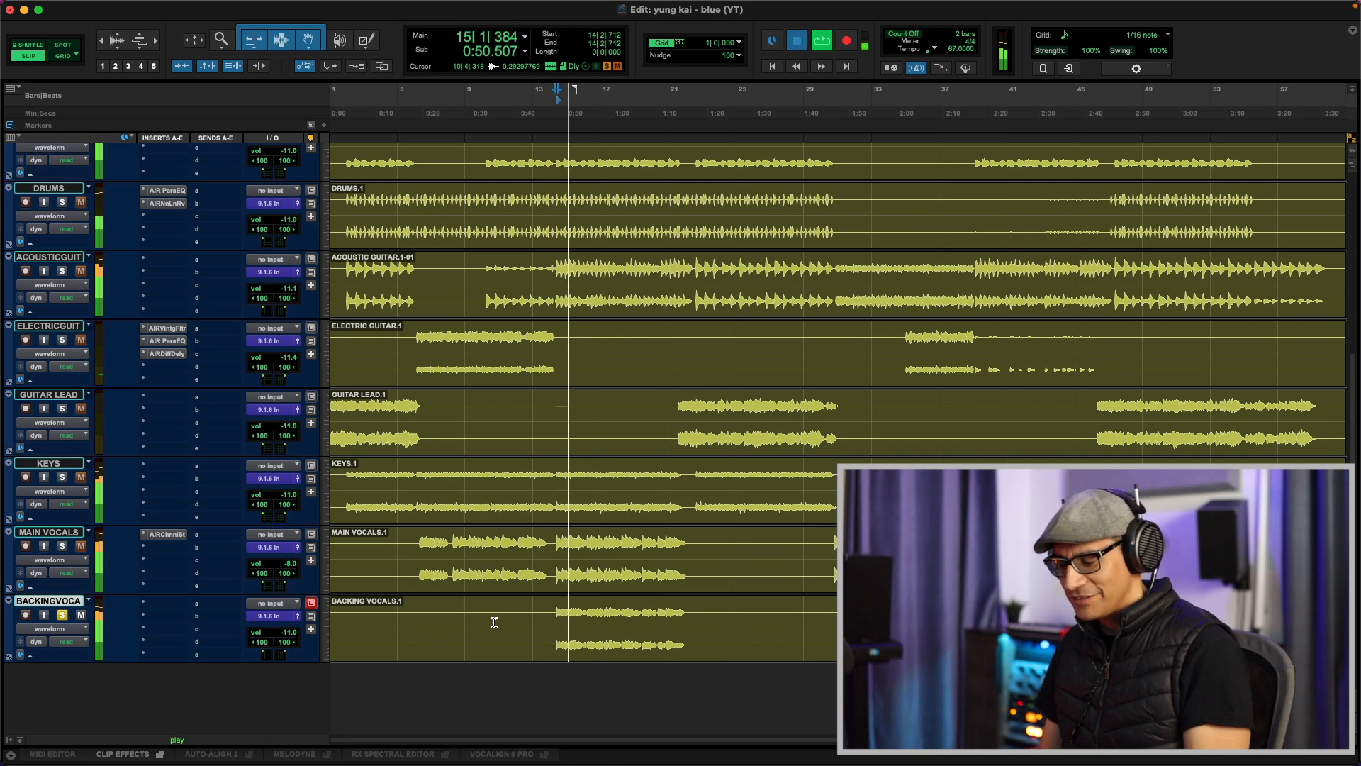
Replay the opening of the soloed backing vocals several times, then stop playback
{"action": "key", "text": "space"}
{"action": "key", "text": "super+bracketright"}
{"action": "key", "text": "super+bracketright"}
{"action": "key", "text": "space"}
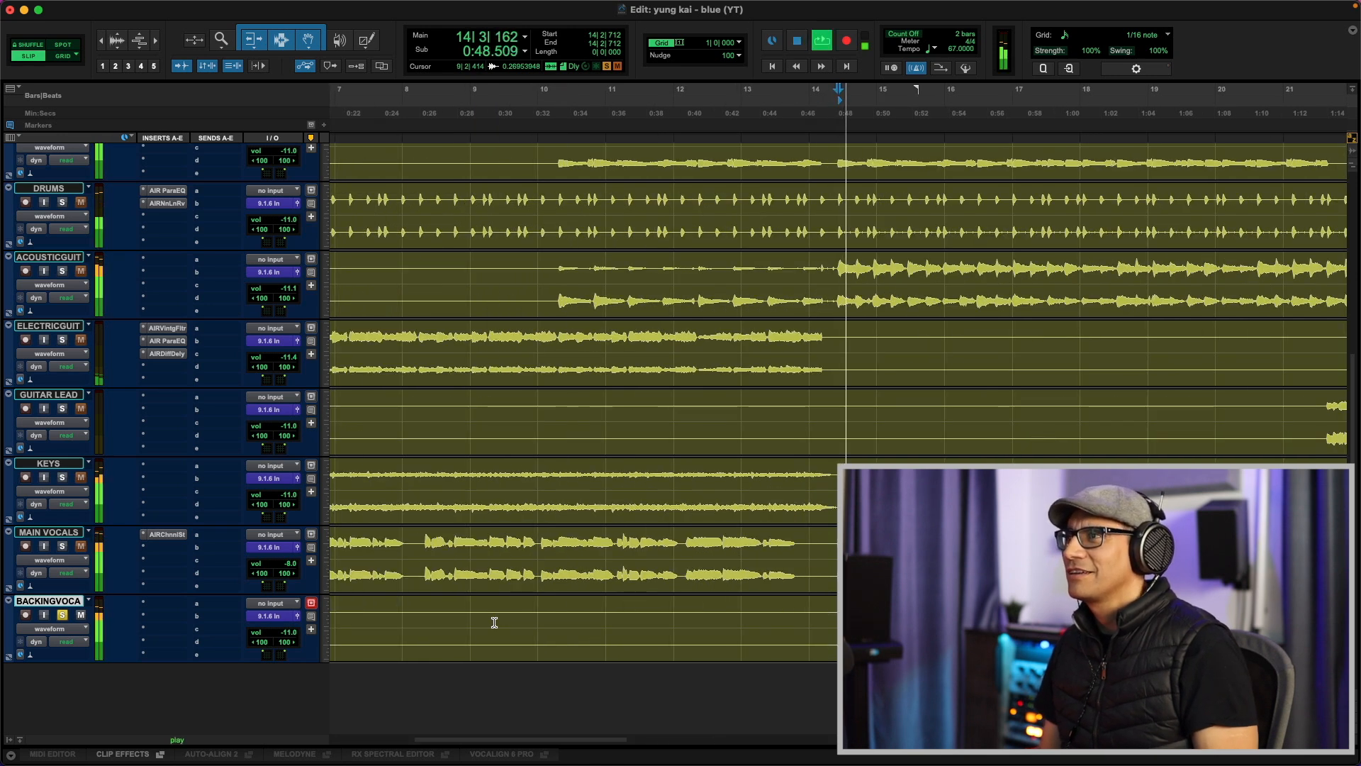
{"action": "key", "text": "space"}
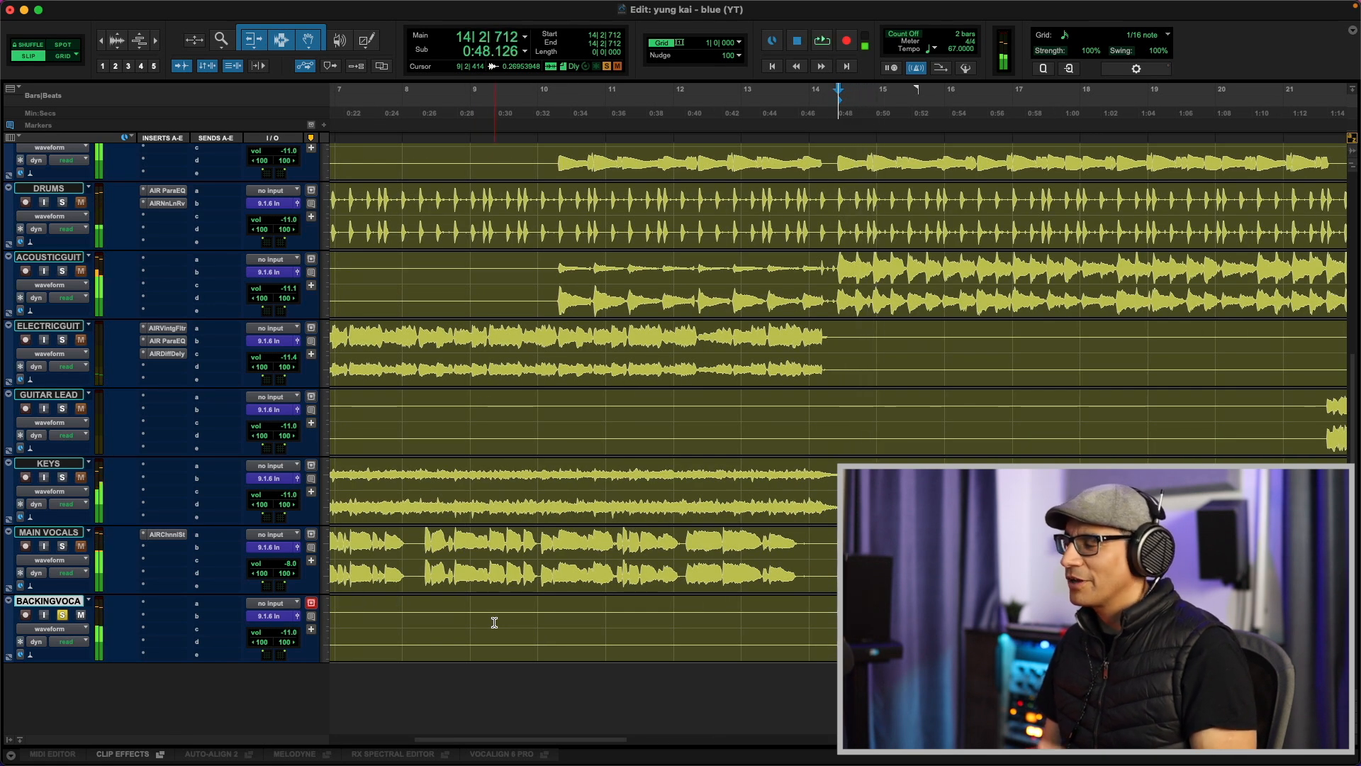
{"action": "key", "text": "space"}
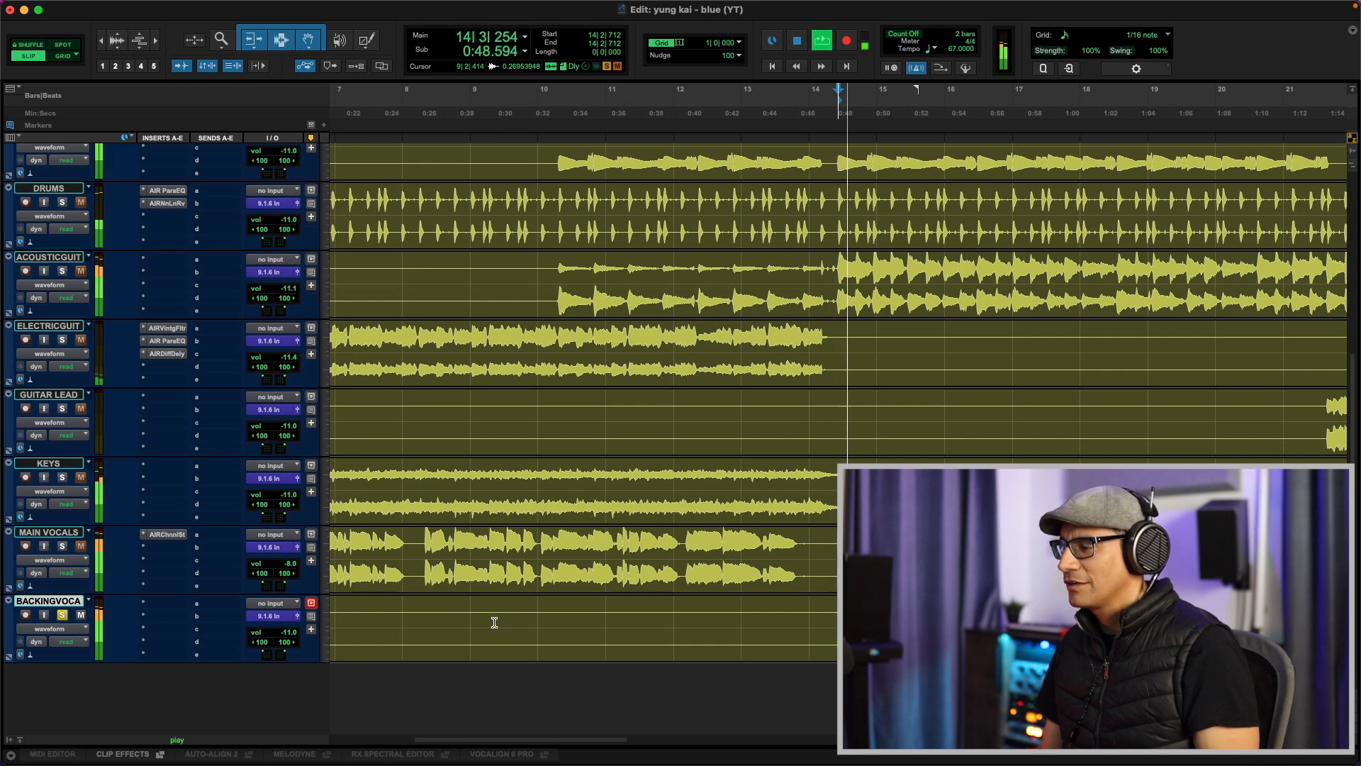
{"action": "key", "text": "space"}
Switch to the browser and look through the modulation plugins on the AIR Creative FX Collection 2 page
{"action": "key", "text": "super+Tab"}
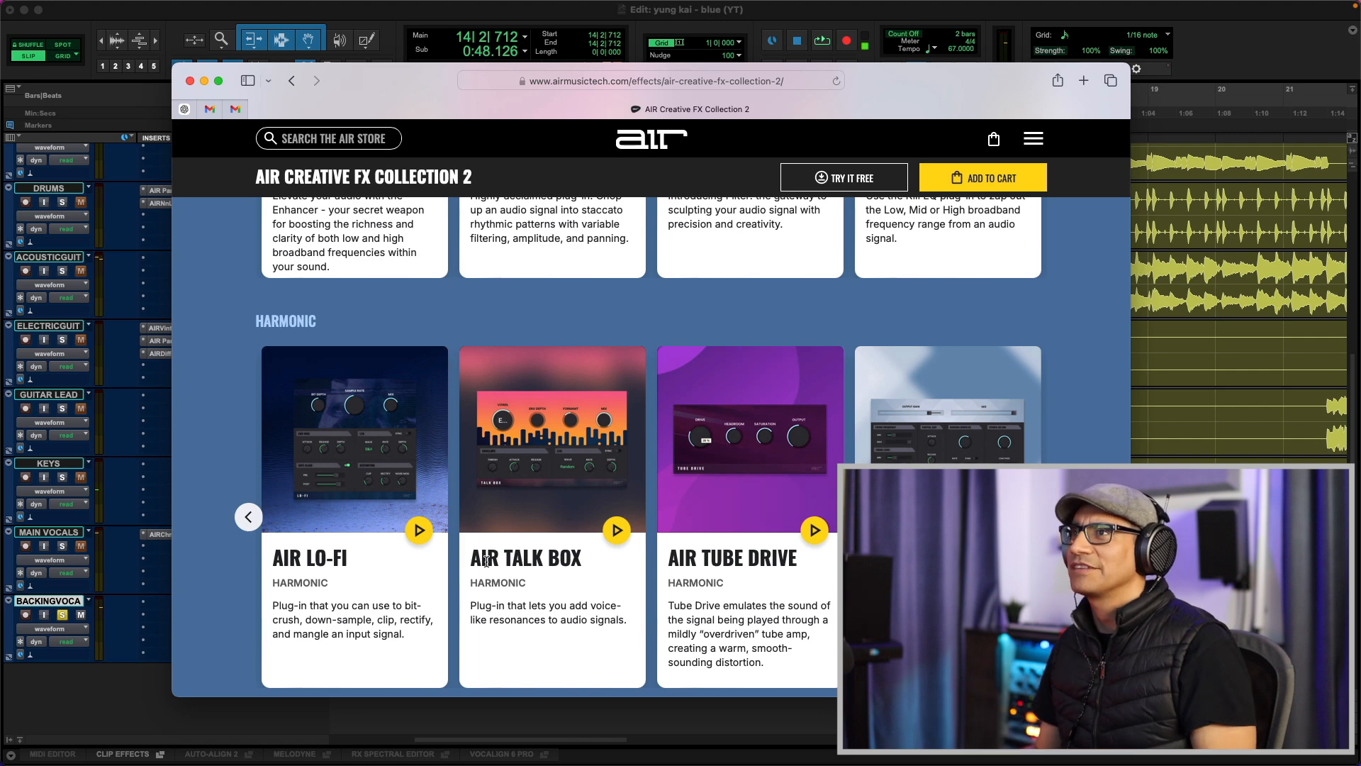
{"action": "scroll", "coordinate": [438, 404], "scroll_direction": "down", "scroll_amount": 8}
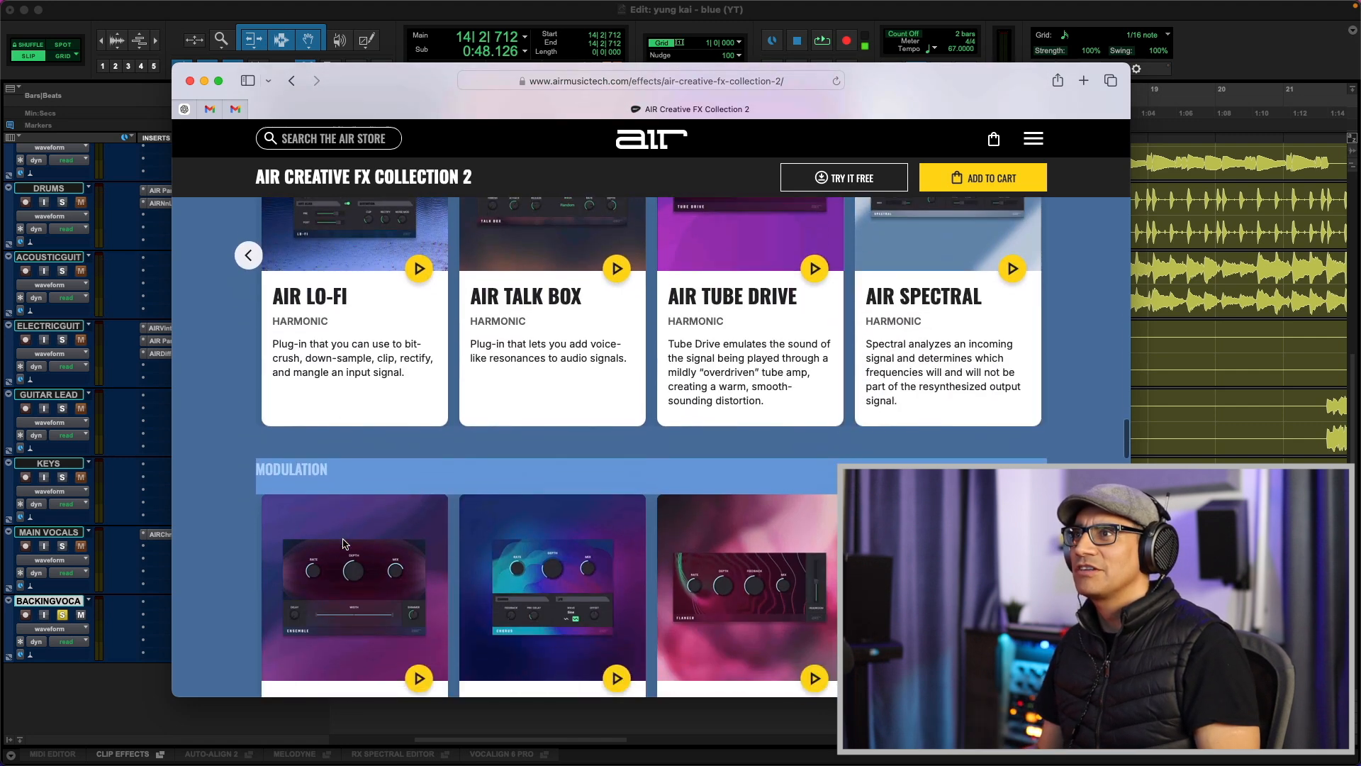
{"action": "scroll", "coordinate": [305, 595], "scroll_direction": "down", "scroll_amount": 2}
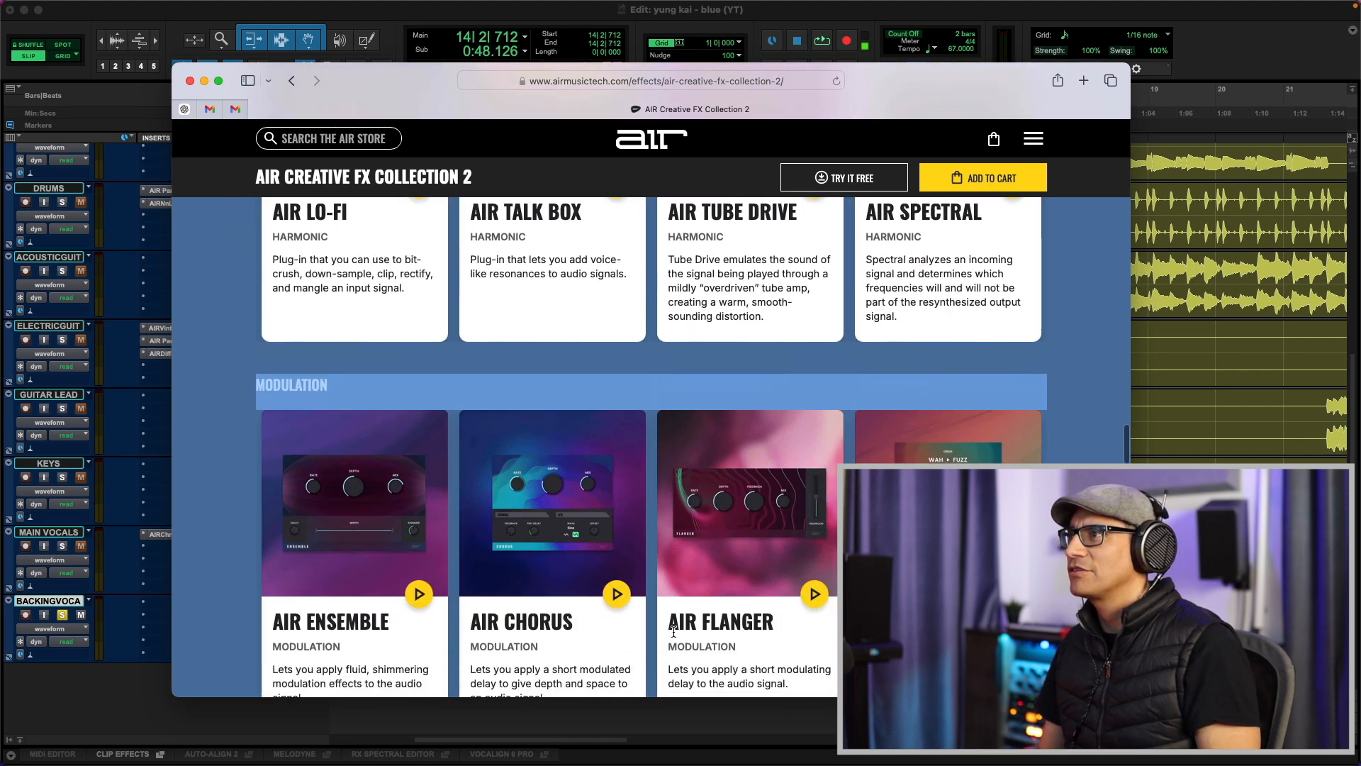
{"action": "left_click", "coordinate": [1055, 580]}
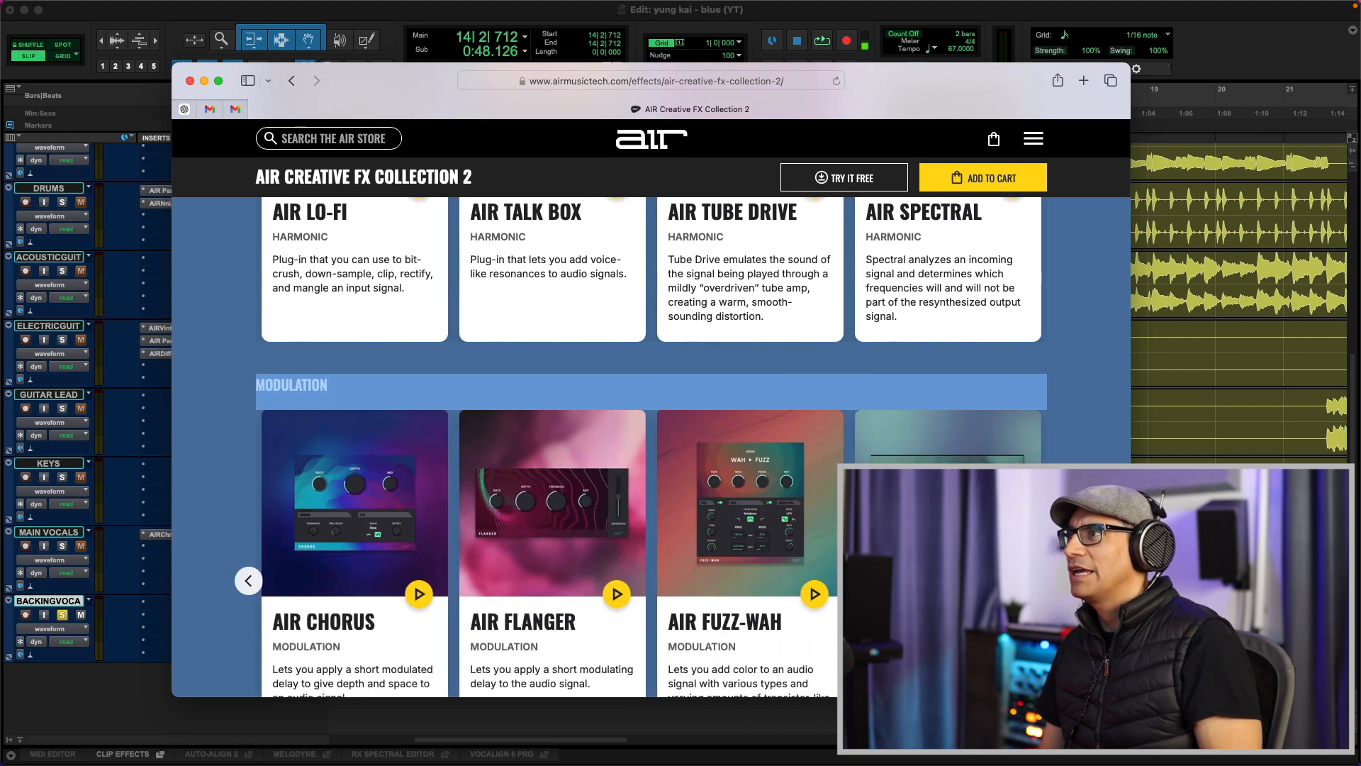
{"action": "left_click", "coordinate": [1054, 580]}
{"action": "left_click", "coordinate": [1054, 581]}
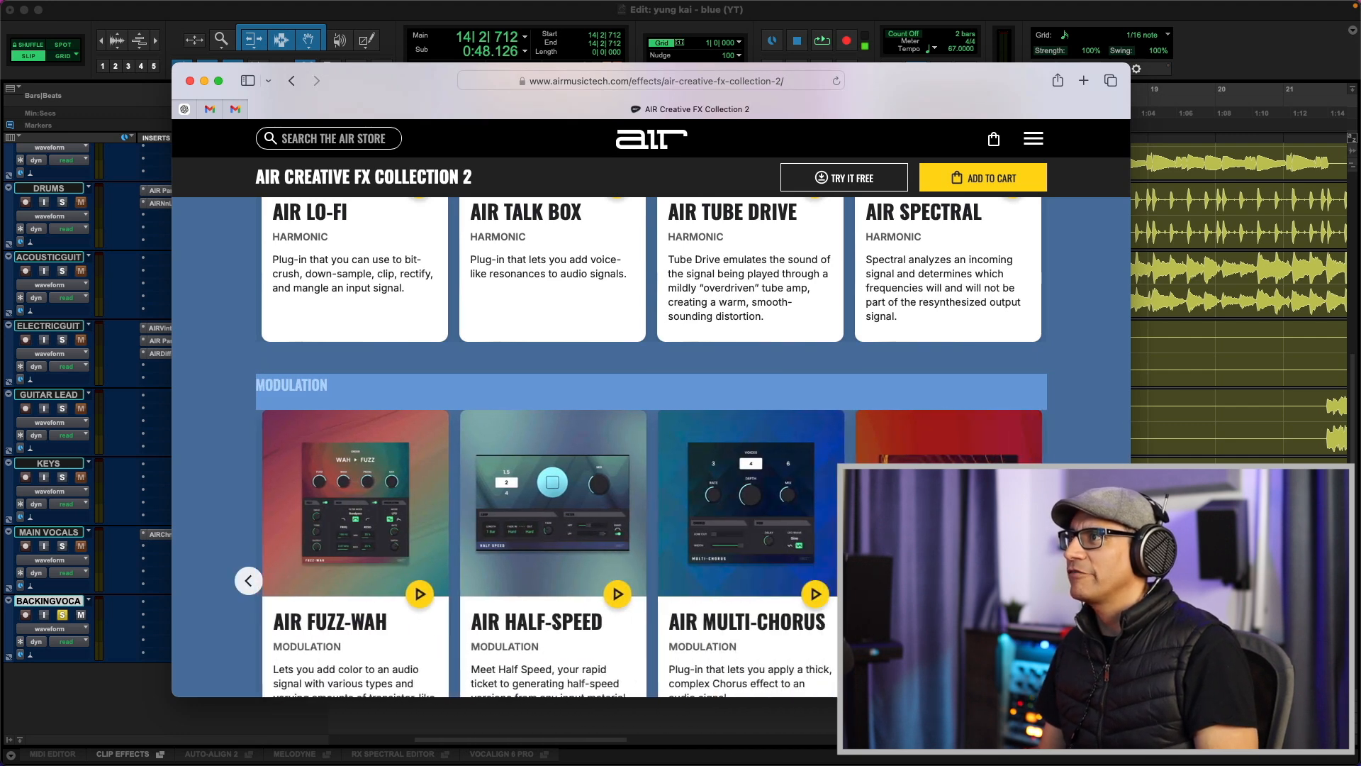
{"action": "left_click", "coordinate": [1054, 580]}
{"action": "scroll", "coordinate": [1054, 581], "scroll_direction": "down", "scroll_amount": 2}
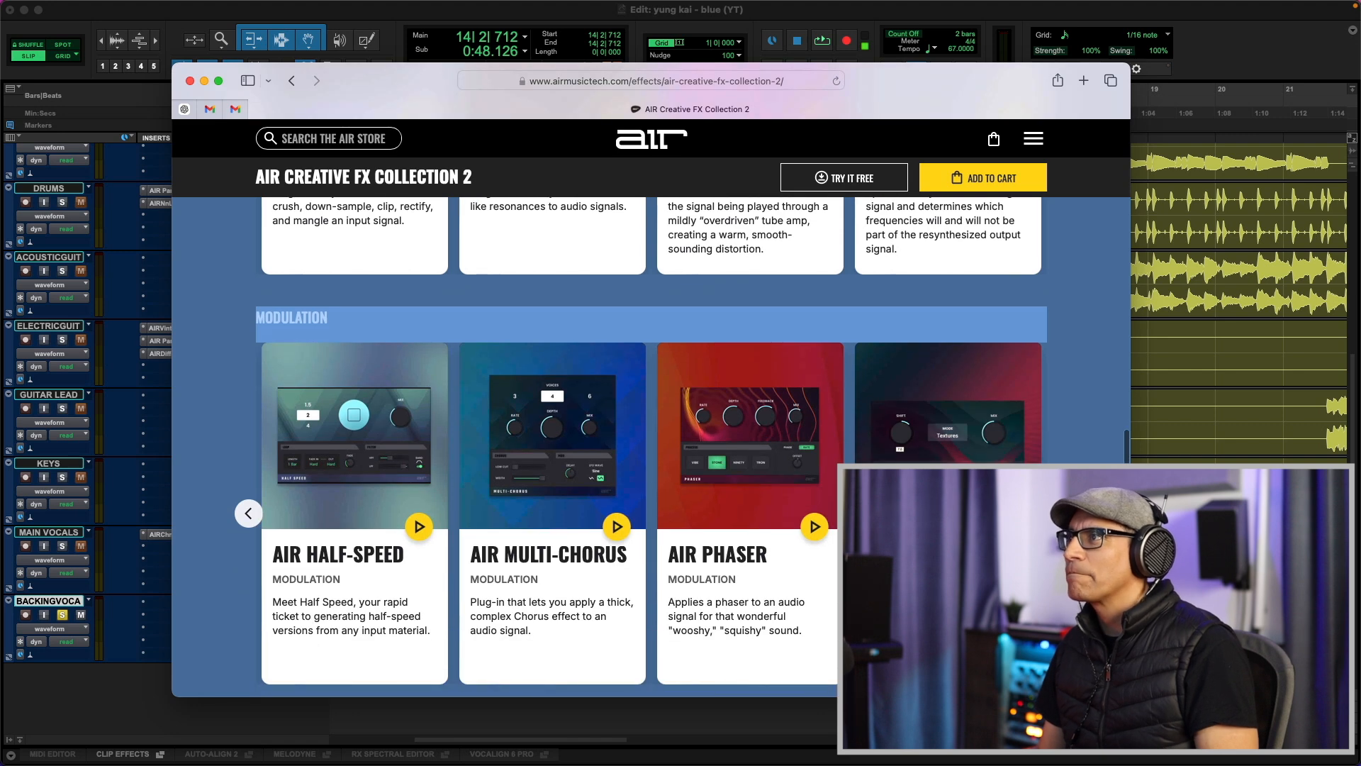
{"action": "left_click", "coordinate": [1054, 581]}
{"action": "left_click", "coordinate": [1054, 581]}
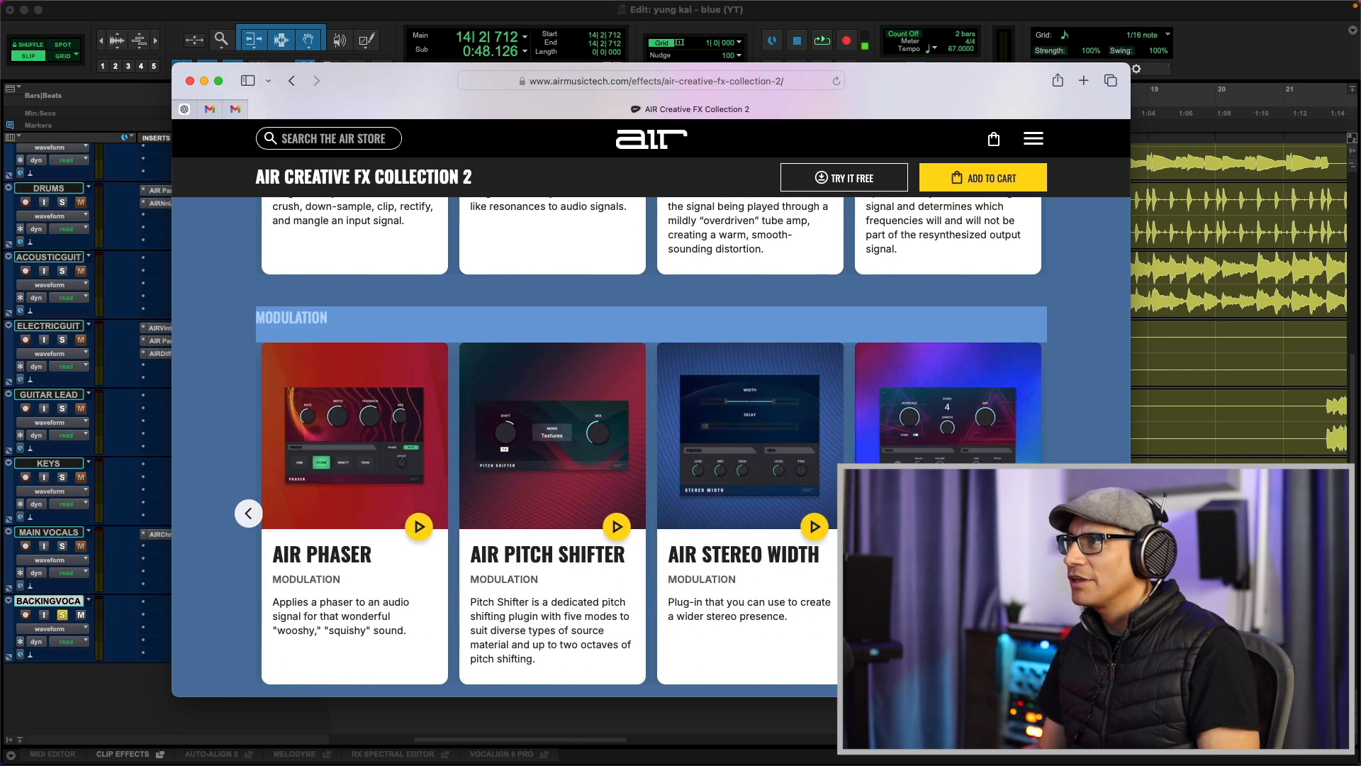
{"action": "left_click", "coordinate": [1054, 513]}
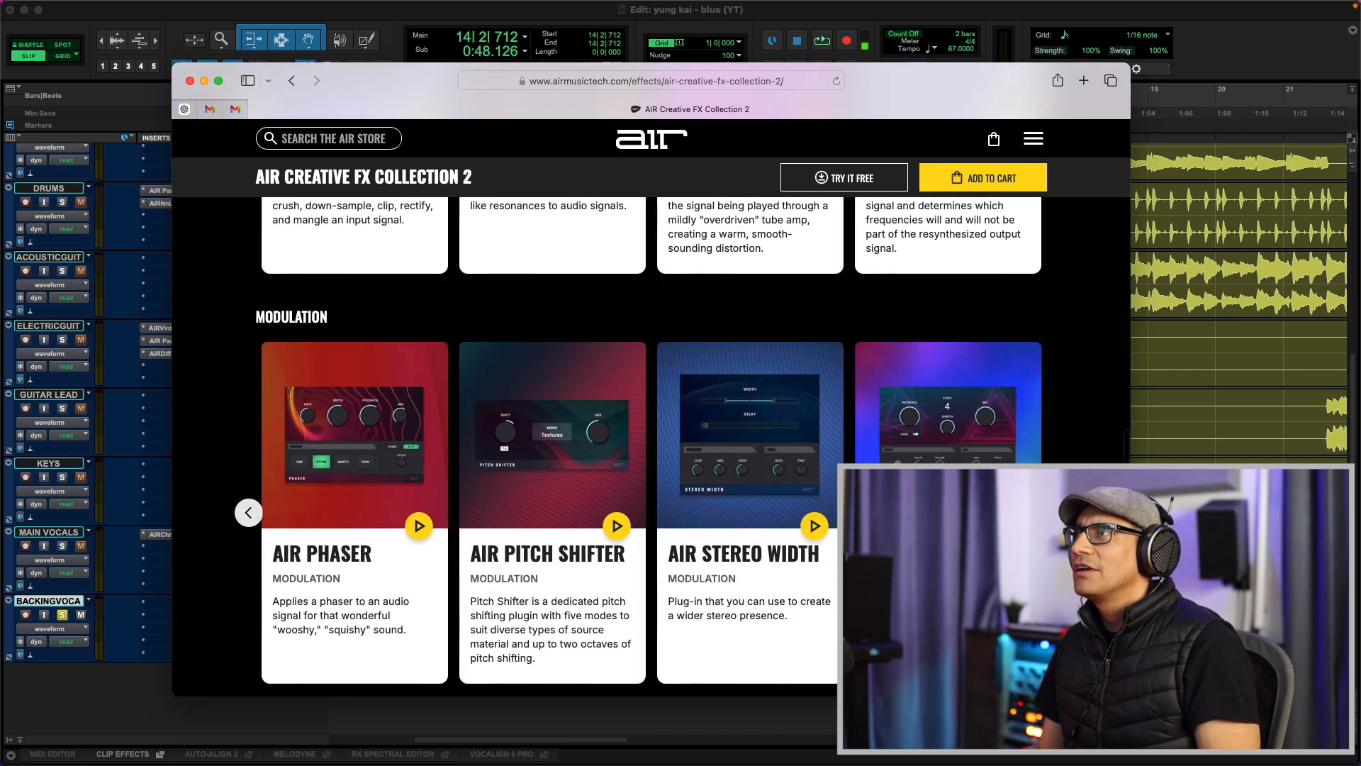
Look through the EQ / Filter plugins on the collection's product page
{"action": "scroll", "coordinate": [651, 425], "scroll_direction": "down", "scroll_amount": 6}
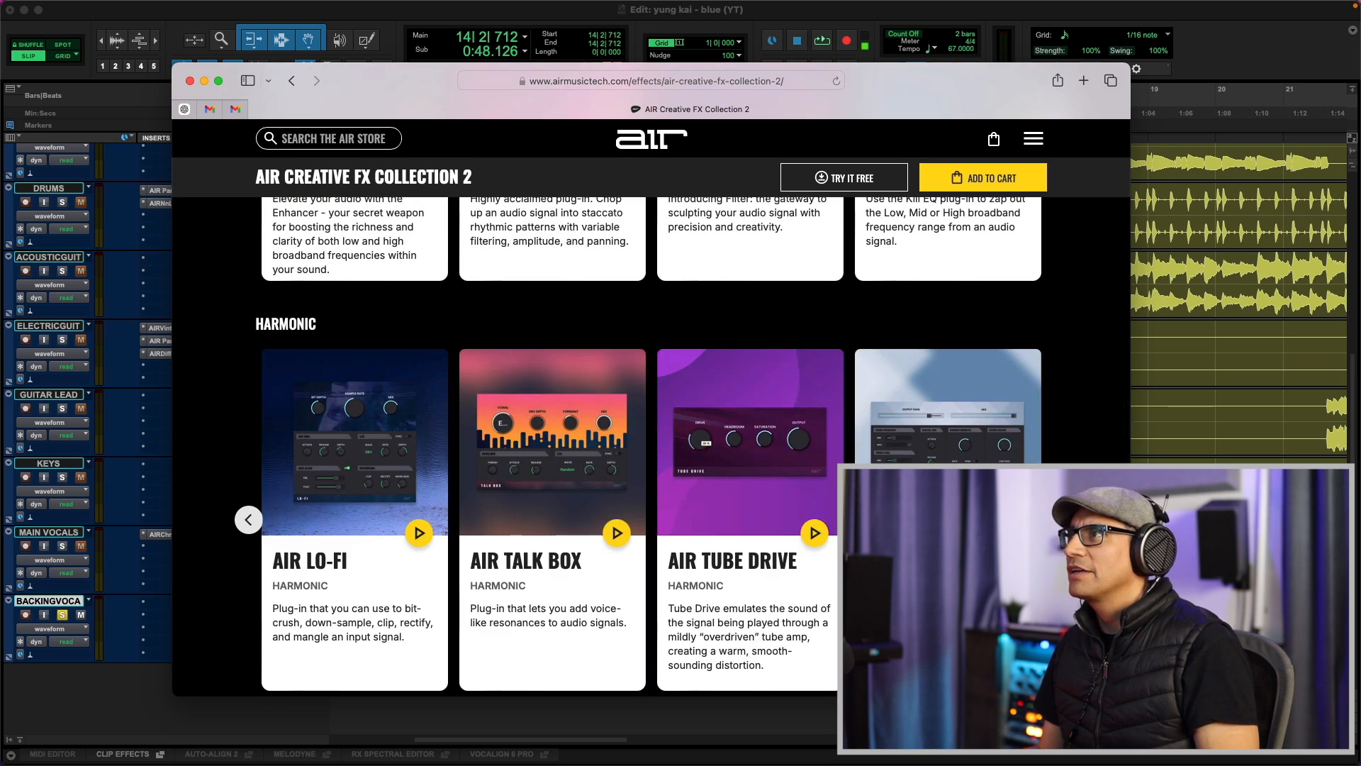
{"action": "scroll", "coordinate": [651, 426], "scroll_direction": "up", "scroll_amount": 5}
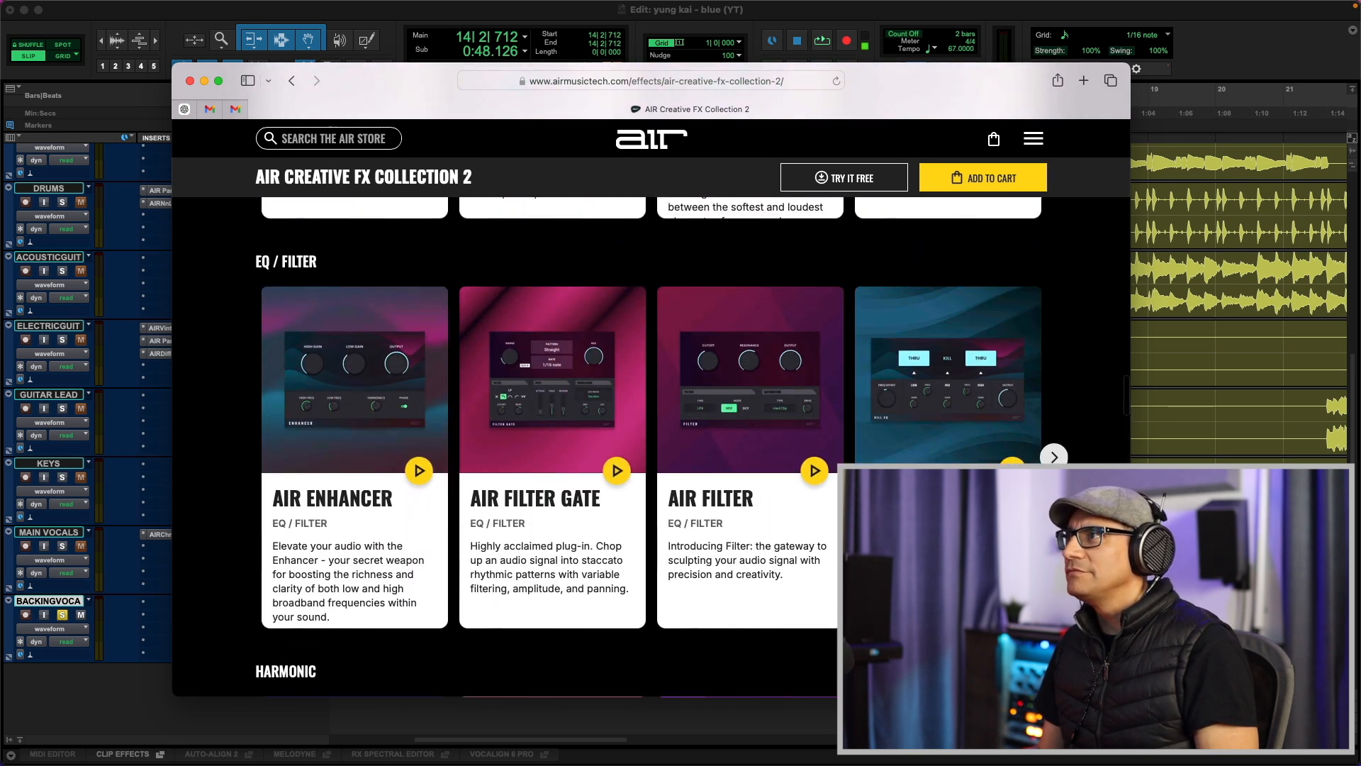
{"action": "left_click", "coordinate": [1054, 457]}
{"action": "left_click", "coordinate": [1054, 457]}
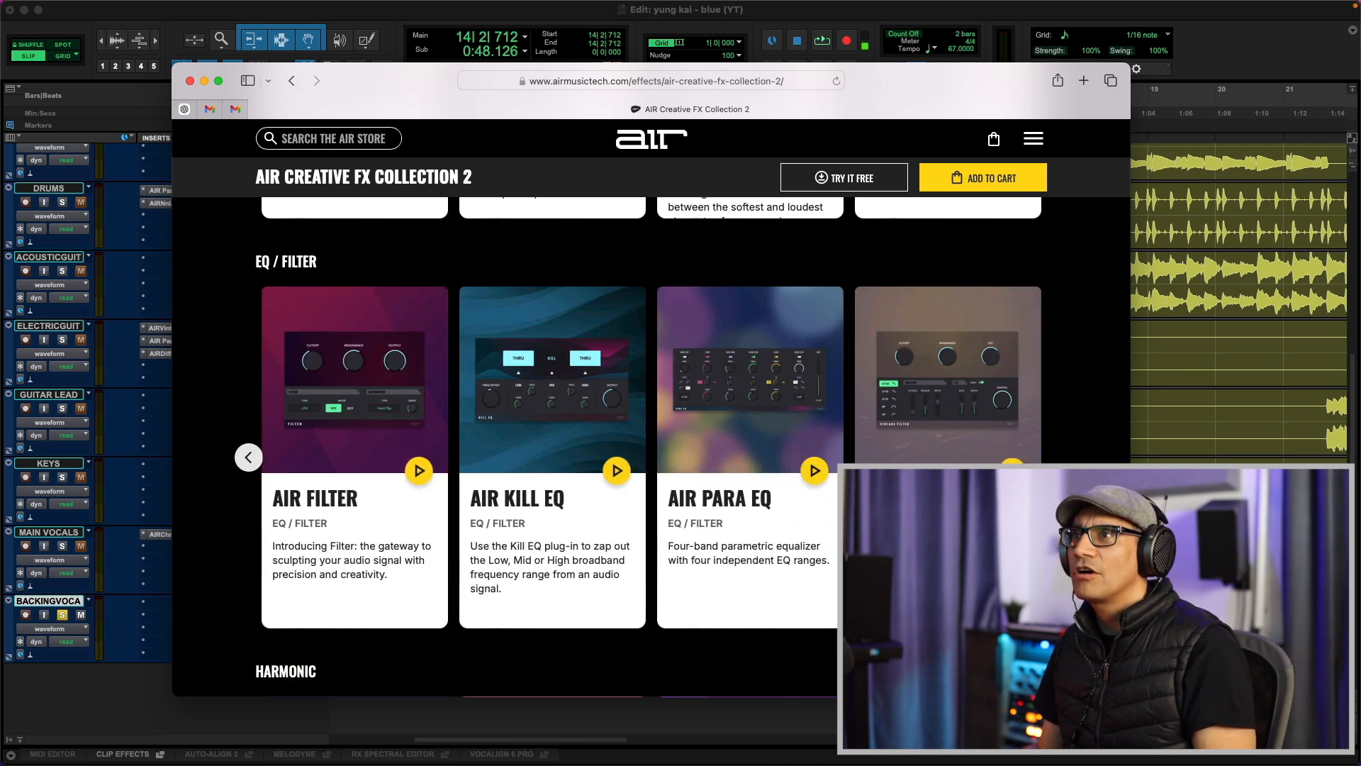
Switch back to Pro Tools and insert AIR Talk Box (stereo) in the backing vocals track's first insert slot
{"action": "left_click", "coordinate": [123, 584]}
{"action": "left_click", "coordinate": [147, 604]}
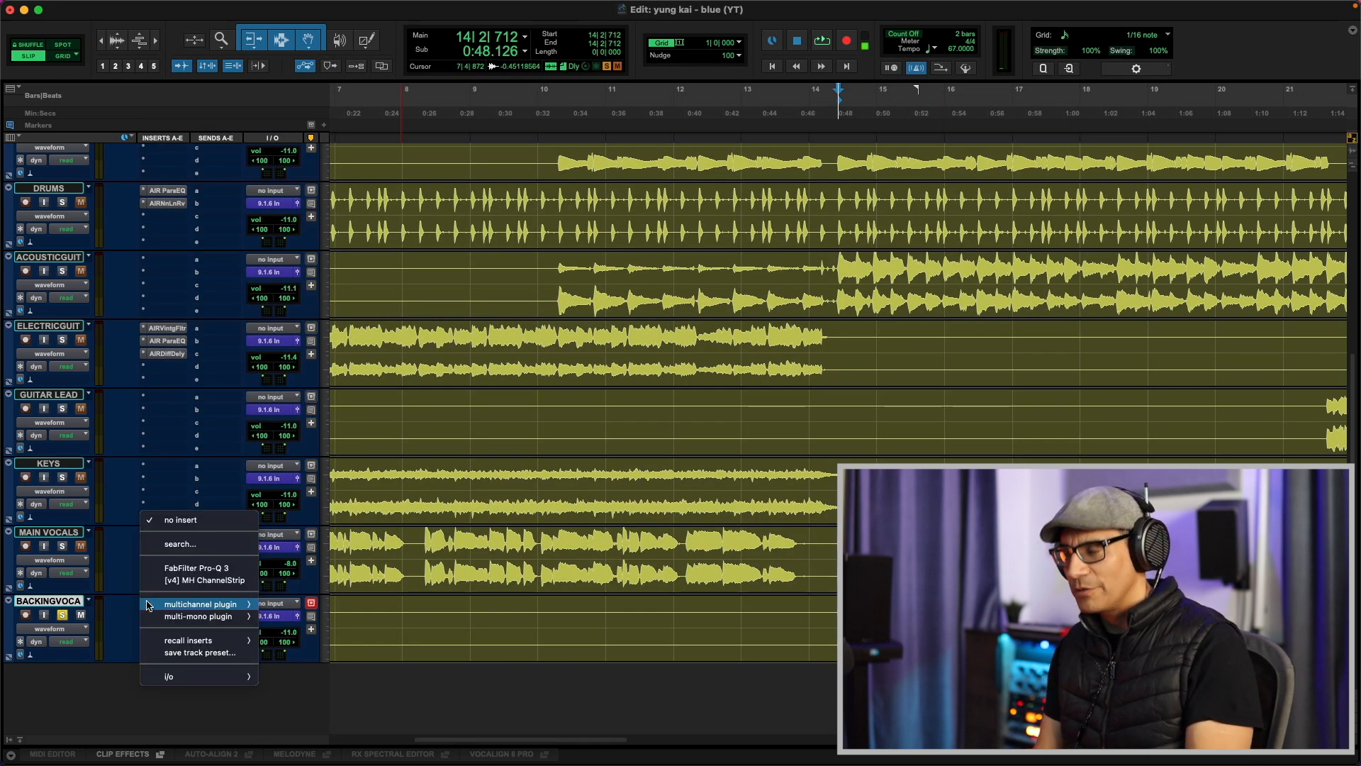
{"action": "type", "text": "air talk"}
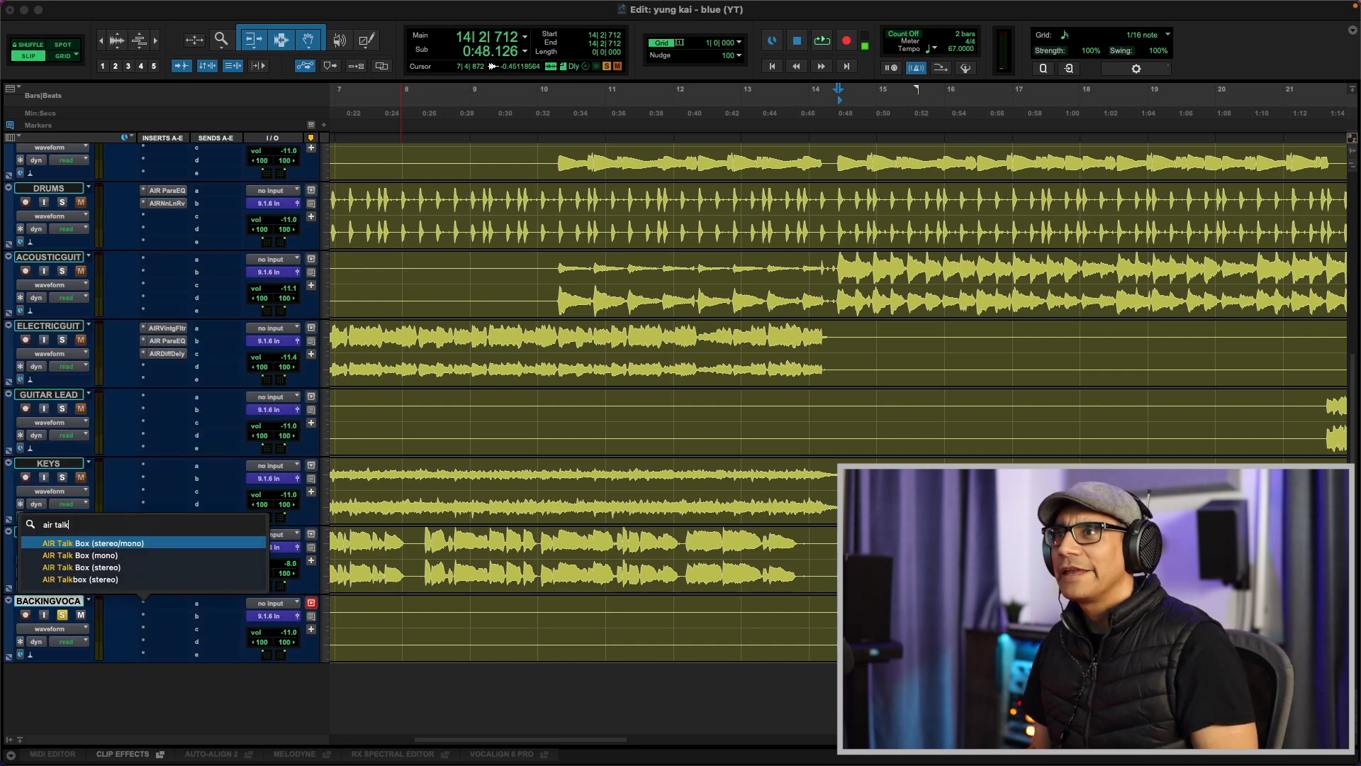
{"action": "key", "text": "Down"}
{"action": "key", "text": "Down"}
{"action": "key", "text": "Return"}
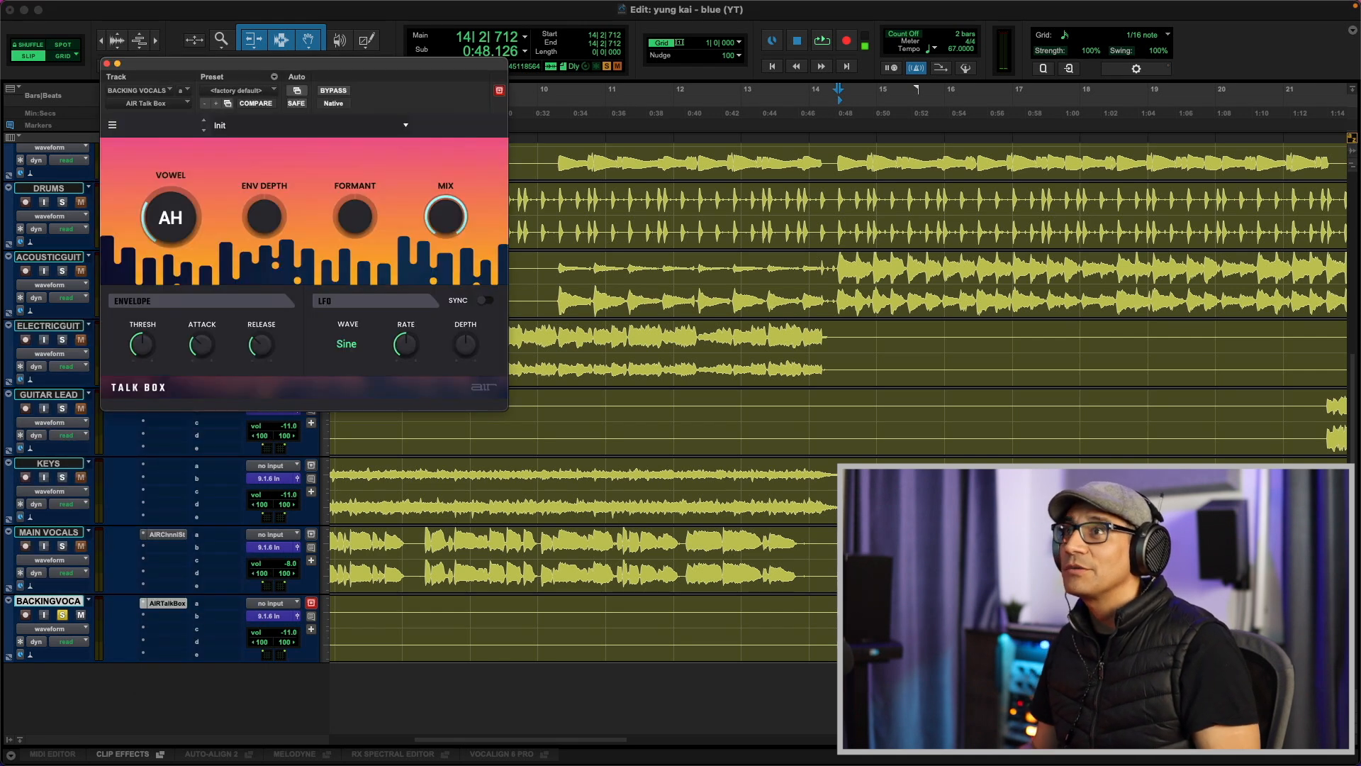
Play the backing vocals while setting the Talk Box's envelope depth to -73% and adjusting its formant
{"action": "key", "text": "space"}
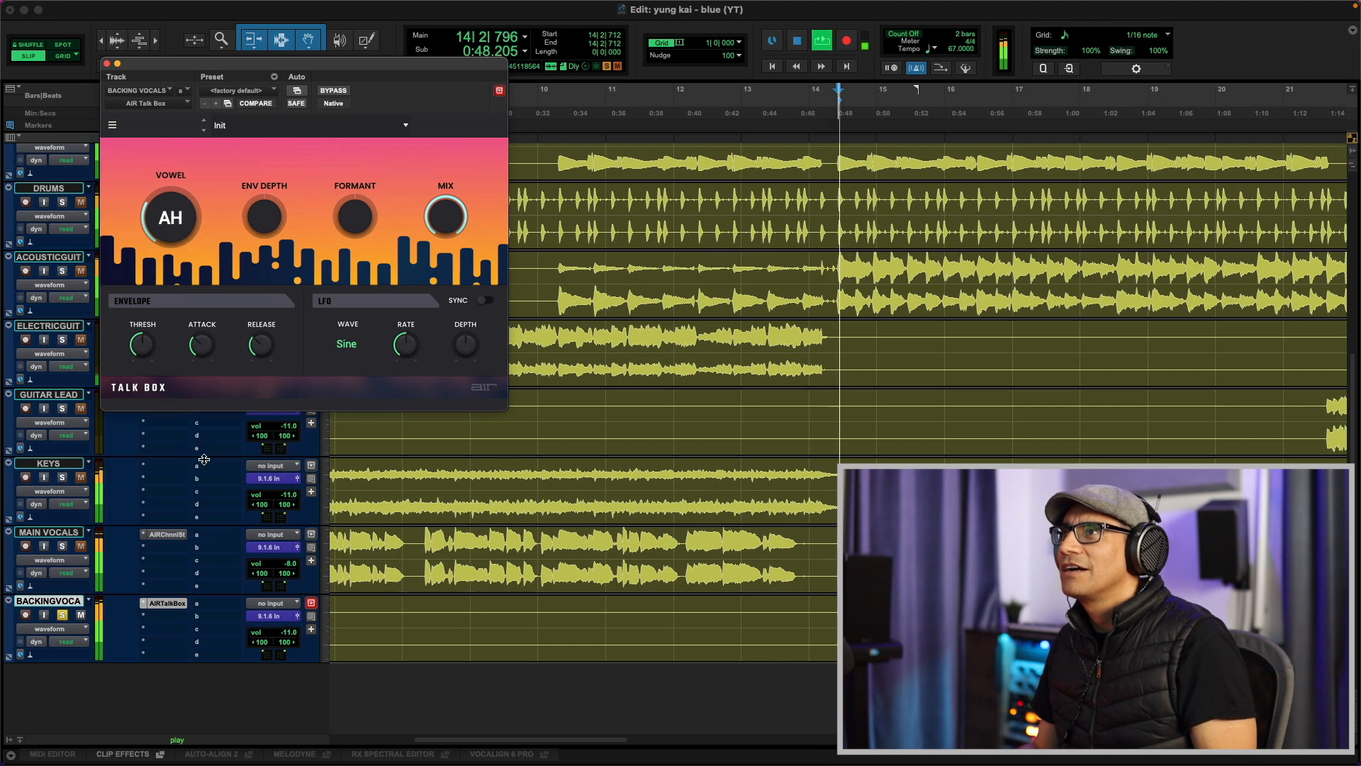
{"action": "left_click_drag", "start_coordinate": [266, 224], "coordinate": [265, 283]}
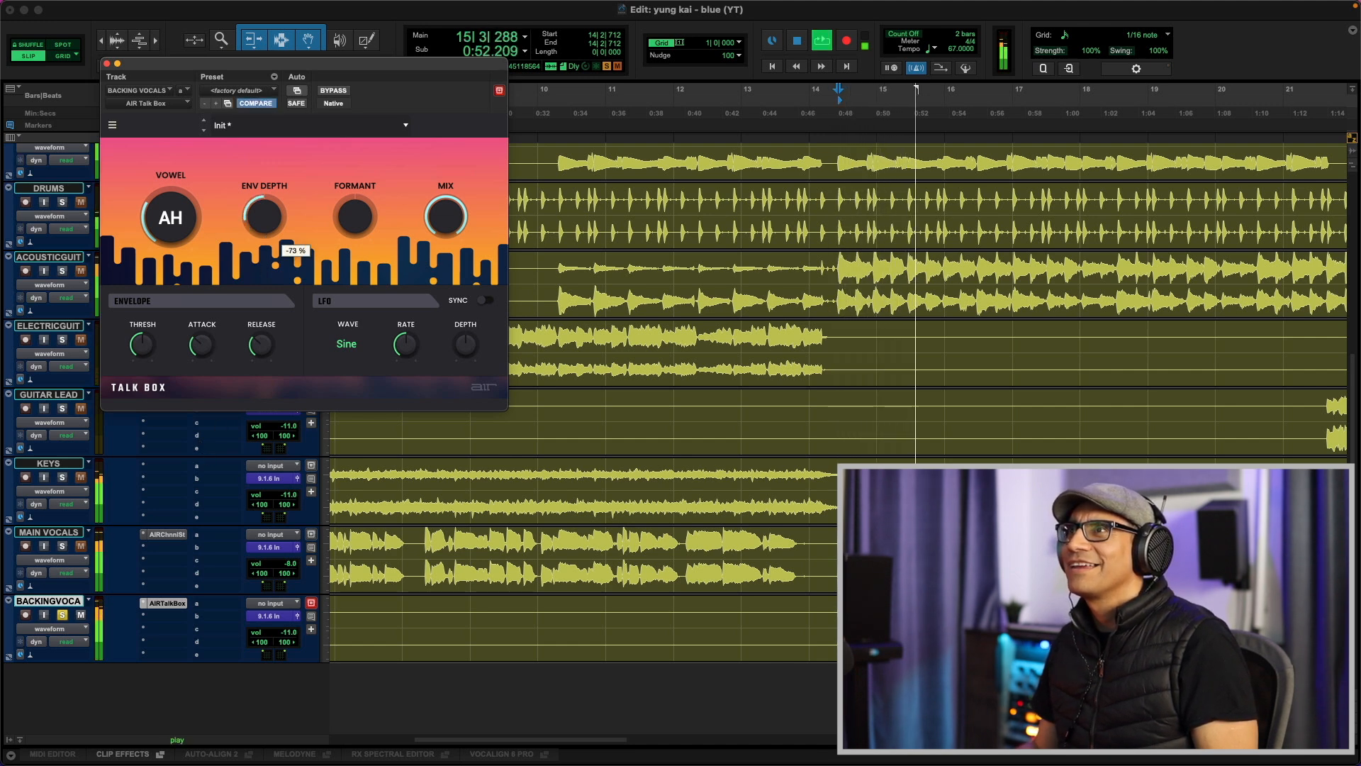
{"action": "left_click_drag", "start_coordinate": [354, 216], "coordinate": [354, 234]}
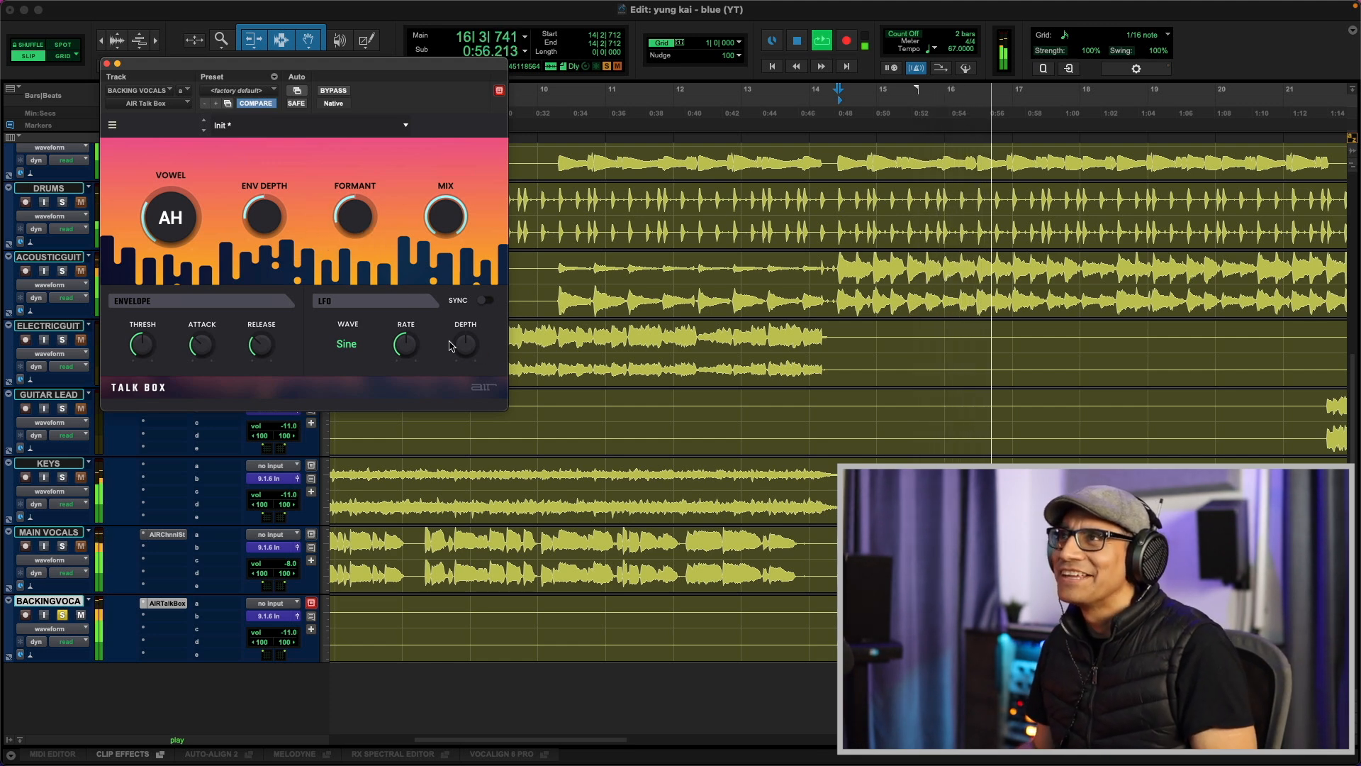
{"action": "left_click_drag", "start_coordinate": [358, 224], "coordinate": [359, 222]}
{"action": "key", "text": "space"}
Load the Talk Box's Stone Age Choir preset and set formant to -7.68 and mix to 65% during playback
{"action": "left_click", "coordinate": [204, 130]}
{"action": "left_click", "coordinate": [203, 130]}
{"action": "key", "text": "space"}
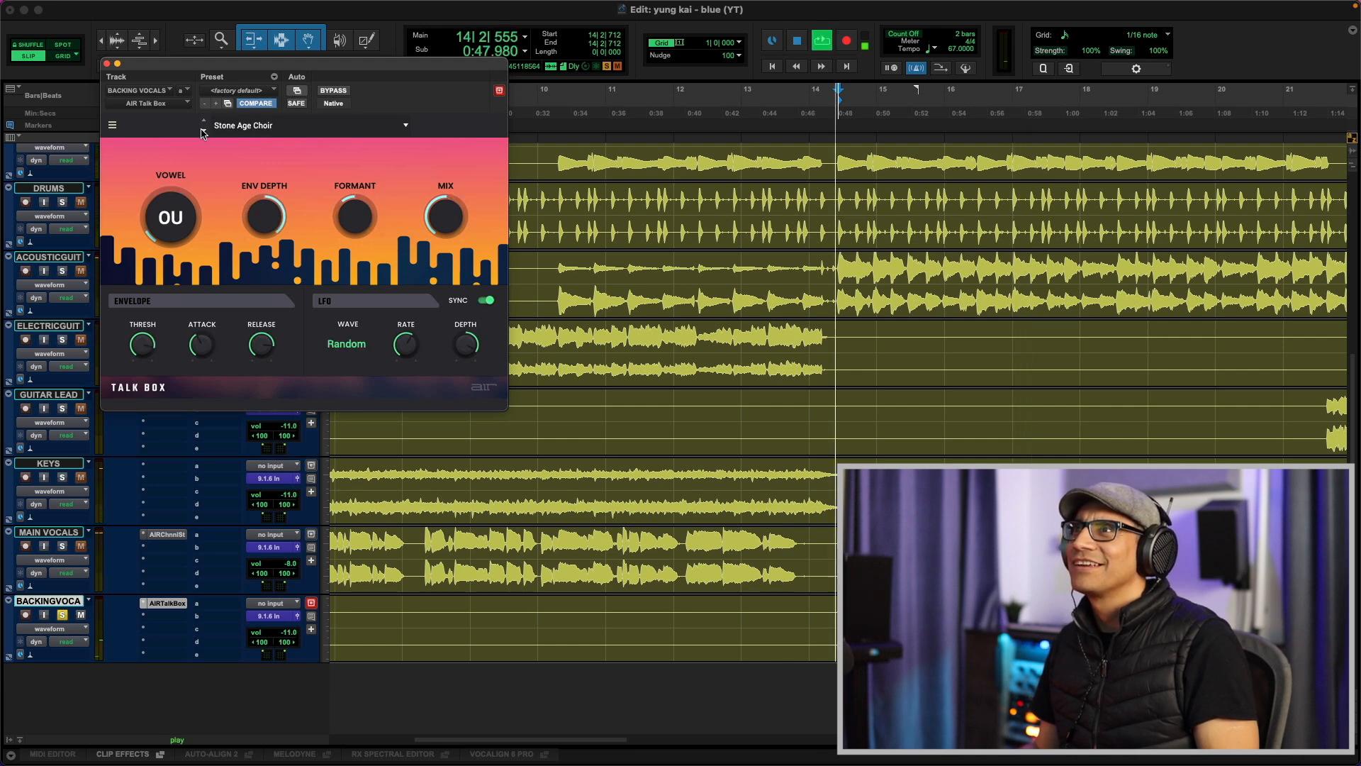
{"action": "mouse_move", "coordinate": [358, 241]}
{"action": "left_click_drag", "start_coordinate": [359, 241], "coordinate": [358, 249]}
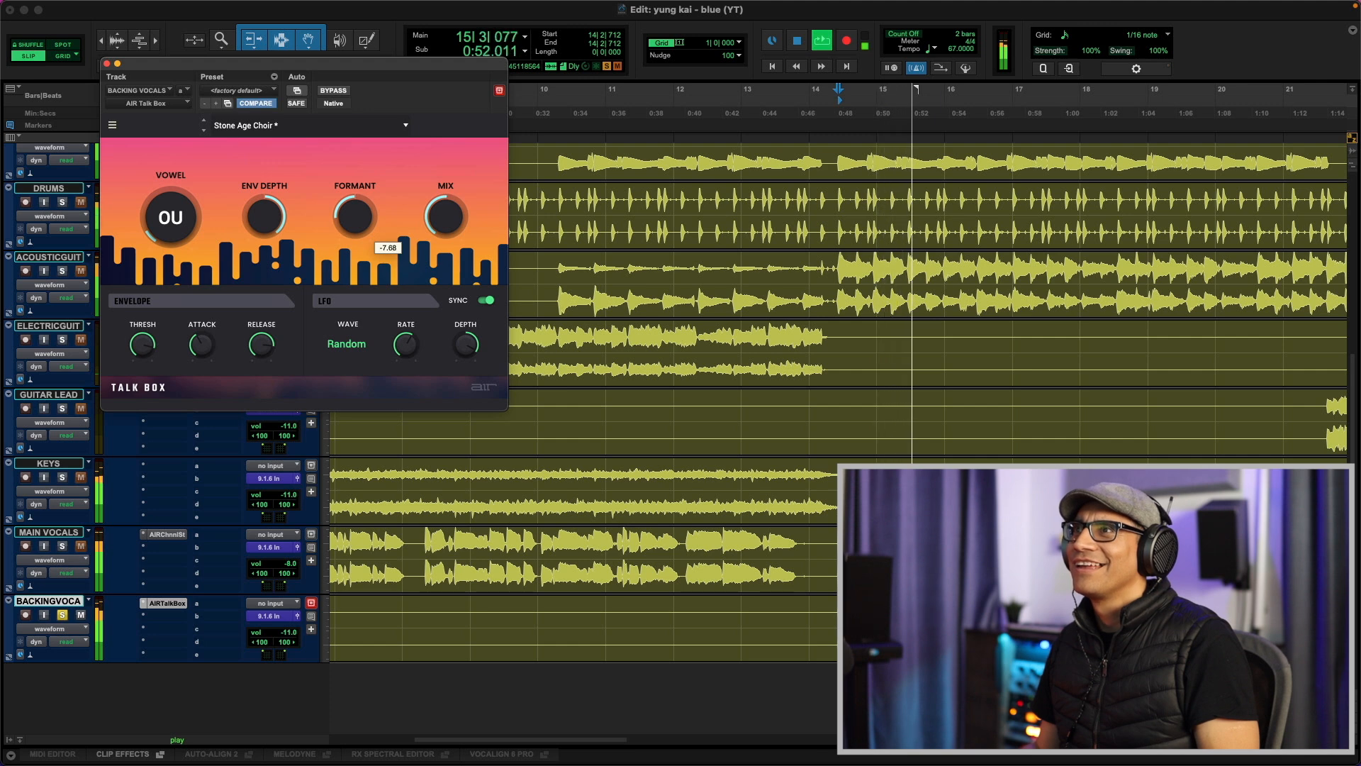
{"action": "mouse_move", "coordinate": [433, 222]}
{"action": "left_click_drag", "start_coordinate": [433, 222], "coordinate": [439, 209]}
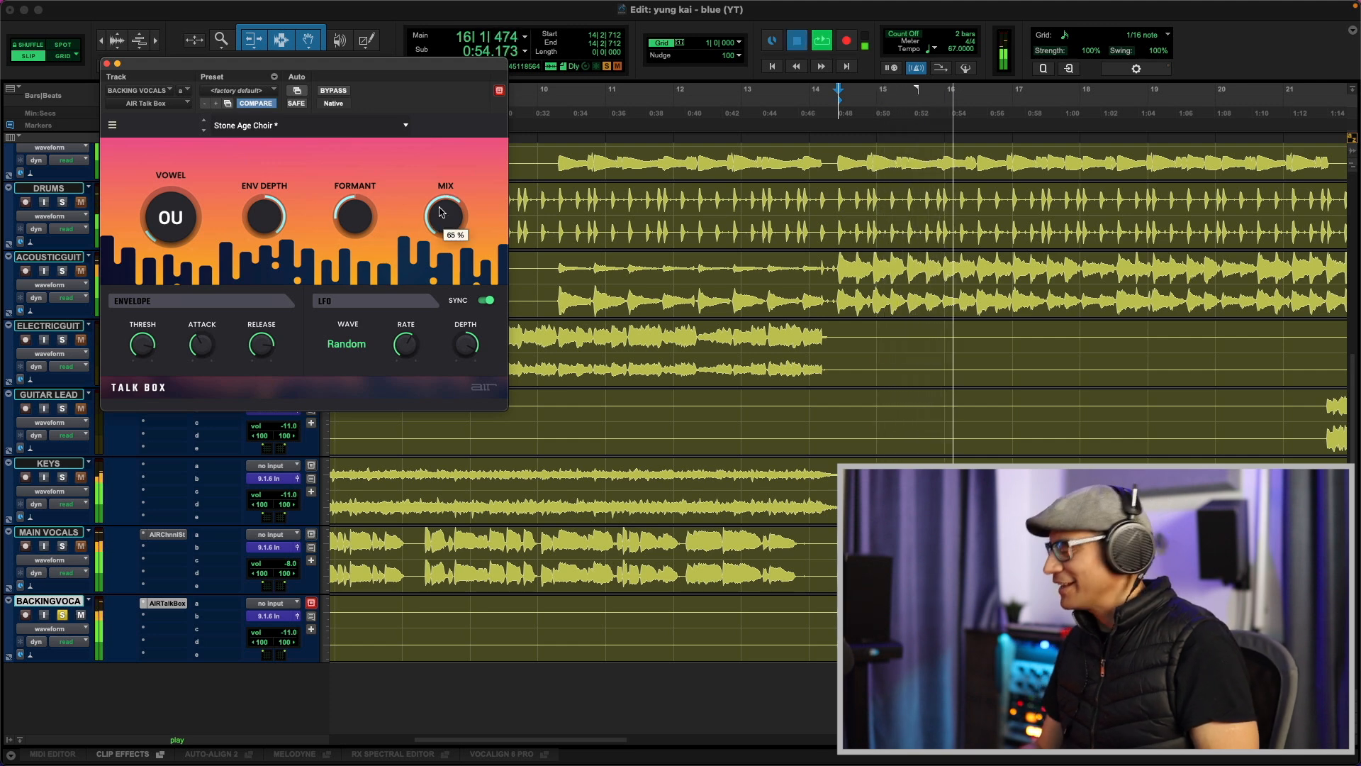
{"action": "key", "text": "space"}
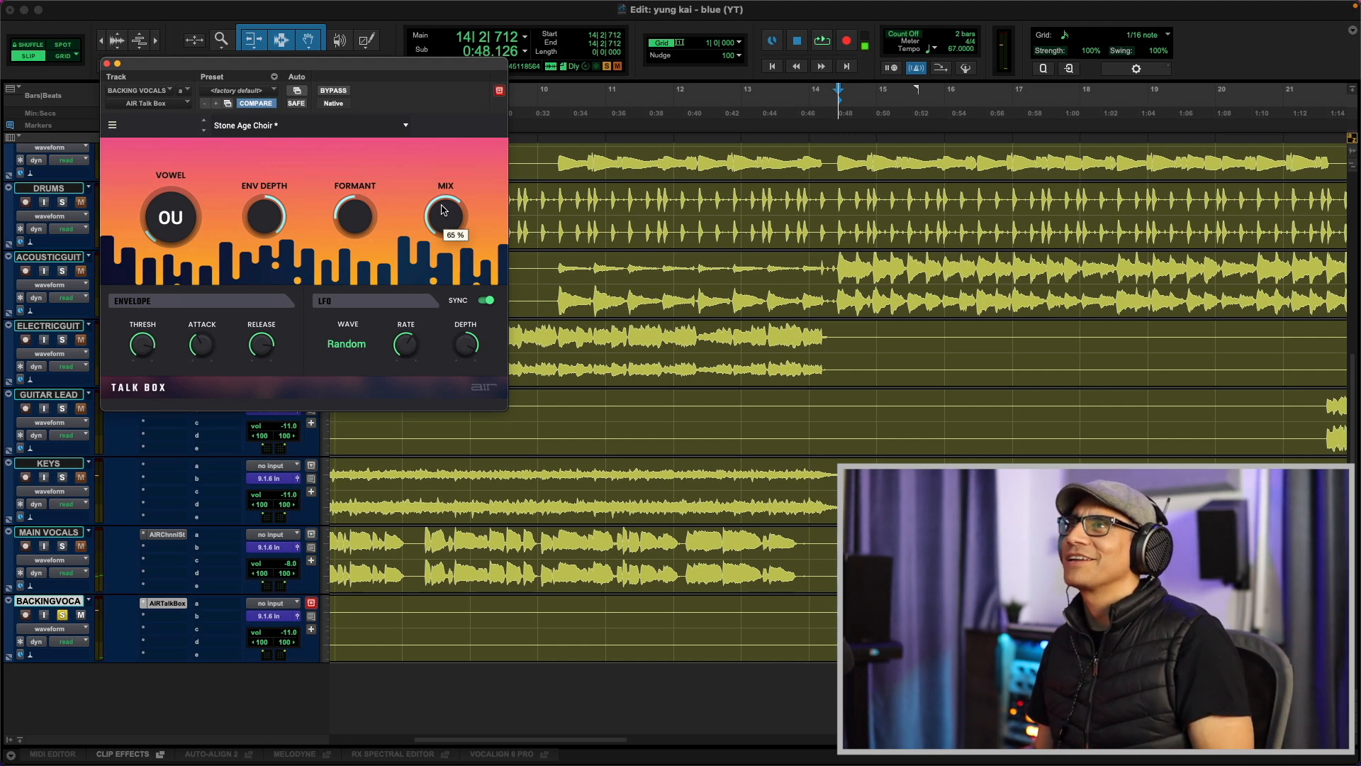
Replace the Talk Box on the backing vocals track with AIR Ensemble (stereo)
{"action": "left_click", "coordinate": [173, 107]}
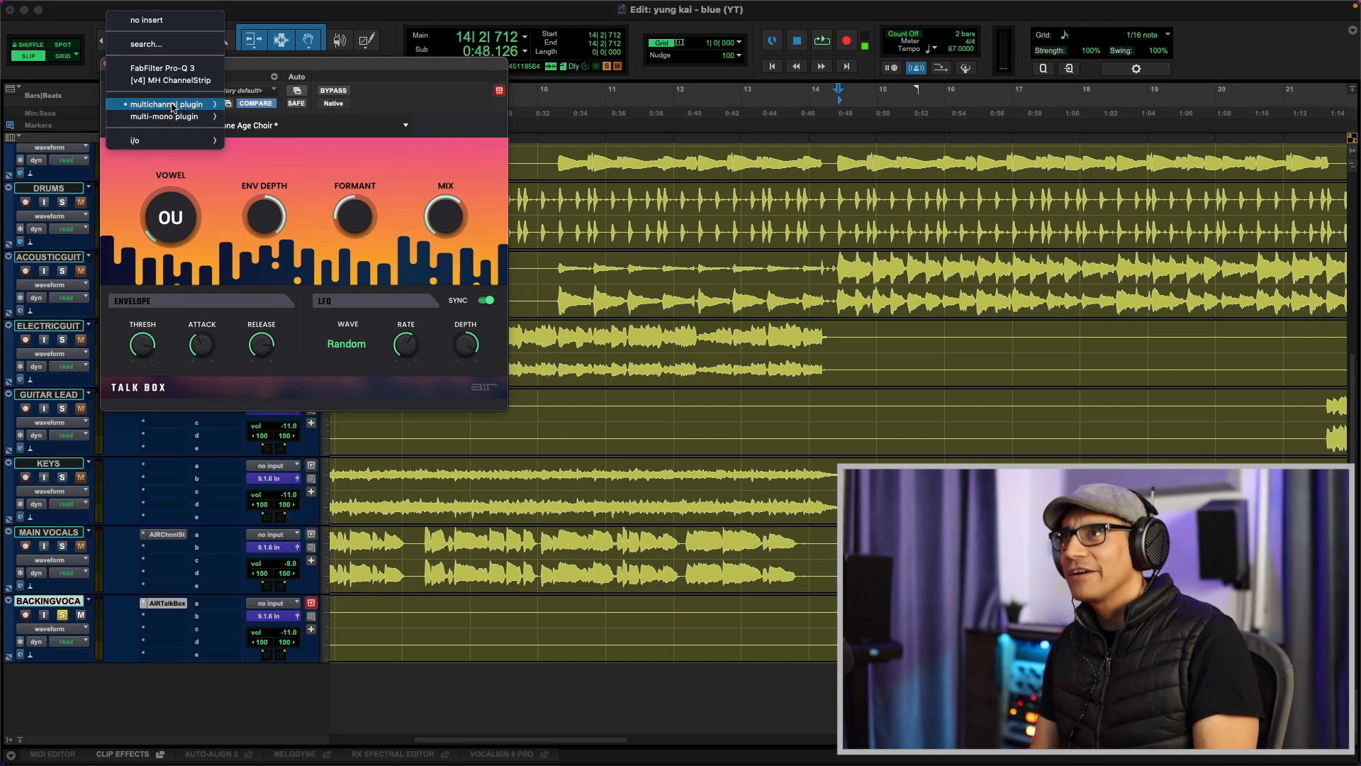
{"action": "left_click", "coordinate": [146, 44]}
{"action": "type", "text": "air ens"}
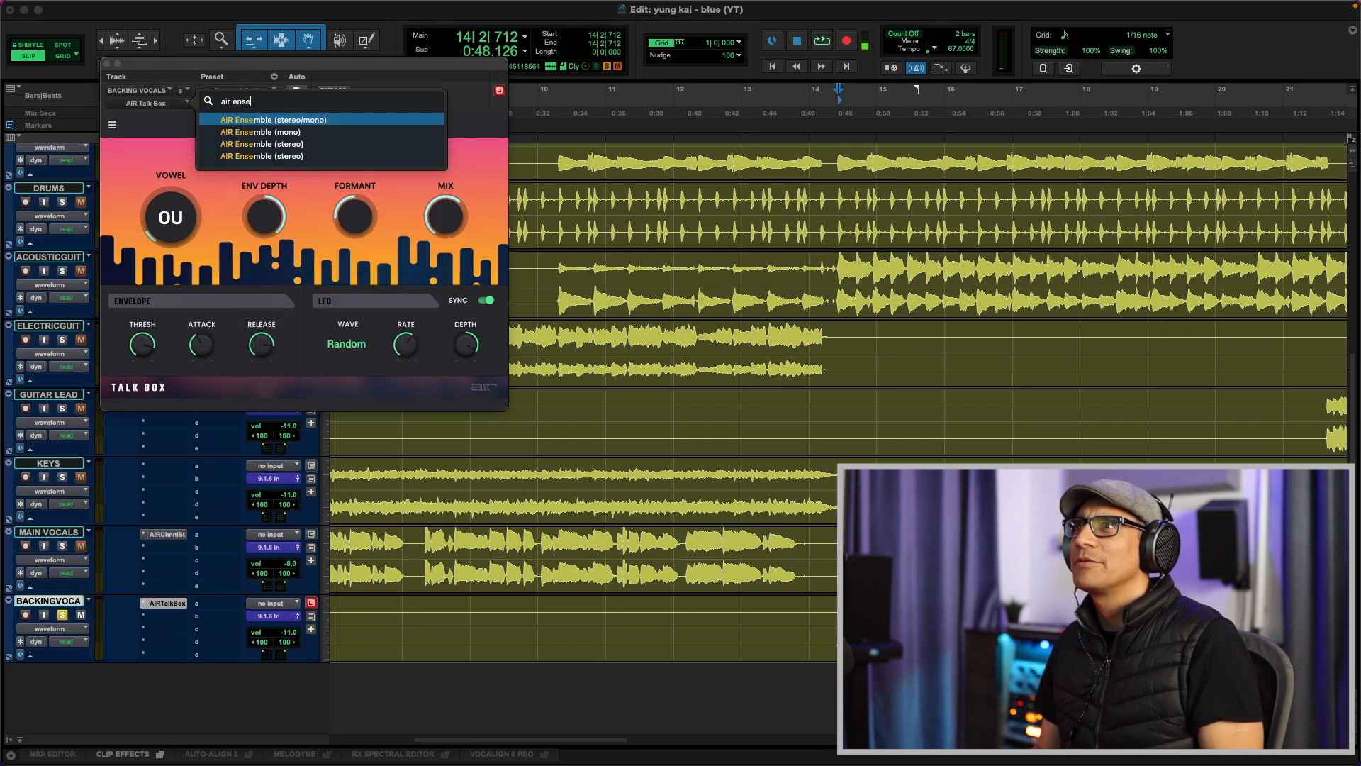
{"action": "type", "text": "e"}
{"action": "key", "text": "Down"}
{"action": "key", "text": "Down"}
{"action": "key", "text": "Return"}
Audition the Ensemble on the soloed backing vocals, lowering its rate and depth and setting its mix to 28%
{"action": "key", "text": "space"}
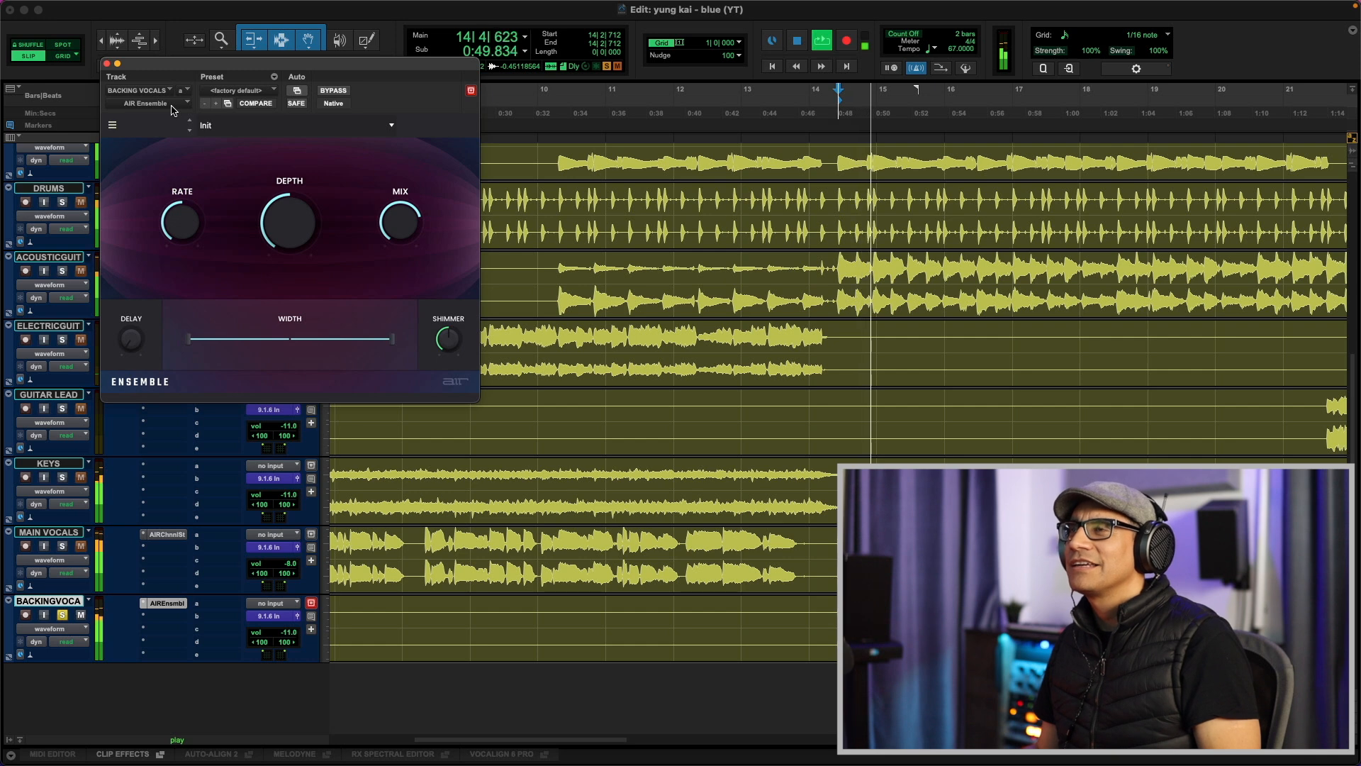
{"action": "key", "text": "space"}
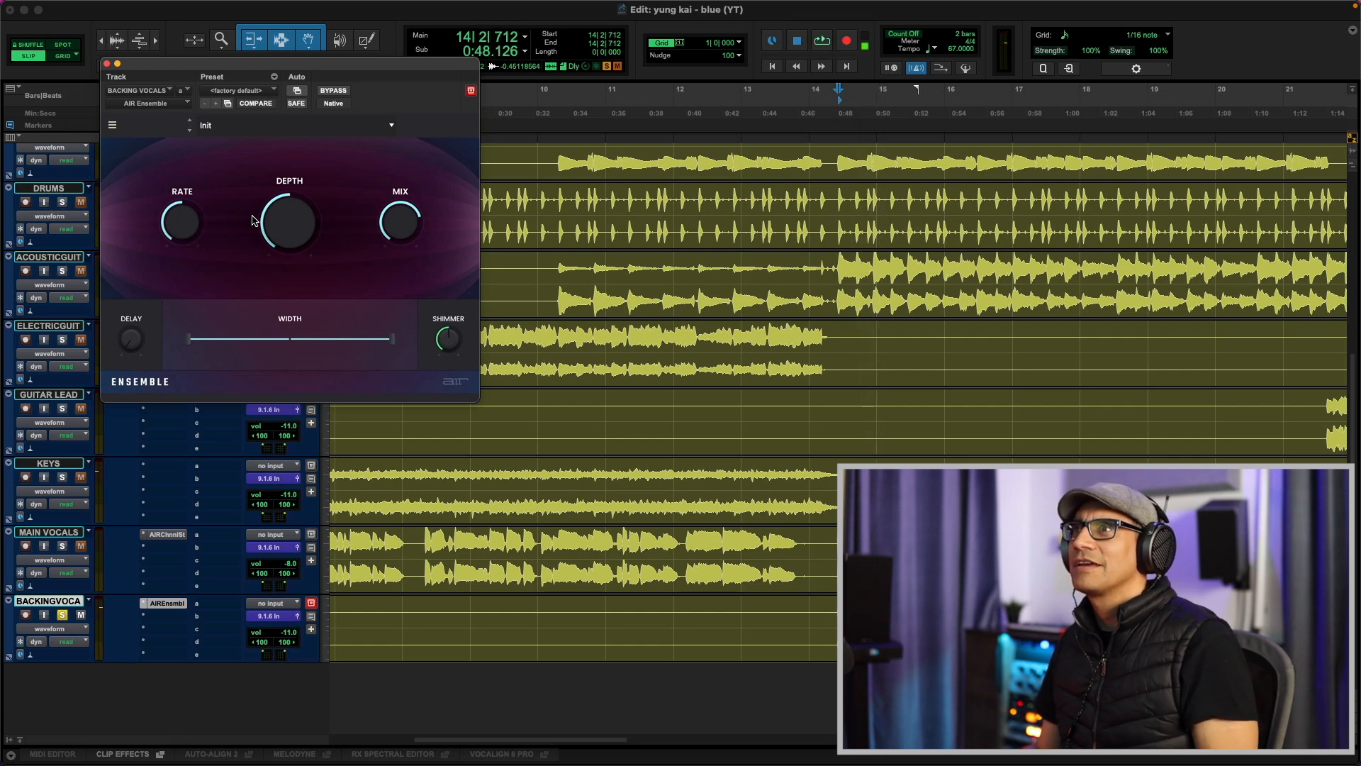
{"action": "key", "text": "space"}
{"action": "left_click_drag", "start_coordinate": [182, 231], "coordinate": [182, 267]}
{"action": "left_click_drag", "start_coordinate": [289, 222], "coordinate": [289, 252]}
{"action": "key", "text": "space"}
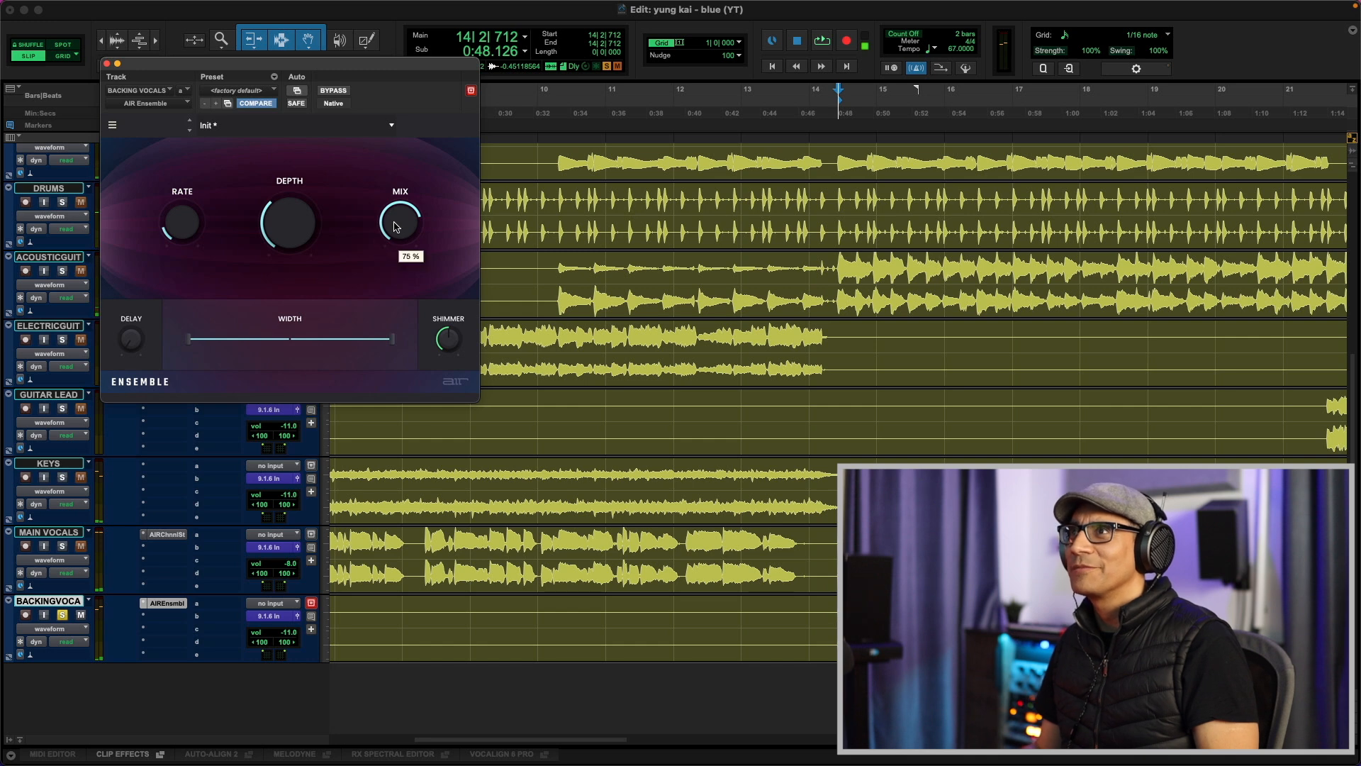
{"action": "key", "text": "space"}
{"action": "left_click_drag", "start_coordinate": [398, 248], "coordinate": [399, 234]}
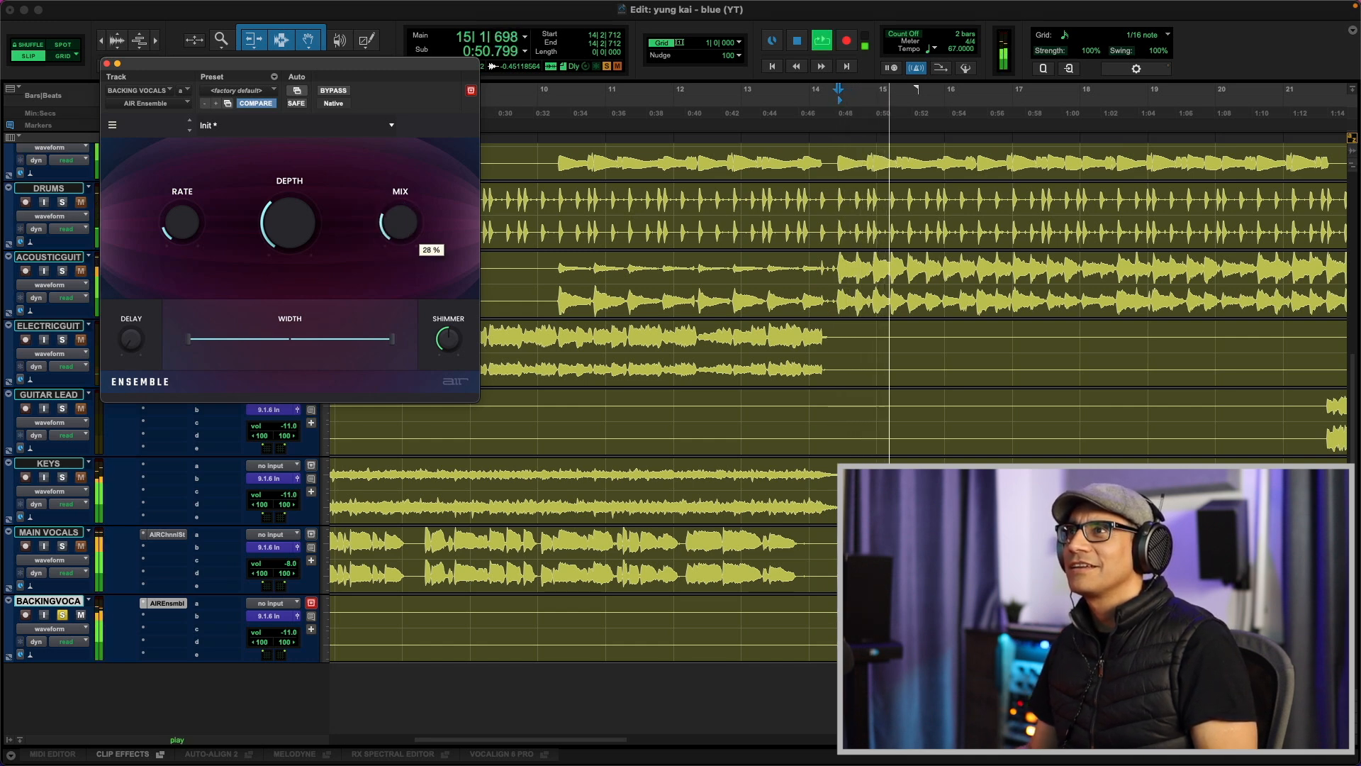
Replay the soloed backing vocals to check the Ensemble settings
{"action": "key", "text": "space"}
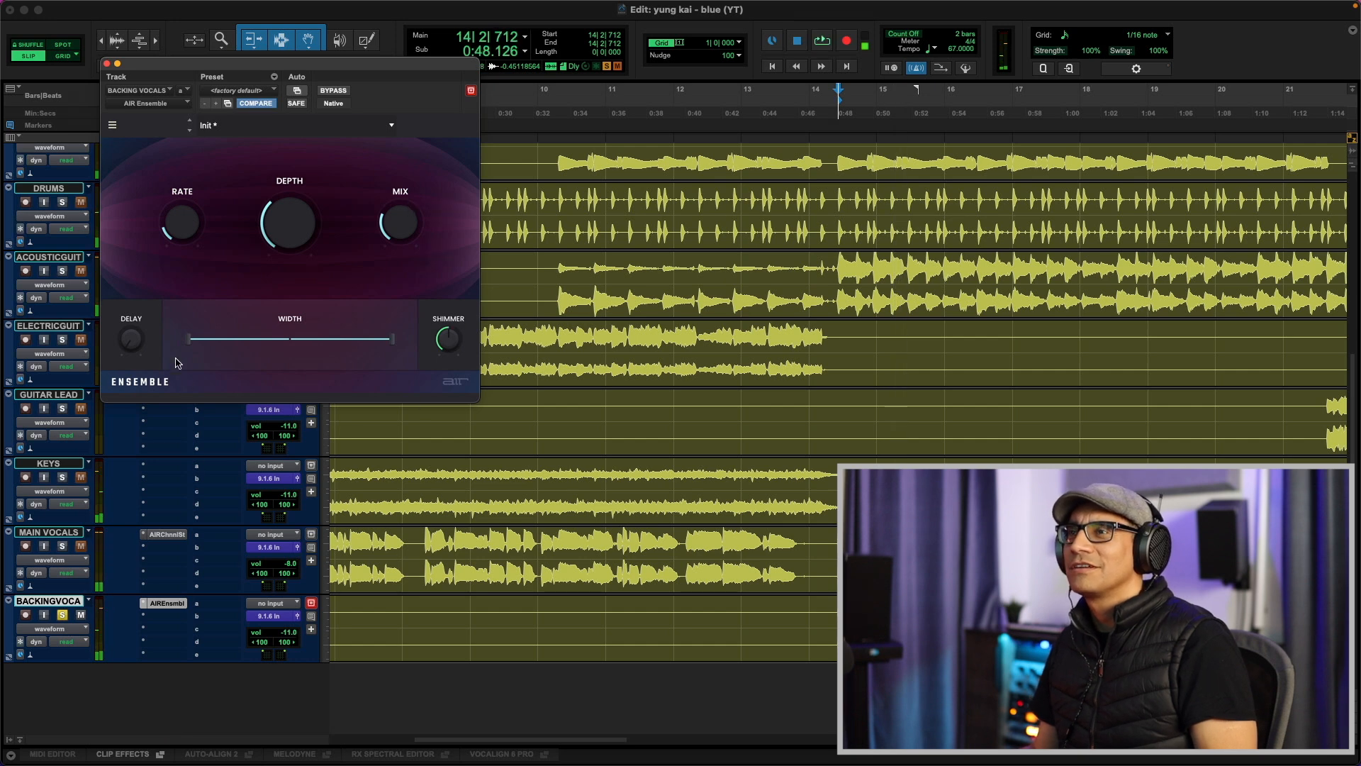
{"action": "key", "text": "space"}
{"action": "key", "text": "space"}
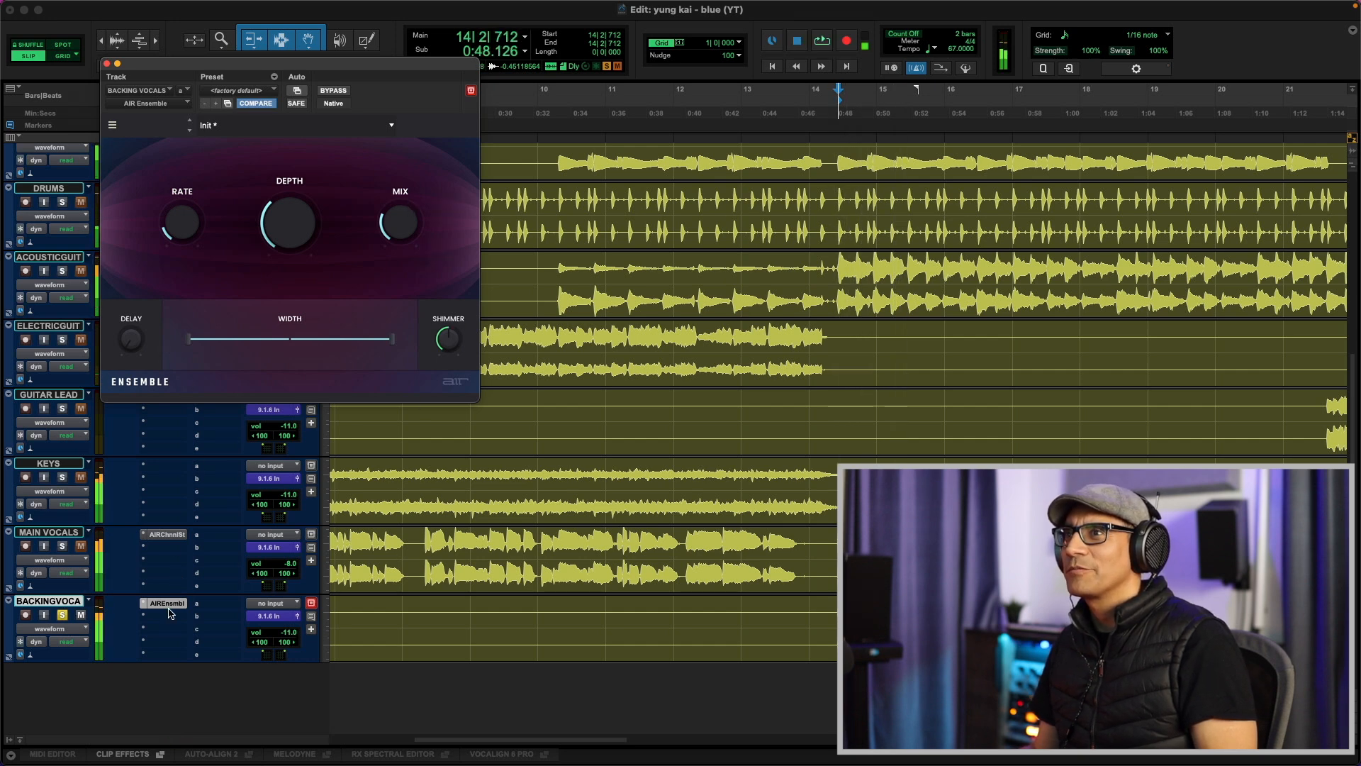
Insert AIR Reverb (stereo) after the Ensemble on the backing vocals track
{"action": "left_click", "coordinate": [168, 605]}
{"action": "type", "text": "air re"}
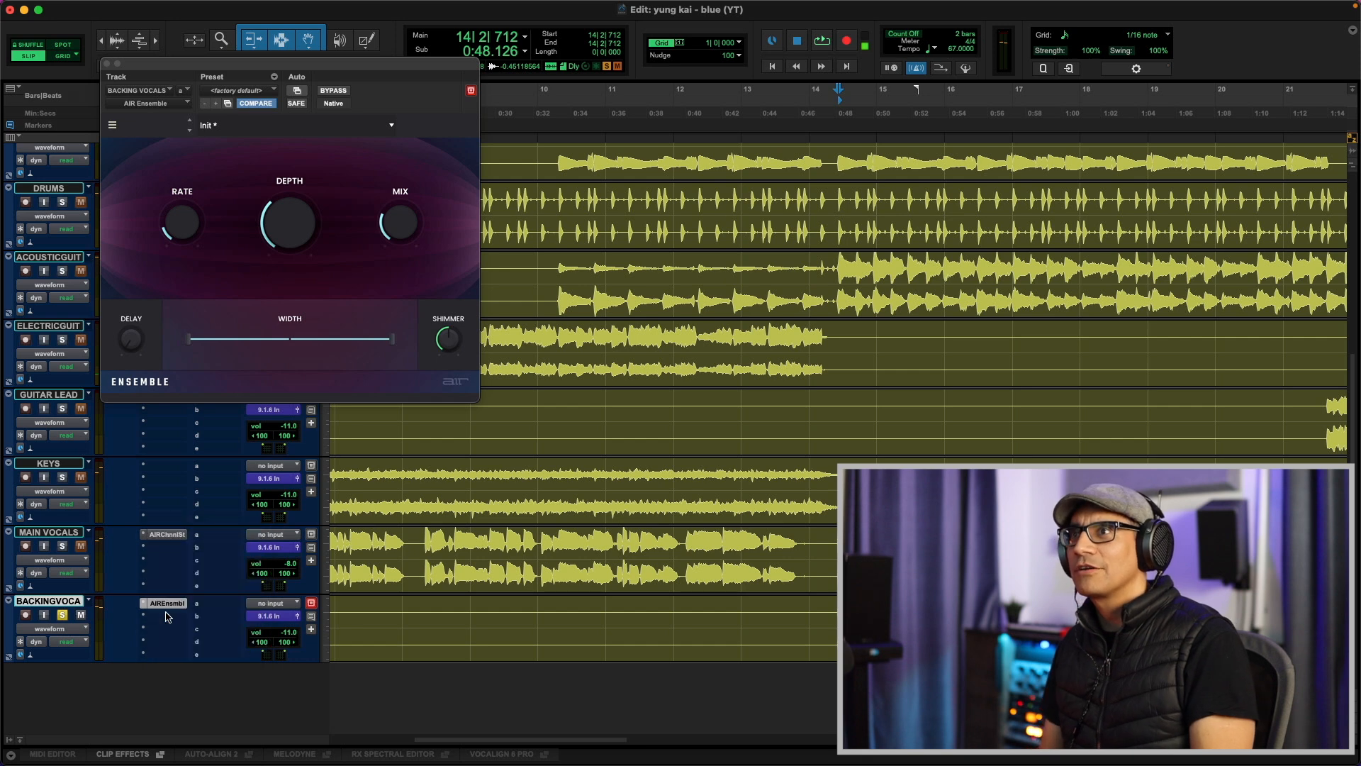
{"action": "type", "text": "v"}
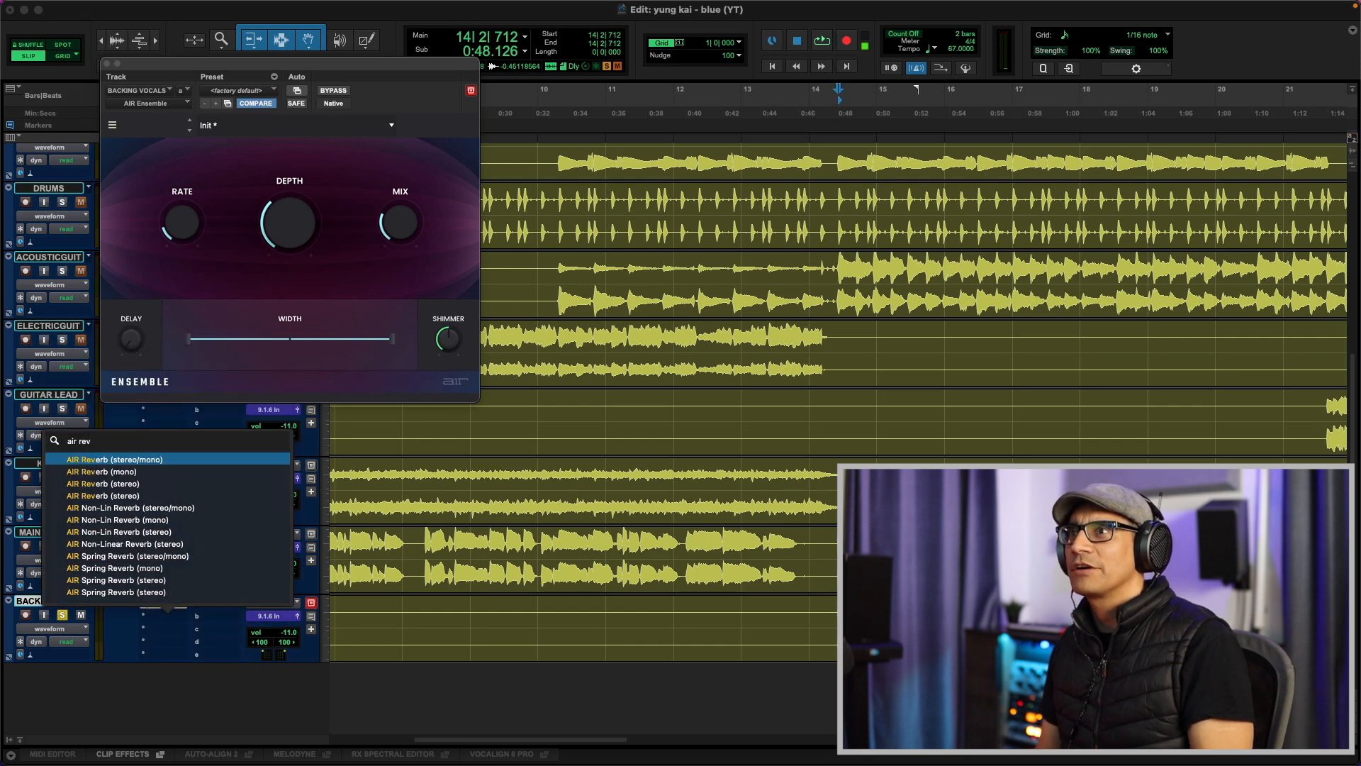
{"action": "key", "text": "Down"}
{"action": "key", "text": "Down"}
{"action": "key", "text": "Return"}
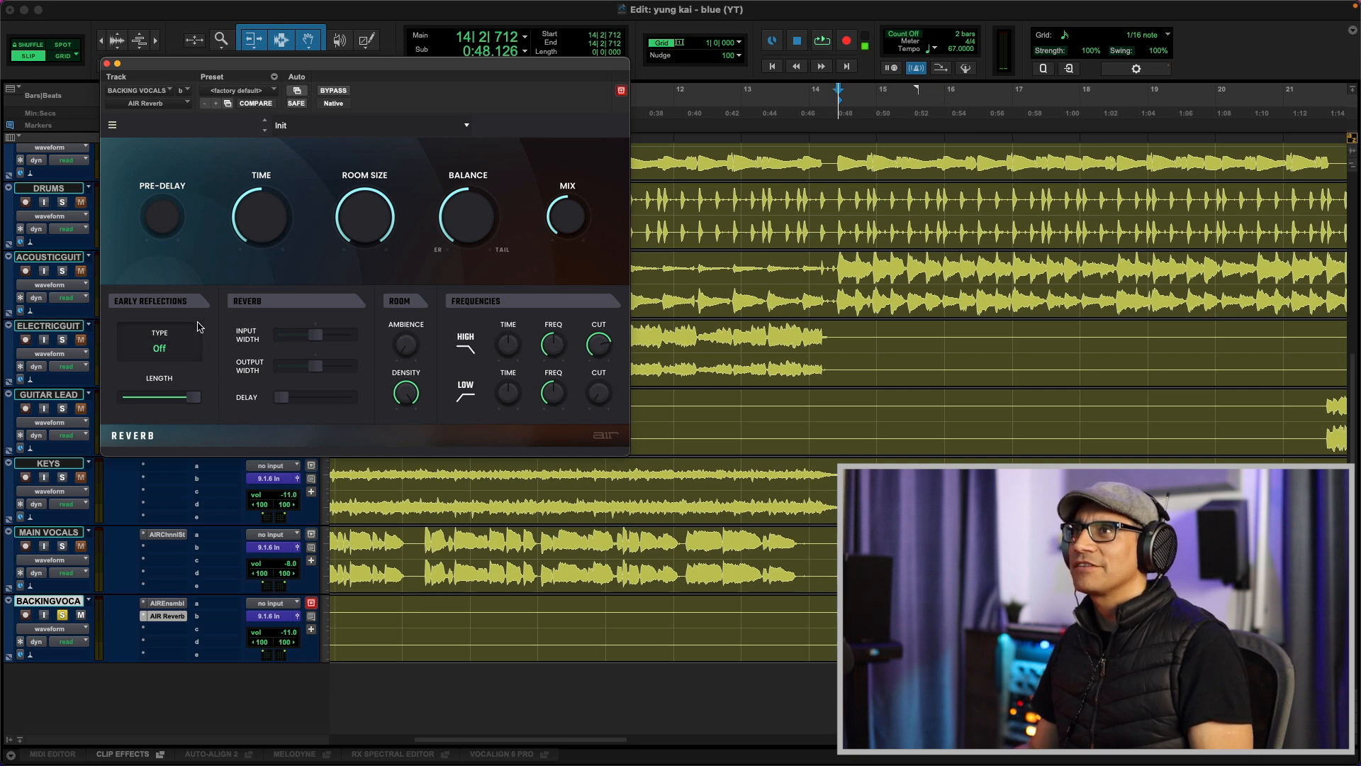
Set the Reverb's early reflections type to Club and its balance to 0%, and start playback
{"action": "left_click", "coordinate": [162, 357]}
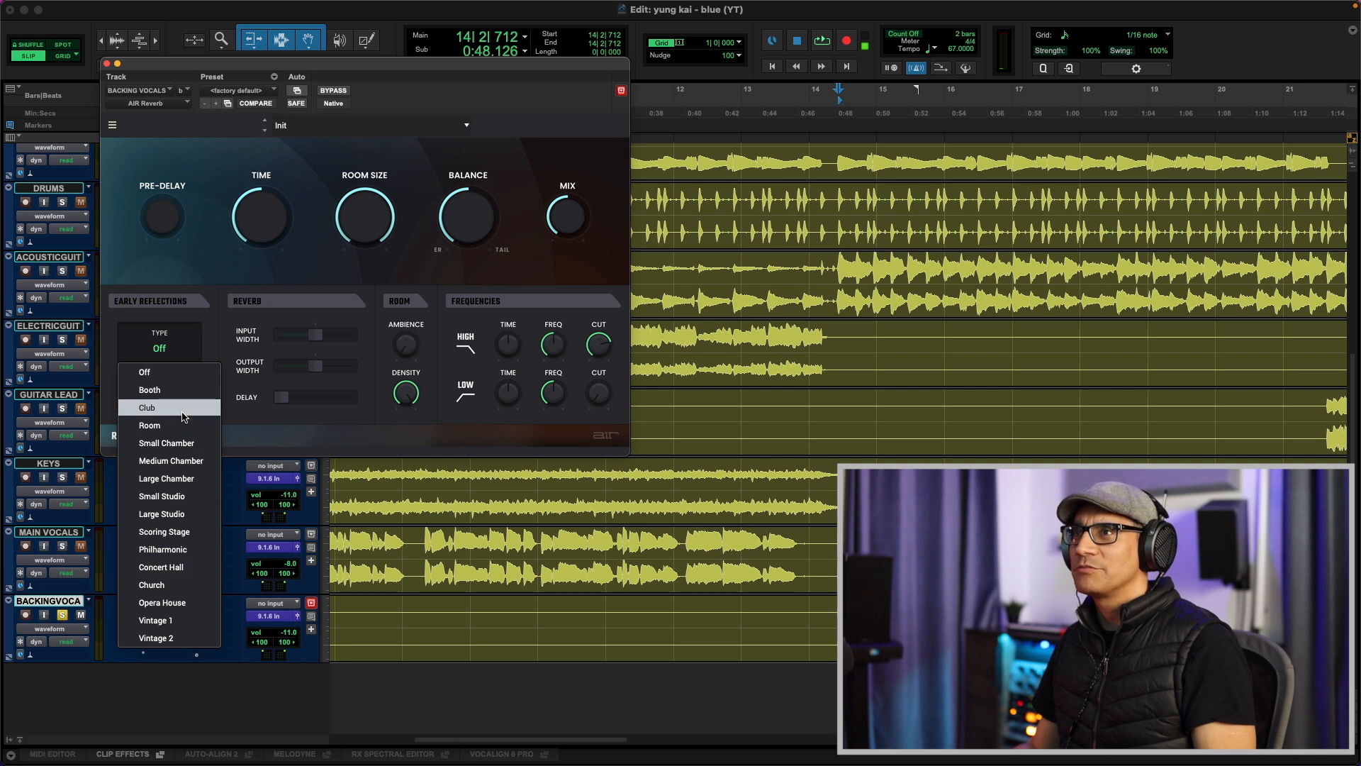
{"action": "left_click", "coordinate": [182, 417]}
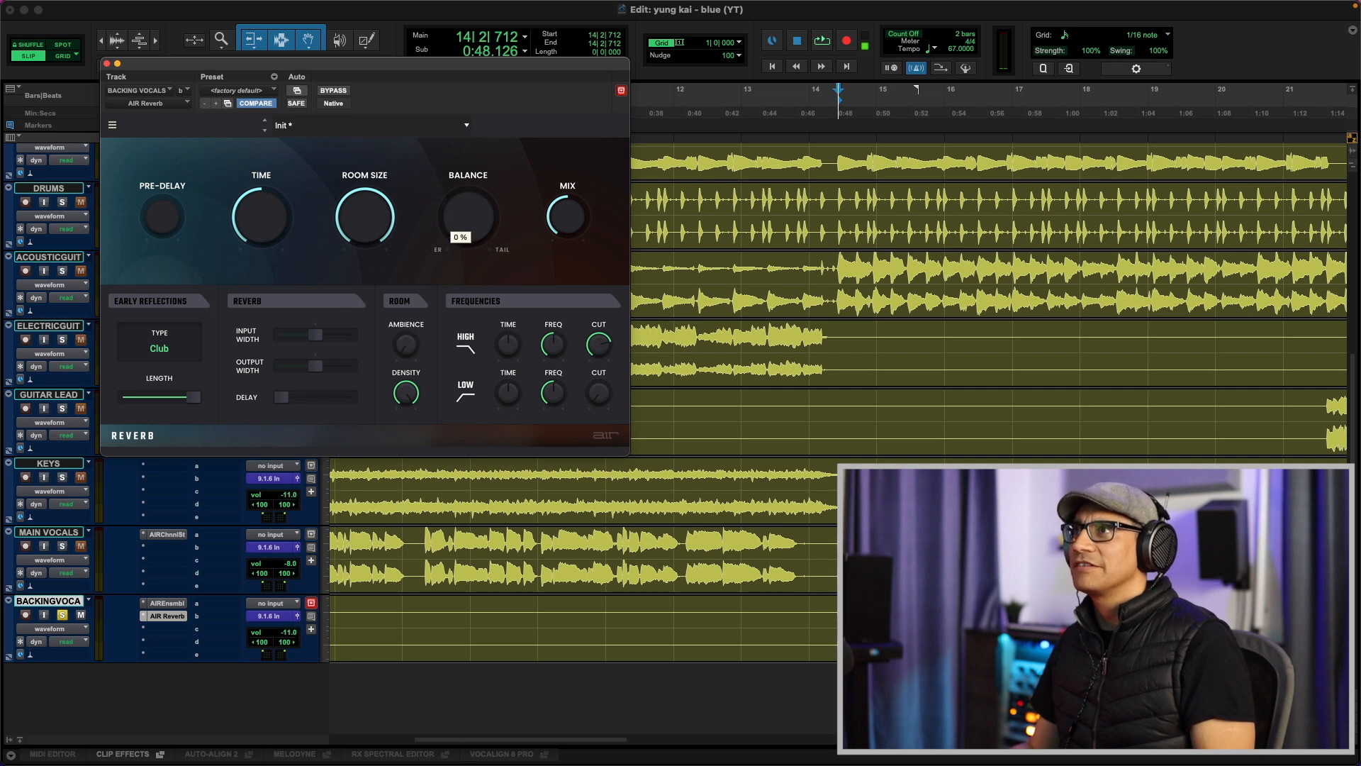
{"action": "key", "text": "space"}
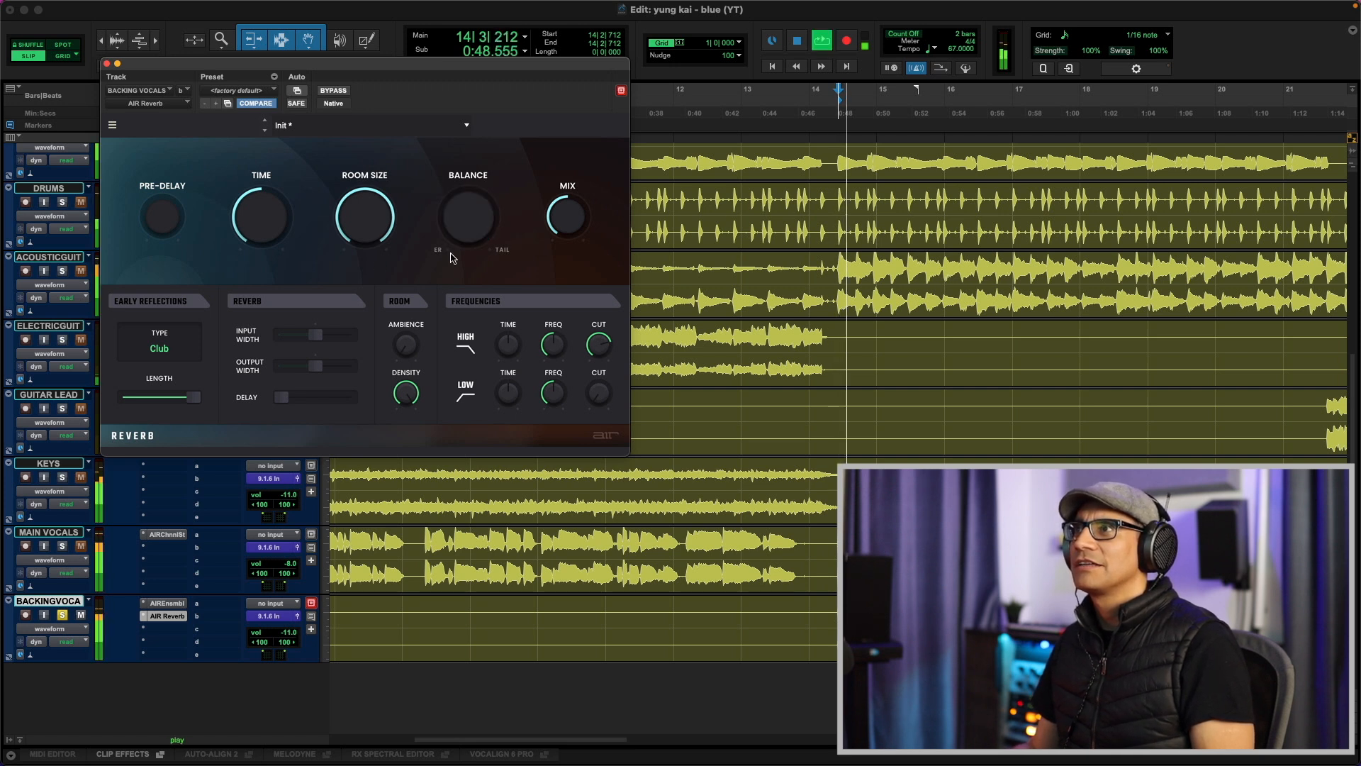
Raise the Reverb's mix to maximum and set its balance to 30% while the backing vocals play
{"action": "mouse_move", "coordinate": [368, 220]}
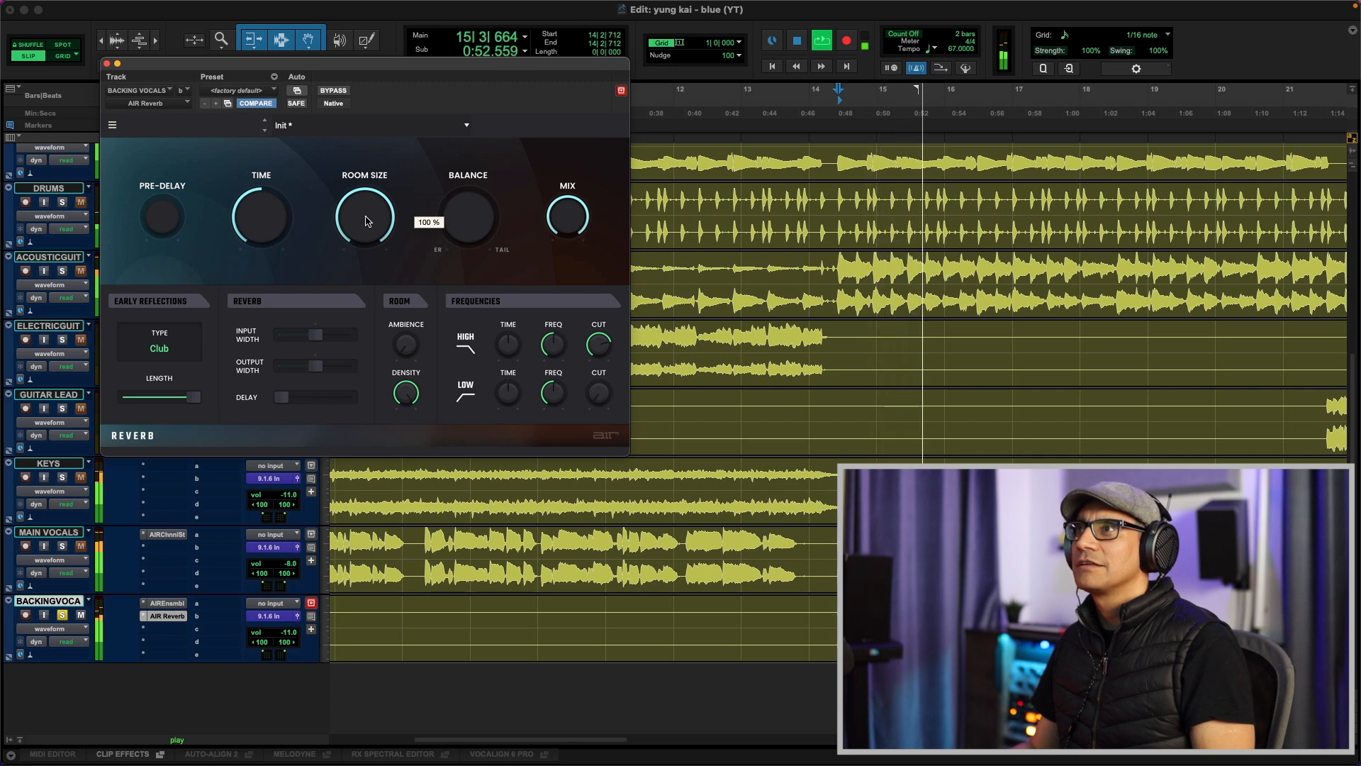
{"action": "mouse_move", "coordinate": [476, 207]}
{"action": "left_click_drag", "start_coordinate": [477, 207], "coordinate": [476, 185]}
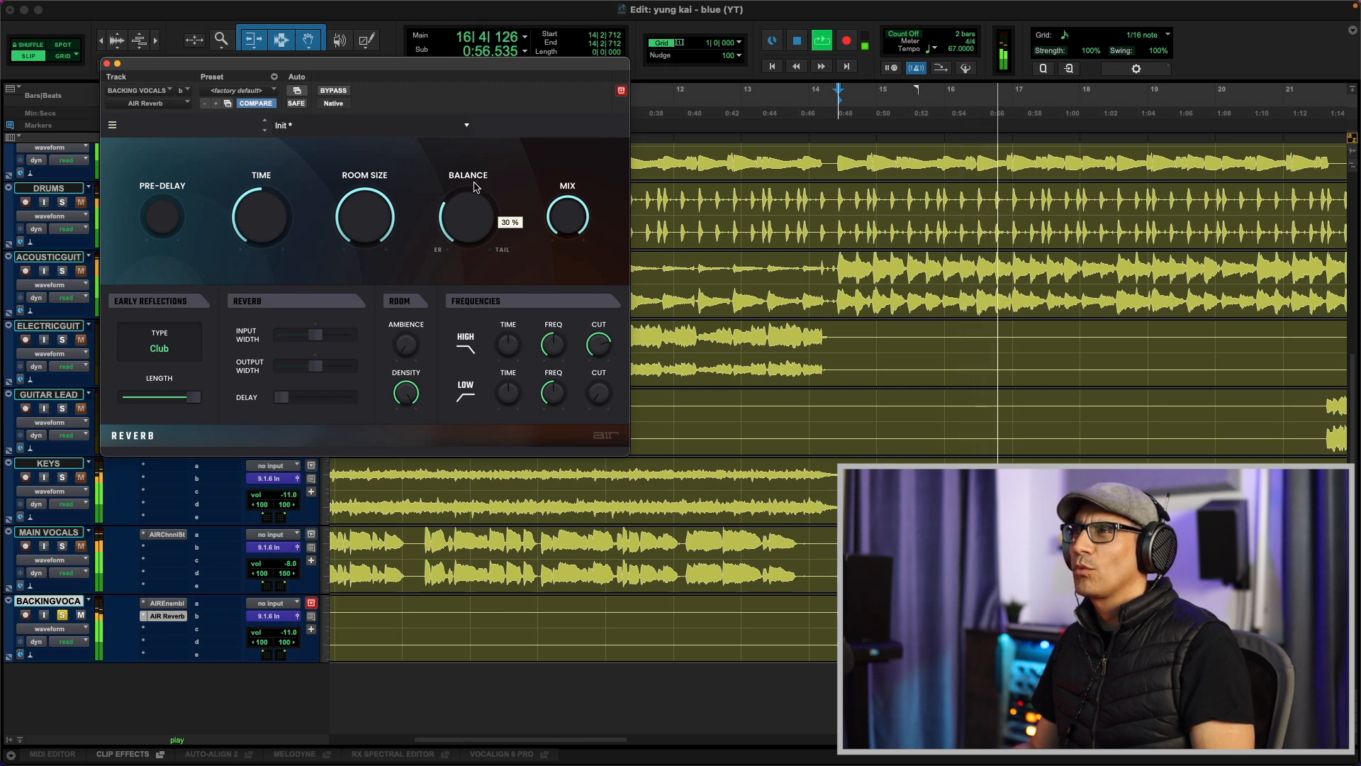
{"action": "key", "text": "space"}
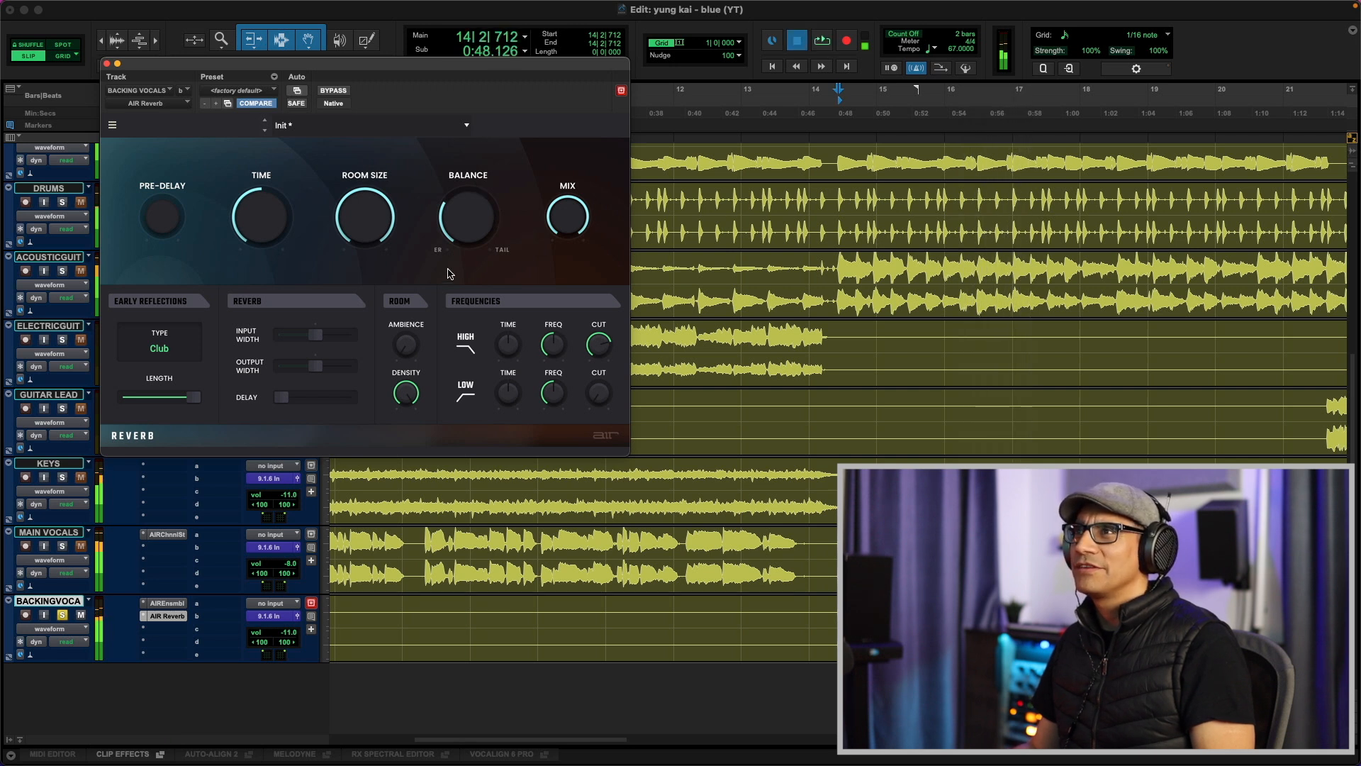
Audition the backing vocals with the Reverb's ambience at 0%
{"action": "key", "text": "space"}
{"action": "left_click_drag", "start_coordinate": [408, 355], "coordinate": [406, 375]}
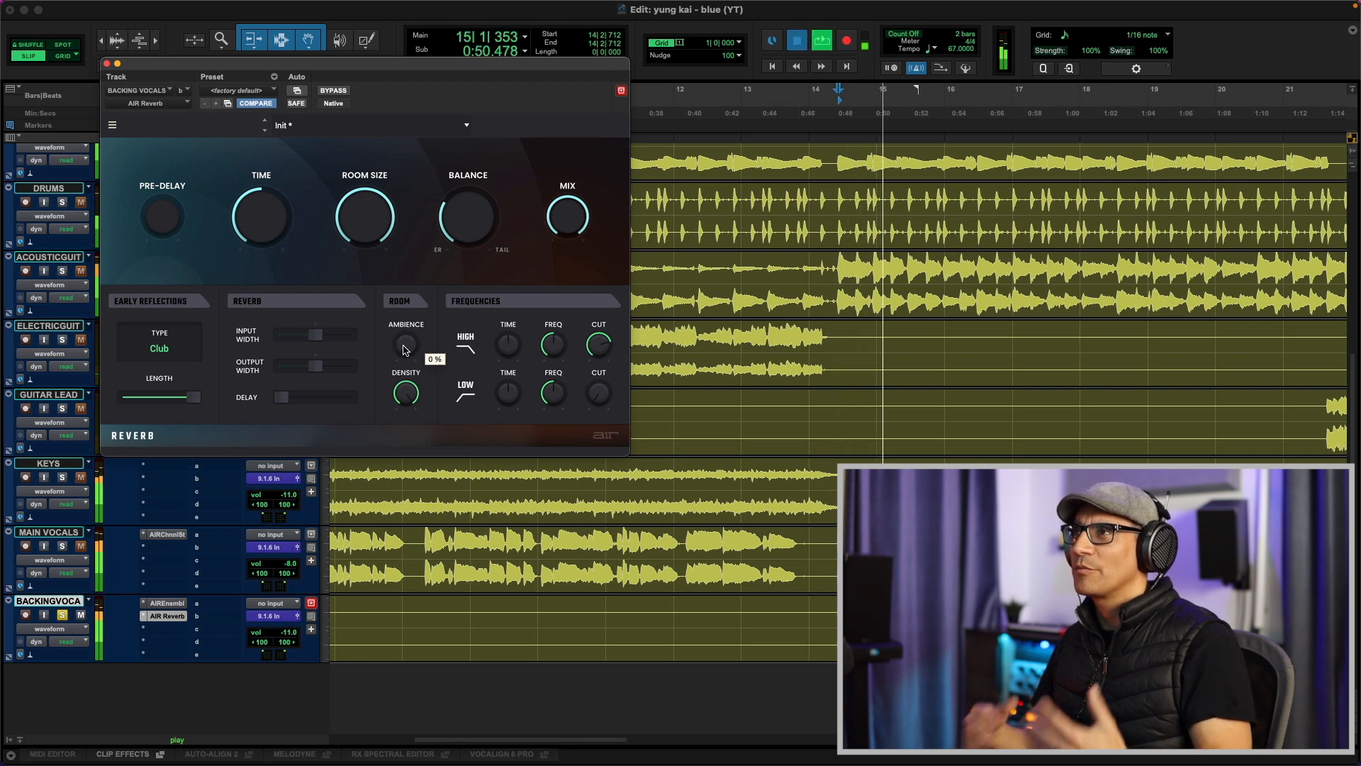
{"action": "key", "text": "space"}
{"action": "key", "text": "space"}
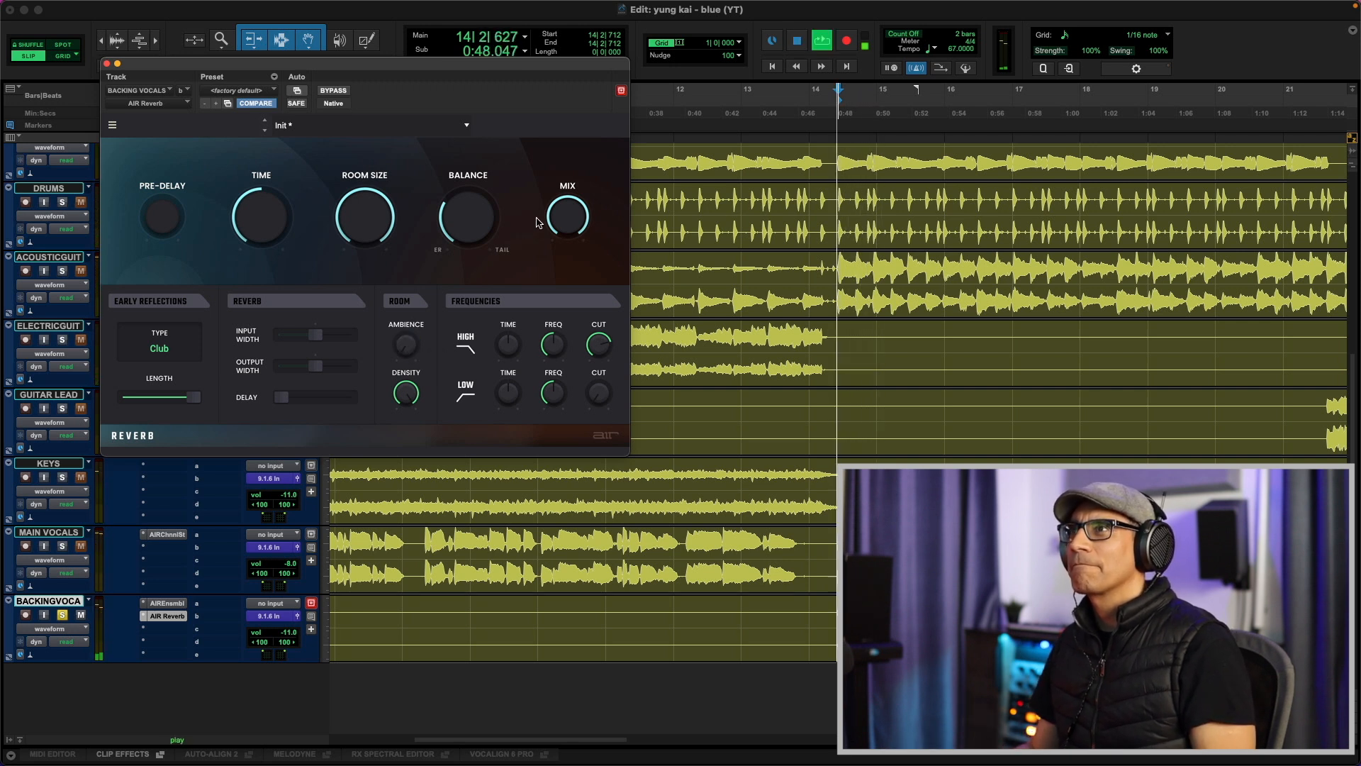
Shorten the Reverb's time and lower its mix while replaying the backing vocals
{"action": "key", "text": "space"}
{"action": "key", "text": "space"}
{"action": "left_click_drag", "start_coordinate": [284, 222], "coordinate": [282, 256]}
{"action": "key", "text": "space"}
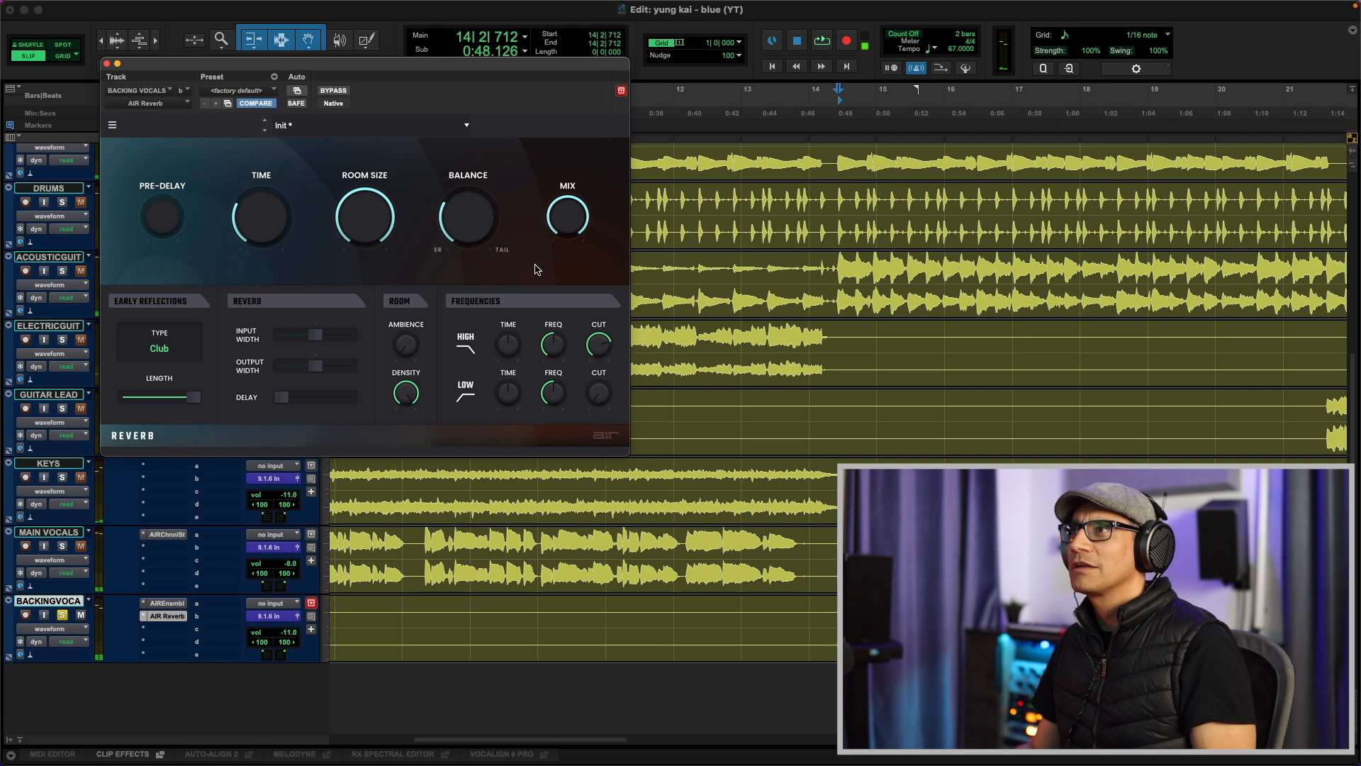
{"action": "left_click_drag", "start_coordinate": [567, 216], "coordinate": [567, 231]}
{"action": "key", "text": "space"}
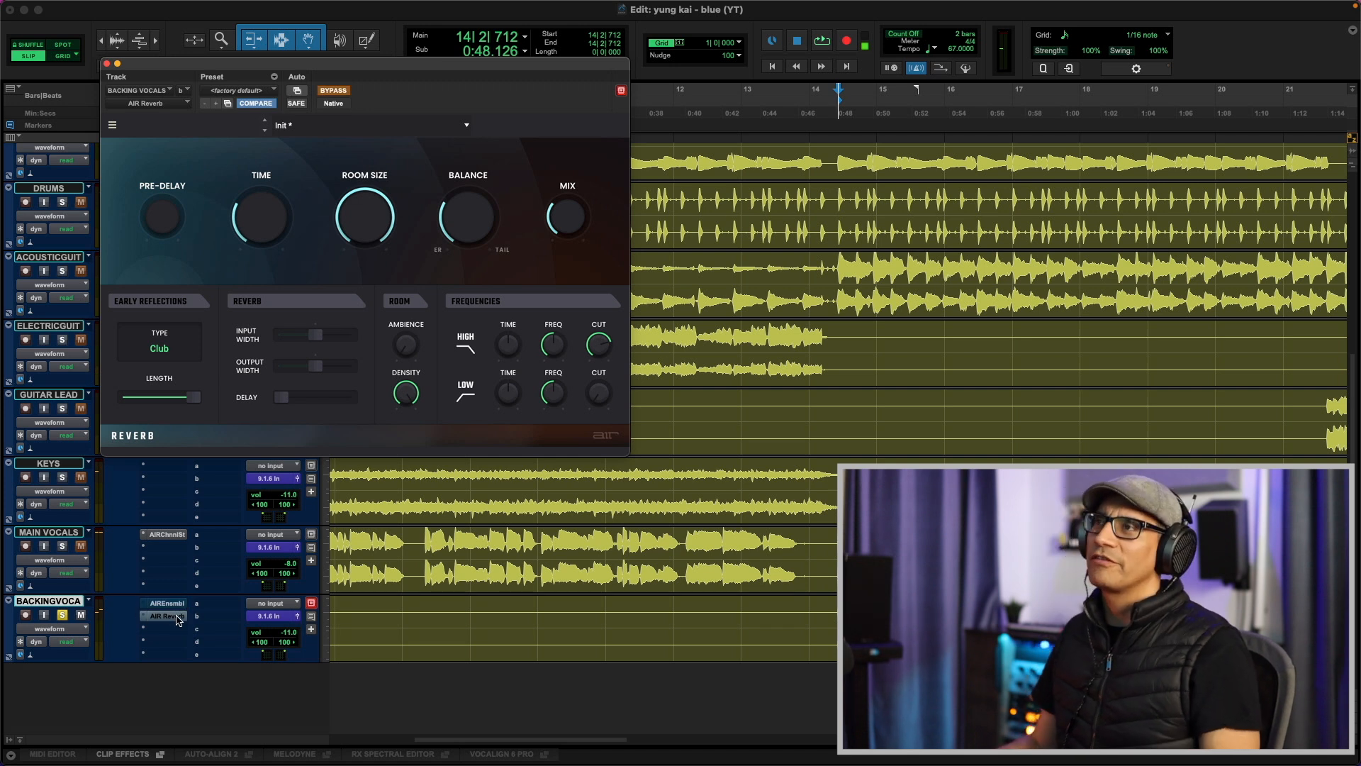
Compare the backing vocals with the Ensemble and Reverb bypassed and with both enabled
{"action": "key", "text": "space"}
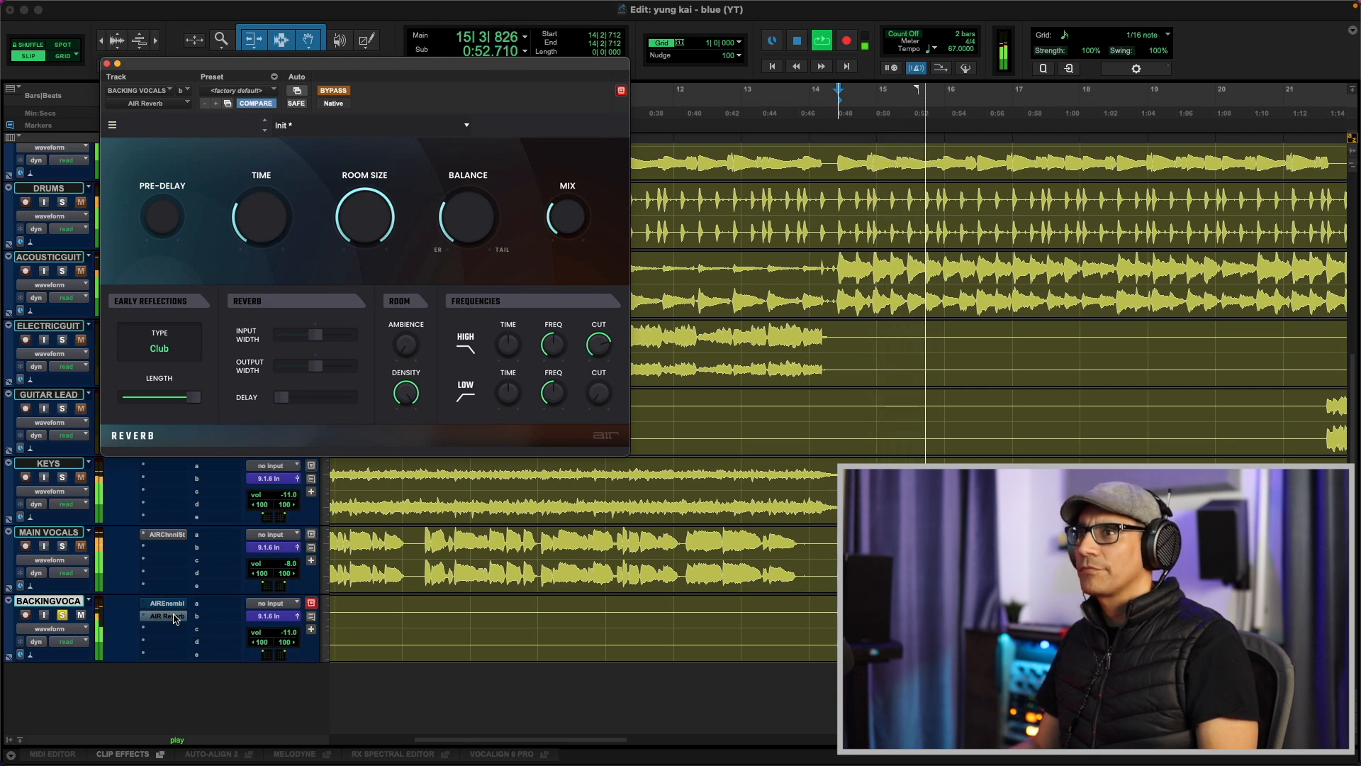
{"action": "key", "text": "space"}
{"action": "left_click", "coordinate": [175, 618], "text": "super"}
{"action": "key", "text": "space"}
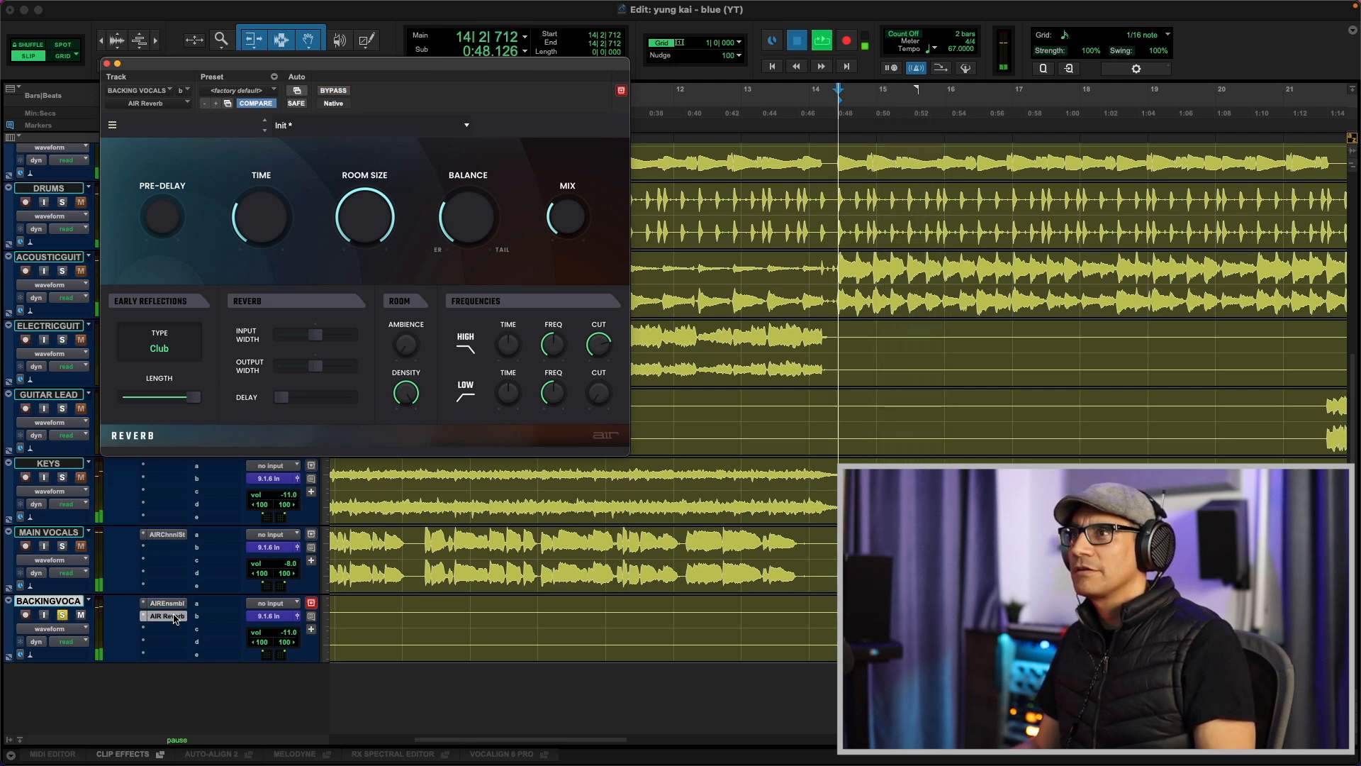
{"action": "key", "text": "space"}
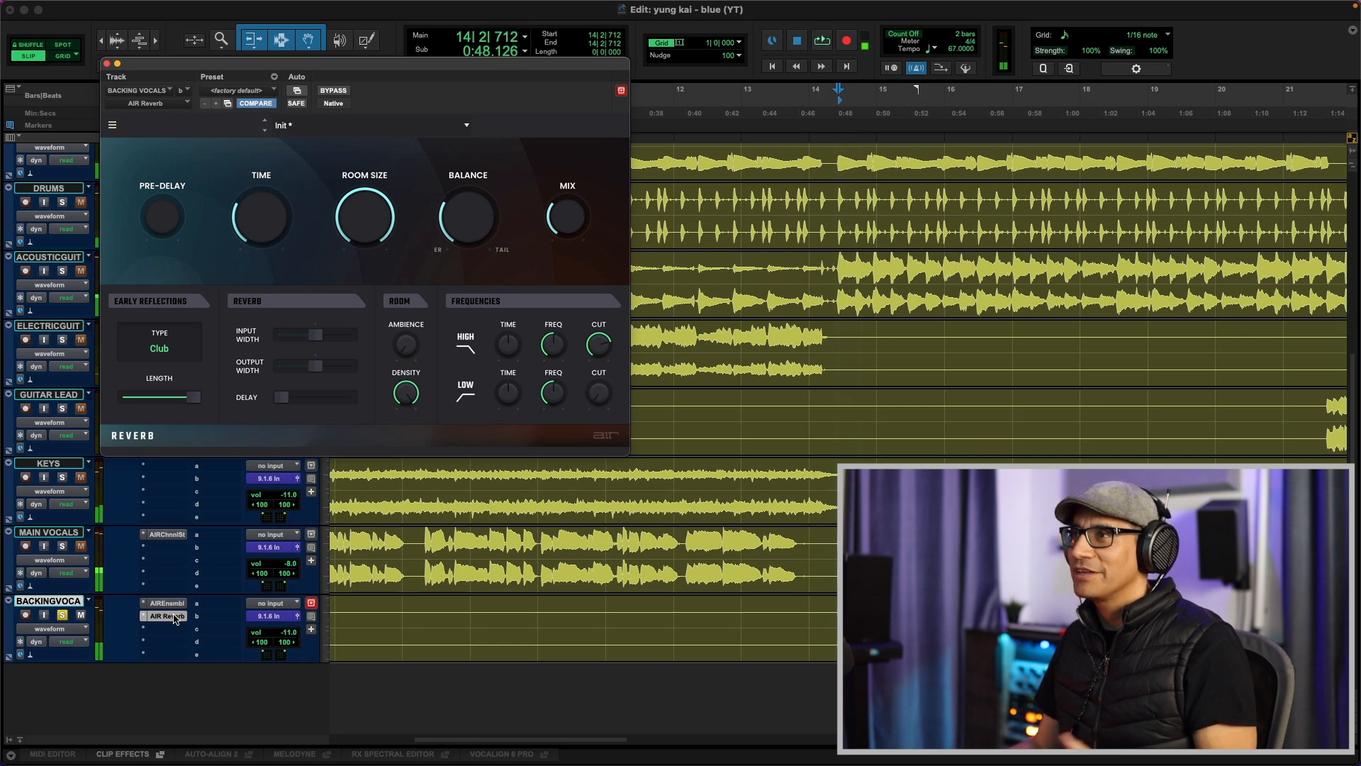
Insert AIR Channel Strip (stereo) after the Reverb on the backing vocals and set its compressor attack to 5.48 ms
{"action": "left_click", "coordinate": [156, 628]}
{"action": "type", "text": "air chann"}
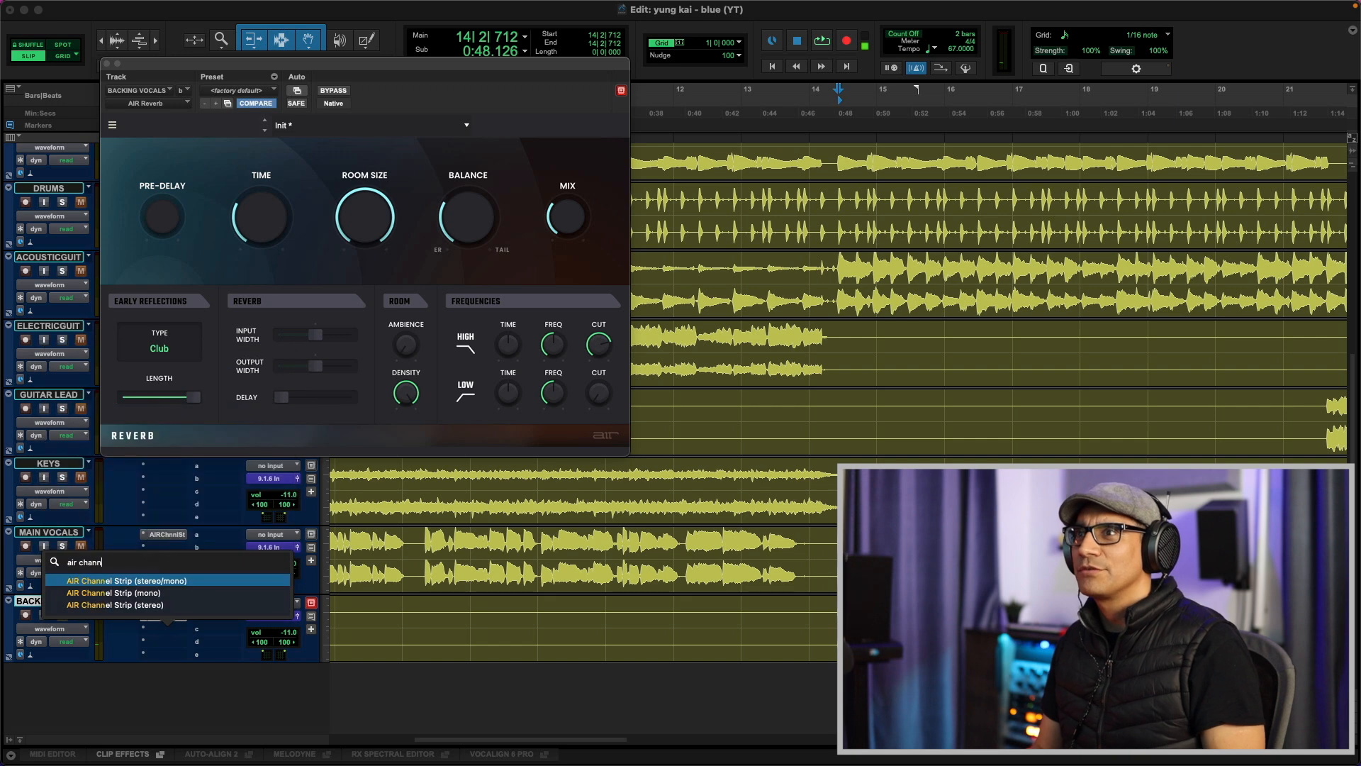
{"action": "left_click", "coordinate": [128, 604]}
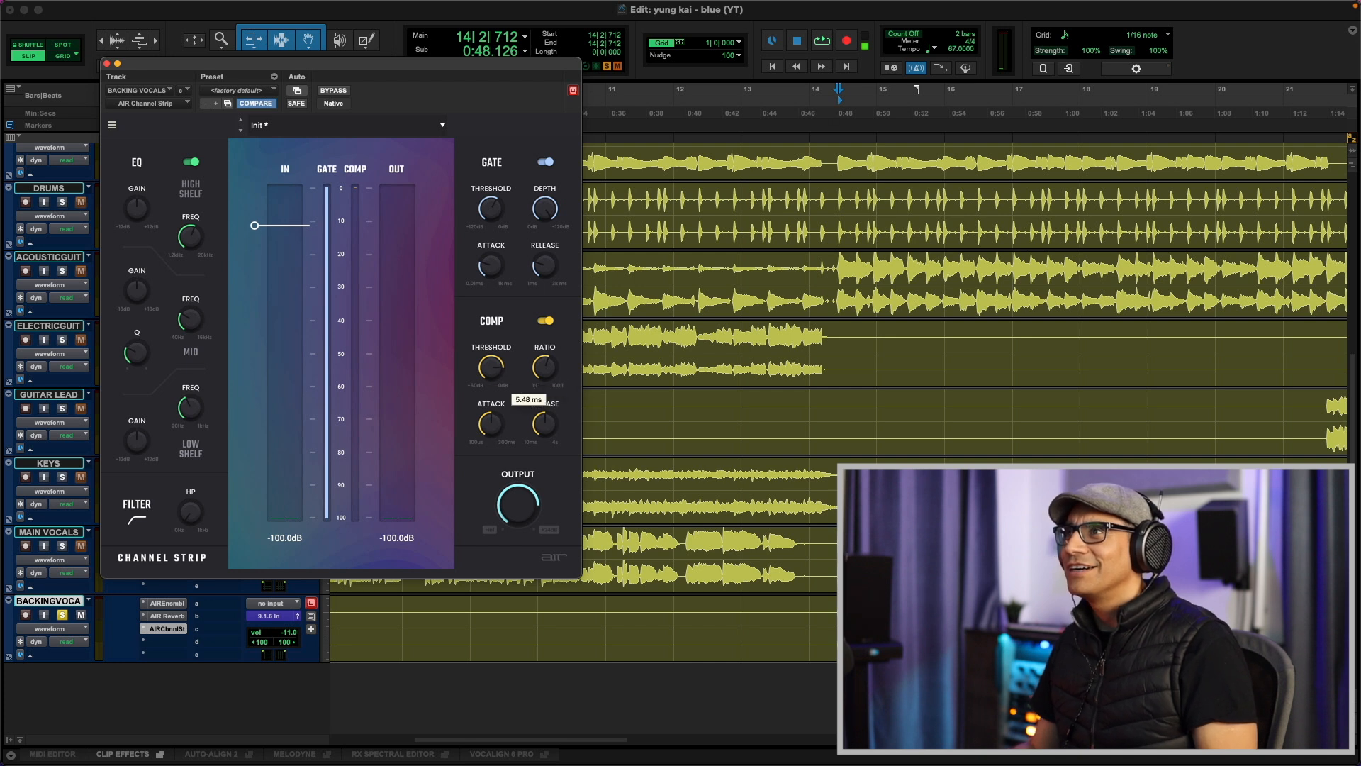
Lower the Channel Strip's compressor threshold to about -20 dB and set its output to 4.16 dB during playback
{"action": "key", "text": "space"}
{"action": "left_click_drag", "start_coordinate": [255, 224], "coordinate": [255, 255]}
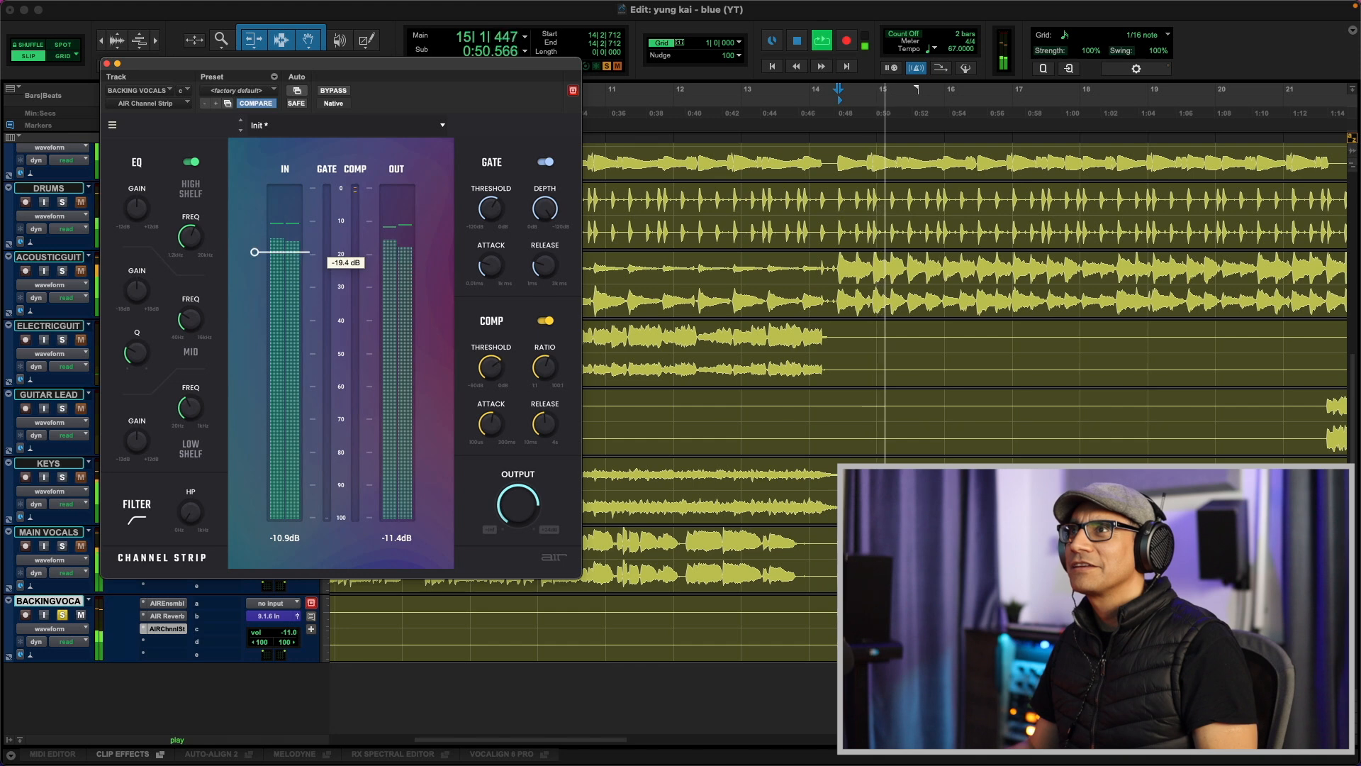
{"action": "mouse_move", "coordinate": [516, 496]}
{"action": "left_mouse_down"}
{"action": "mouse_move", "coordinate": [530, 519]}
{"action": "mouse_move", "coordinate": [516, 497]}
{"action": "left_mouse_up"}
Unsolo the backing vocals and compare the mix with that track's three inserts bypassed and enabled
{"action": "key", "text": "shift+s"}
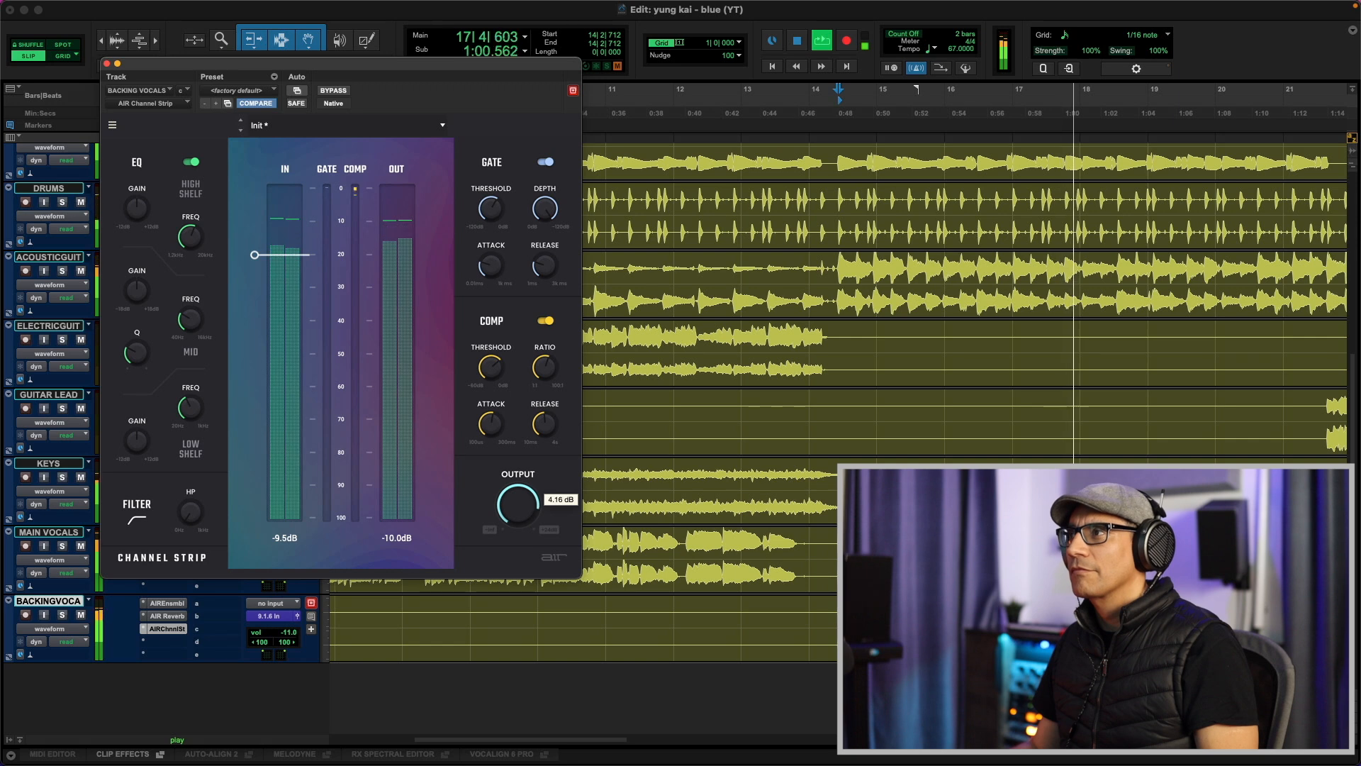
{"action": "key", "text": "space"}
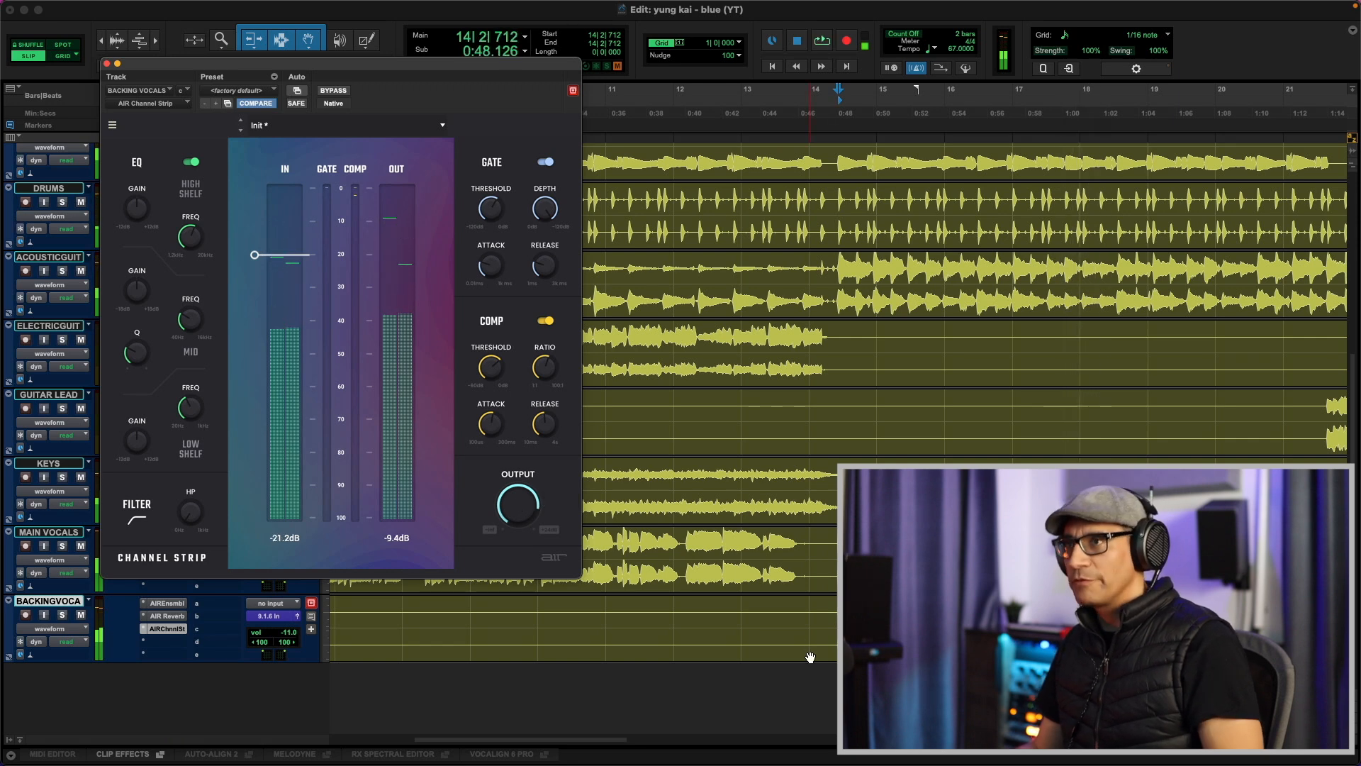
{"action": "key", "text": "space"}
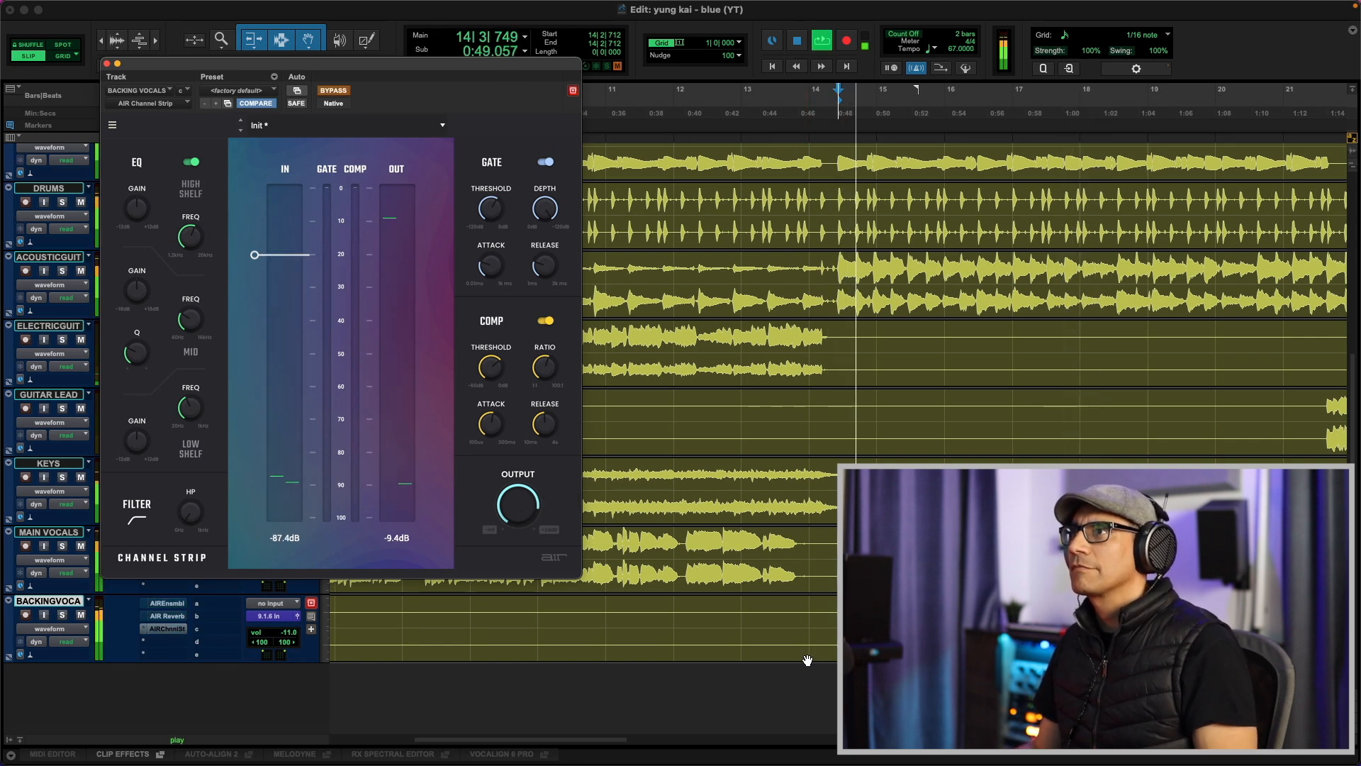
{"action": "key", "text": "space"}
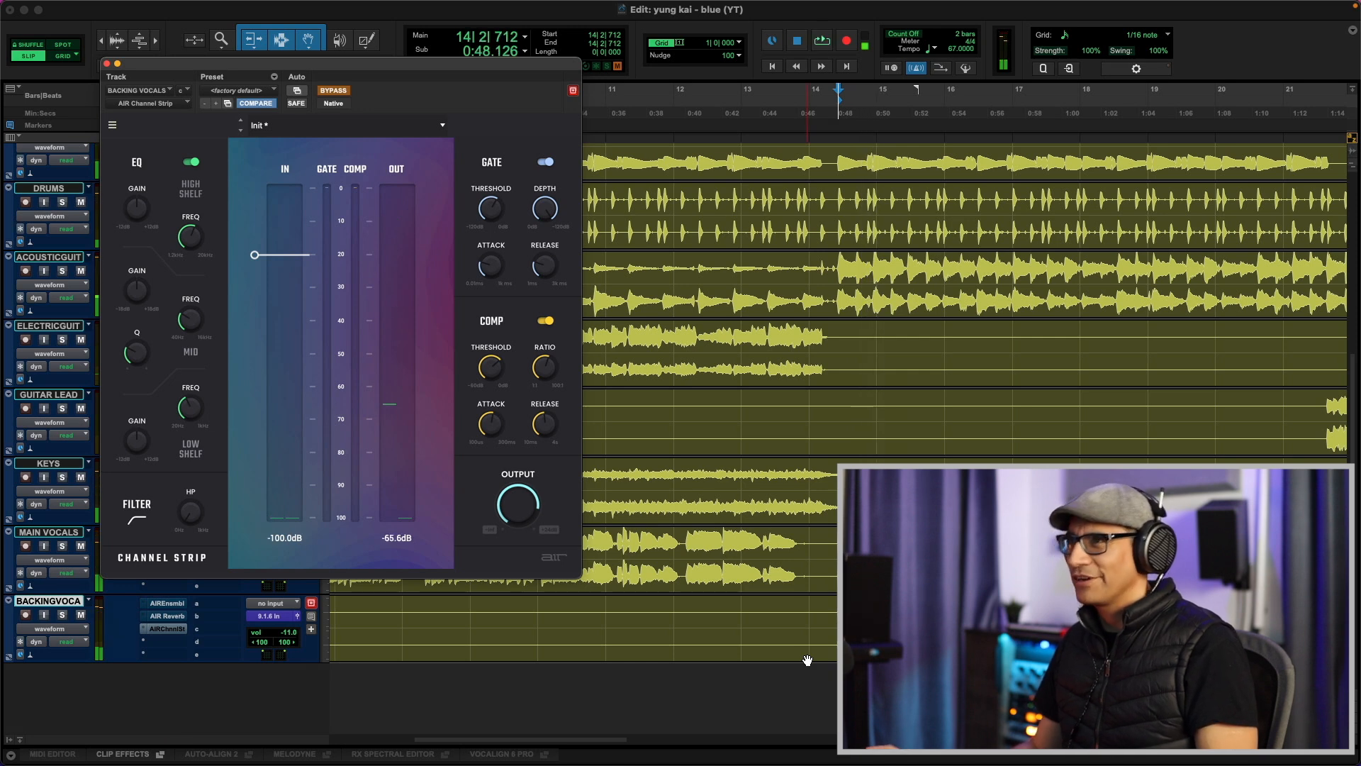
{"action": "key", "text": "space"}
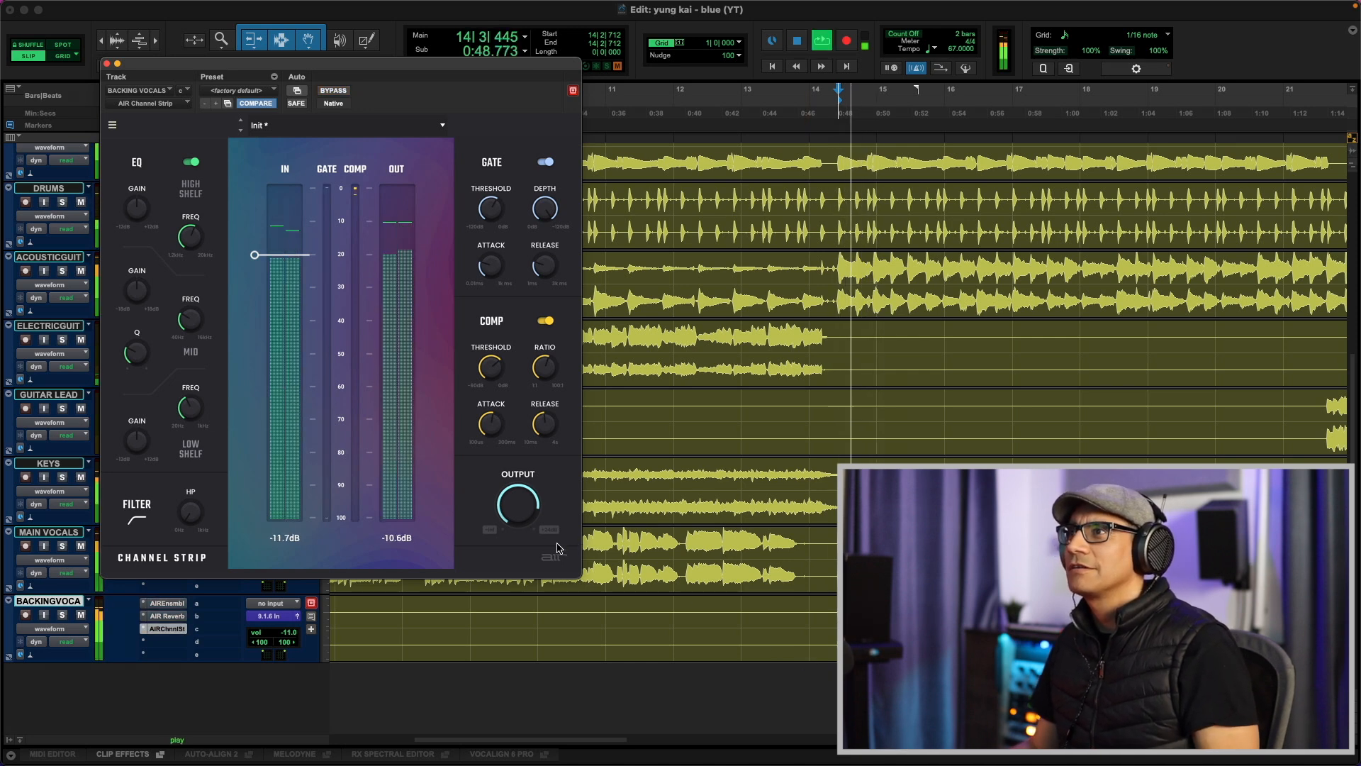
{"action": "key", "text": "space"}
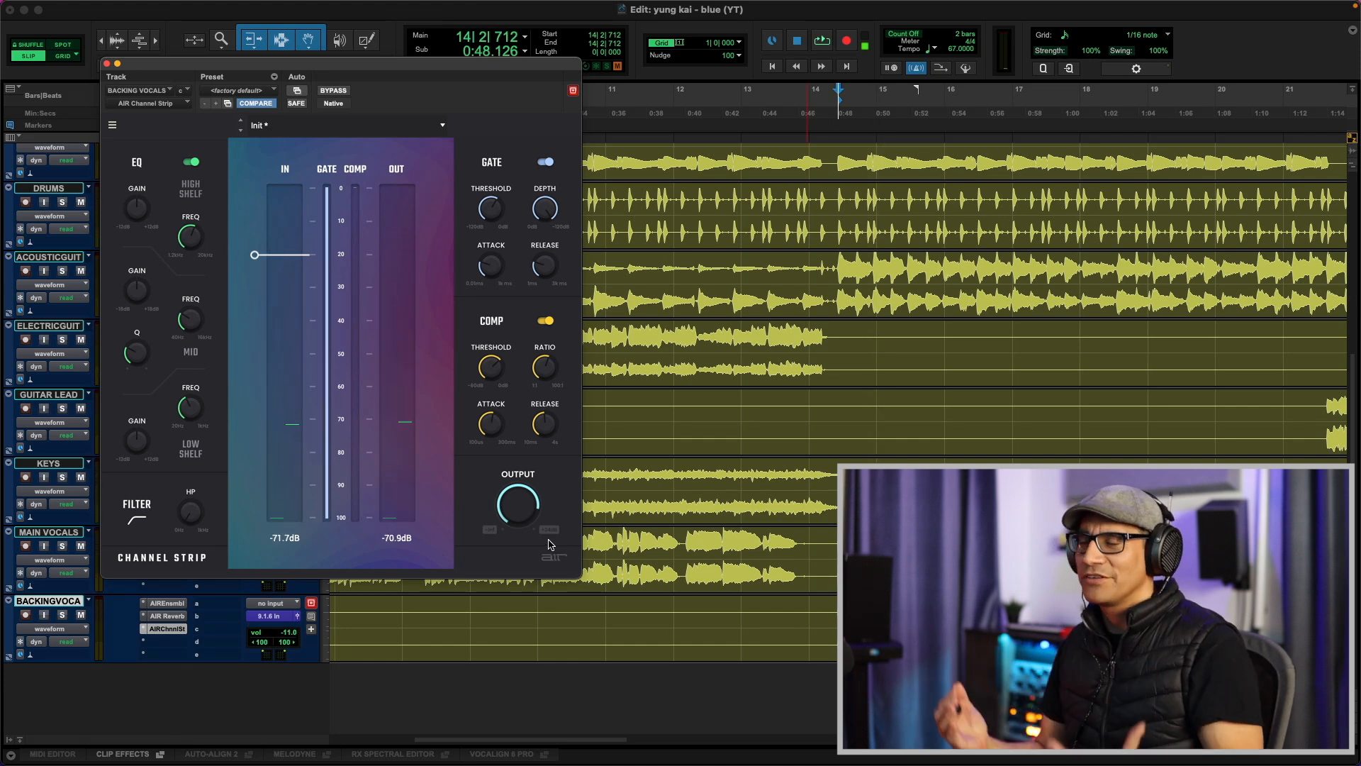
Close the Channel Strip, select all tracks from Bass to Backing Vocals, and bypass their inserts
{"action": "key", "text": "super+w"}
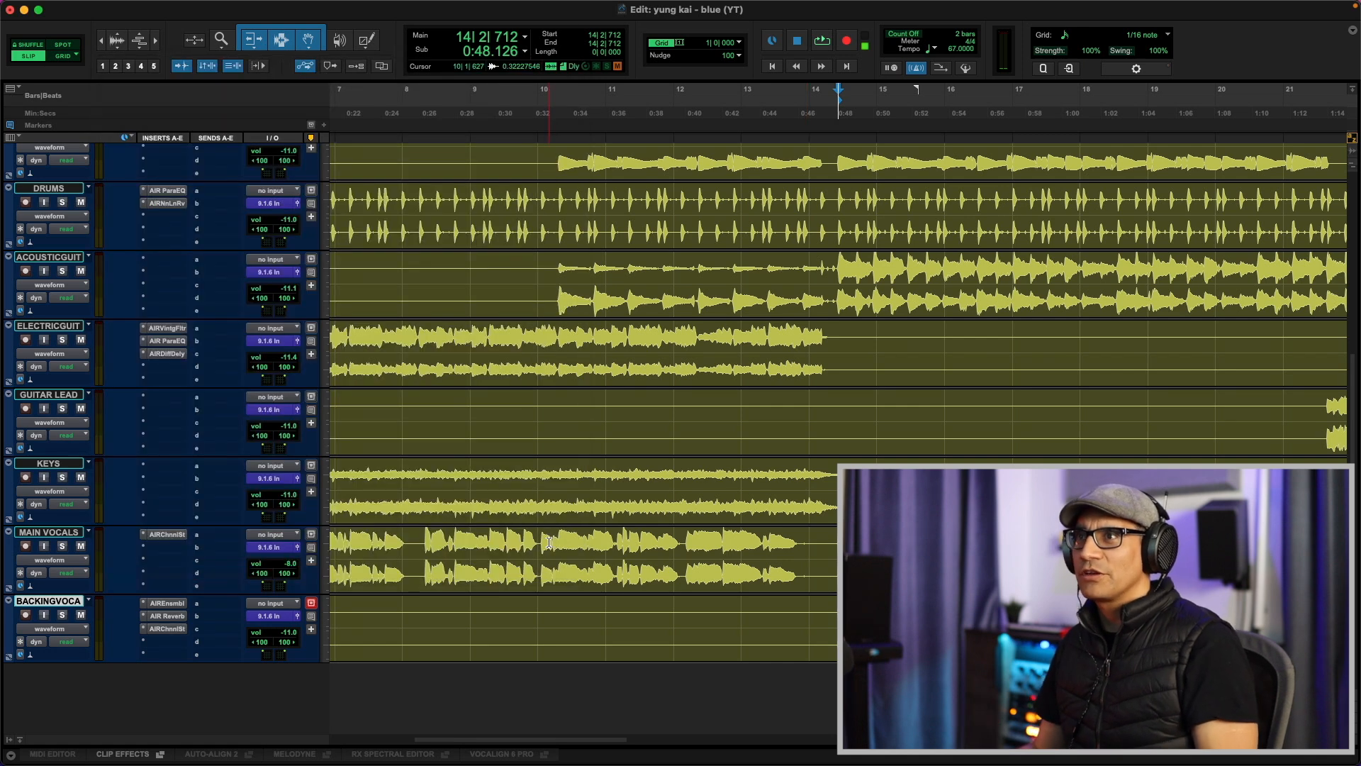
{"action": "scroll", "coordinate": [461, 553], "scroll_direction": "up", "scroll_amount": 5}
{"action": "left_click", "coordinate": [61, 440]}
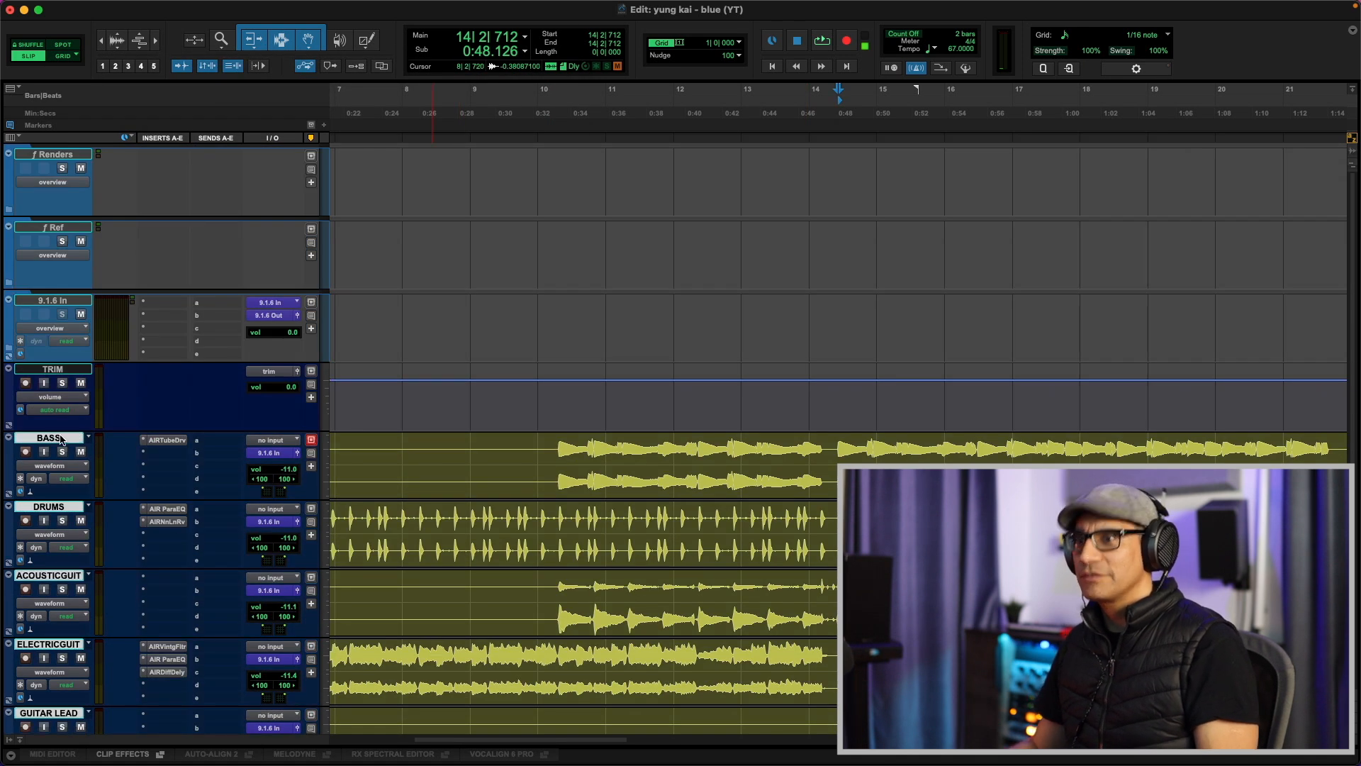
{"action": "key", "text": "shift+a"}
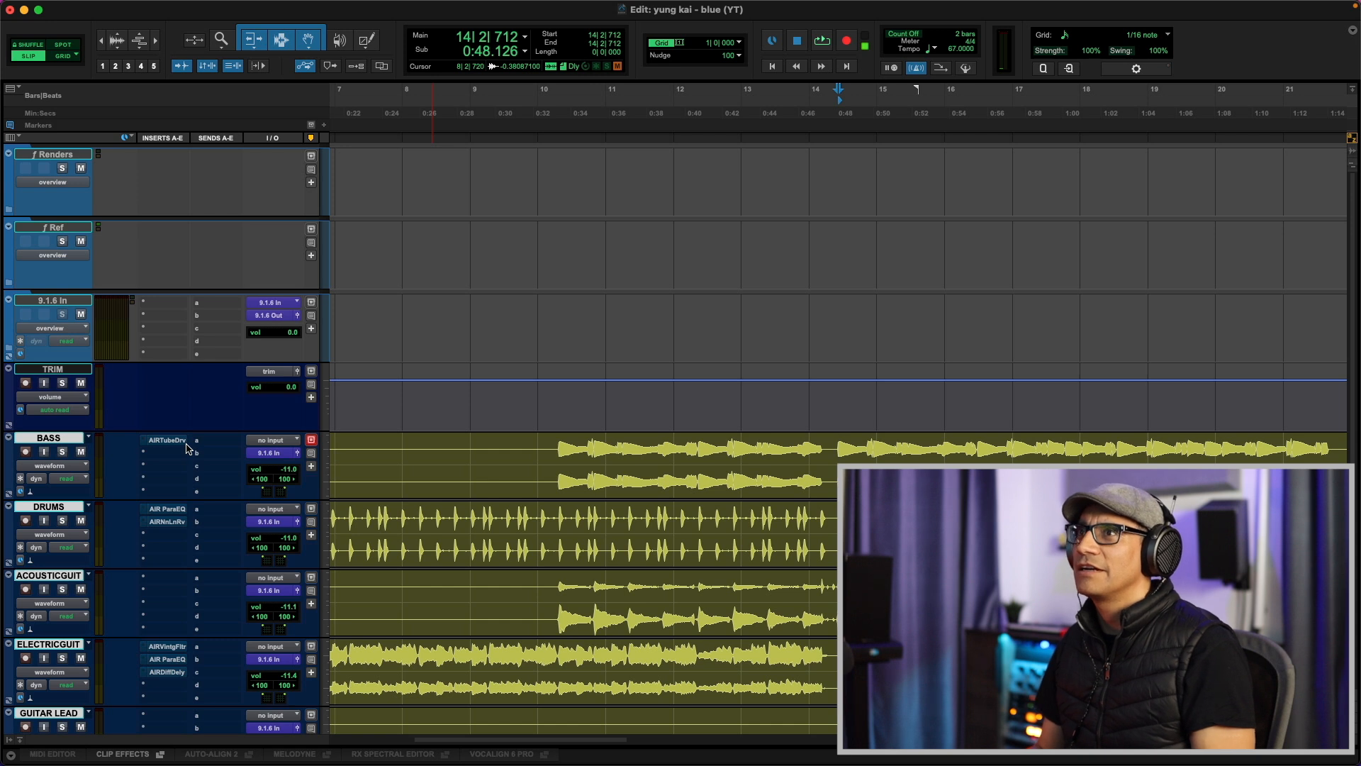
{"action": "key", "text": "shift+a"}
{"action": "key", "text": "shift+a"}
Play the full mix from bar 13, comparing it with all track inserts bypassed and enabled
{"action": "key", "text": "KP_1"}
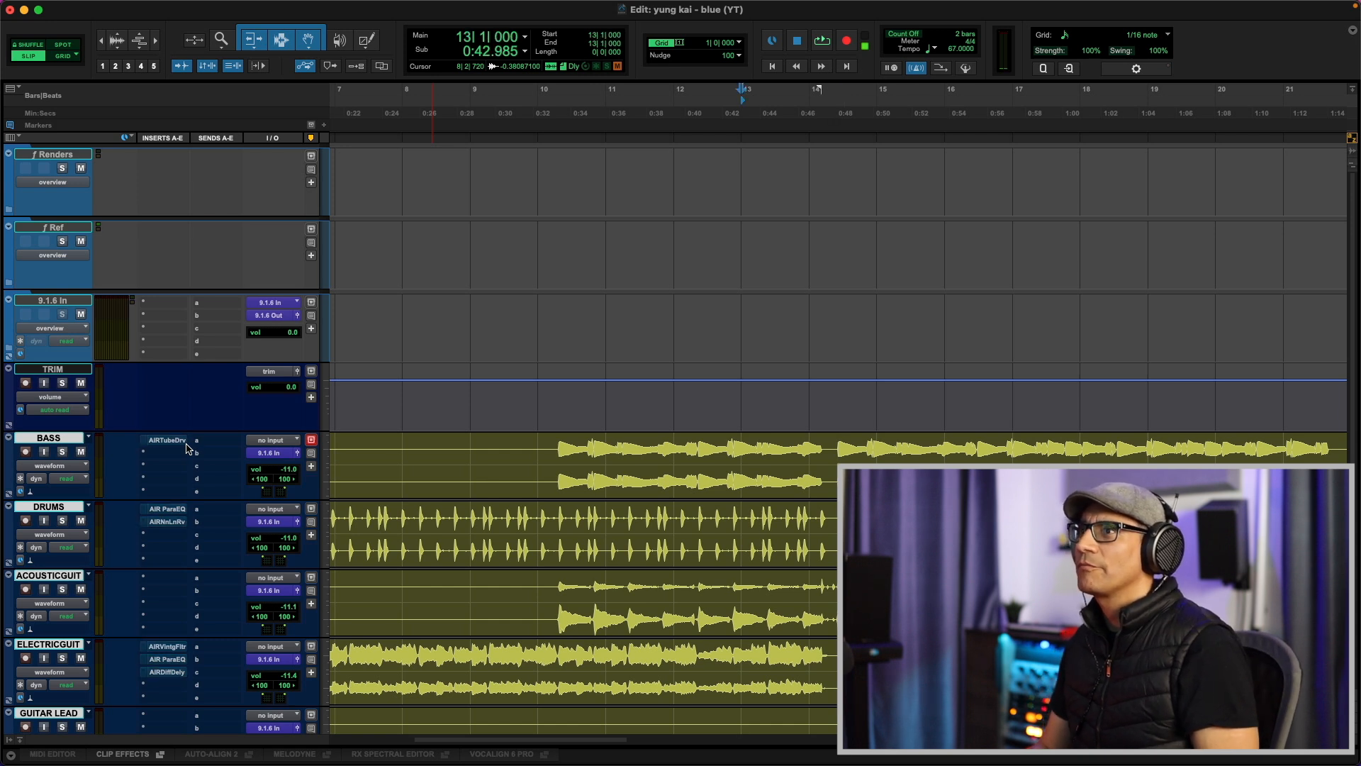
{"action": "key", "text": "space"}
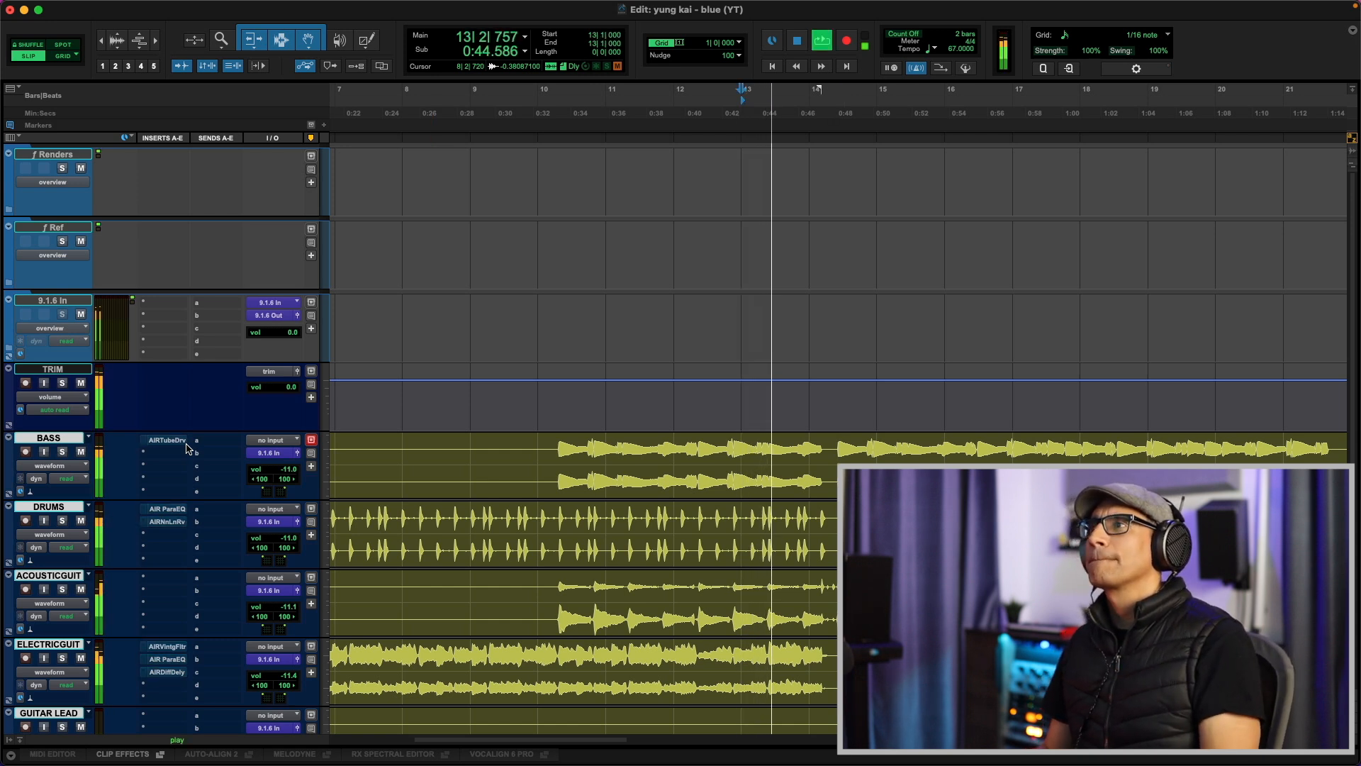
{"action": "scroll", "coordinate": [186, 447], "scroll_direction": "down", "scroll_amount": 5}
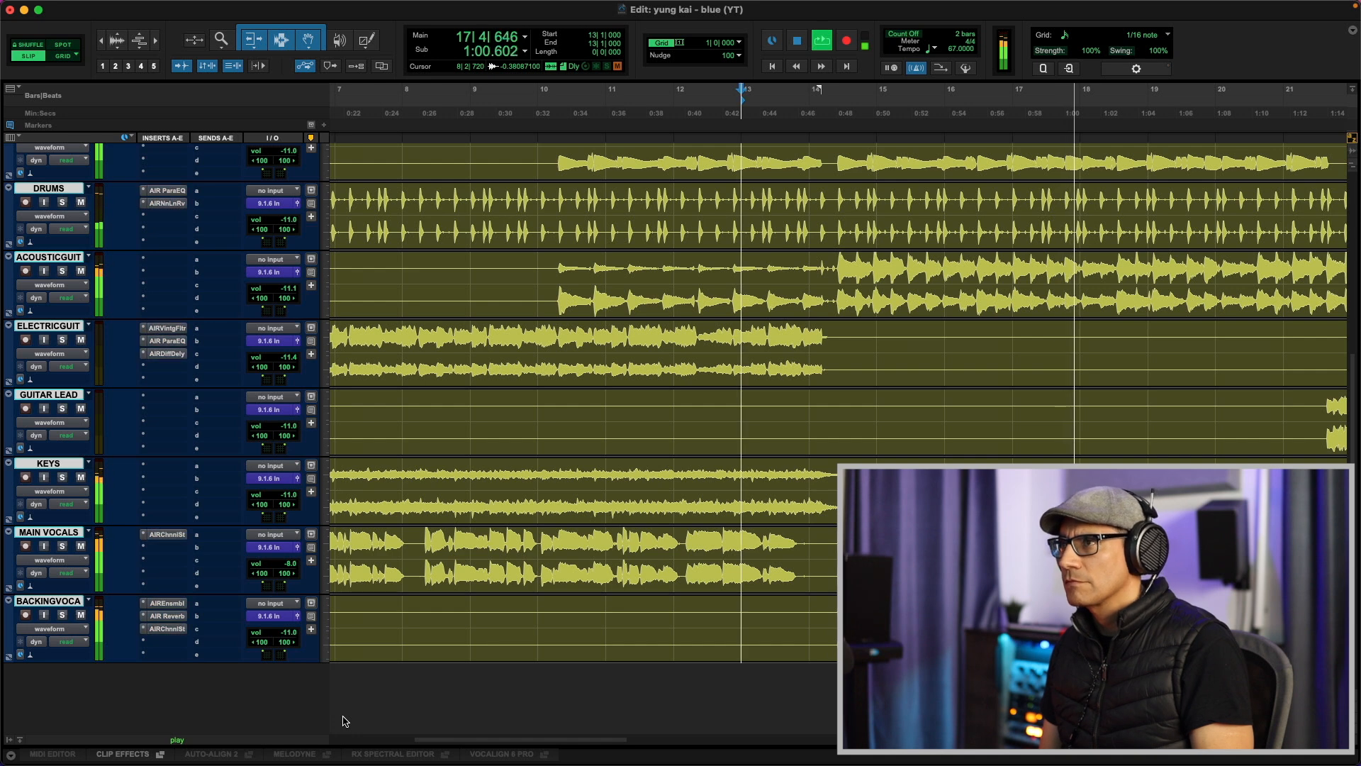
{"action": "key", "text": "space"}
Review the Drums track's AIR Para EQ and Non-Linear Reverb settings, and close the plugin window
{"action": "scroll", "coordinate": [336, 726], "scroll_direction": "up", "scroll_amount": 2}
{"action": "scroll", "coordinate": [278, 651], "scroll_direction": "up", "scroll_amount": 5}
{"action": "left_click", "coordinate": [167, 509]}
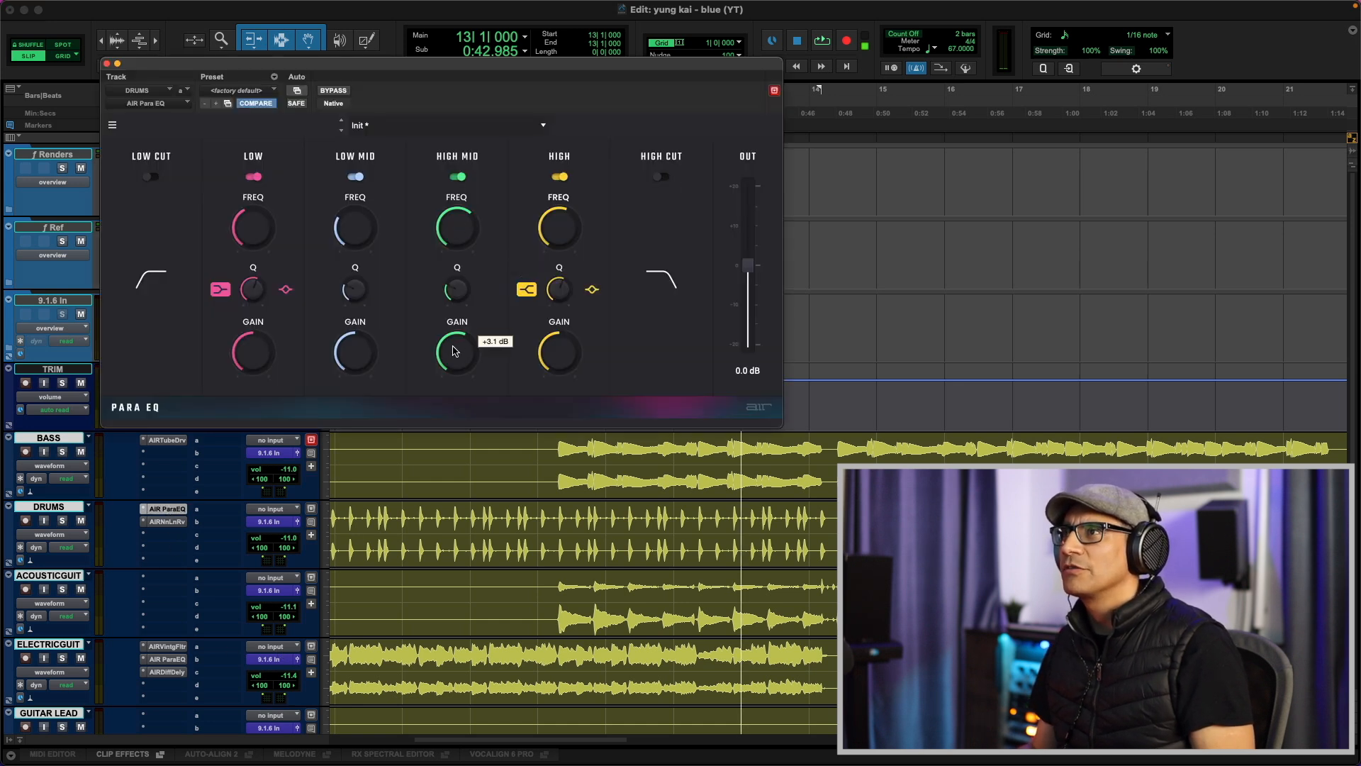
{"action": "left_click", "coordinate": [181, 523]}
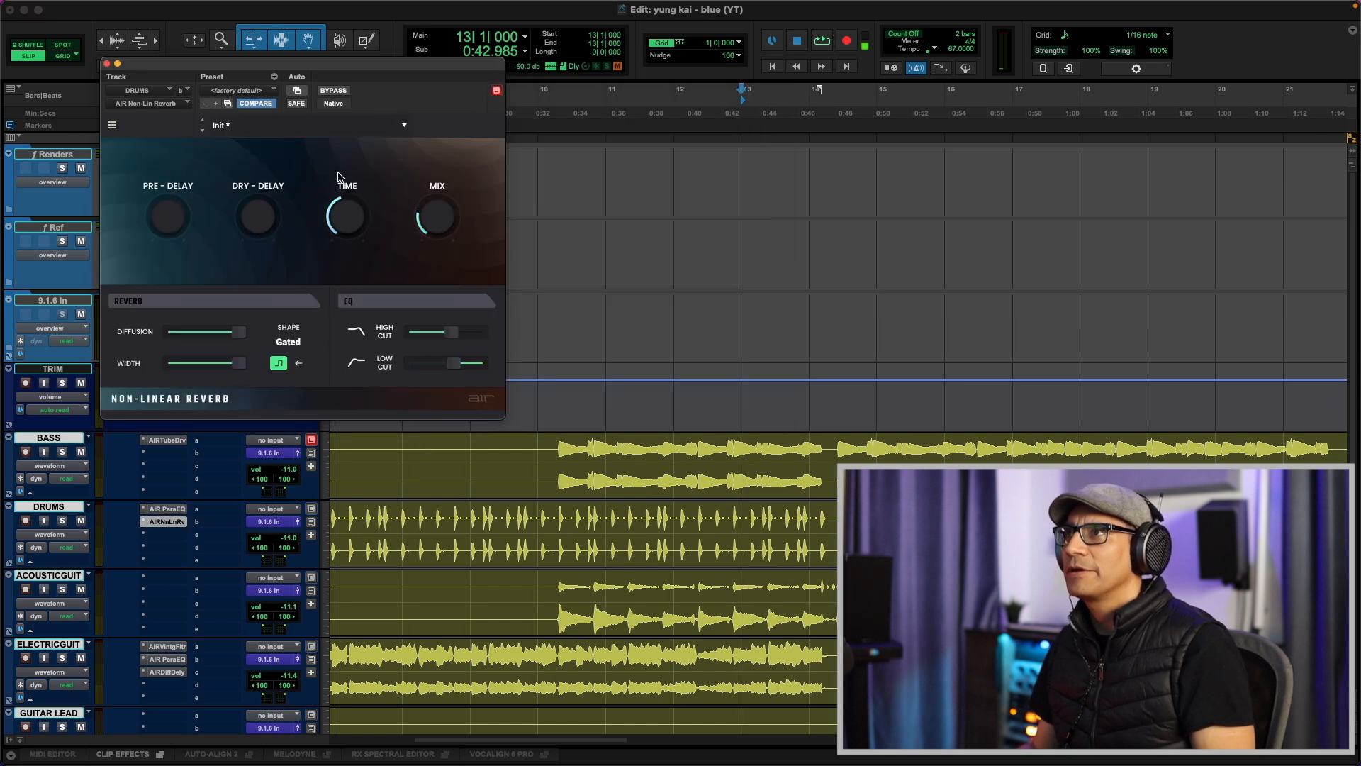
{"action": "left_click", "coordinate": [107, 65]}
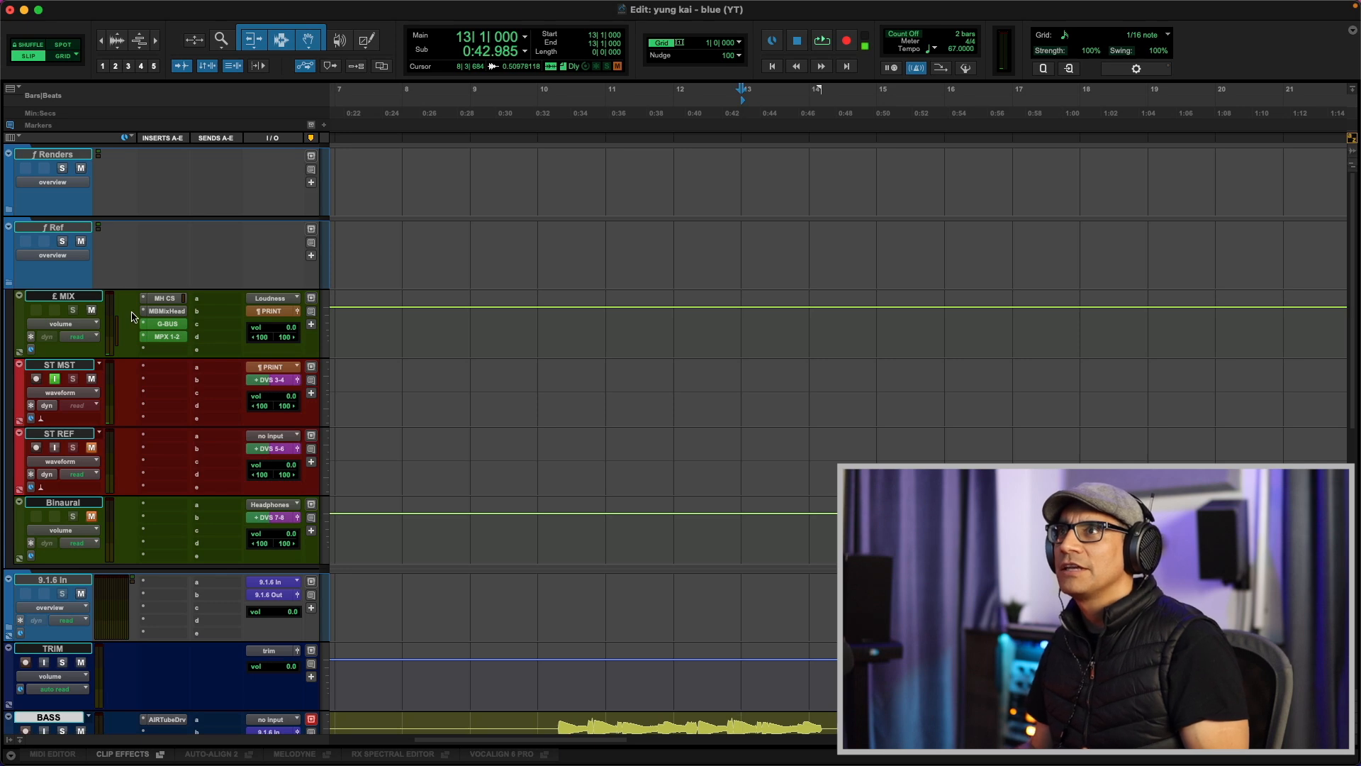
Review the MH ChannelStrip and the other inserts on the £ MIX track, and close the plugin window
{"action": "left_click", "coordinate": [160, 301]}
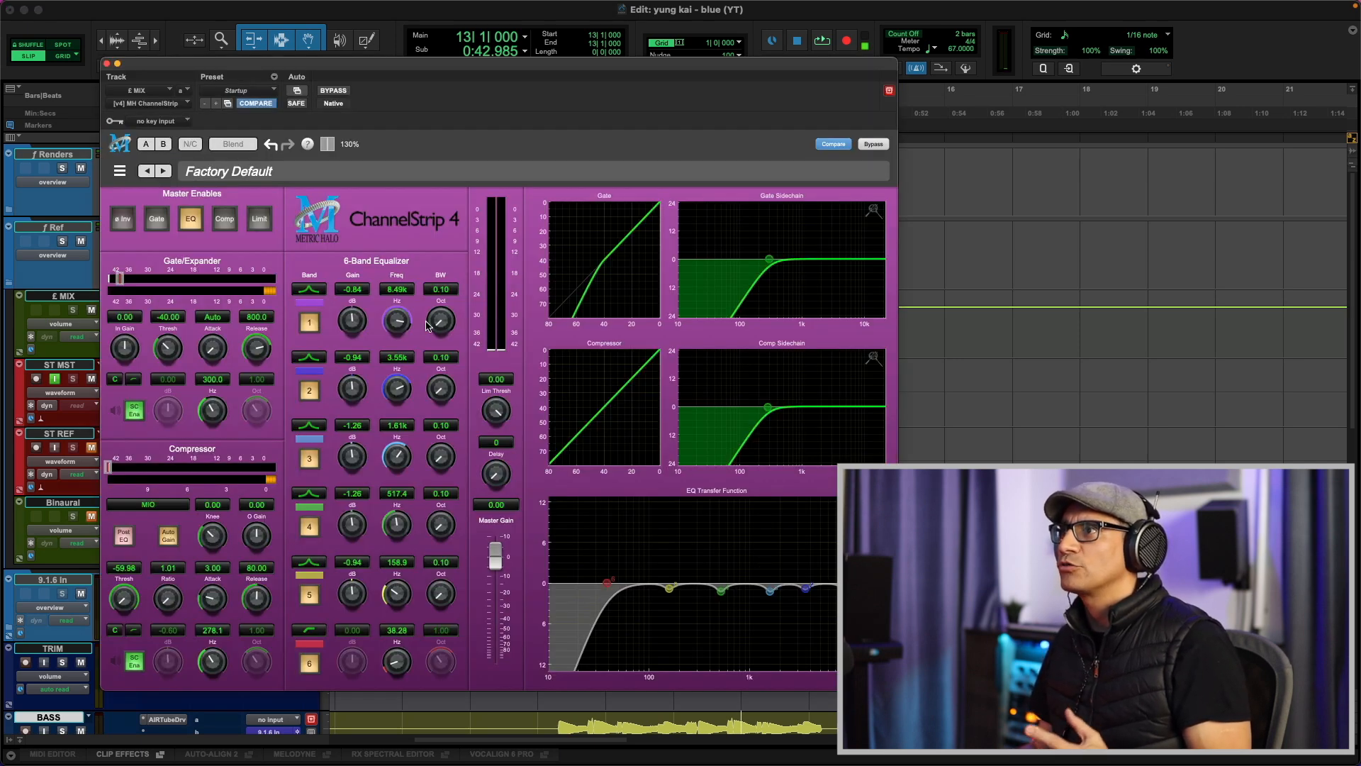
{"action": "left_click", "coordinate": [171, 104]}
{"action": "left_click", "coordinate": [182, 108]}
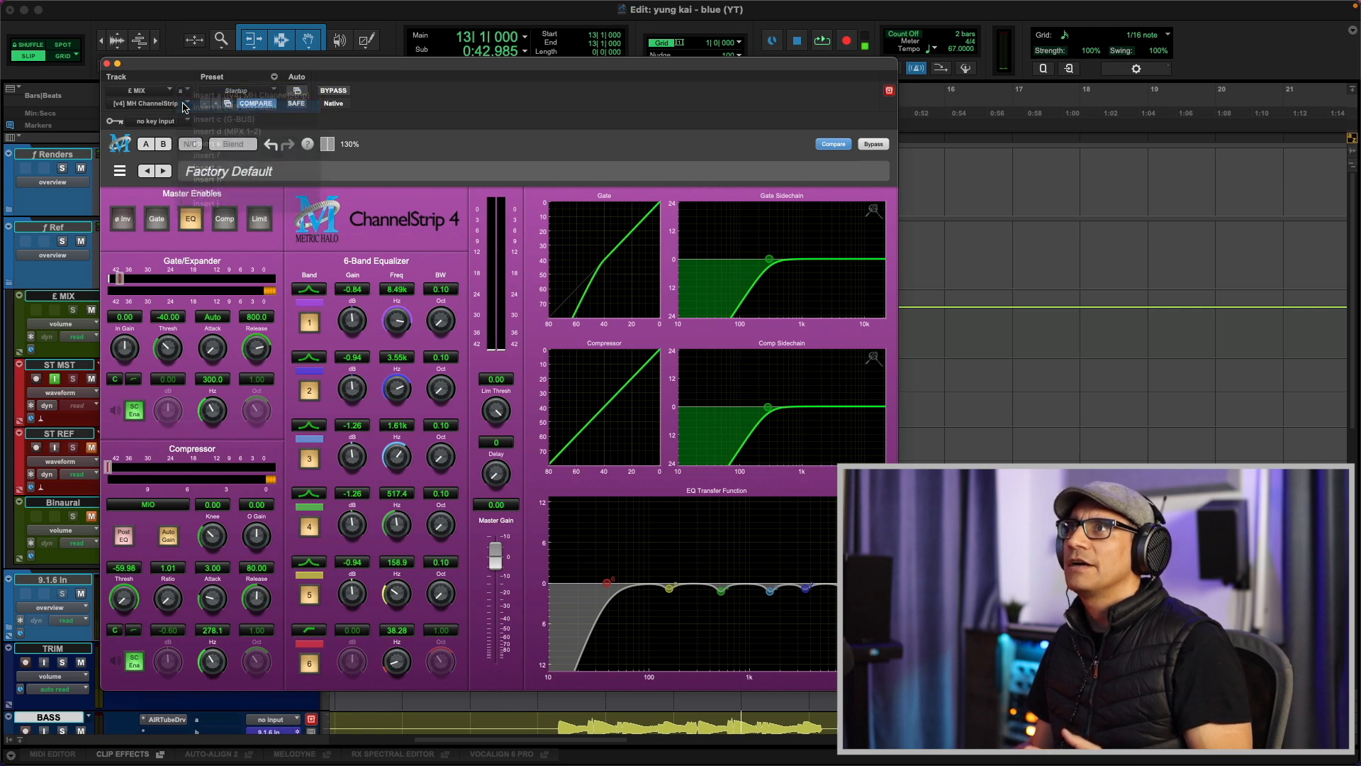
{"action": "left_click", "coordinate": [188, 104]}
{"action": "left_click", "coordinate": [186, 116]}
{"action": "left_click", "coordinate": [106, 63]}
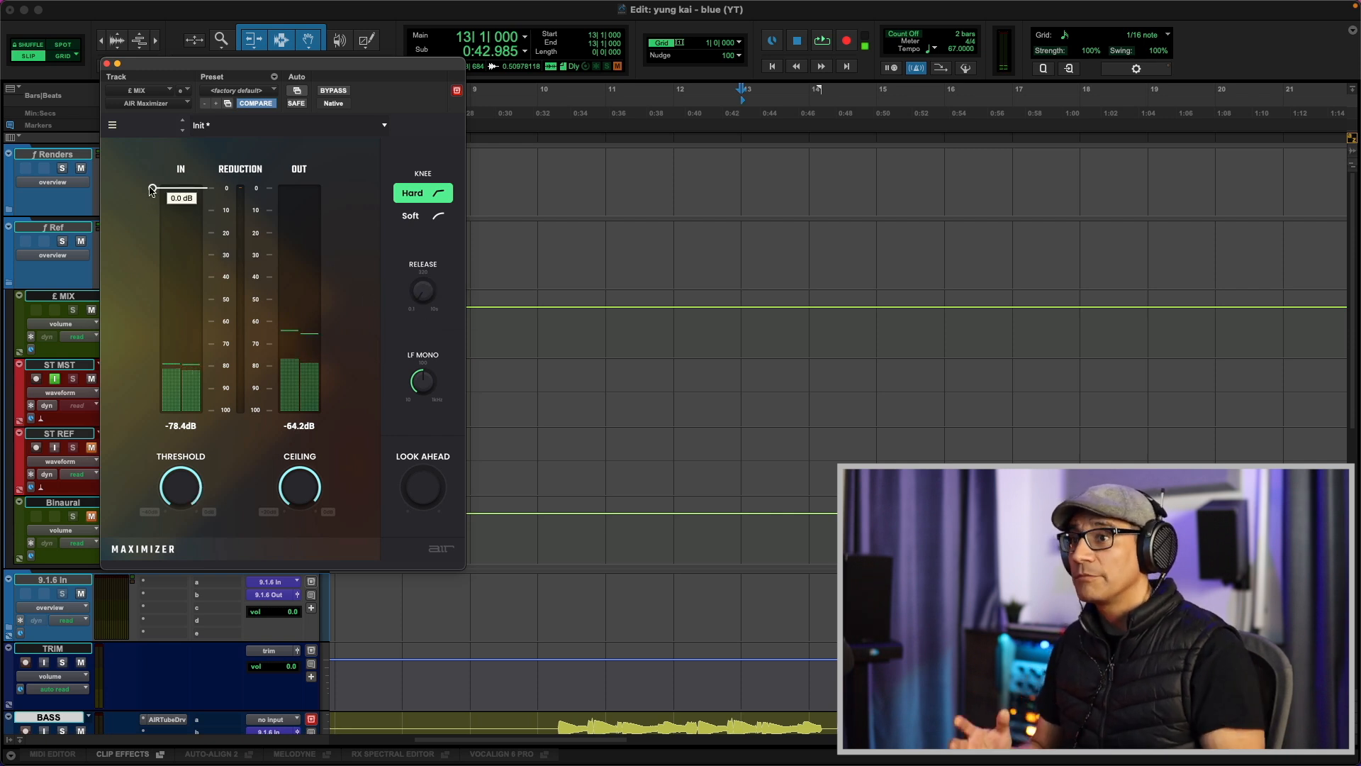
Lower the £ MIX Maximizer's threshold to -3.7 dB during playback and compare the mix with the plugin bypassed and enabled
{"action": "key", "text": "space"}
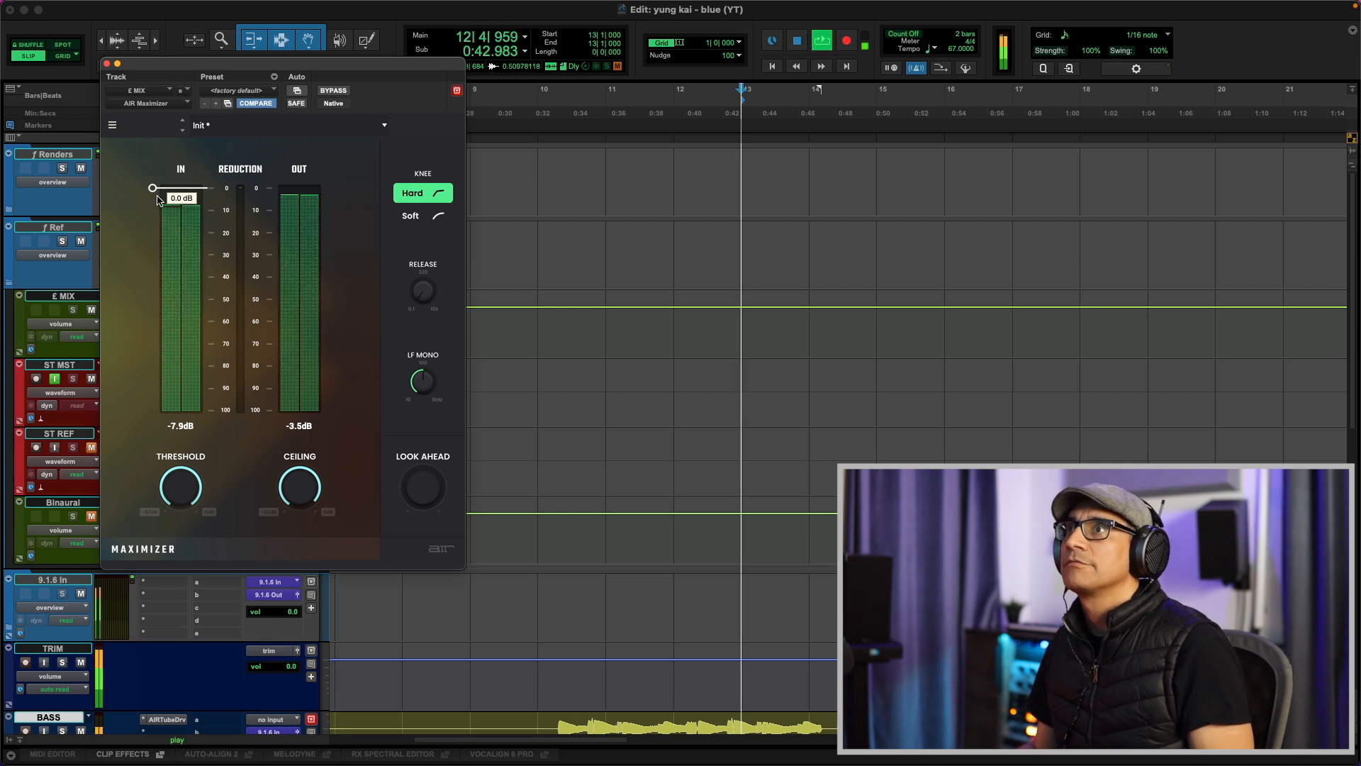
{"action": "left_click_drag", "start_coordinate": [153, 189], "coordinate": [153, 197]}
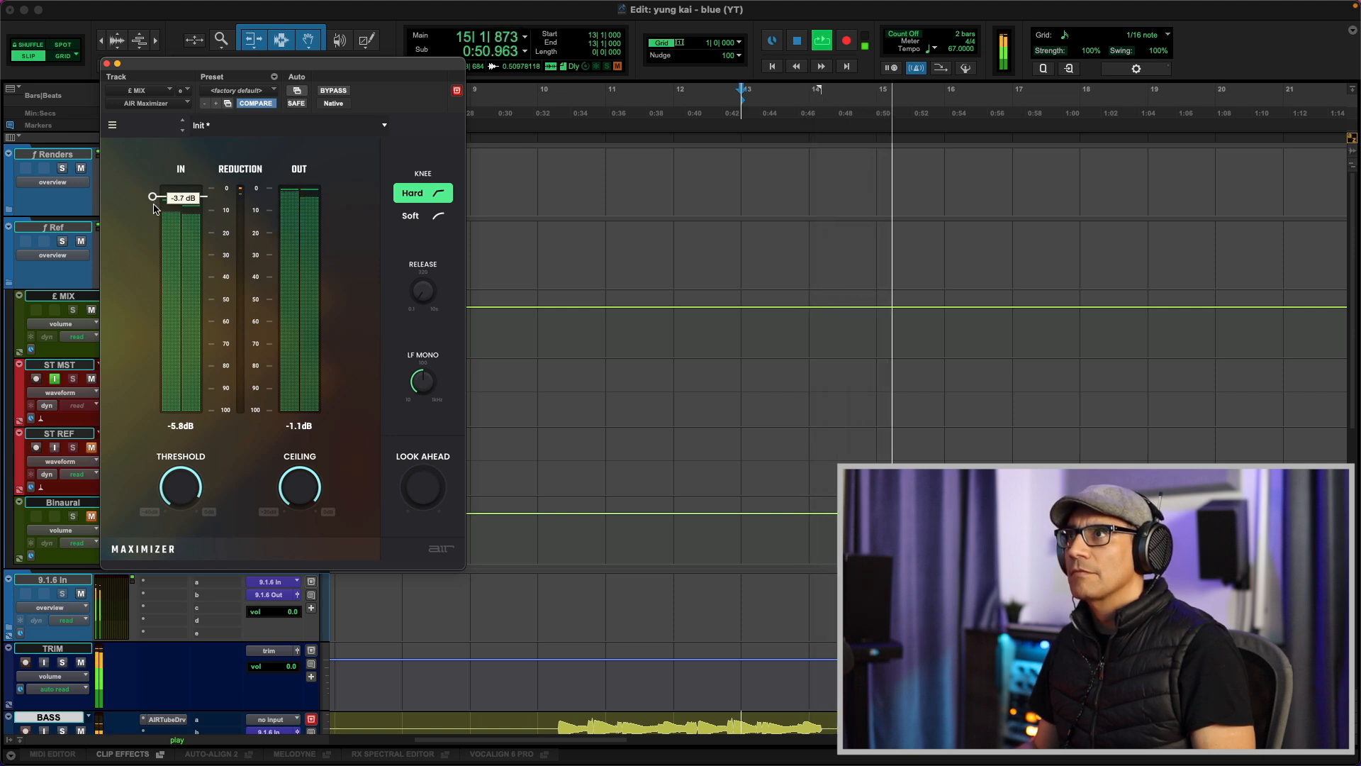
{"action": "left_click", "coordinate": [343, 91]}
{"action": "left_click", "coordinate": [342, 91]}
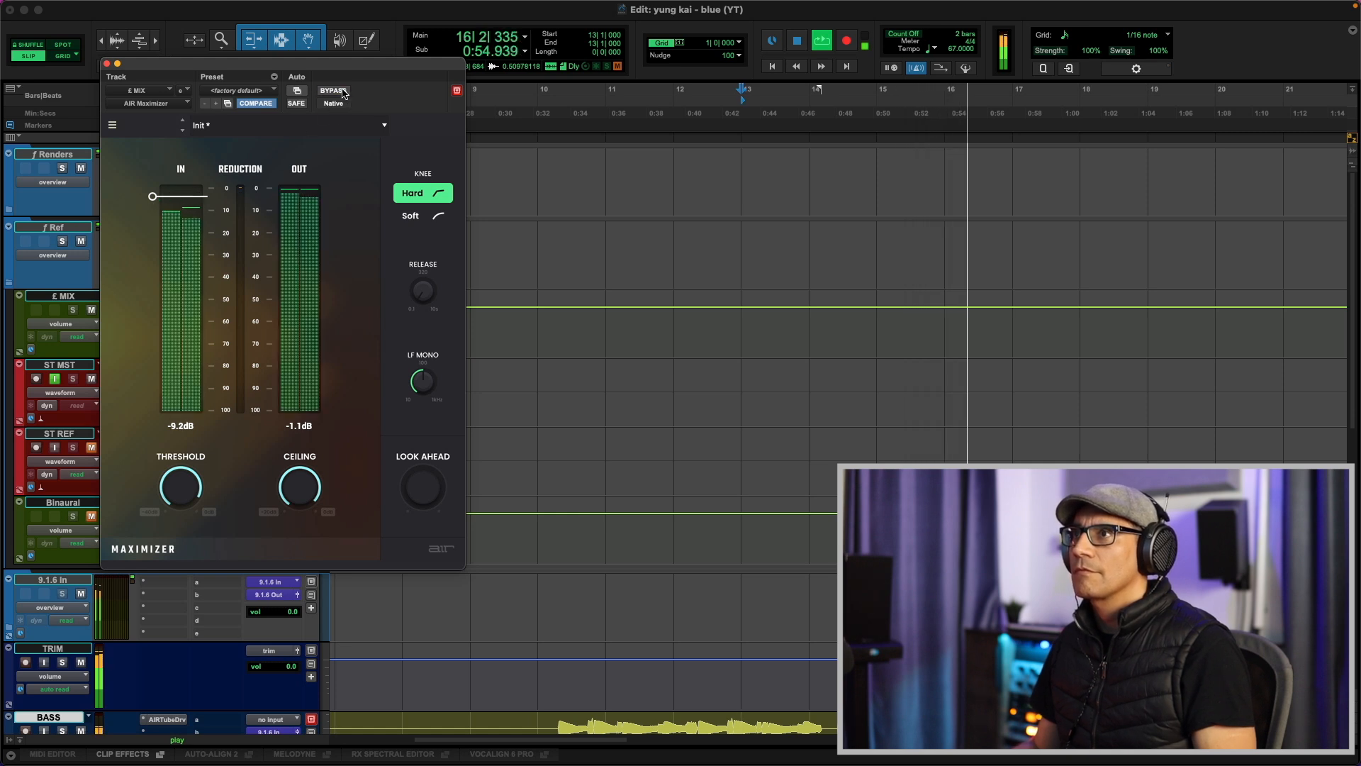
{"action": "mouse_move", "coordinate": [303, 499]}
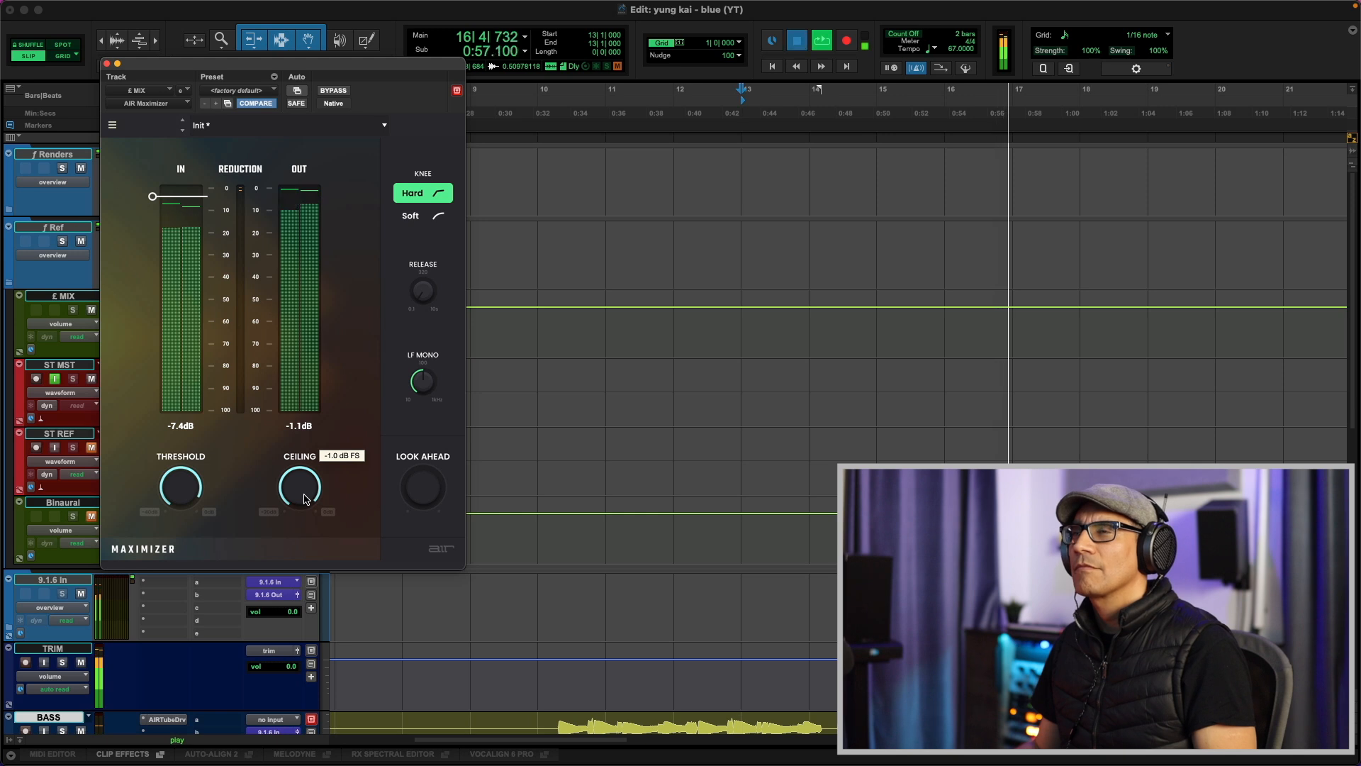
{"action": "key", "text": "space"}
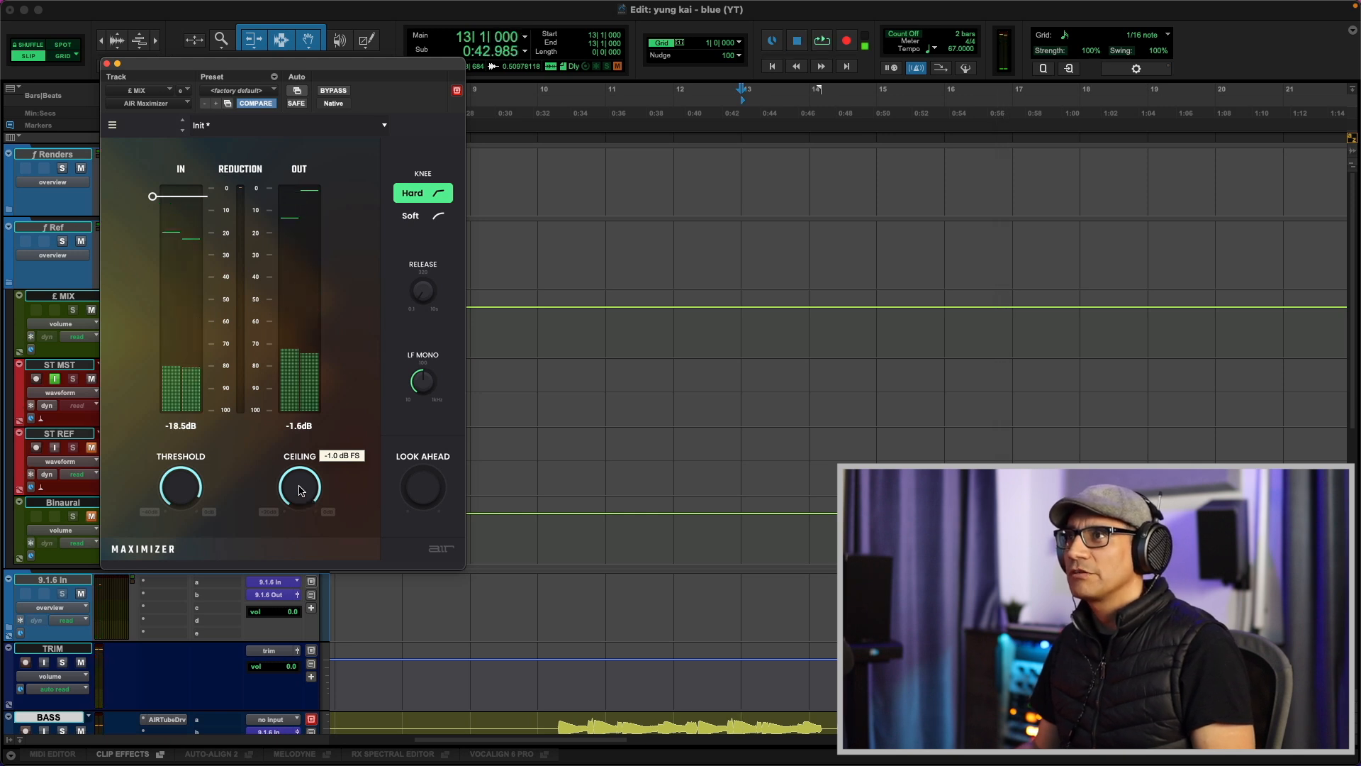
Play from bar 13, lower the Maximizer's ceiling to -6.4 dB FS and bring its threshold down slightly further
{"action": "key", "text": "space"}
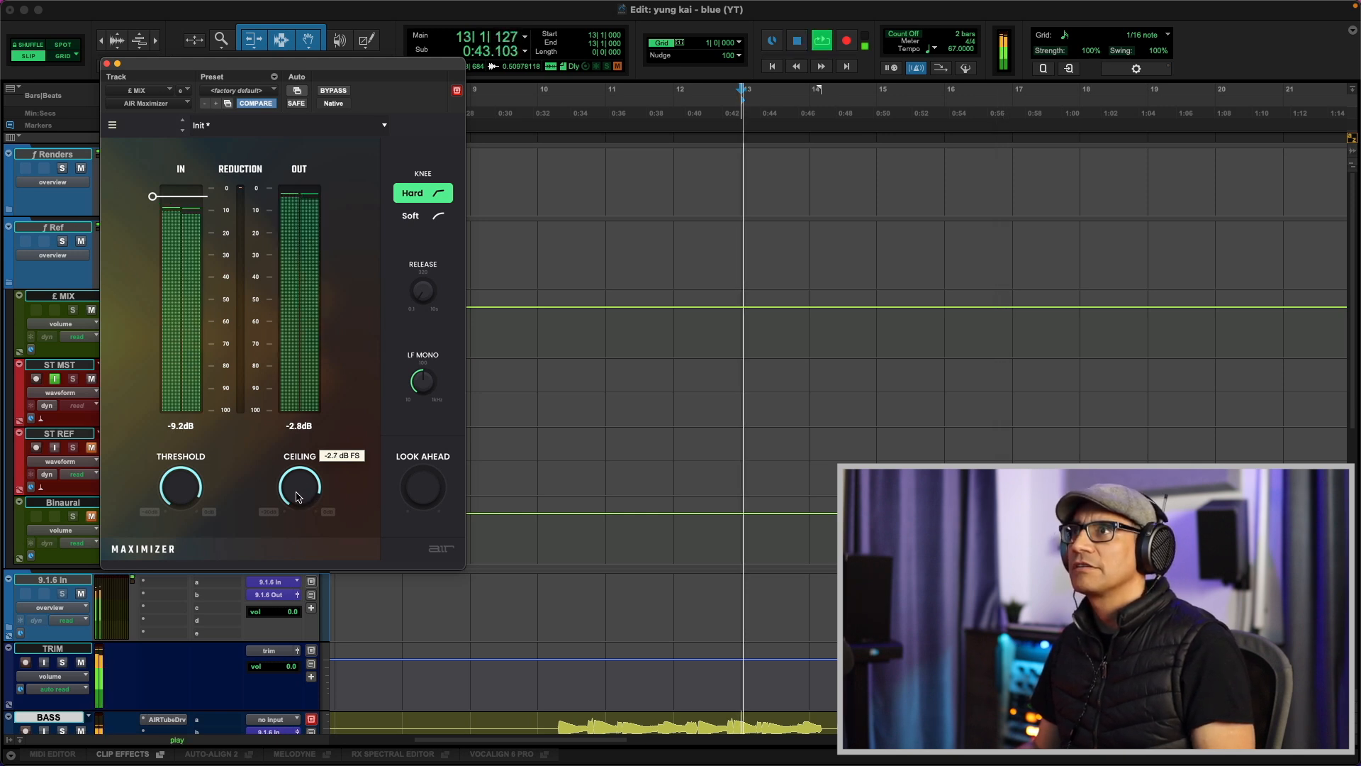
{"action": "left_click_drag", "start_coordinate": [297, 503], "coordinate": [298, 525]}
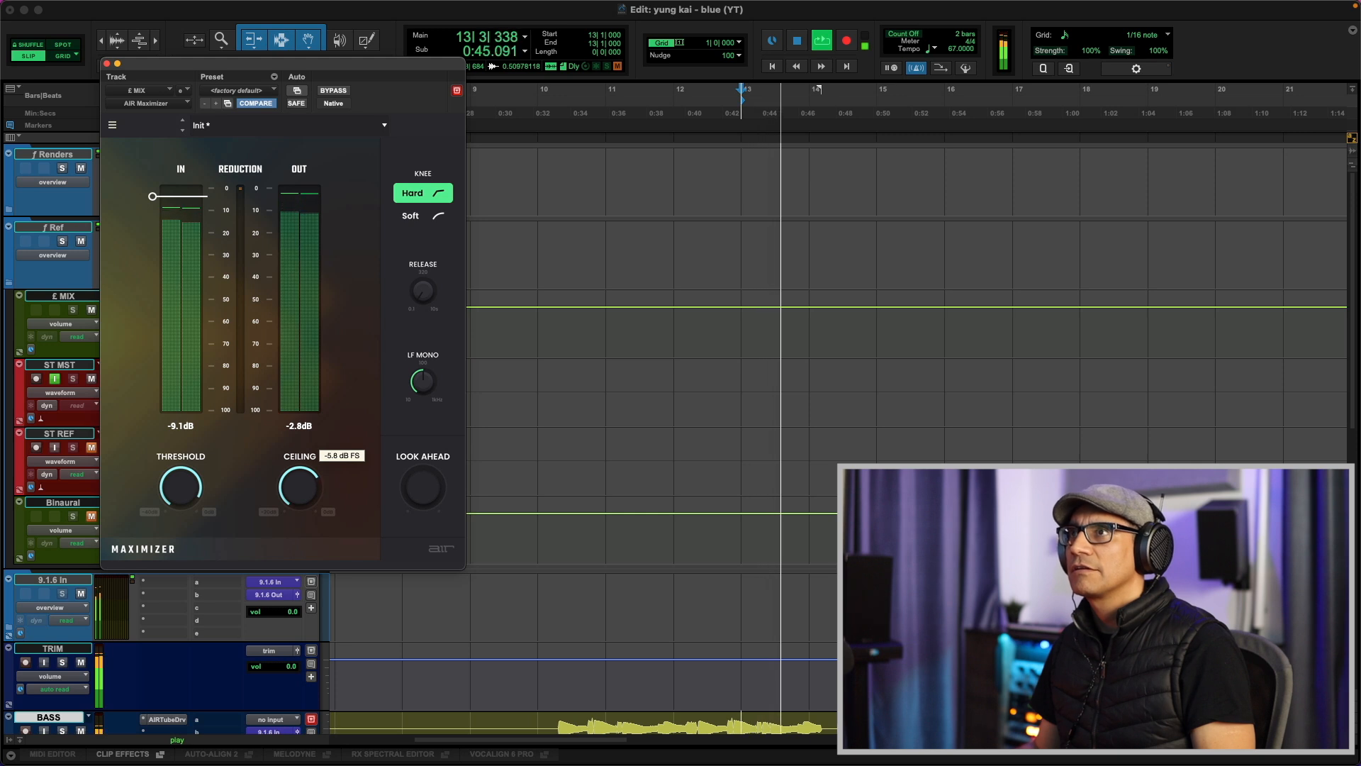
{"action": "left_click_drag", "start_coordinate": [153, 227], "coordinate": [152, 231]}
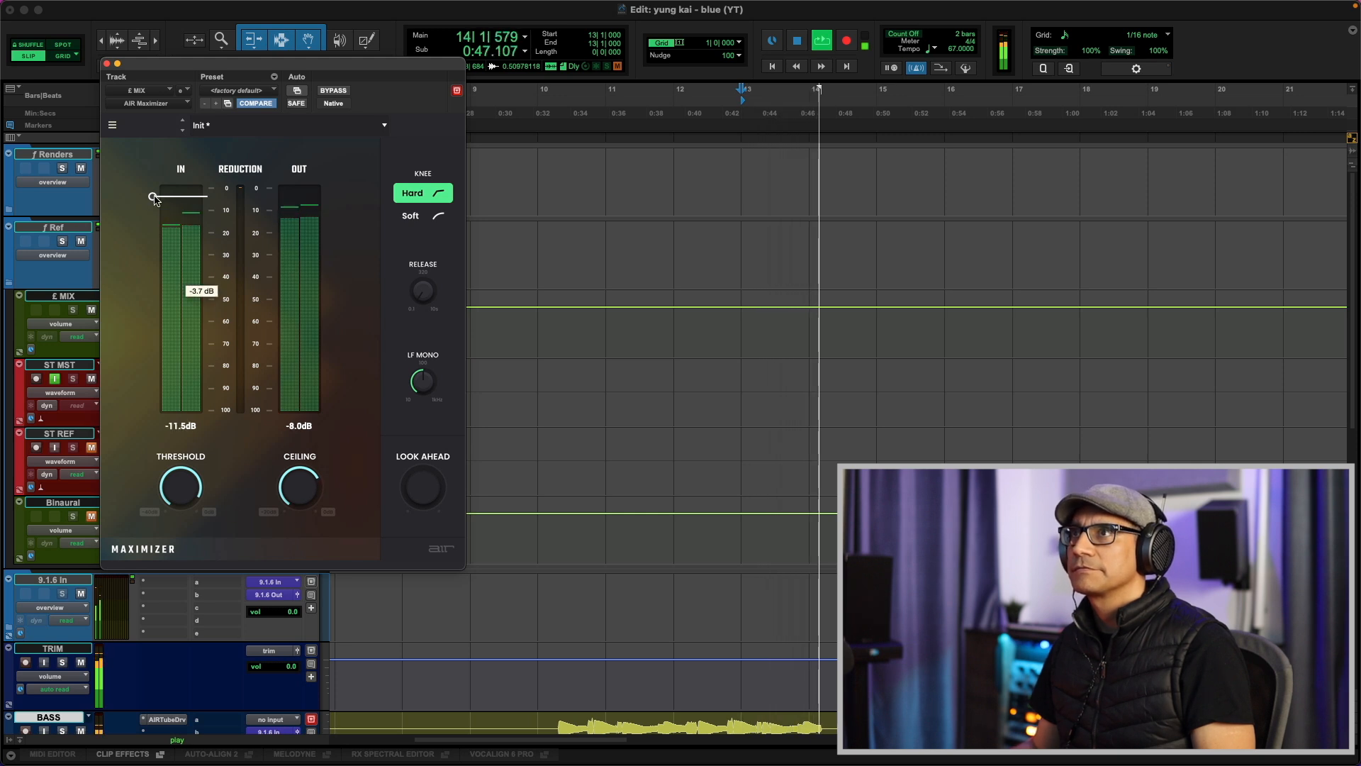
{"action": "left_click_drag", "start_coordinate": [299, 489], "coordinate": [300, 497]}
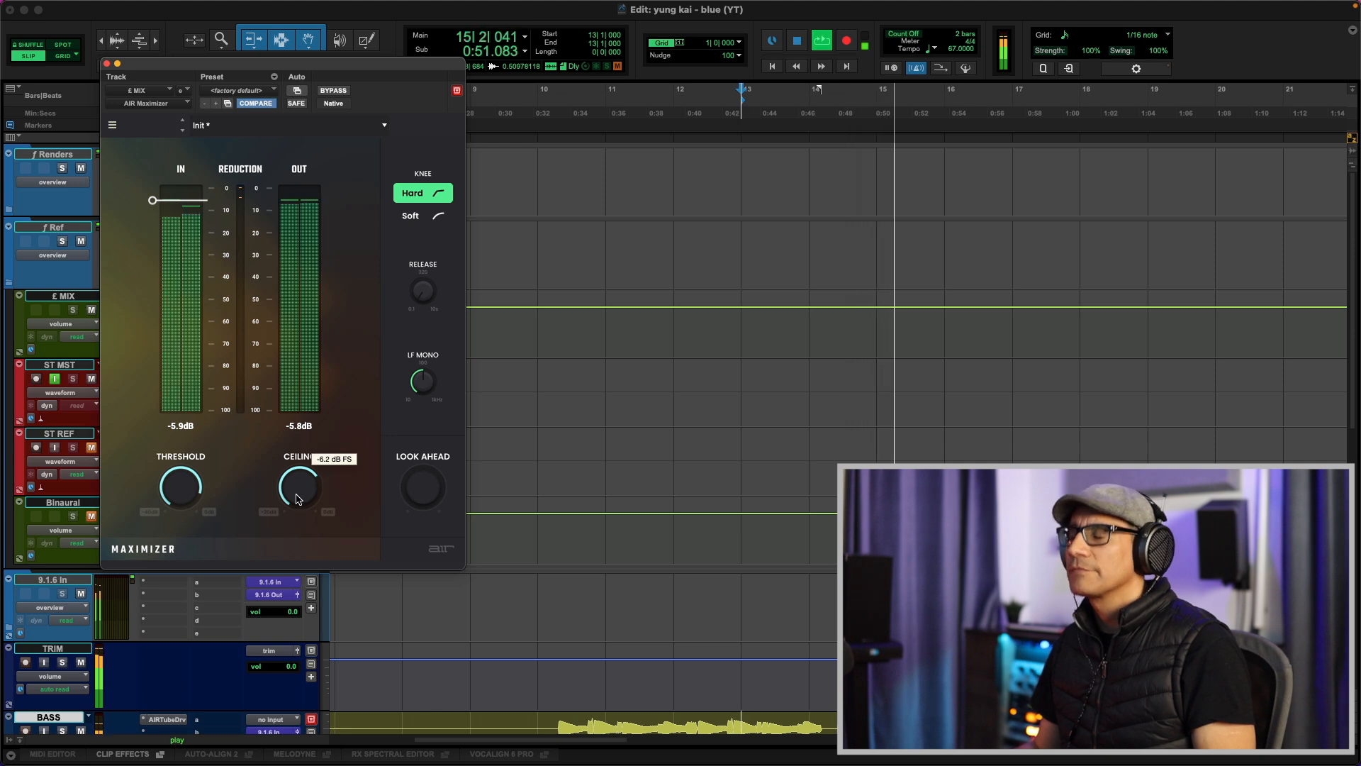
Check the mix against the Maximizer's bypass, close the plugin and show the Drums to Backing Vocals tracks
{"action": "left_click", "coordinate": [333, 90]}
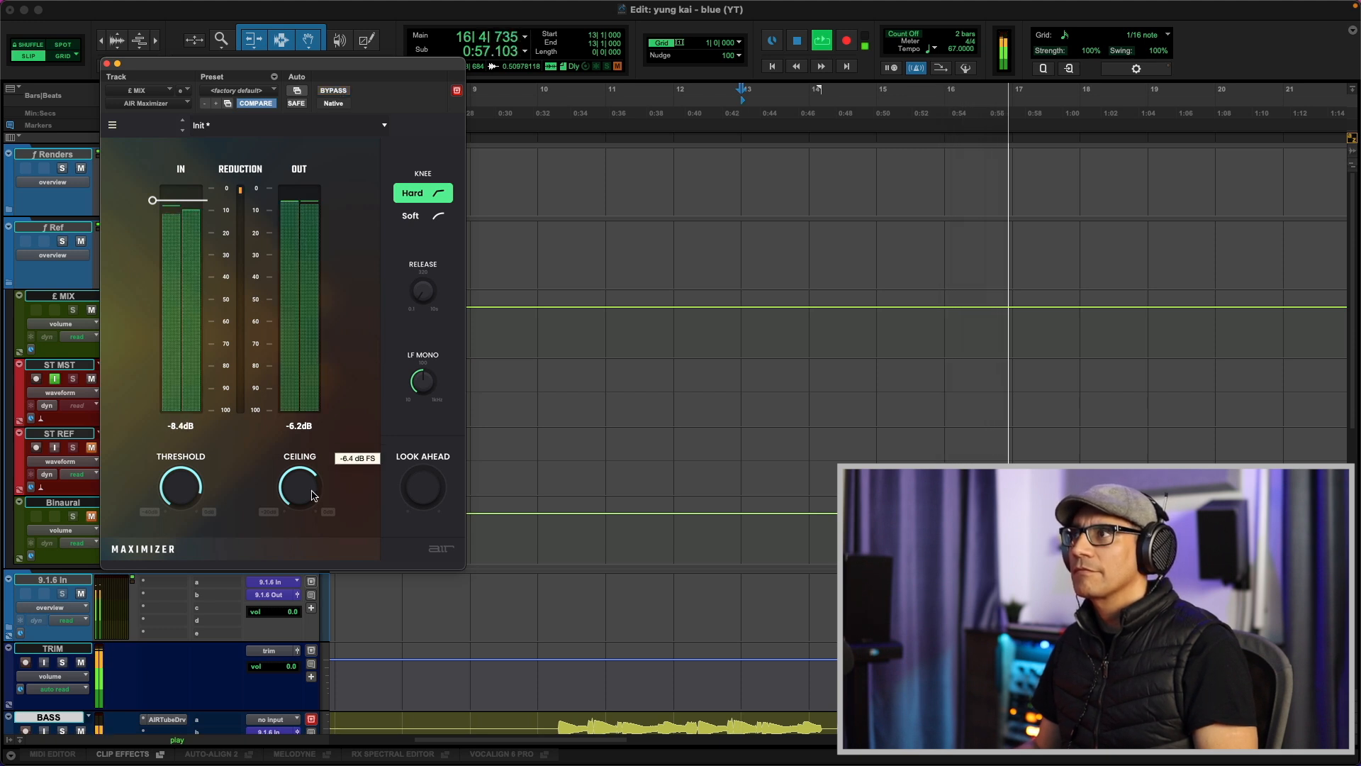
{"action": "key", "text": "super+w"}
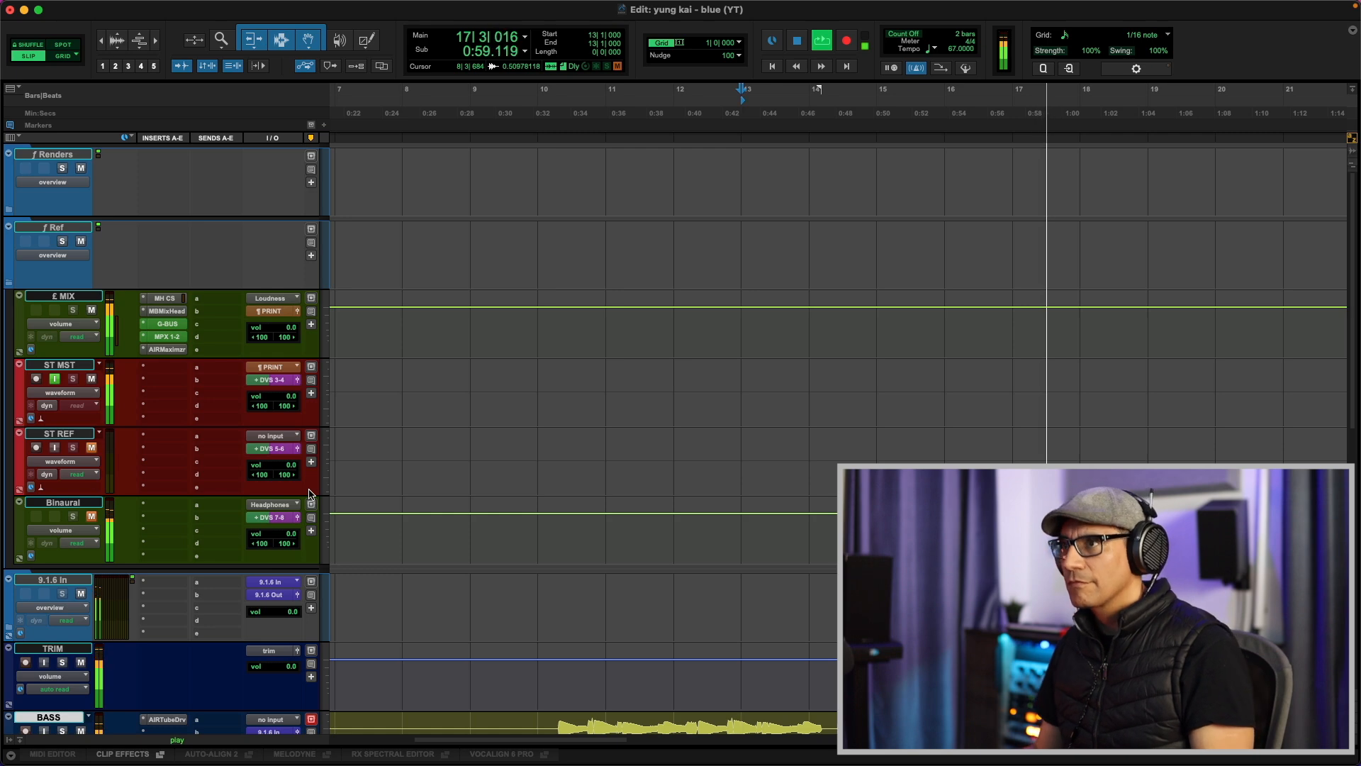
{"action": "scroll", "coordinate": [430, 461], "scroll_direction": "down", "scroll_amount": 10}
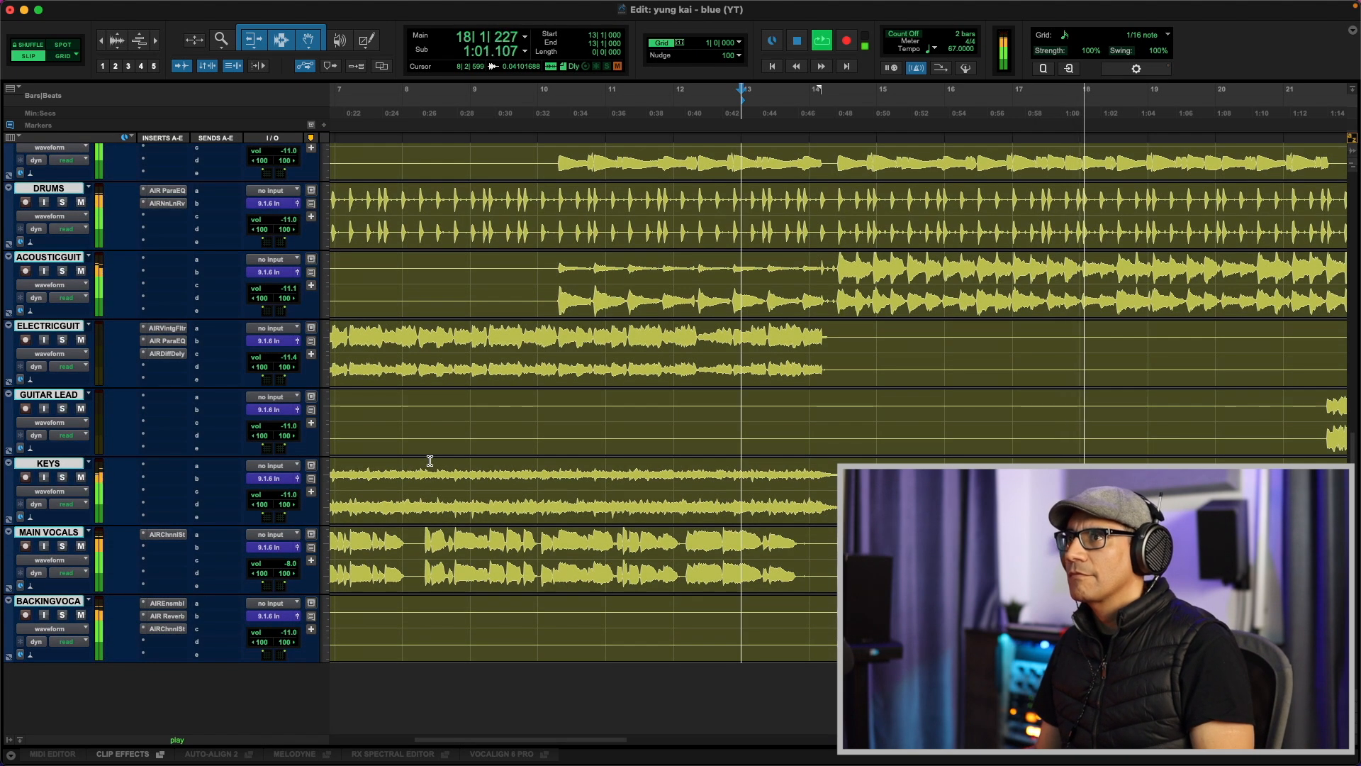